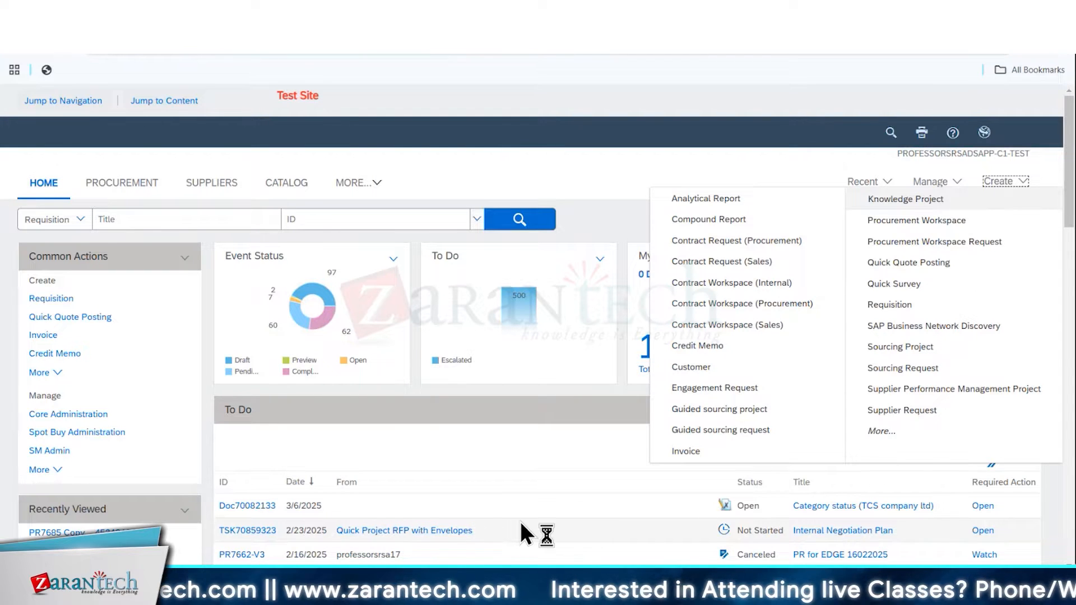
# Start a requisition with a non-catalog item described as test43434, using the commodity code Computers
pyautogui.click(903, 305)
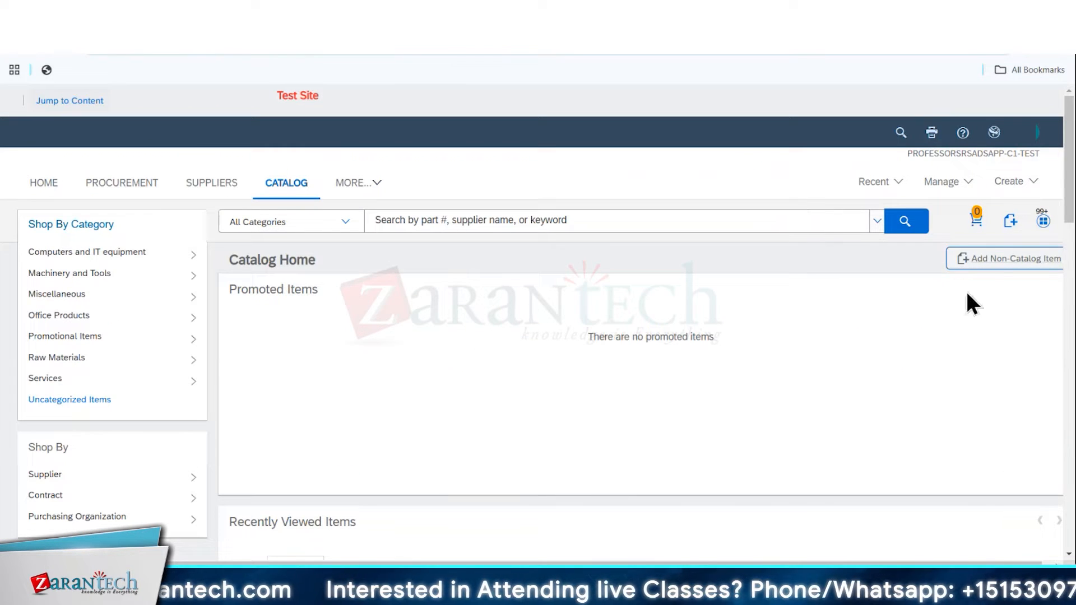
pyautogui.click(993, 262)
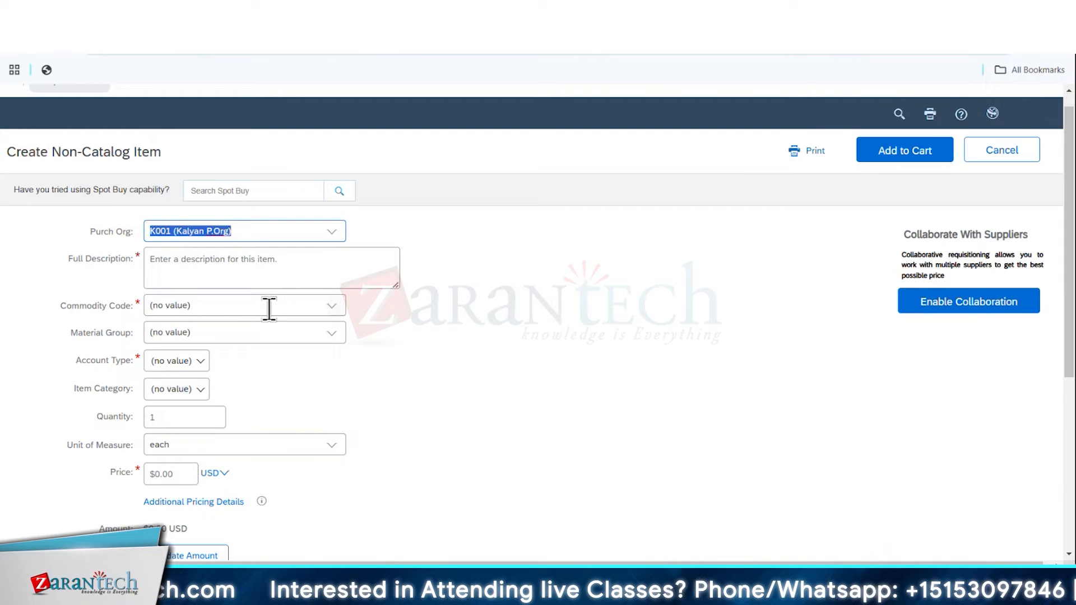
pyautogui.click(286, 267)
pyautogui.write('test4343')
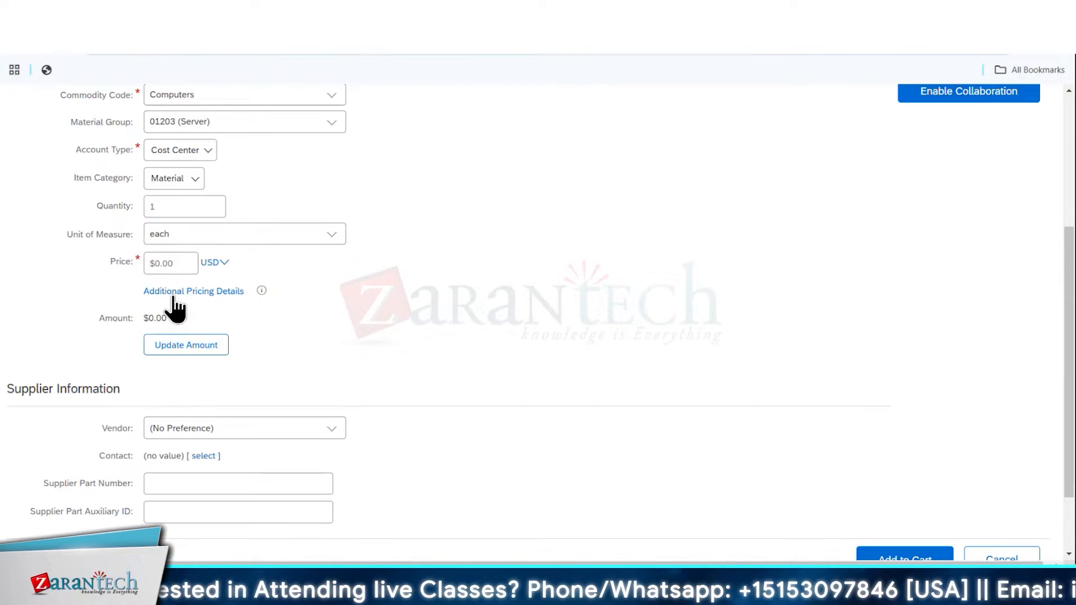
# Set the item's price to 1000 USD and the vendor to DirectPaper Supplies, and add it to the cart
pyautogui.click(164, 270)
pyautogui.write('1000')
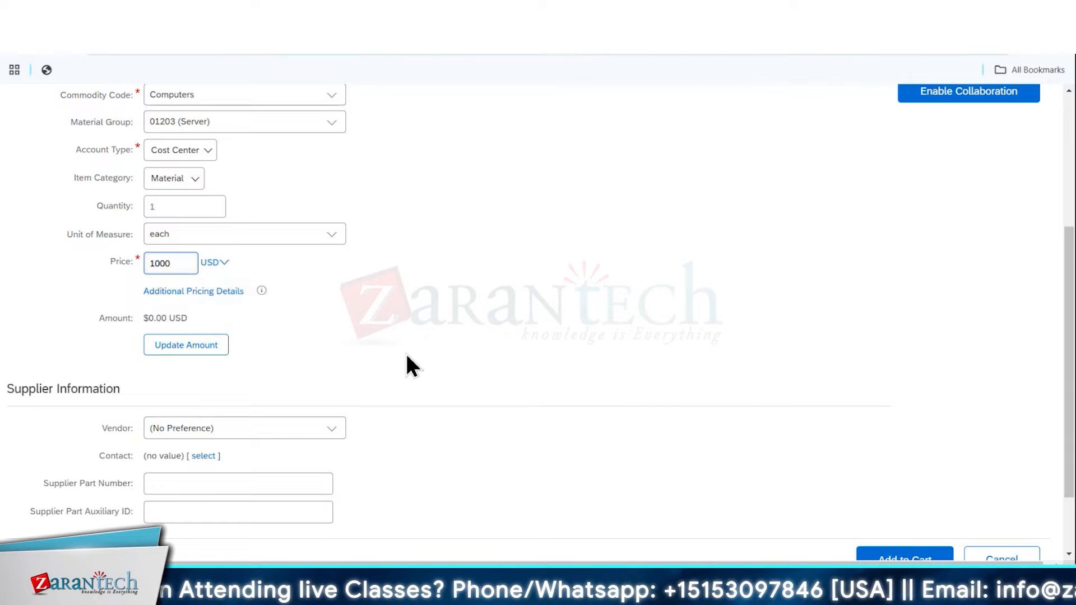
pyautogui.scroll(-2, 392, 359)
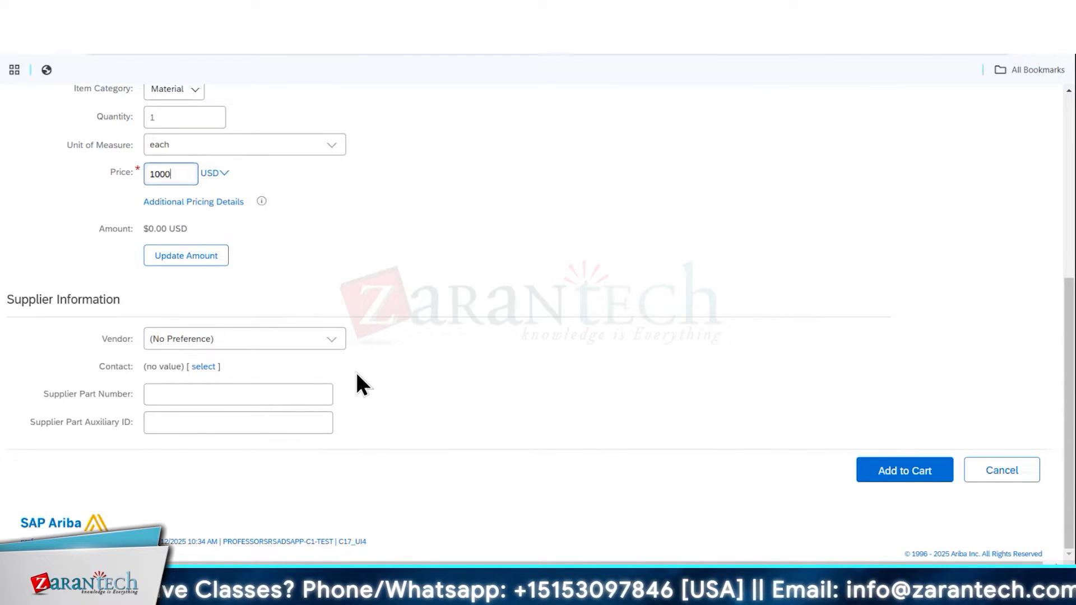
pyautogui.click(337, 347)
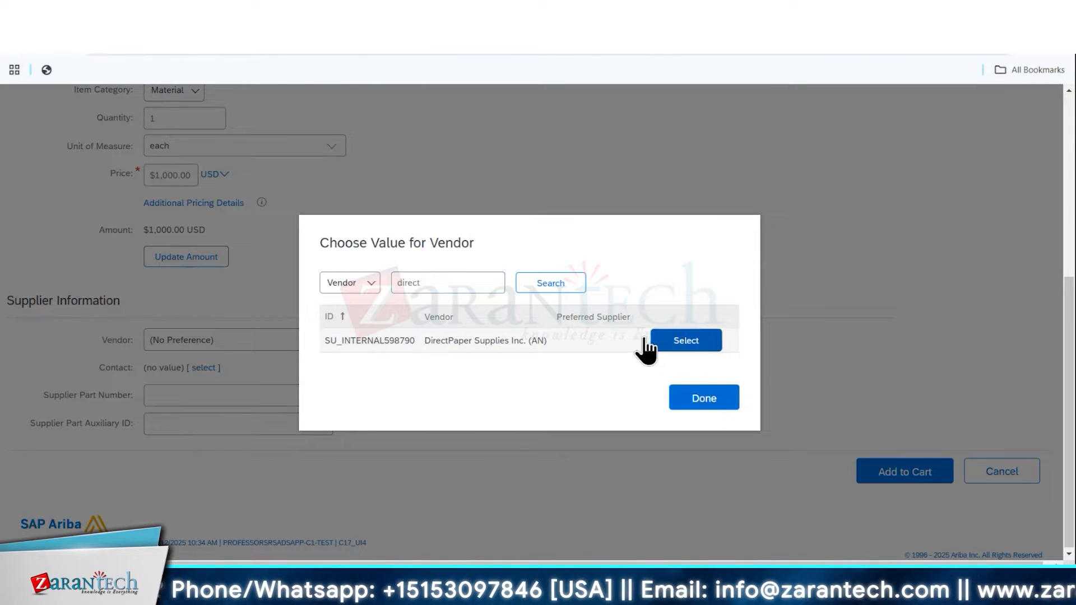
pyautogui.click(653, 340)
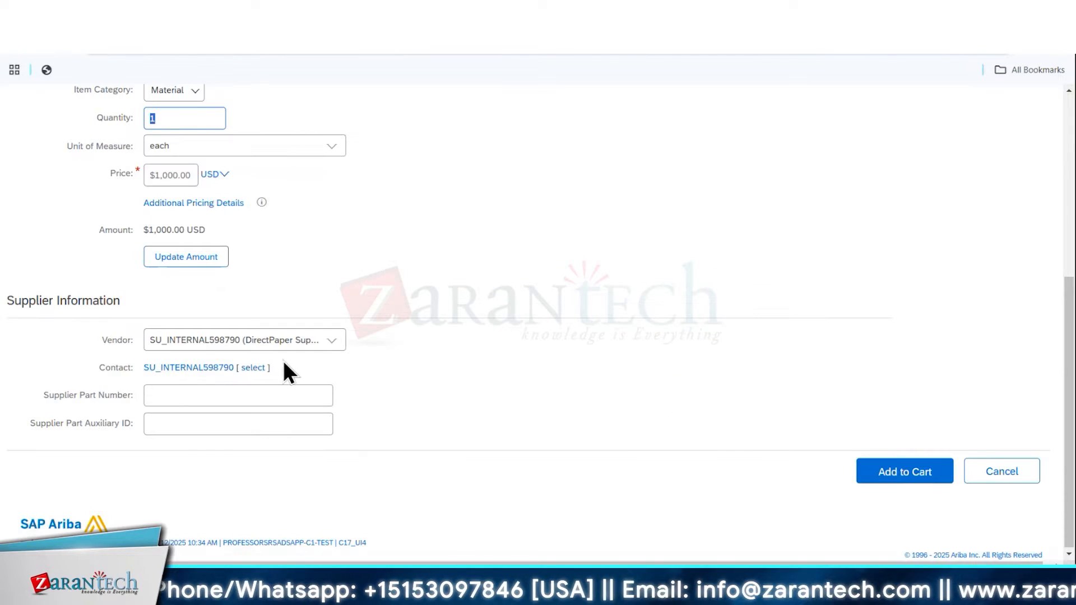
pyautogui.click(896, 473)
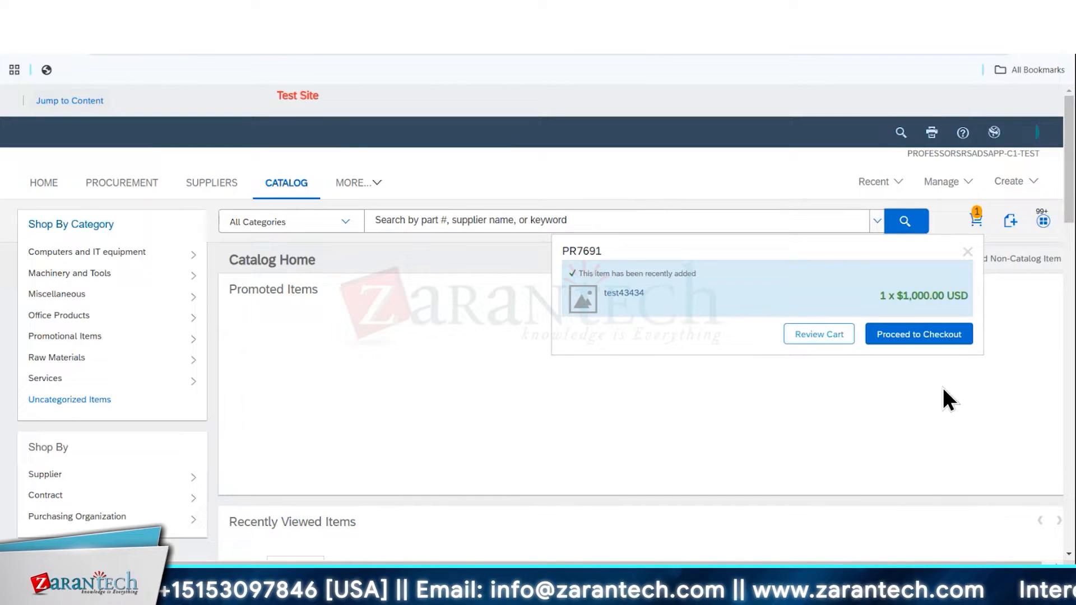
# Check out the cart with the requisition title test44343 and the need-by date 28 Feb 2025
pyautogui.click(941, 338)
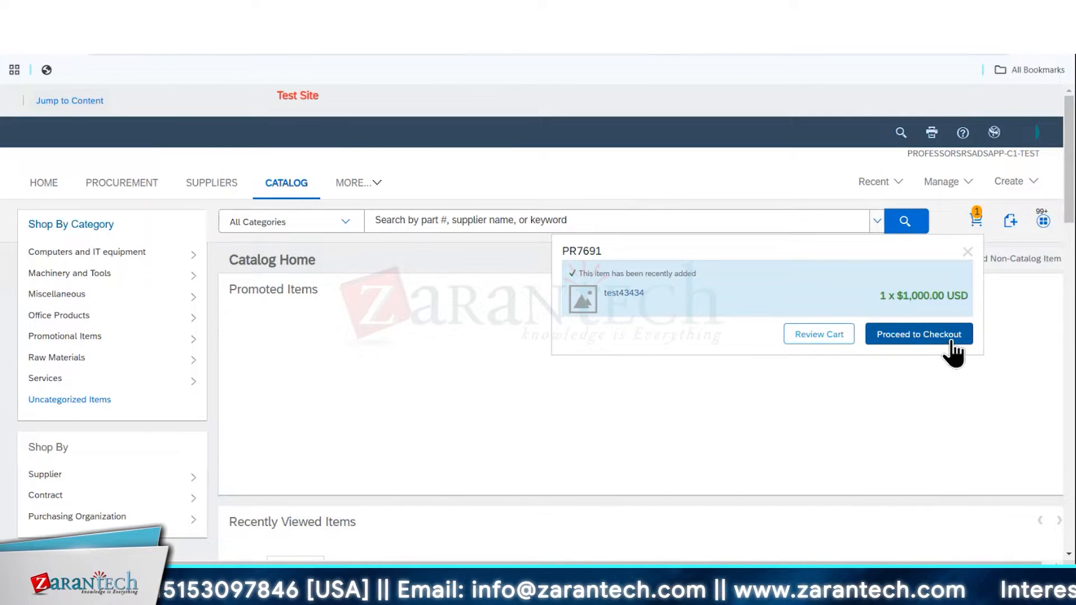
pyautogui.write('test44343')
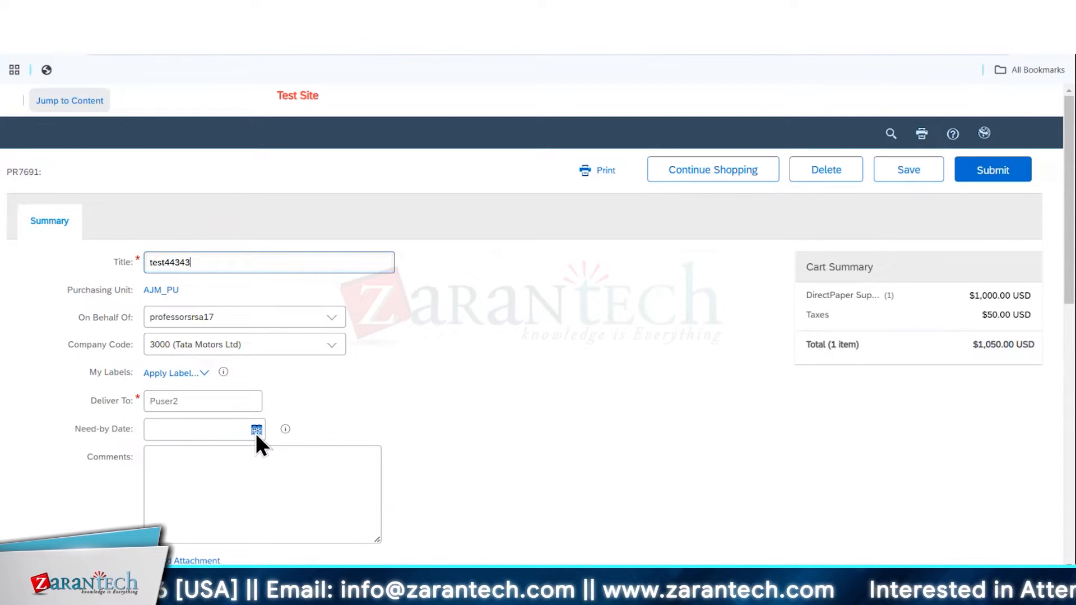
pyautogui.click(256, 431)
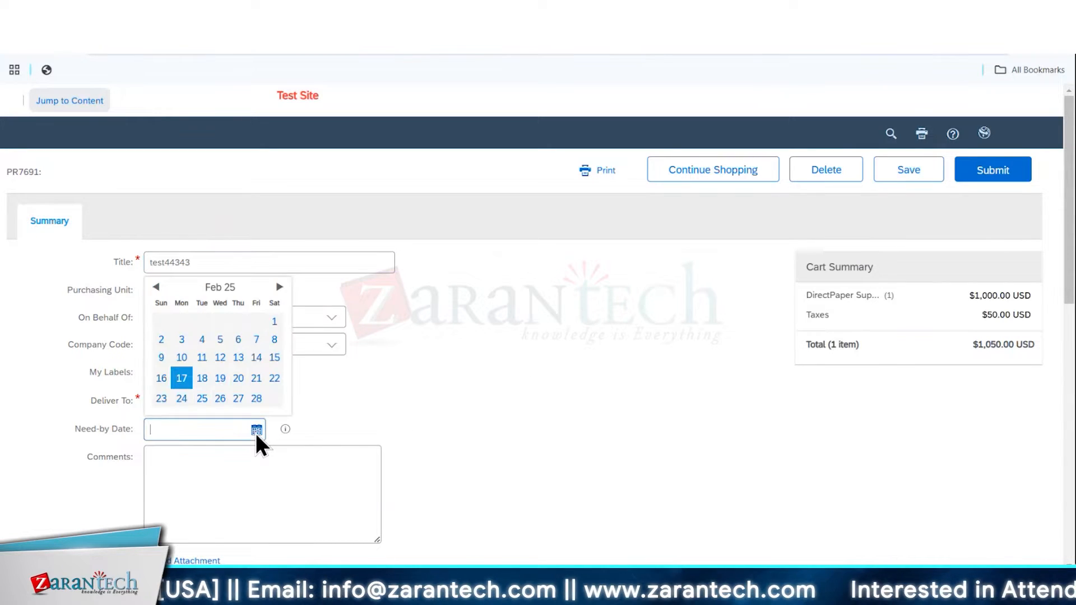
pyautogui.click(219, 399)
# Choose a ShipTo plant in the details of line item 1 and submit the requisition
pyautogui.scroll(-4, 457, 370)
pyautogui.scroll(-4, 455, 371)
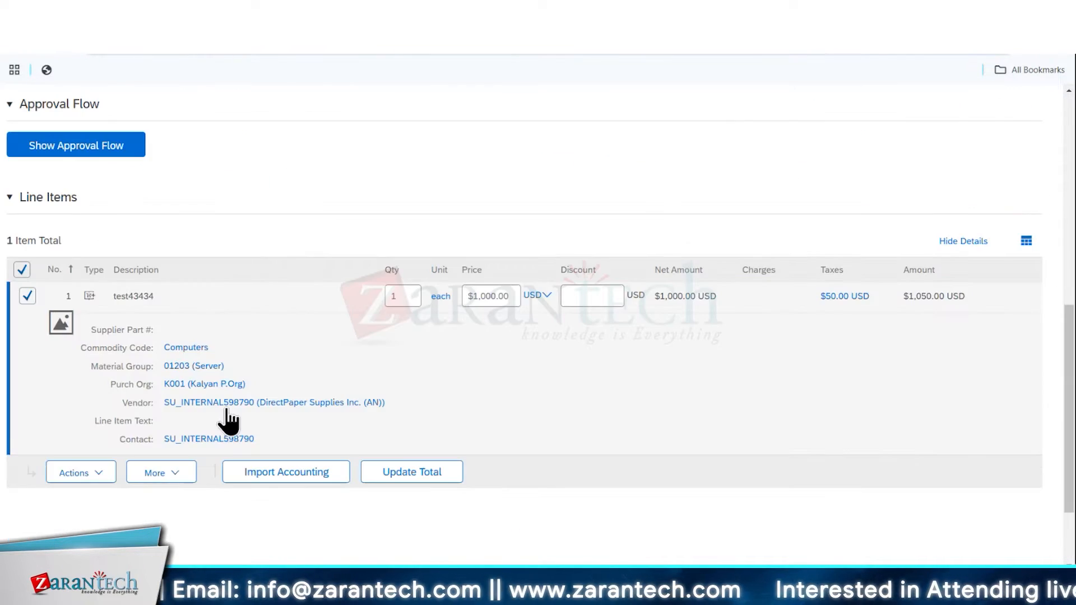
pyautogui.click(89, 476)
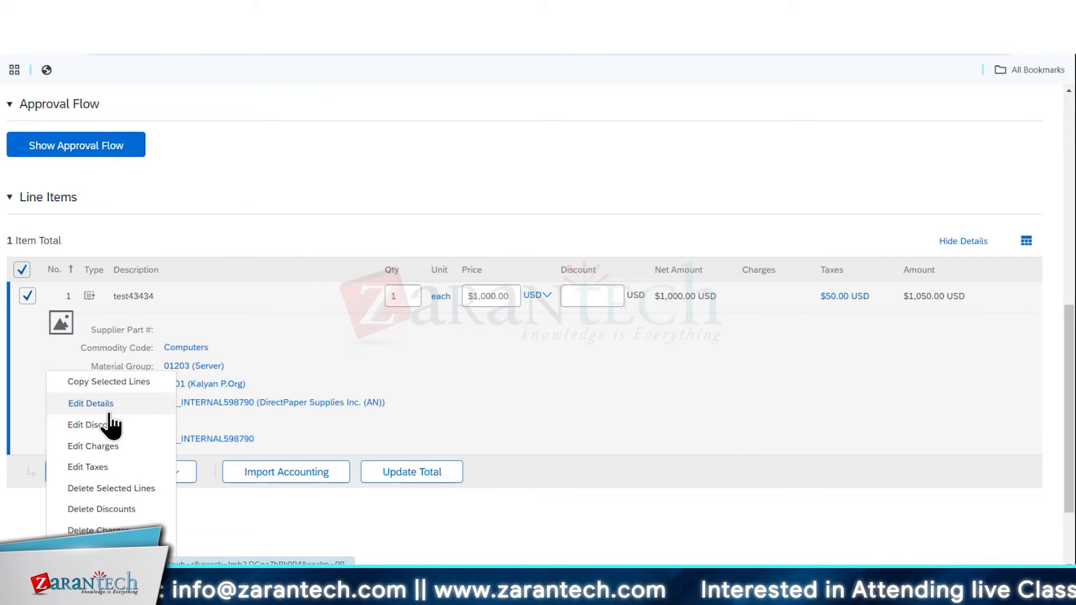
pyautogui.click(108, 408)
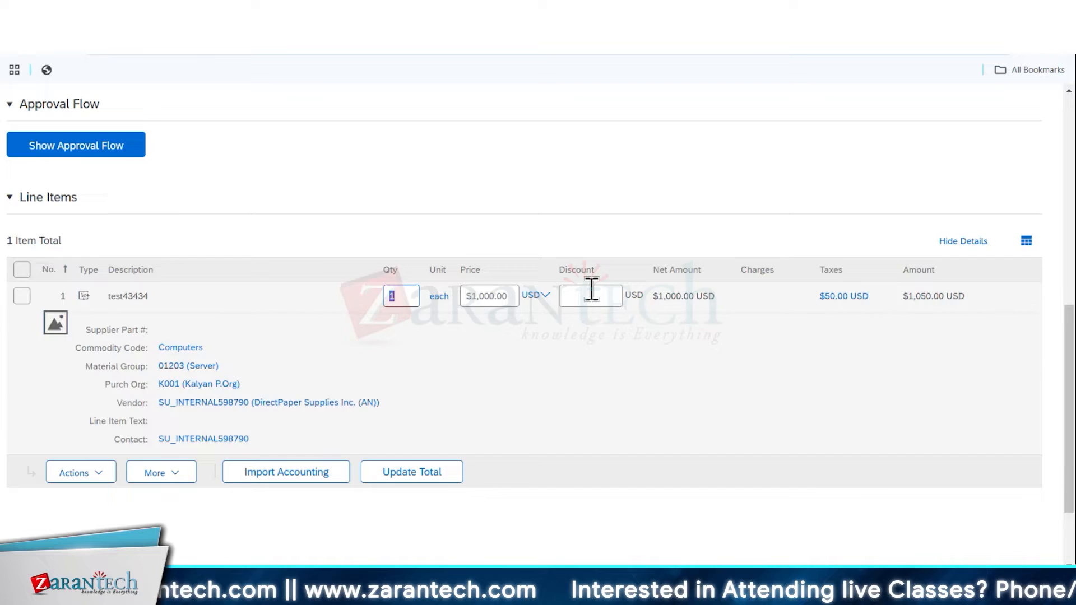
pyautogui.scroll(-3, 589, 288)
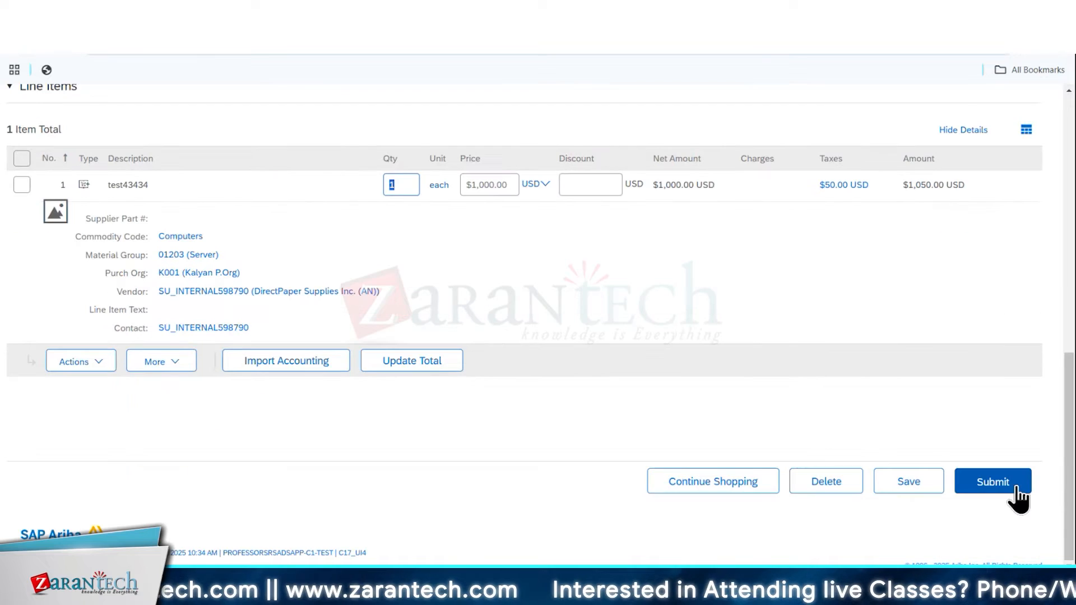
pyautogui.click(1009, 486)
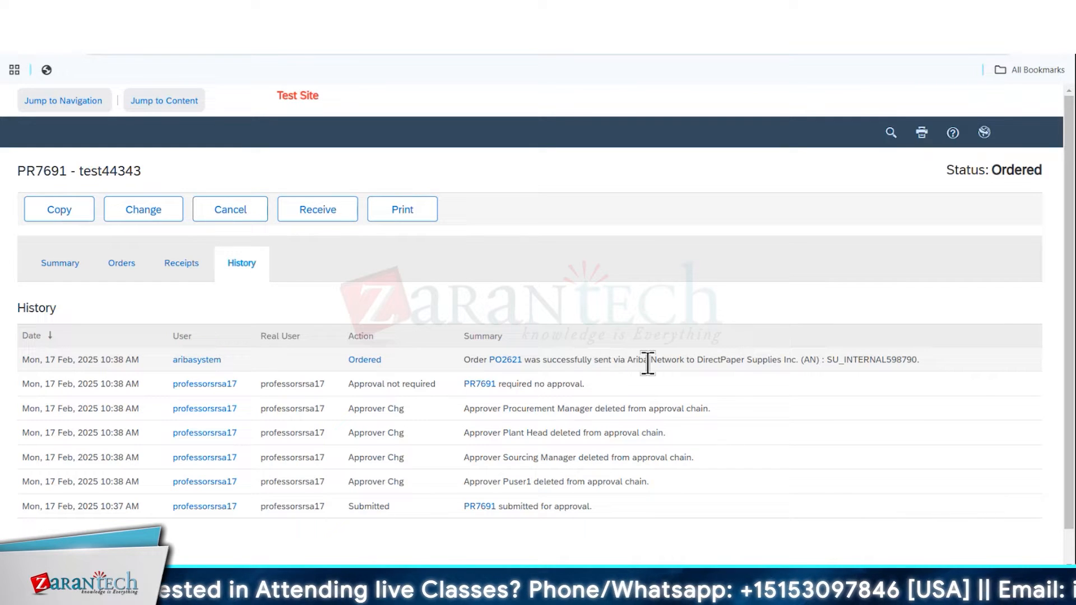
# Check in the requisition's history which supplier the order was sent to through Ariba Network
pyautogui.moveTo(701, 361); pyautogui.dragTo(930, 374)
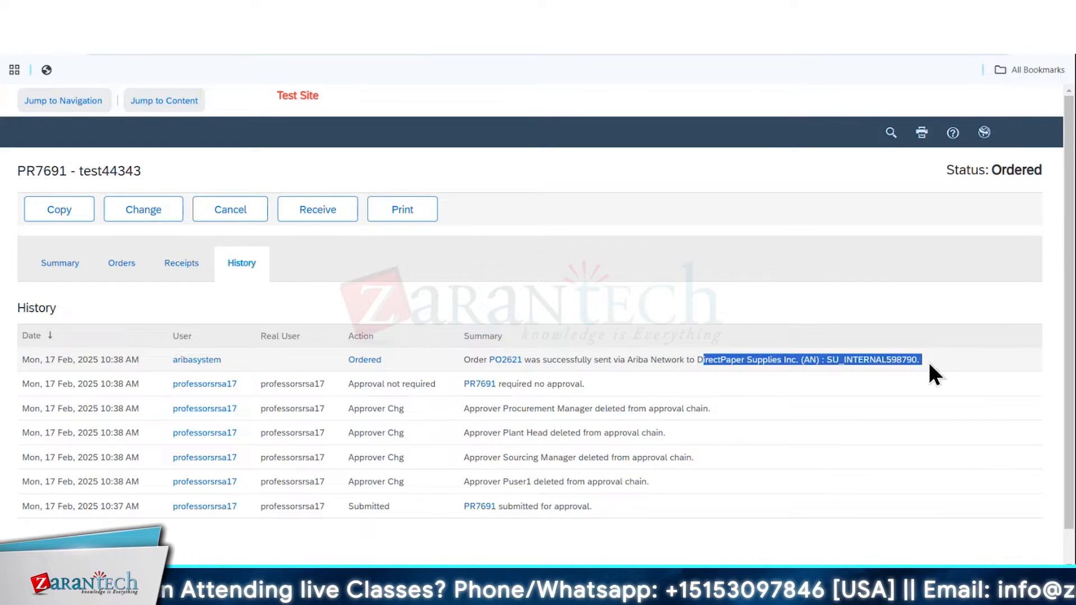
pyautogui.click(699, 362)
pyautogui.moveTo(713, 362); pyautogui.dragTo(781, 364)
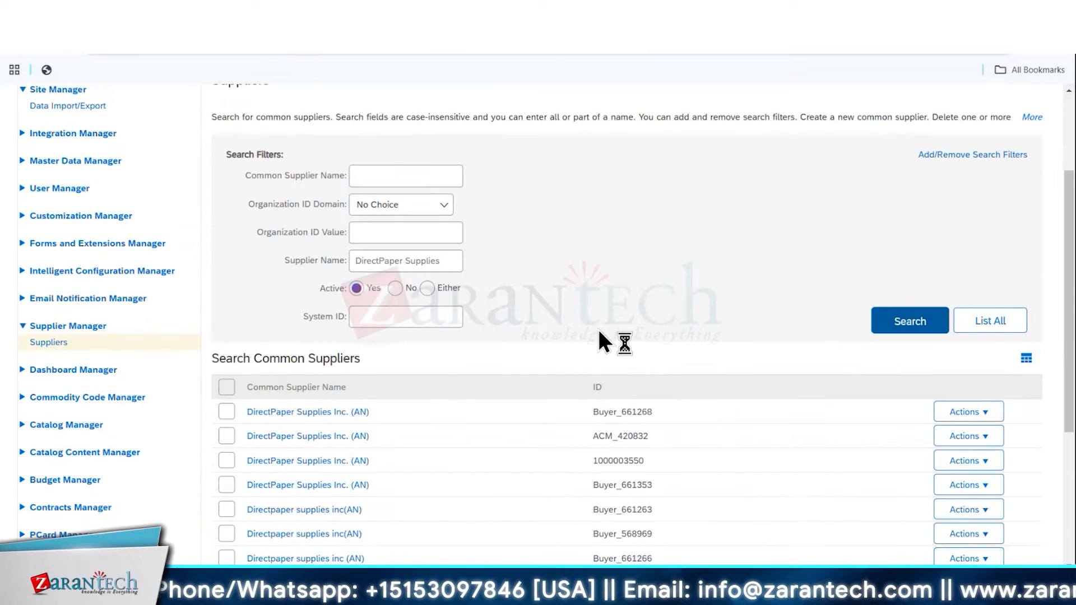
# Open the third DirectPaper Supplies Inc. (AN) search result down to its supplier location and check the preferred ordering method
pyautogui.click(330, 463)
pyautogui.click(437, 329)
pyautogui.click(54, 436)
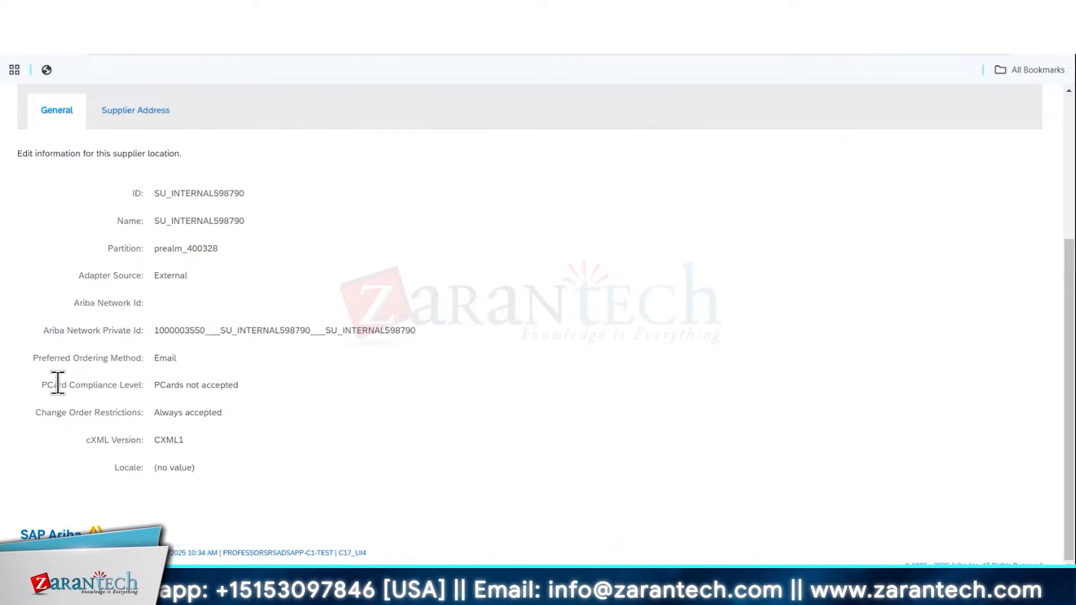
pyautogui.moveTo(34, 361); pyautogui.dragTo(194, 370)
pyautogui.click(197, 360)
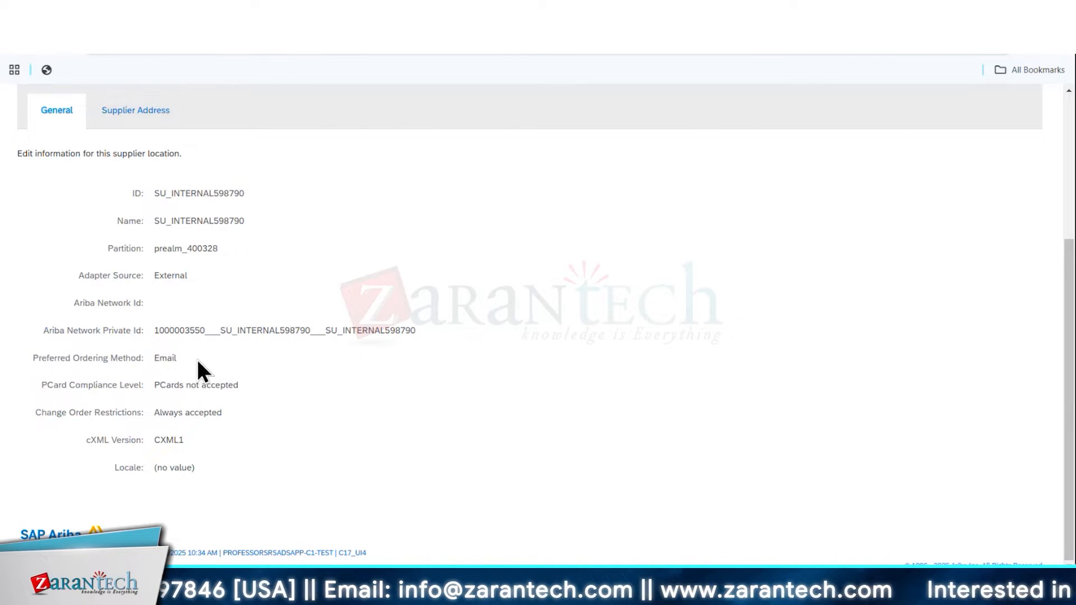
pyautogui.moveTo(176, 359); pyautogui.dragTo(35, 355)
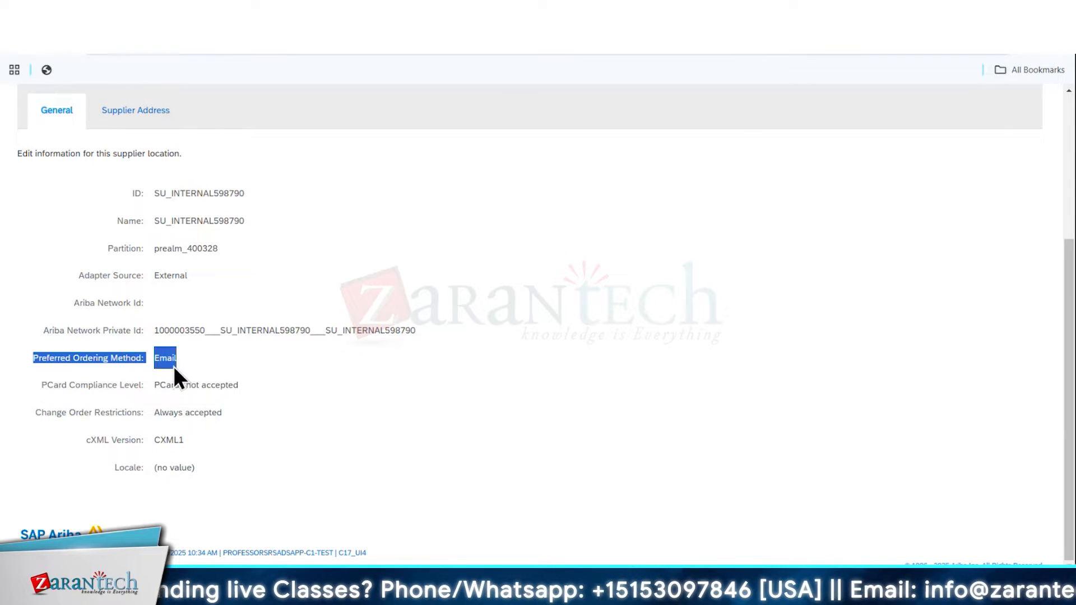
pyautogui.click(217, 361)
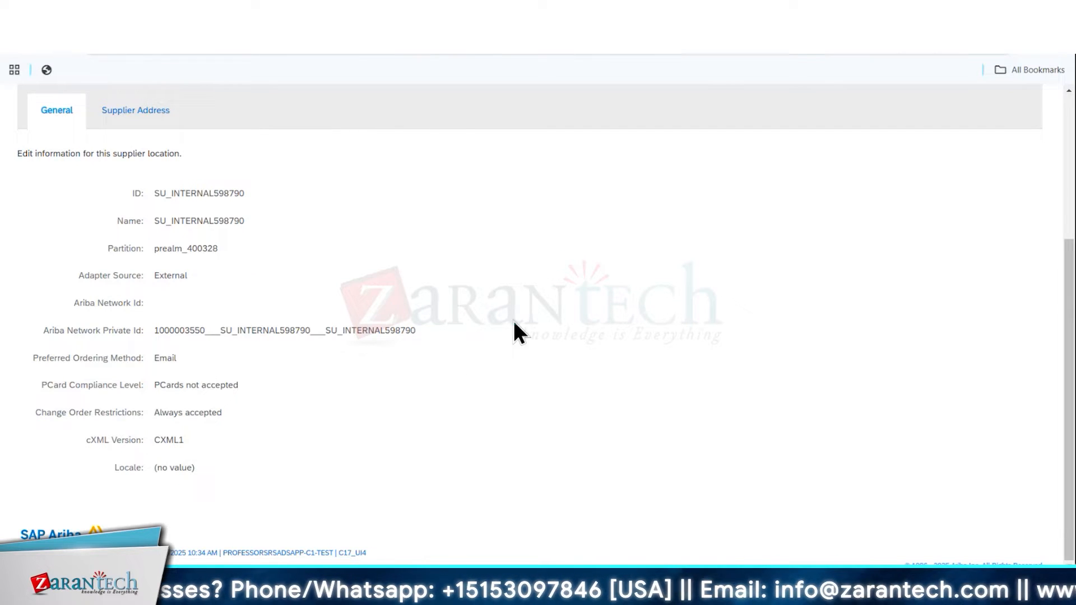
# Close the supplier location and supplier detail views to return to the common supplier search results
pyautogui.scroll(4, 561, 309)
pyautogui.click(978, 242)
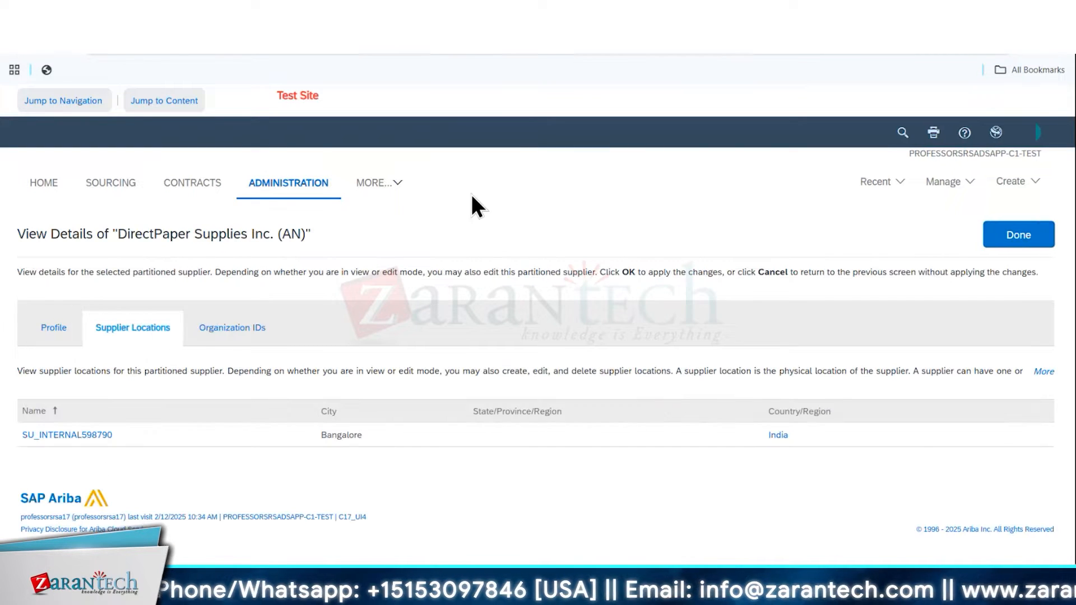
pyautogui.click(1004, 241)
pyautogui.click(1011, 246)
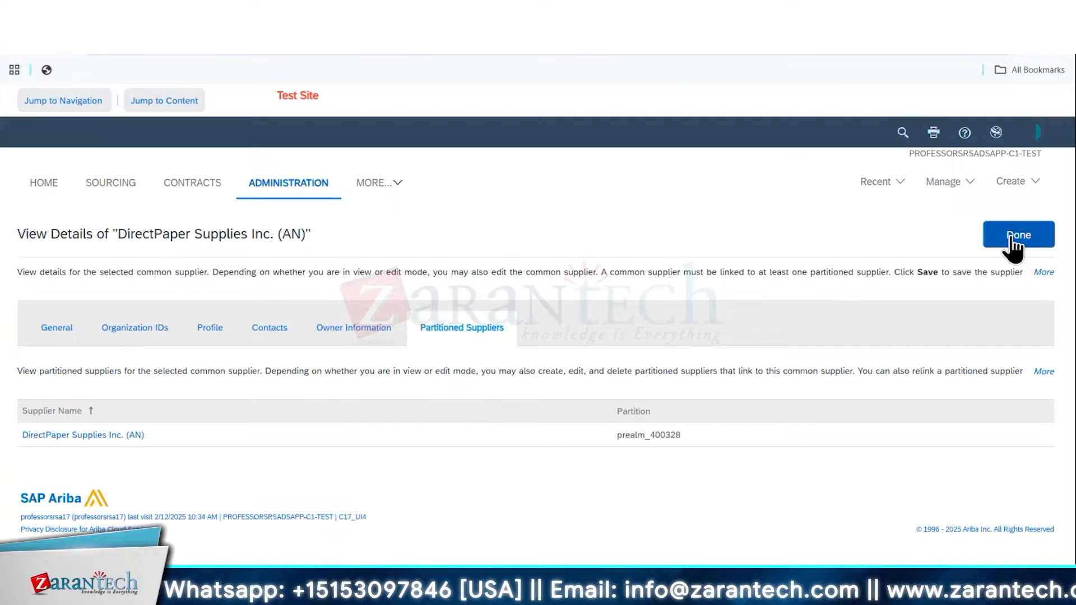
pyautogui.scroll(-1, 645, 389)
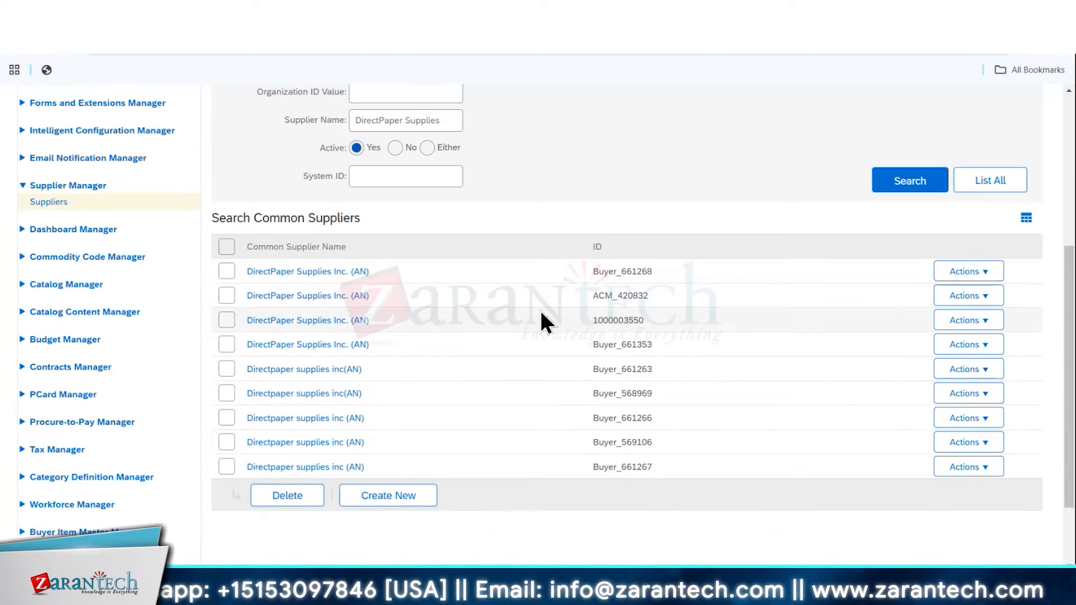
# Open another DirectPaper Supplies Inc. (AN) supplier for editing, down to the location of its partitioned supplier
pyautogui.click(976, 274)
pyautogui.click(956, 288)
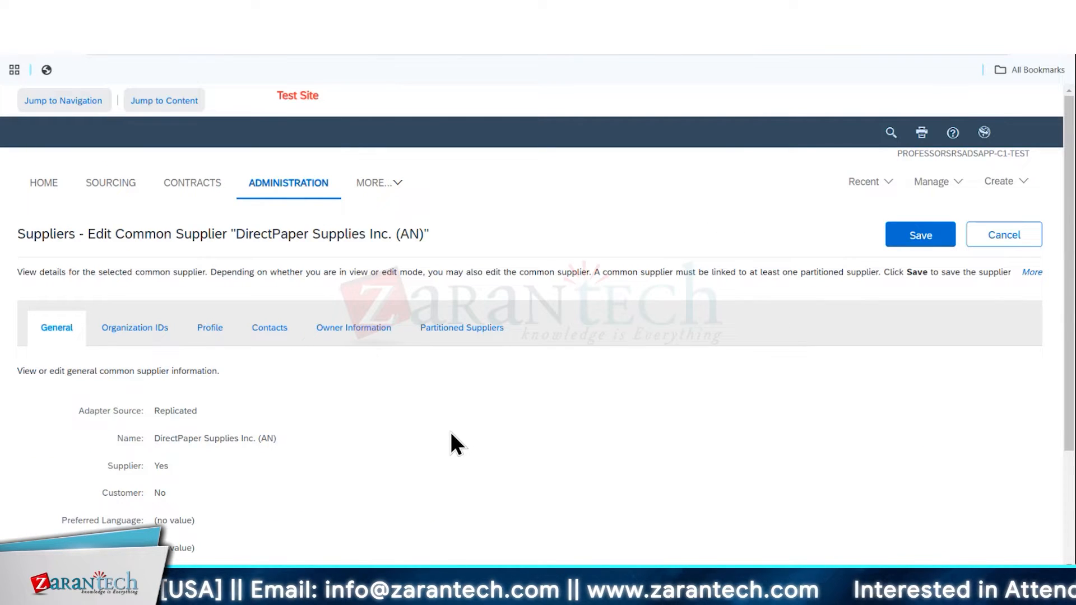
pyautogui.click(460, 331)
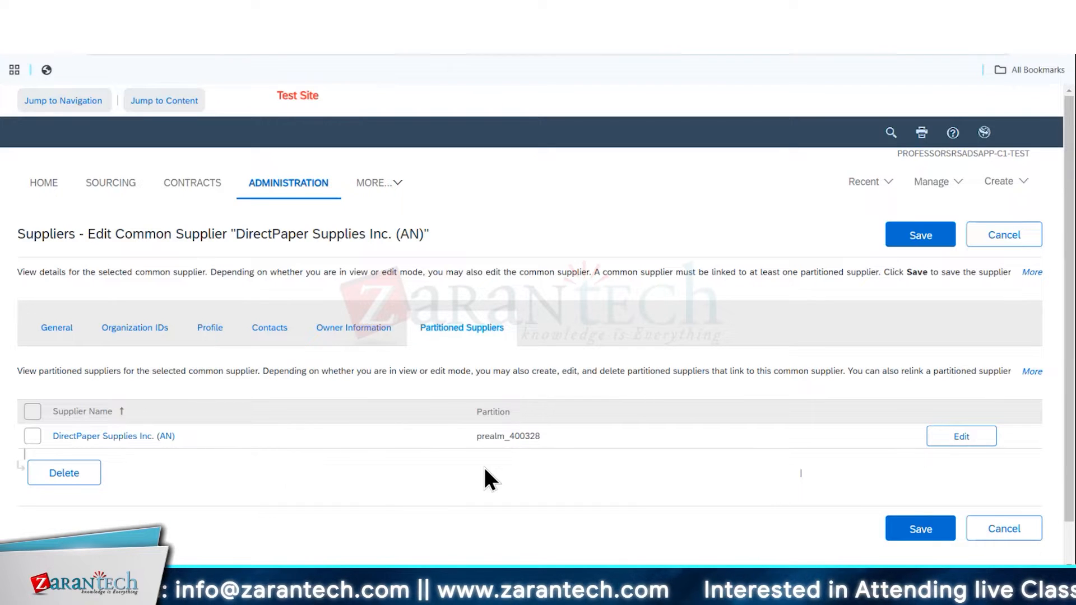
pyautogui.click(972, 438)
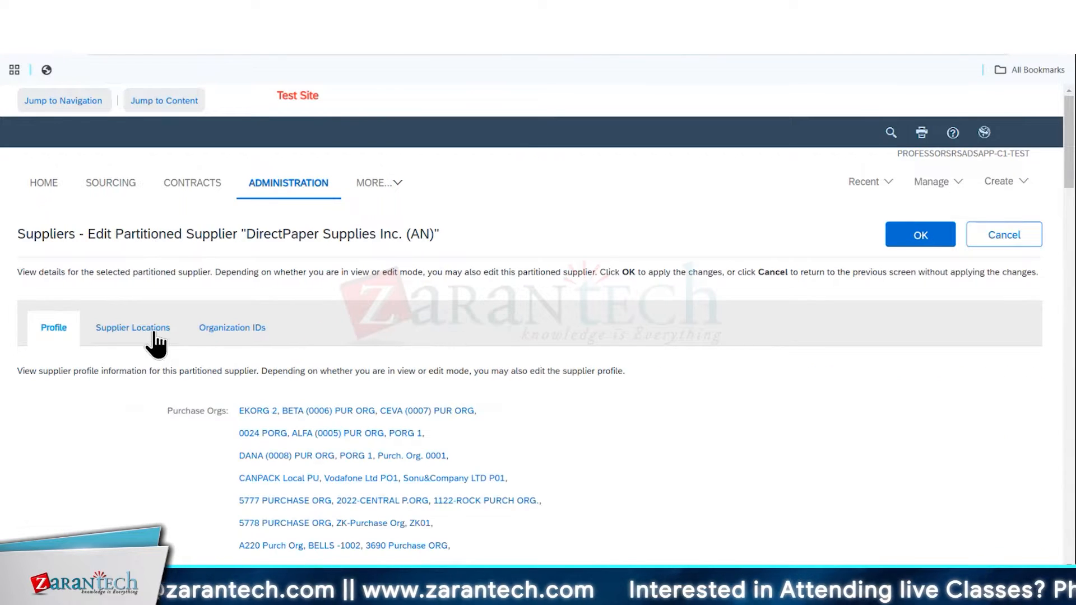
pyautogui.click(143, 333)
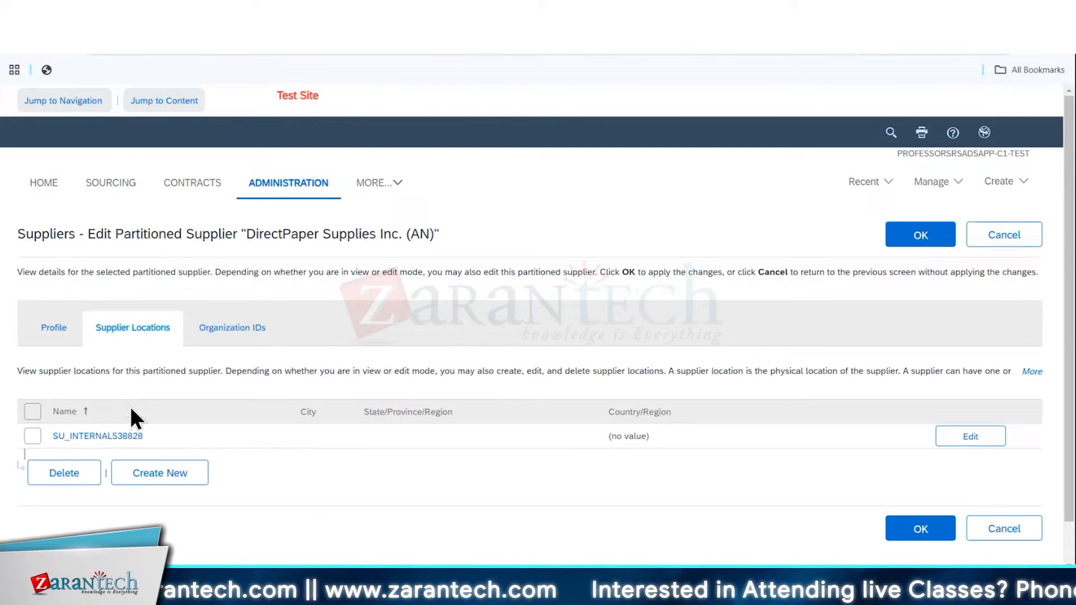
pyautogui.click(985, 439)
# Review the available Preferred Ordering Method options for the supplier location and cancel the edit
pyautogui.scroll(-4, 672, 360)
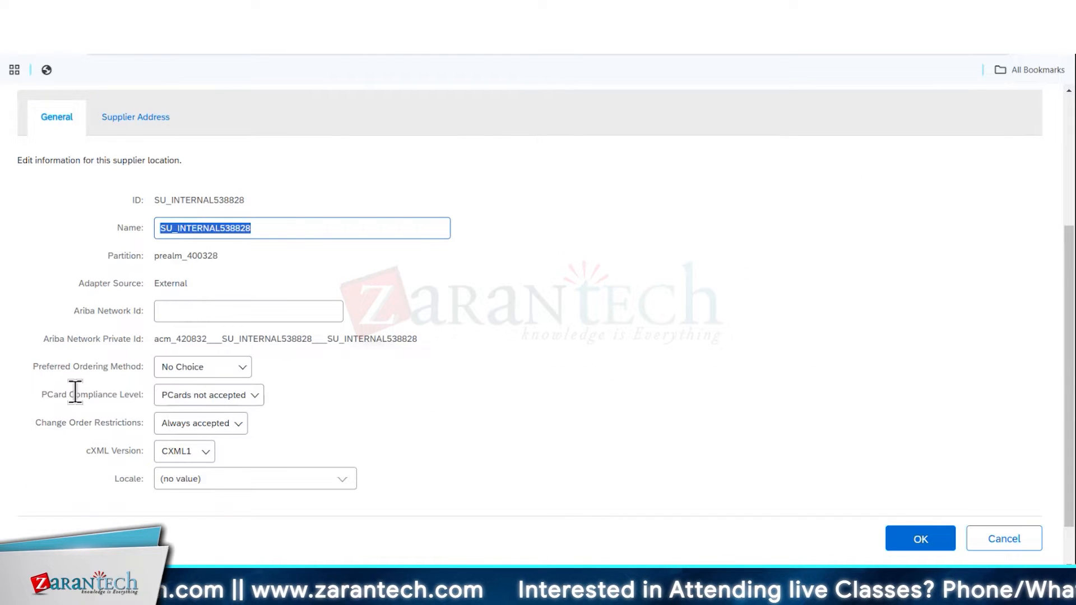
pyautogui.click(242, 369)
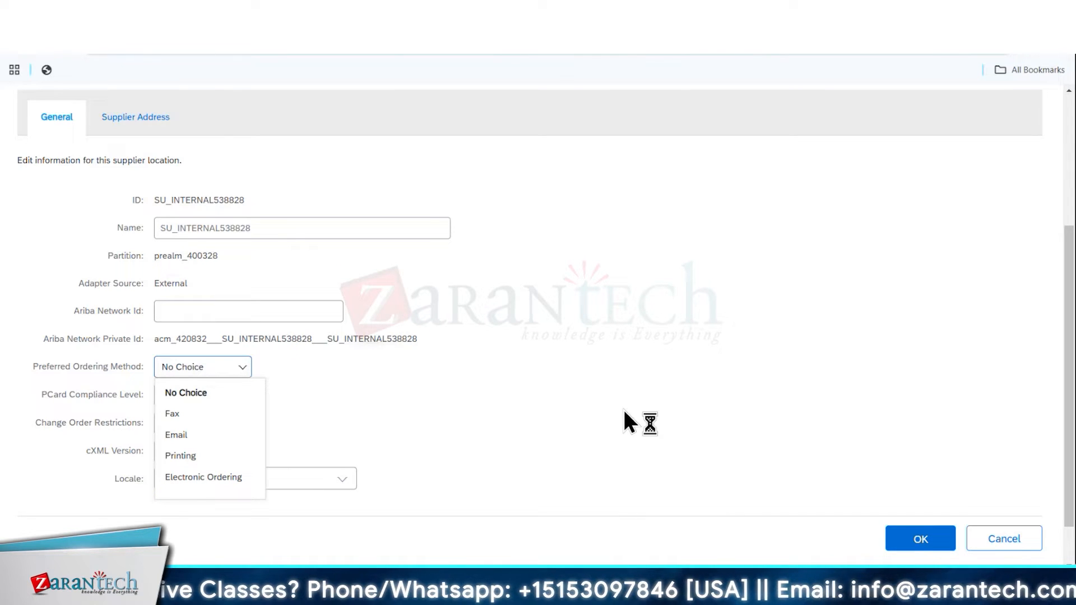
pyautogui.click(1026, 539)
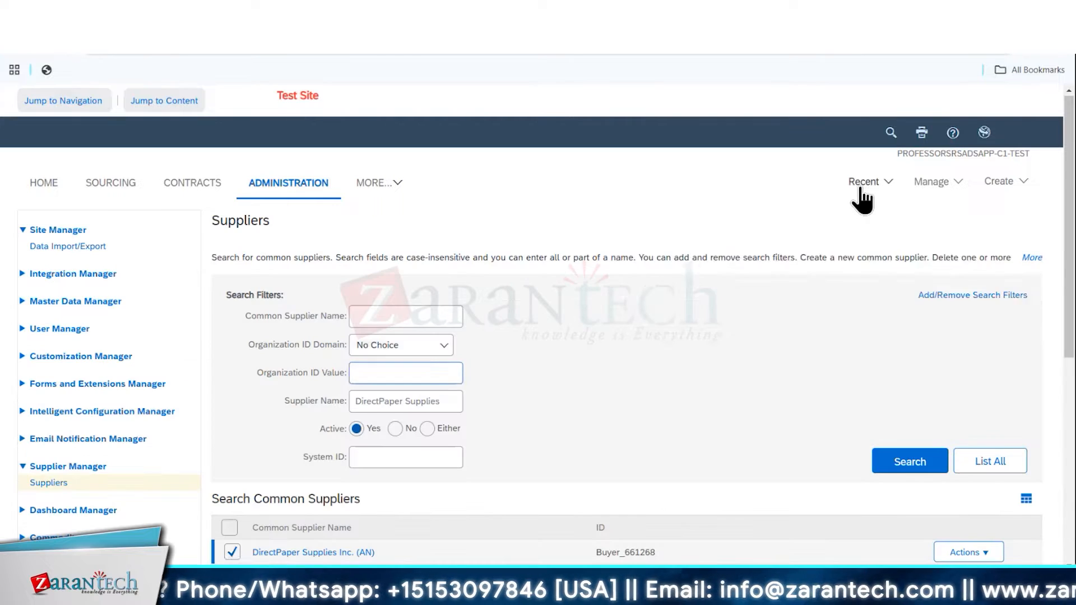
# Reopen the recently viewed requisition test44343 and open its purchase order
pyautogui.click(861, 189)
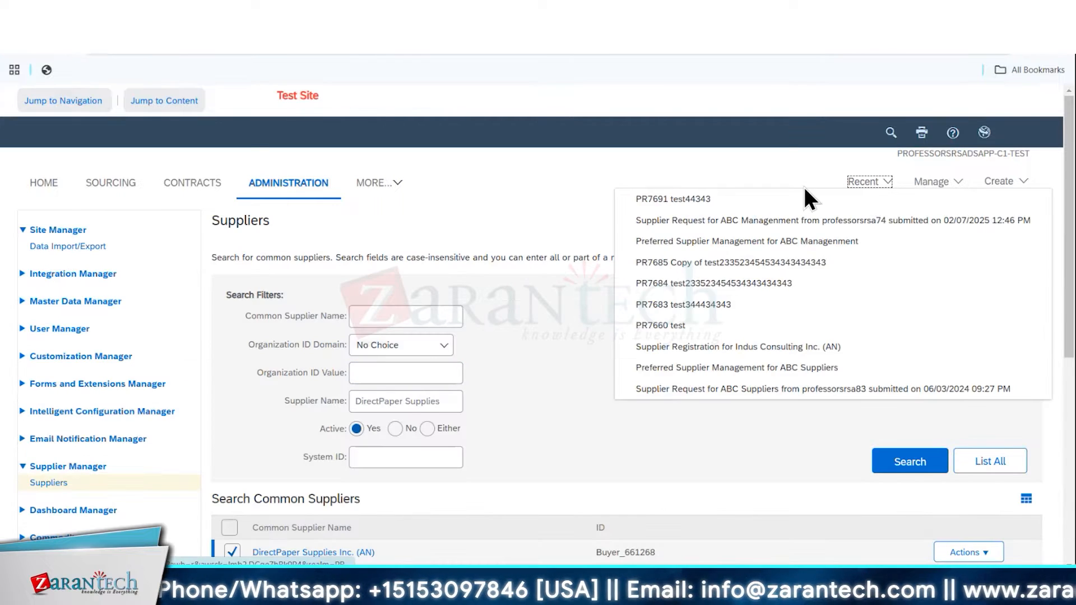
pyautogui.click(723, 199)
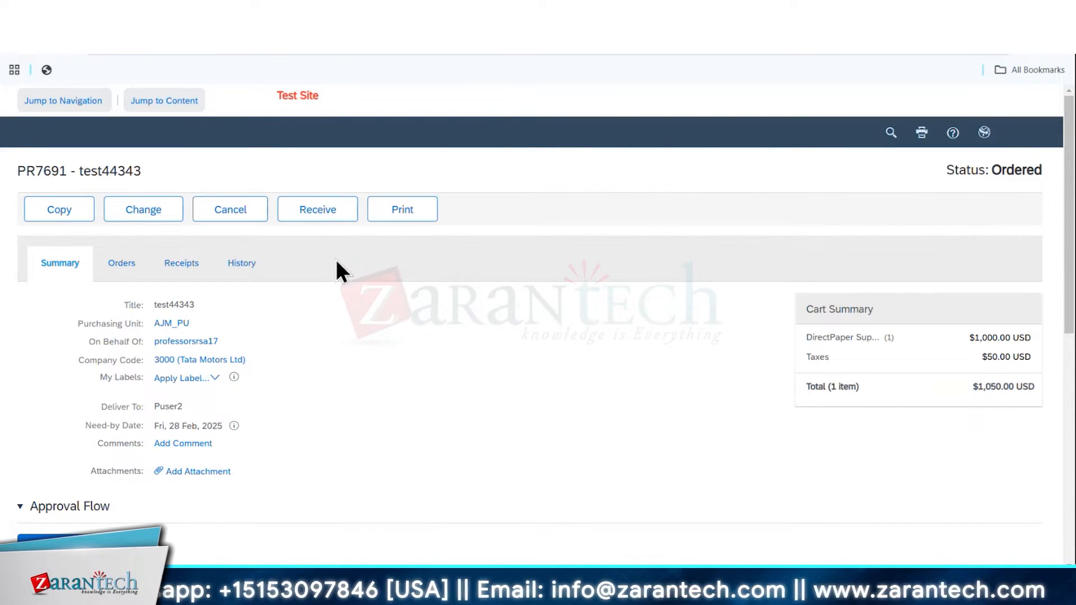
pyautogui.scroll(-6, 336, 260)
pyautogui.click(124, 275)
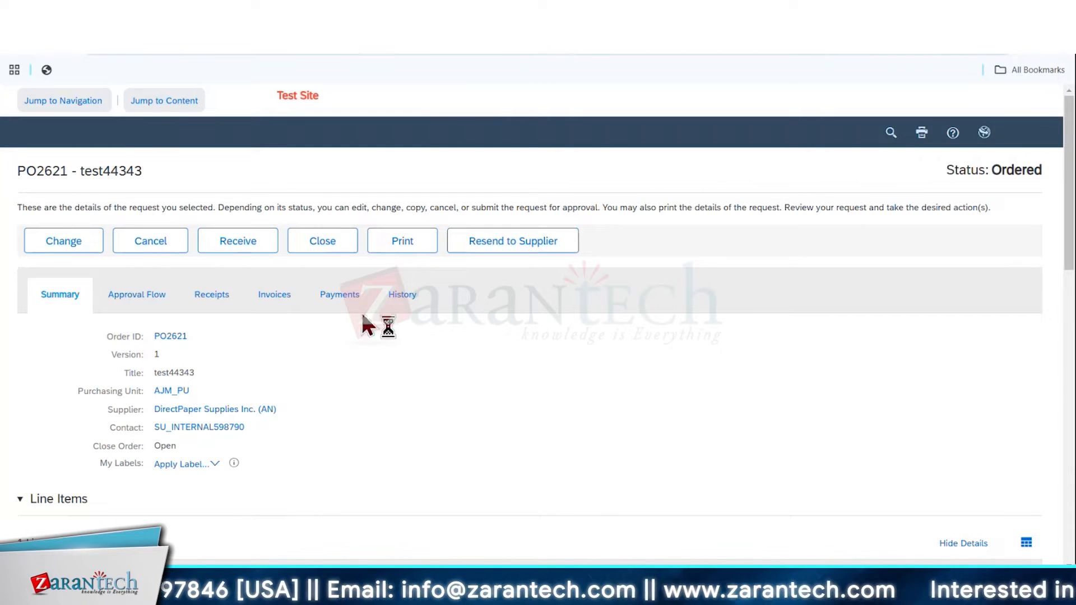
# Save the purchase order as a PDF using print template PPT1125, with the order ID as the file name
pyautogui.click(402, 245)
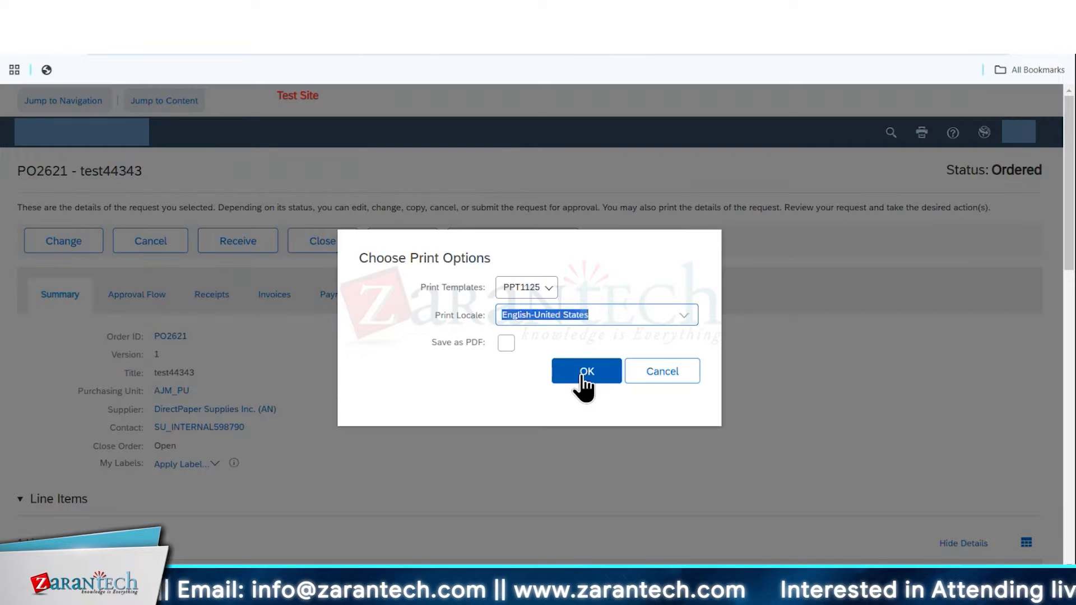
pyautogui.click(506, 343)
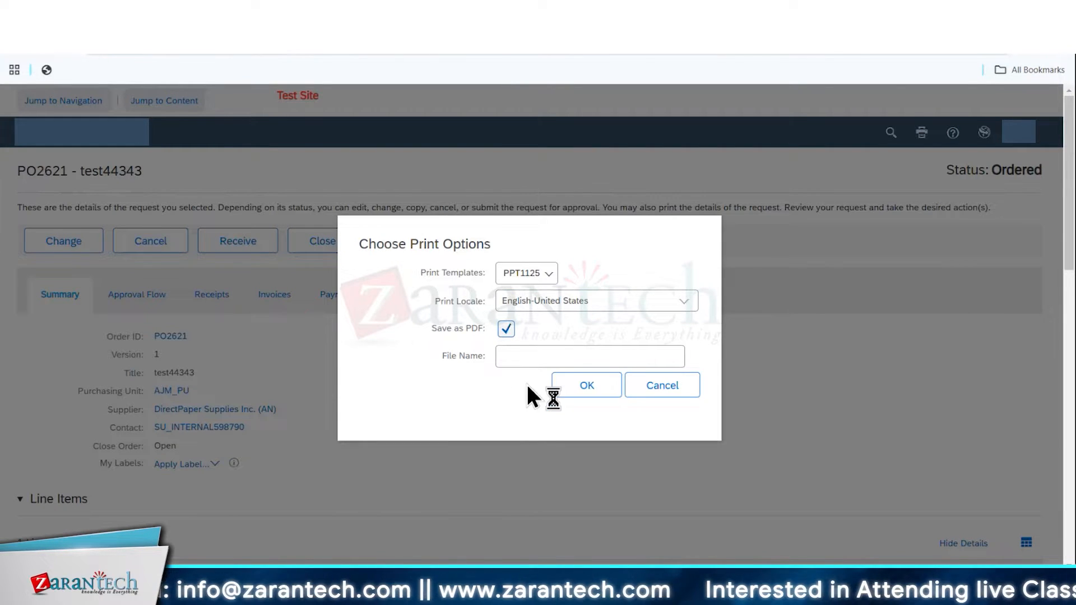
pyautogui.click(510, 360)
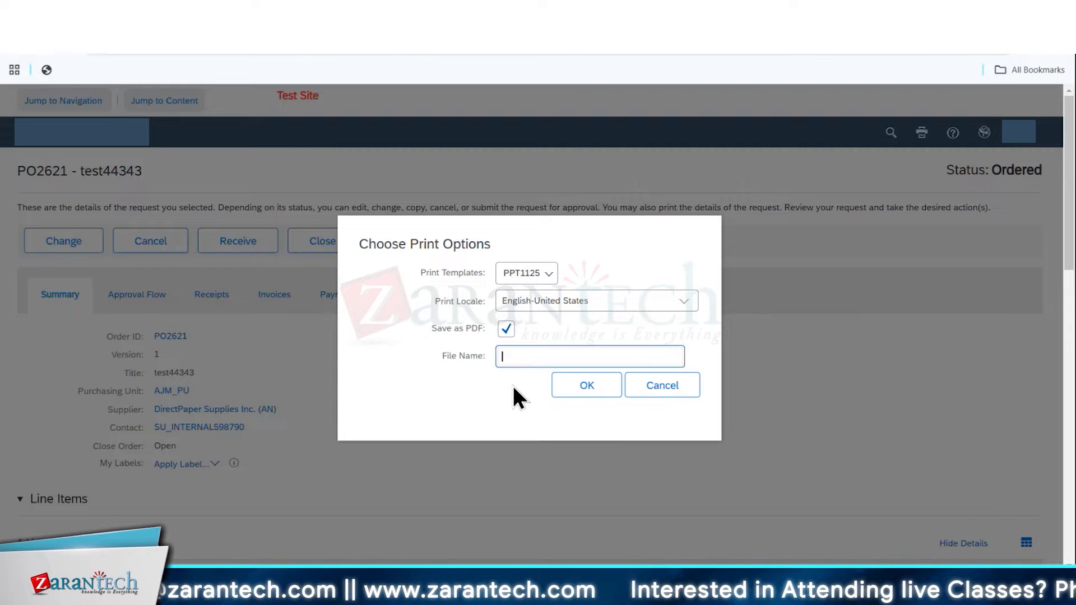
pyautogui.write('PO2621')
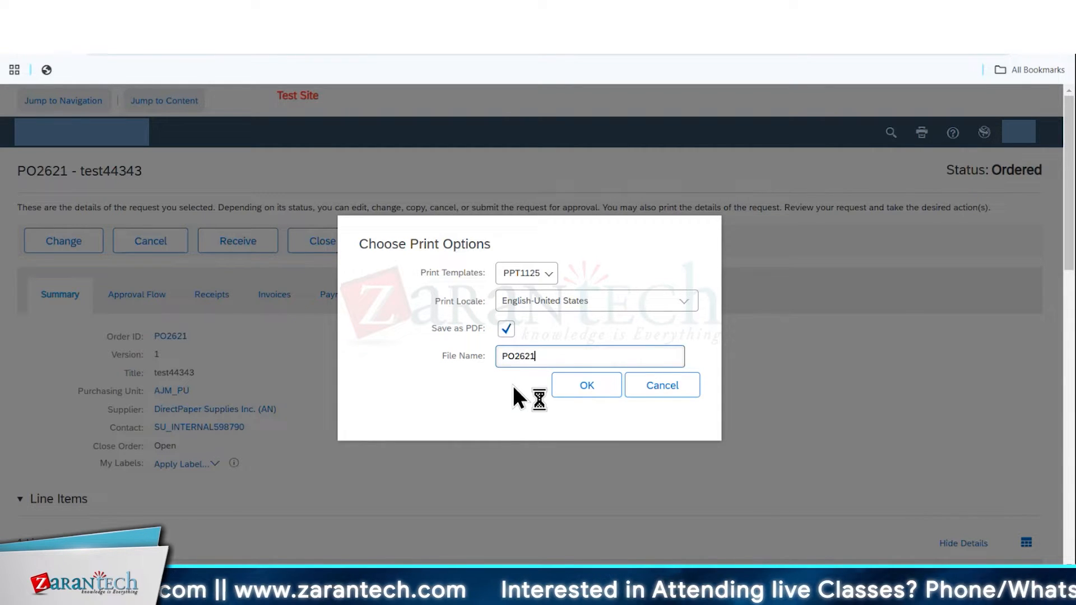
pyautogui.press('Return')
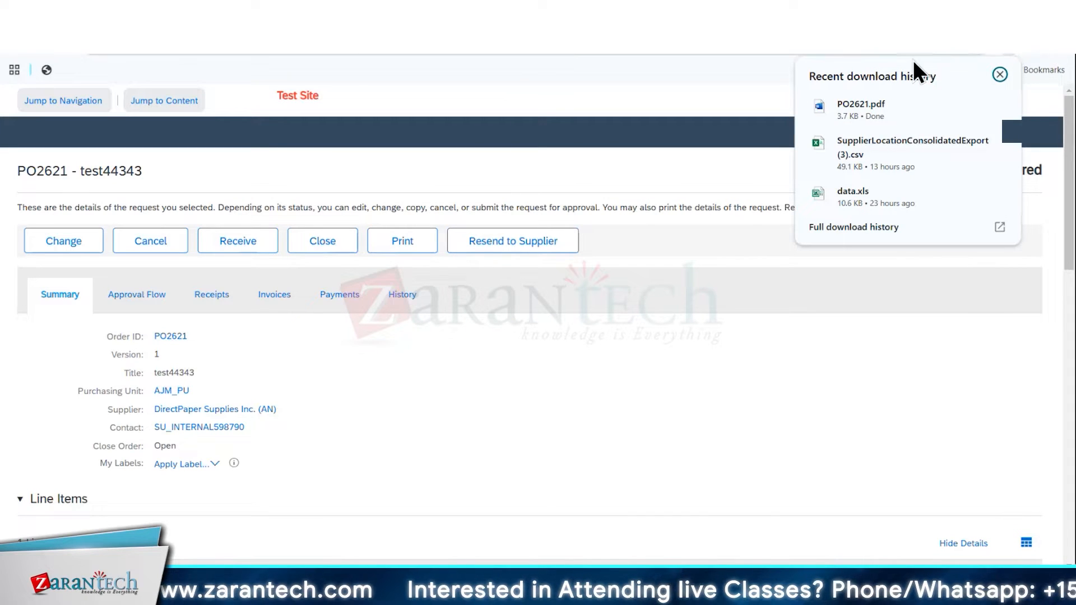
# Open the downloaded purchase order PDF and examine its terms and conditions, line item details and header information
pyautogui.click(876, 109)
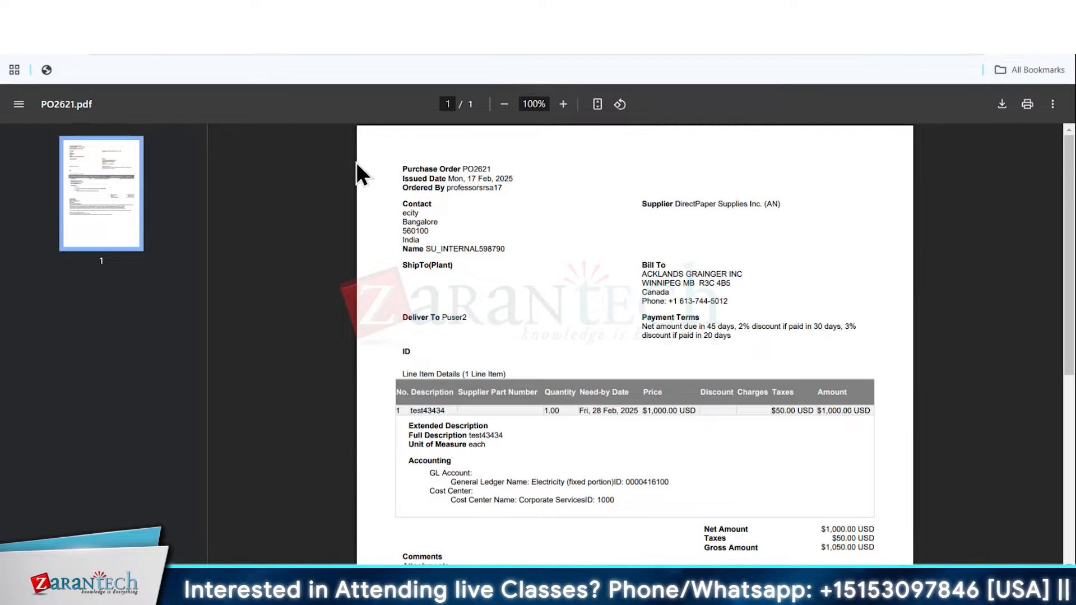
pyautogui.scroll(-5, 529, 308)
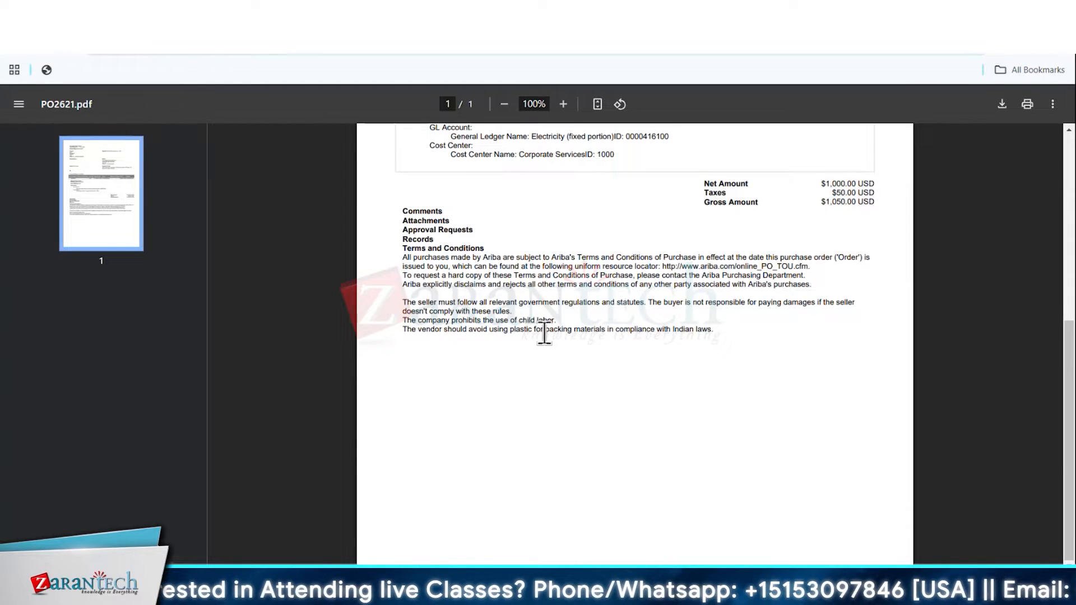
pyautogui.scroll(2, 543, 336)
pyautogui.moveTo(403, 398); pyautogui.dragTo(709, 476)
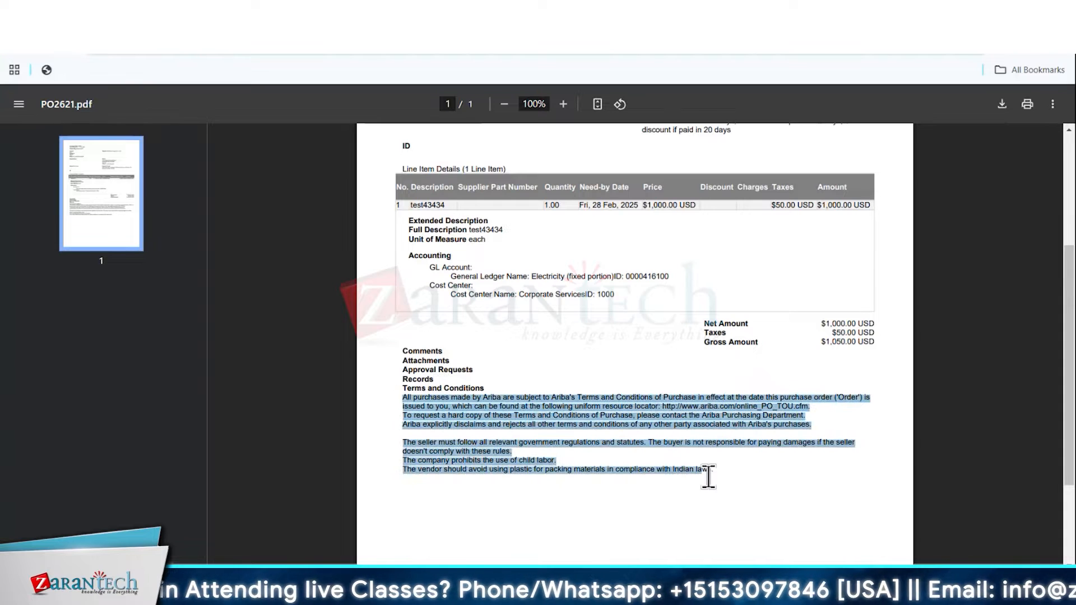
pyautogui.scroll(2, 605, 362)
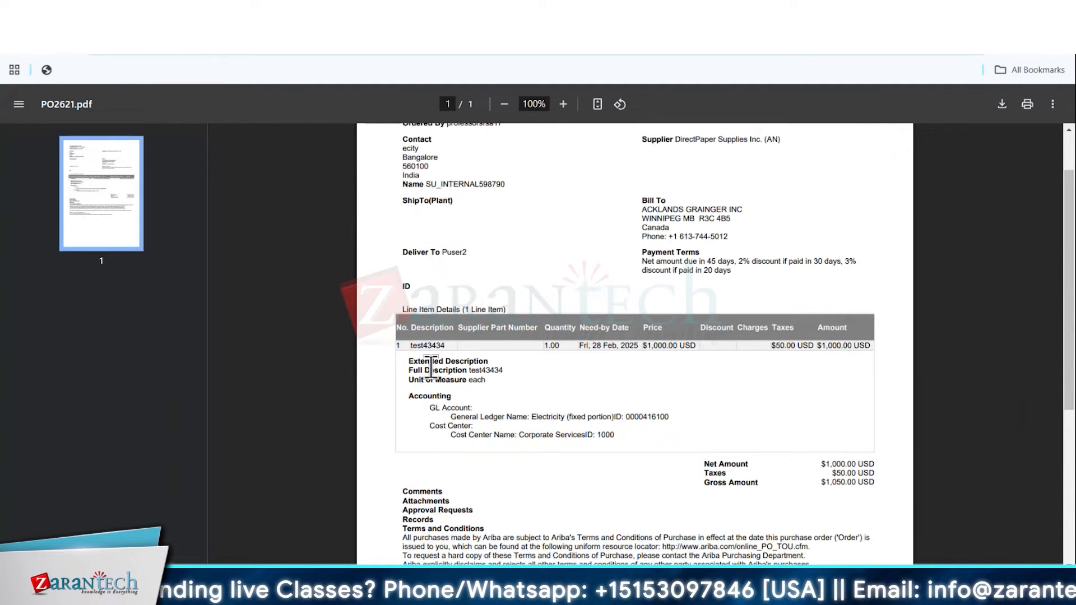
pyautogui.moveTo(401, 327); pyautogui.dragTo(683, 414)
pyautogui.click(682, 415)
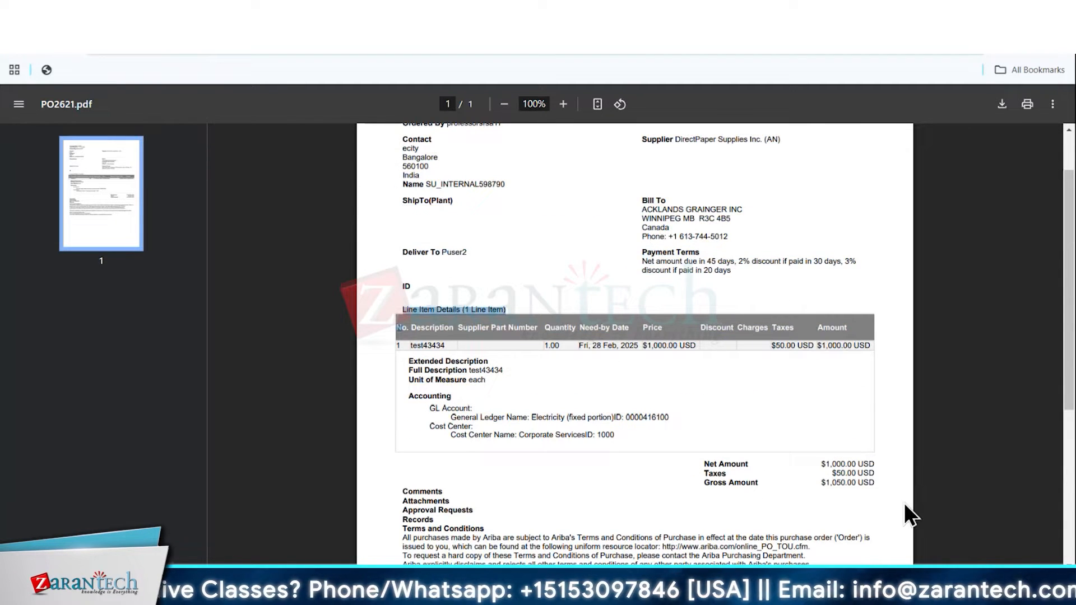
pyautogui.scroll(2, 908, 511)
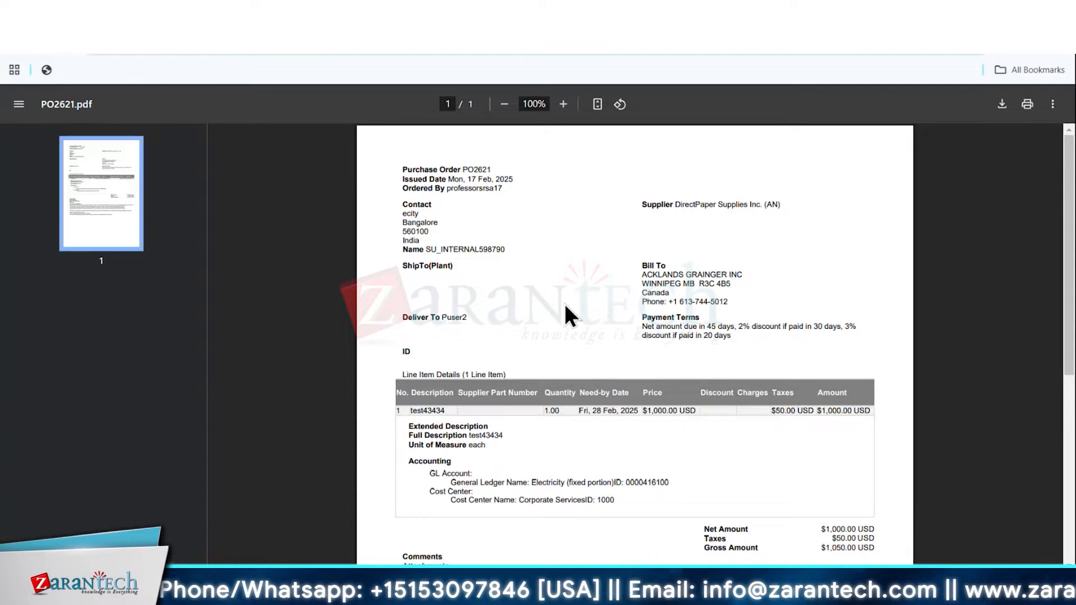
# Return to the purchase order, view its print options and cancel without printing
pyautogui.click(196, 16)
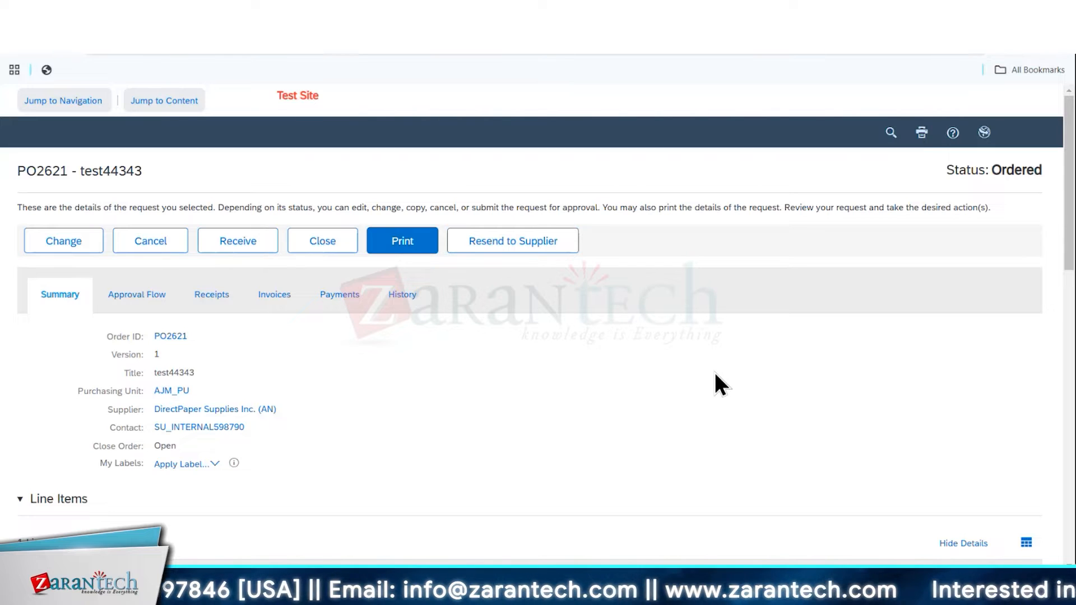
pyautogui.click(407, 246)
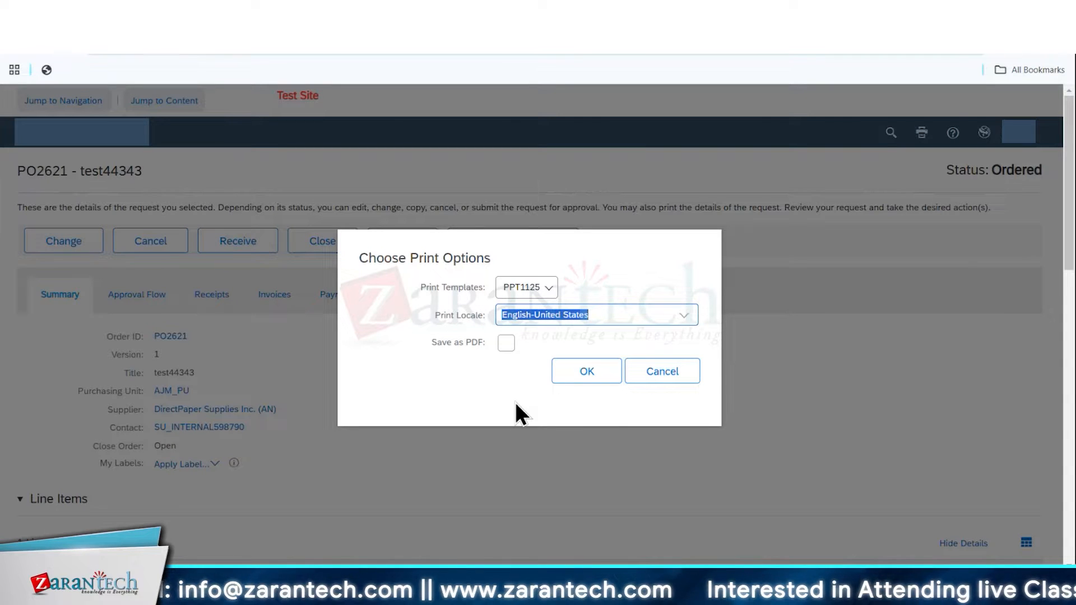
pyautogui.click(675, 375)
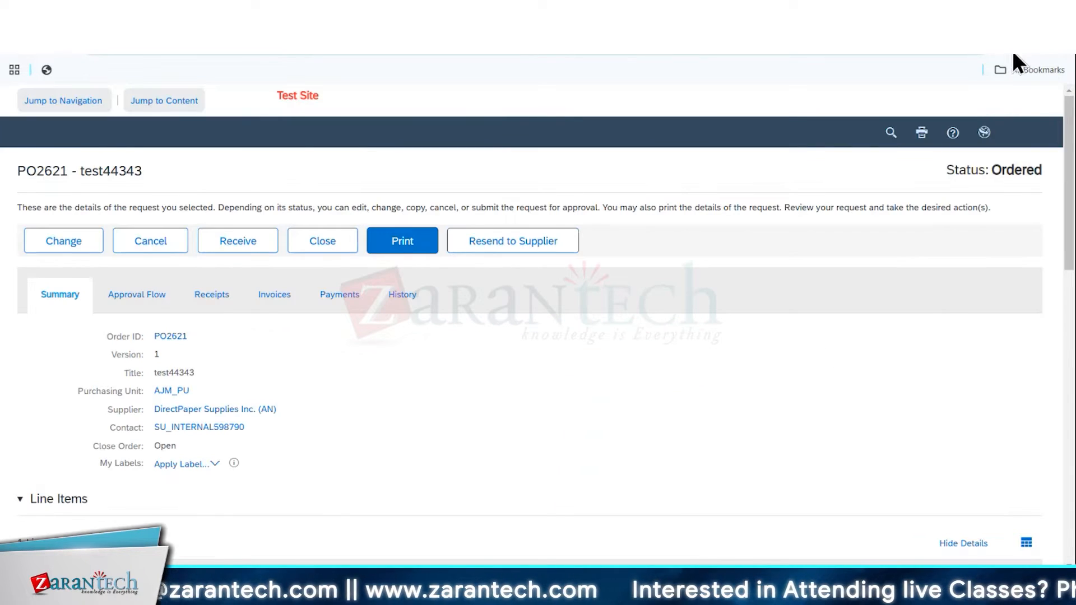
# Reopen the downloaded PDF, examine the Comments and Terms and Conditions sections, and return to the purchase order
pyautogui.click(1012, 51)
pyautogui.click(882, 105)
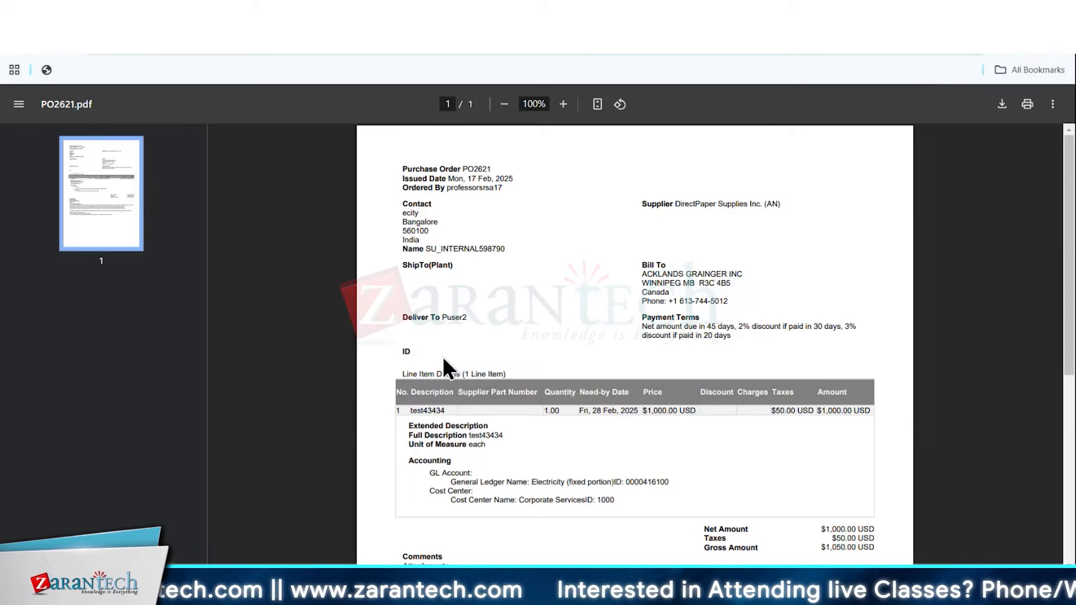
pyautogui.scroll(-5, 446, 369)
pyautogui.moveTo(402, 321); pyautogui.dragTo(747, 412)
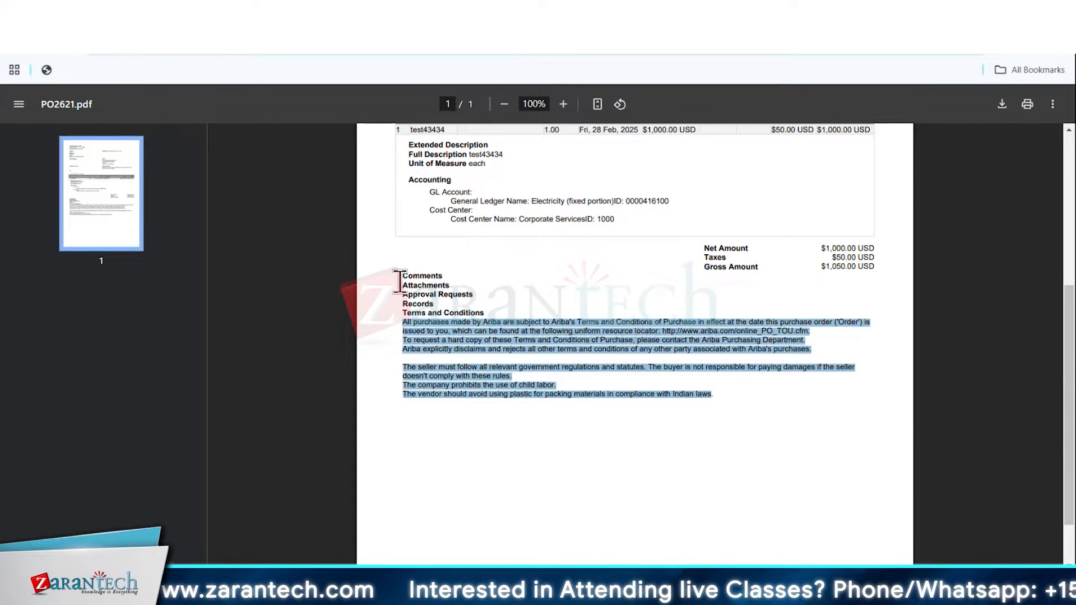
pyautogui.click(531, 292)
pyautogui.click(225, 17)
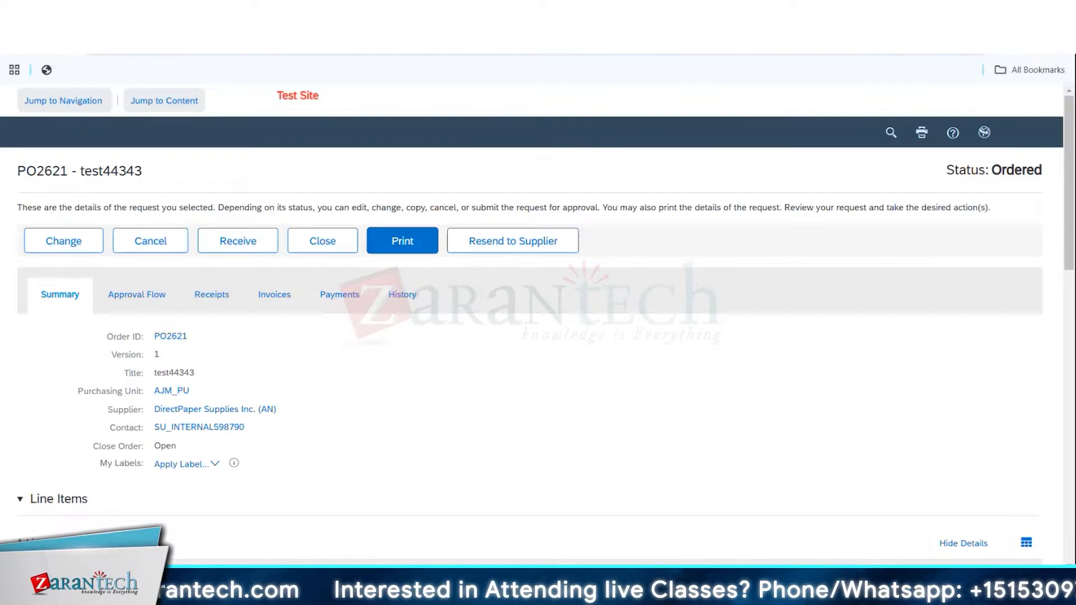
# Add the comment "This is an urgent PO. Request for early delivery" to the entire direct order and check its entry
pyautogui.scroll(-8, 356, 372)
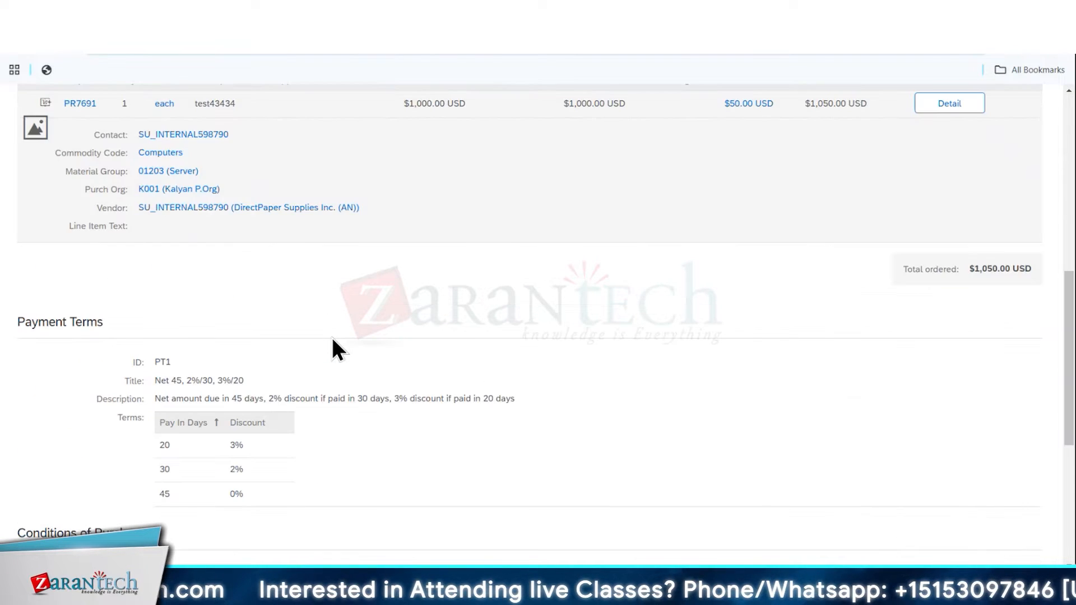
pyautogui.scroll(-5, 332, 338)
pyautogui.click(83, 399)
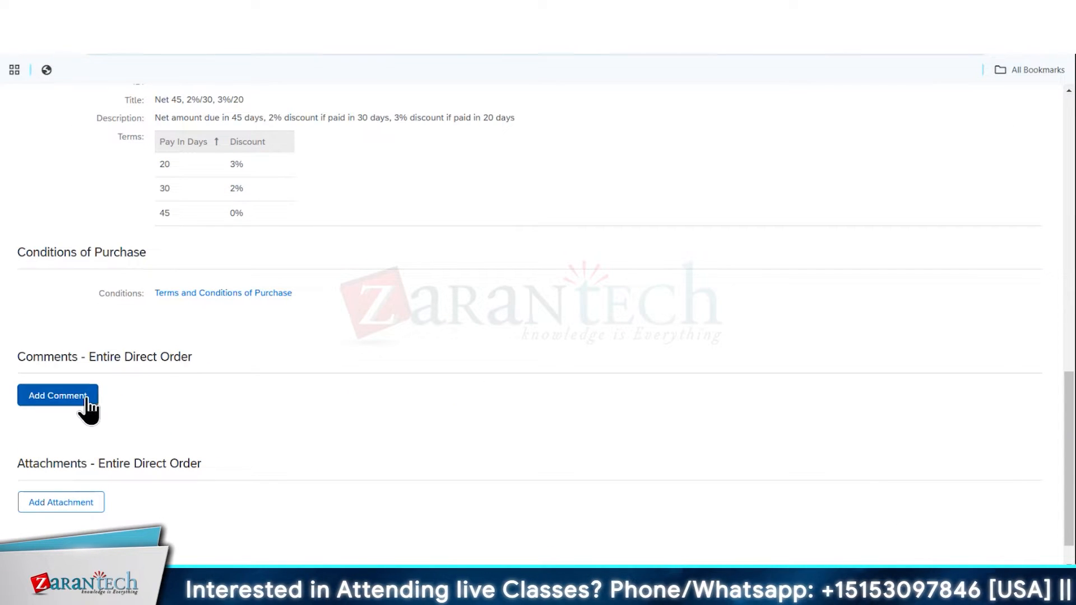
pyautogui.write('This is an')
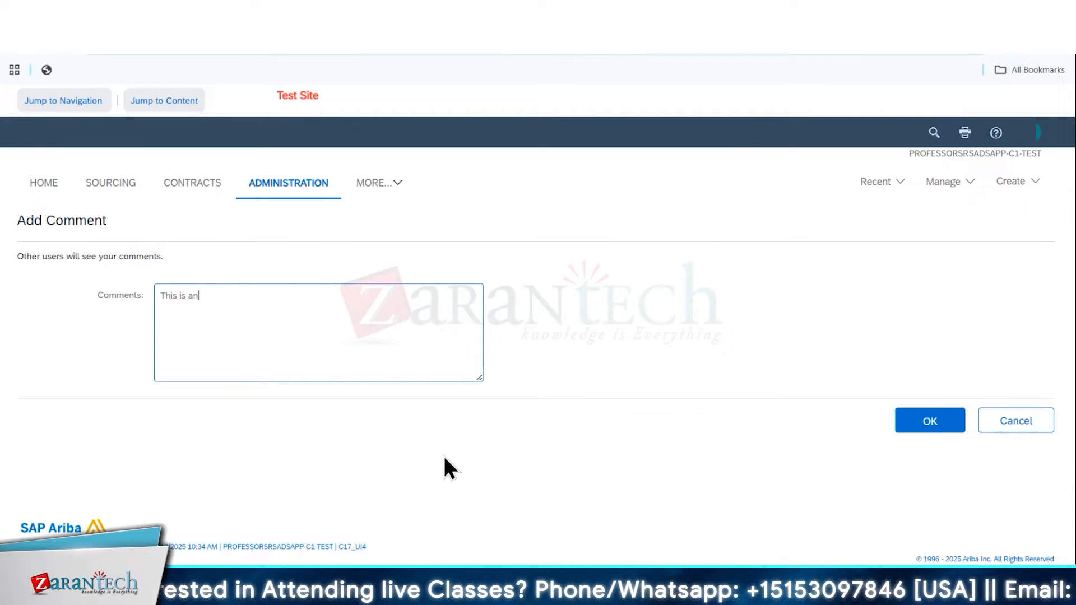
pyautogui.write(' urgent PO ')
pyautogui.write('  Re')
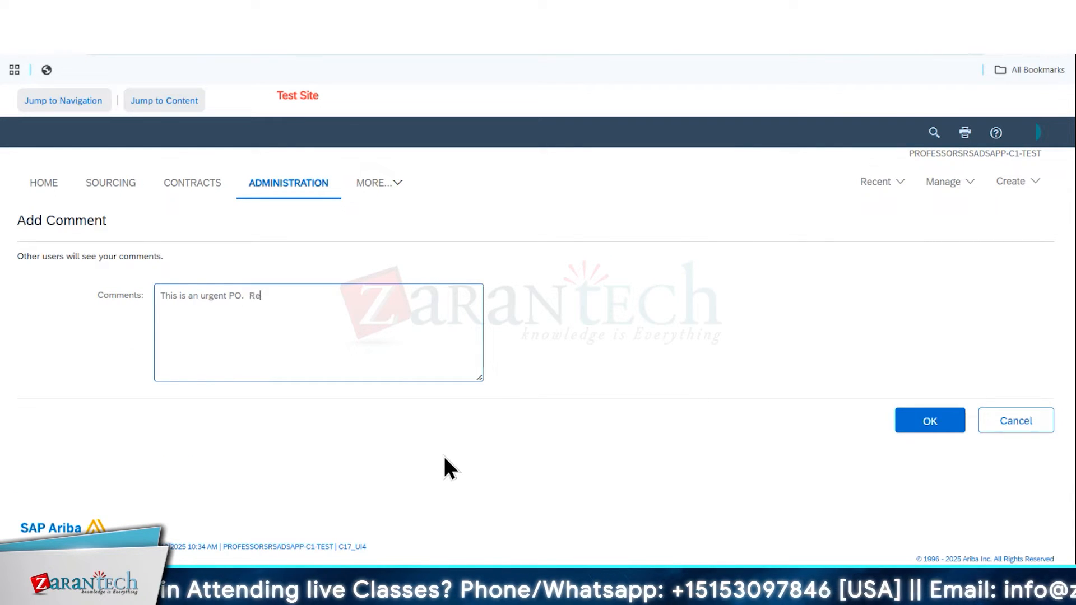
pyautogui.write('quest for early delivery')
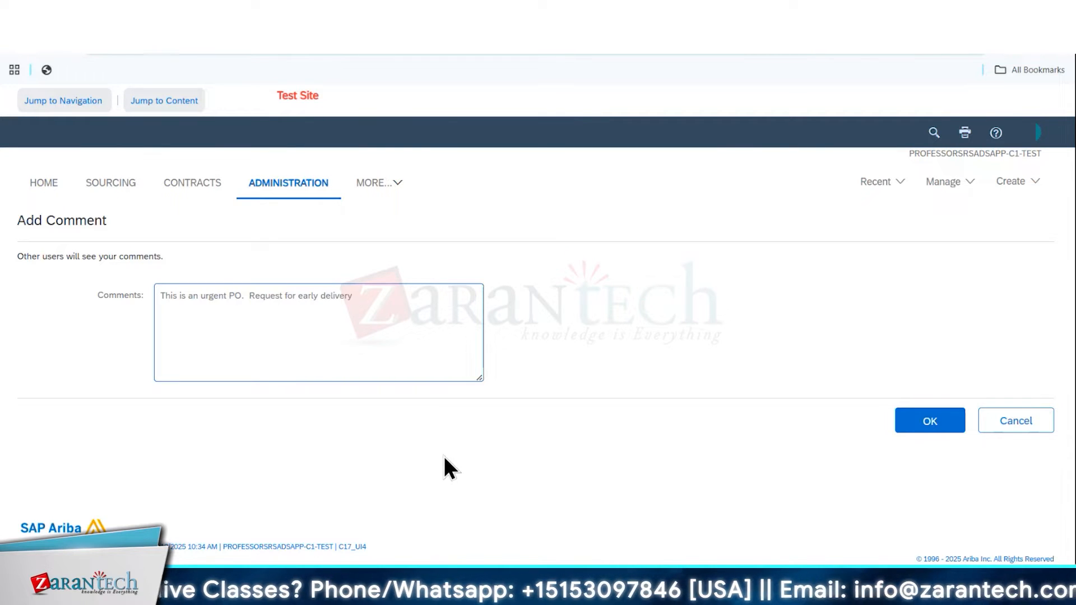
pyautogui.click(903, 427)
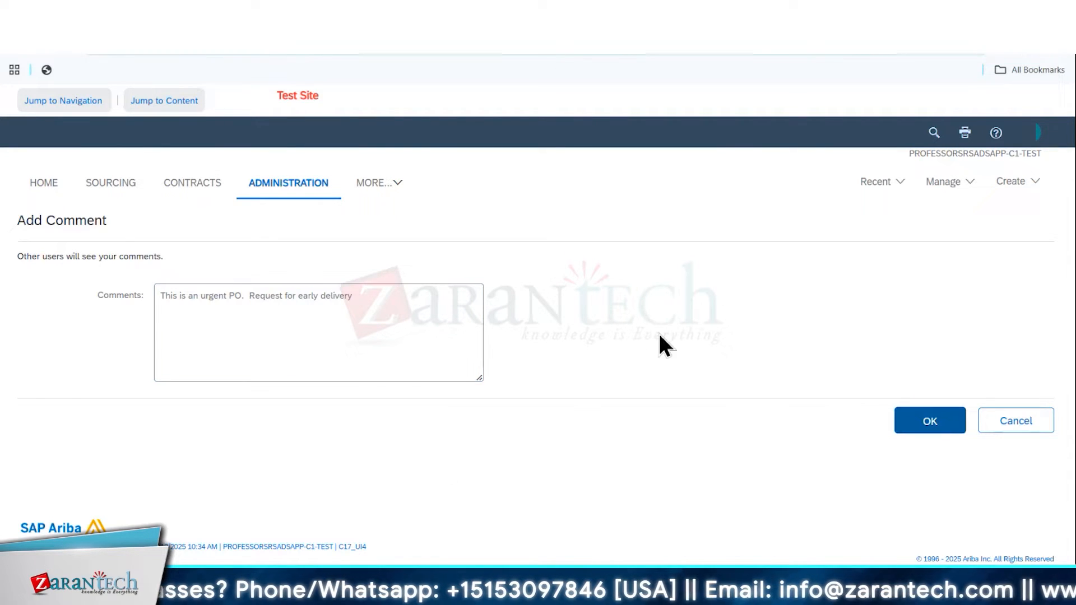
pyautogui.scroll(2, 405, 302)
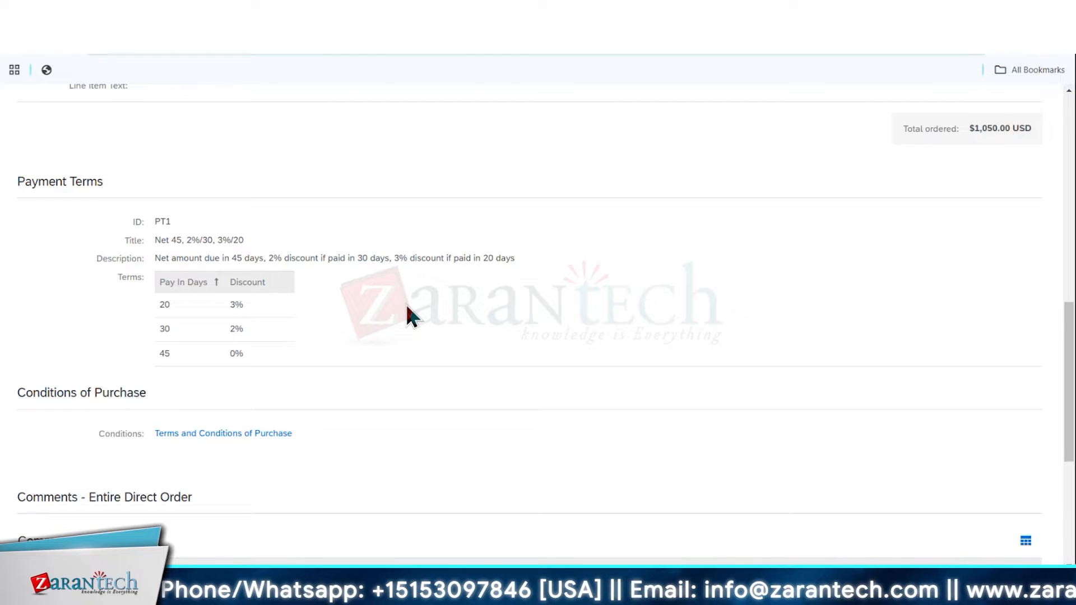
pyautogui.scroll(-3, 408, 308)
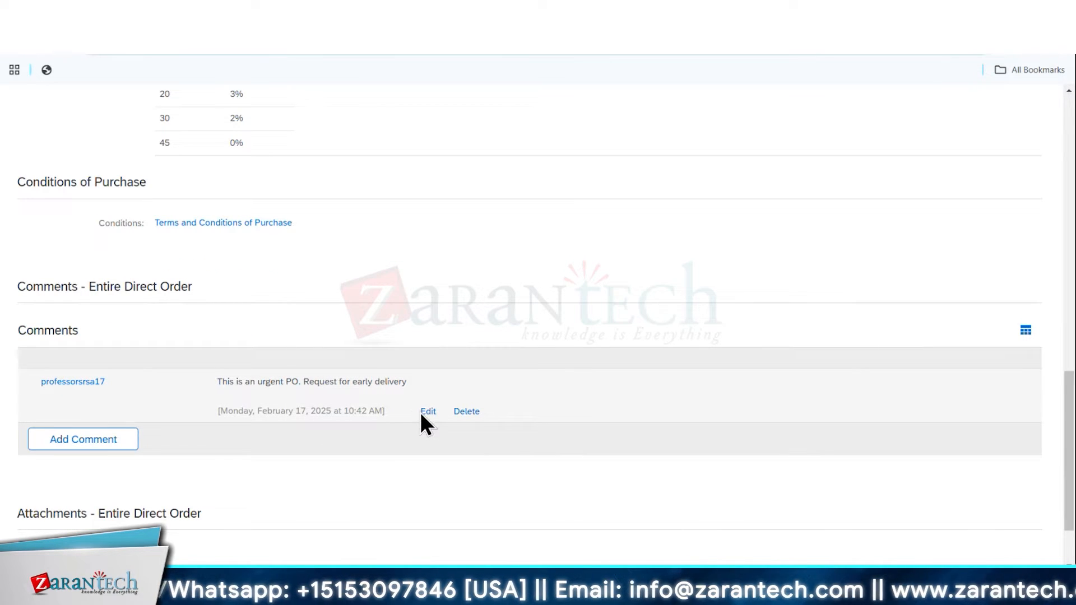
pyautogui.click(427, 412)
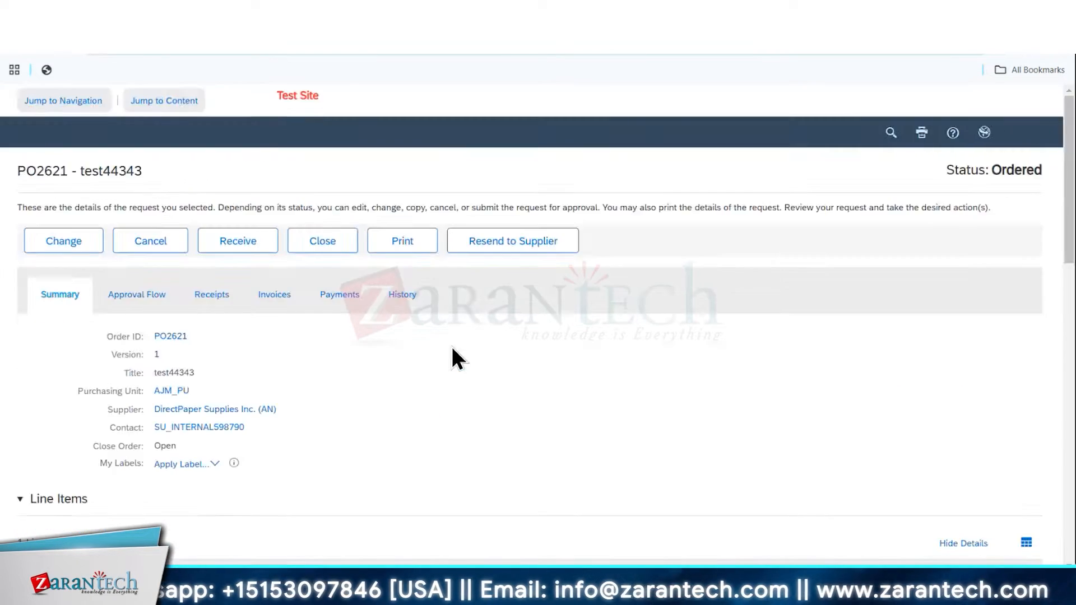
# Open the requisition linked to the order's line item and add the comment "Urgent order" to it
pyautogui.scroll(7, 307, 352)
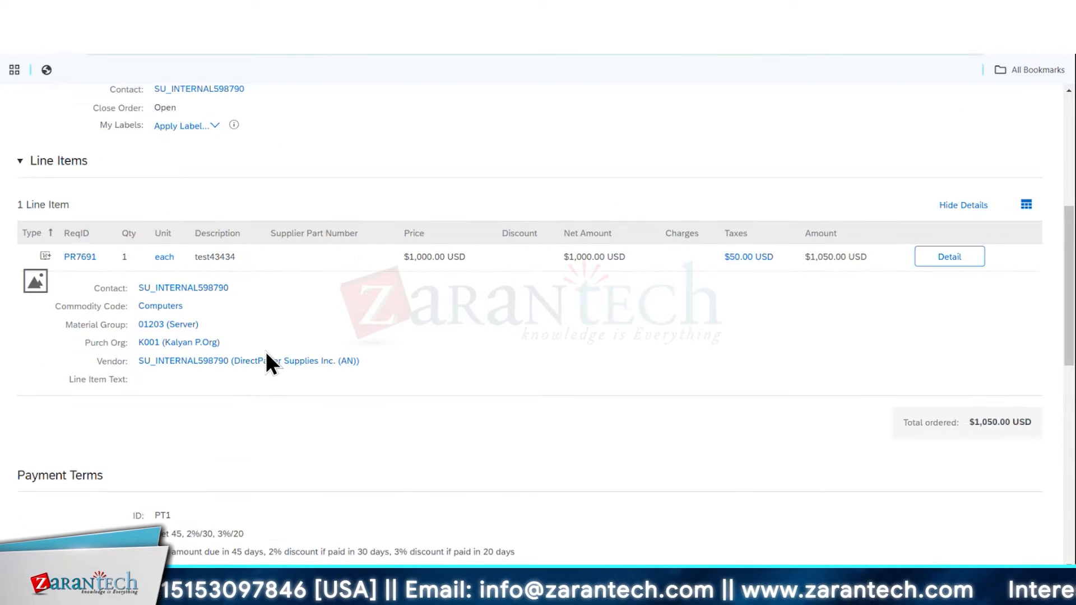
pyautogui.scroll(3, 265, 351)
pyautogui.click(78, 437)
pyautogui.click(187, 235)
pyautogui.click(278, 317)
pyautogui.write('U')
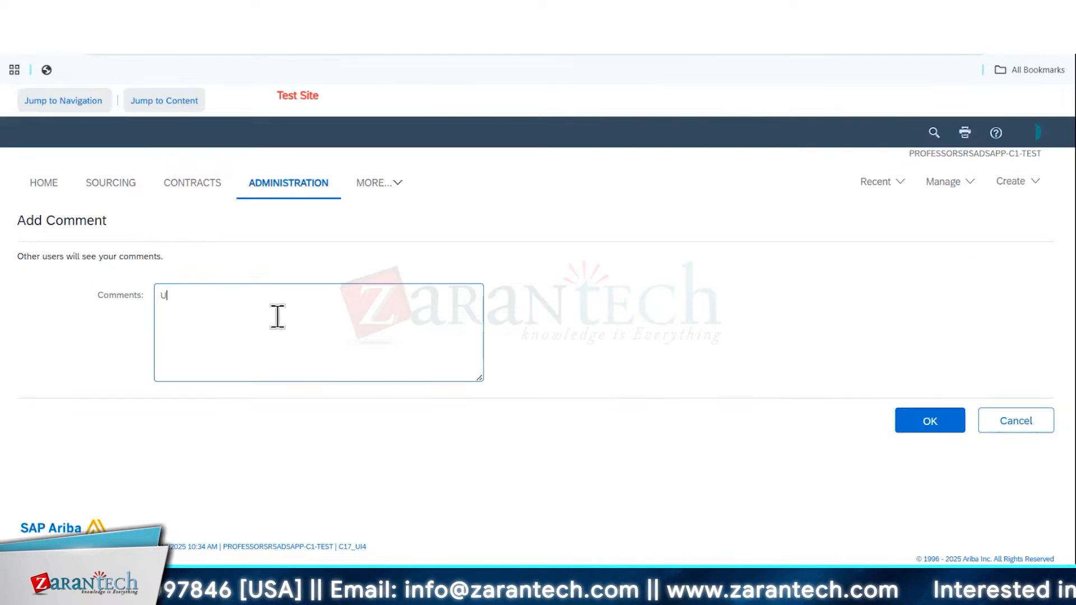
pyautogui.write('rgent order')
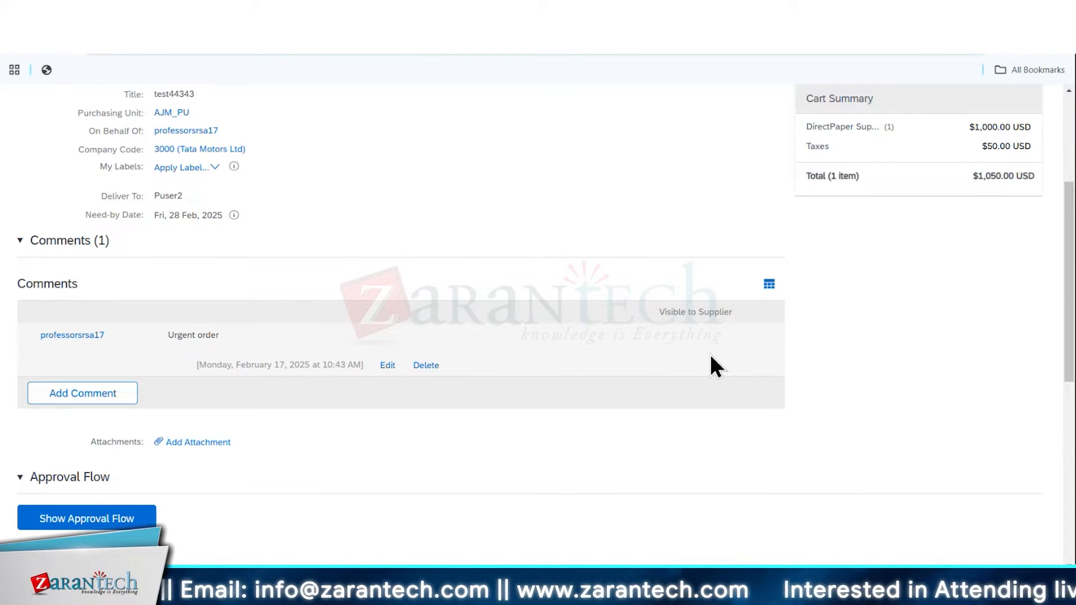
# Check the Visible to Supplier on Order column option for the comments, and open the requisition for change
pyautogui.click(769, 285)
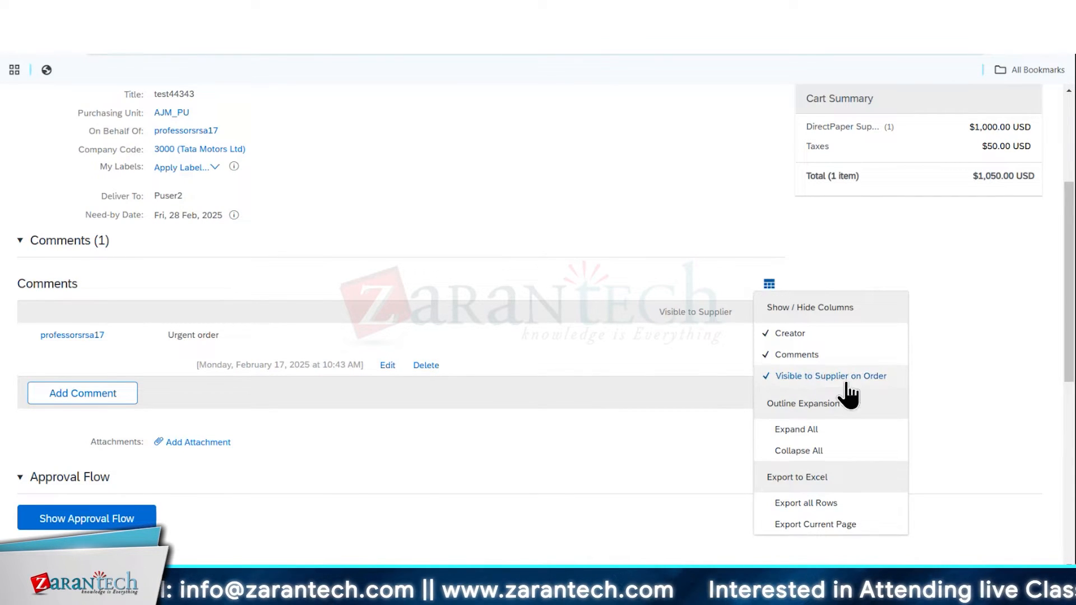
pyautogui.click(678, 435)
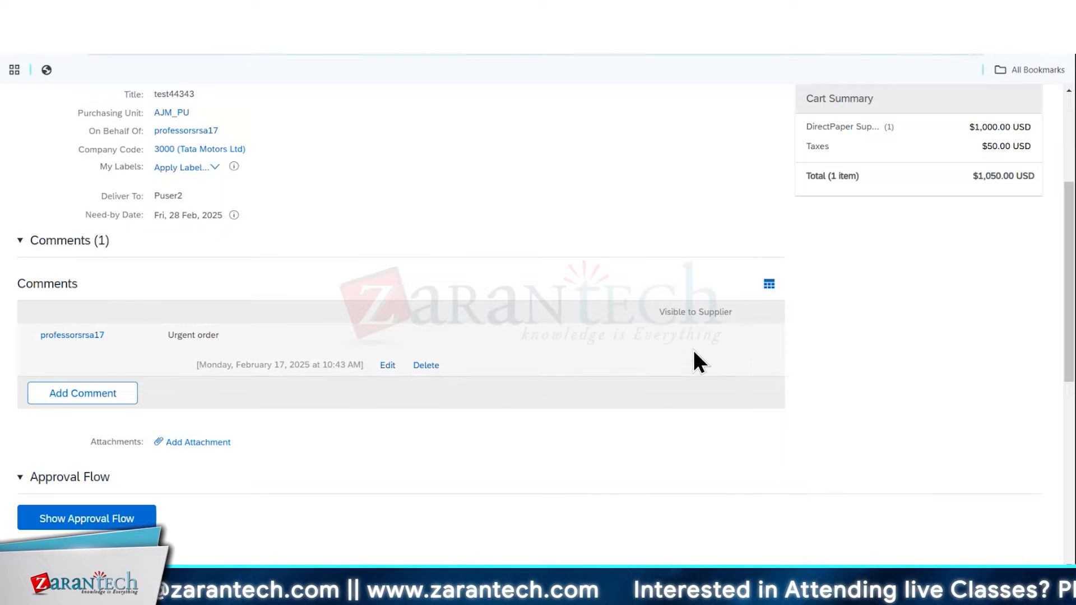
pyautogui.scroll(4, 230, 213)
pyautogui.click(132, 216)
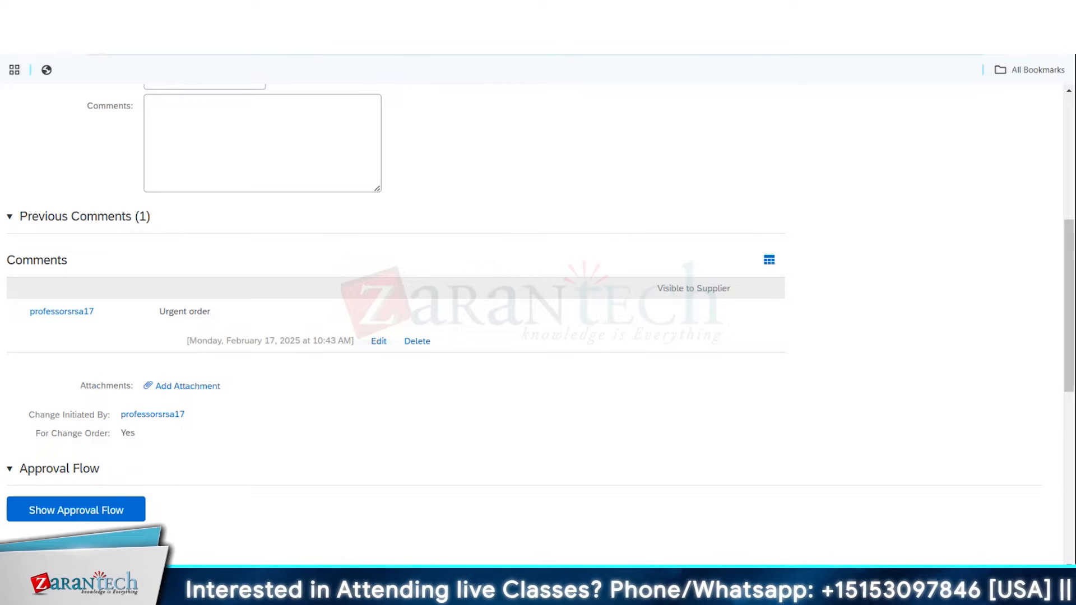
# Switch back to the purchase order PDF and examine its Comments, Attachments and Terms and Conditions sections
pyautogui.click(359, 11)
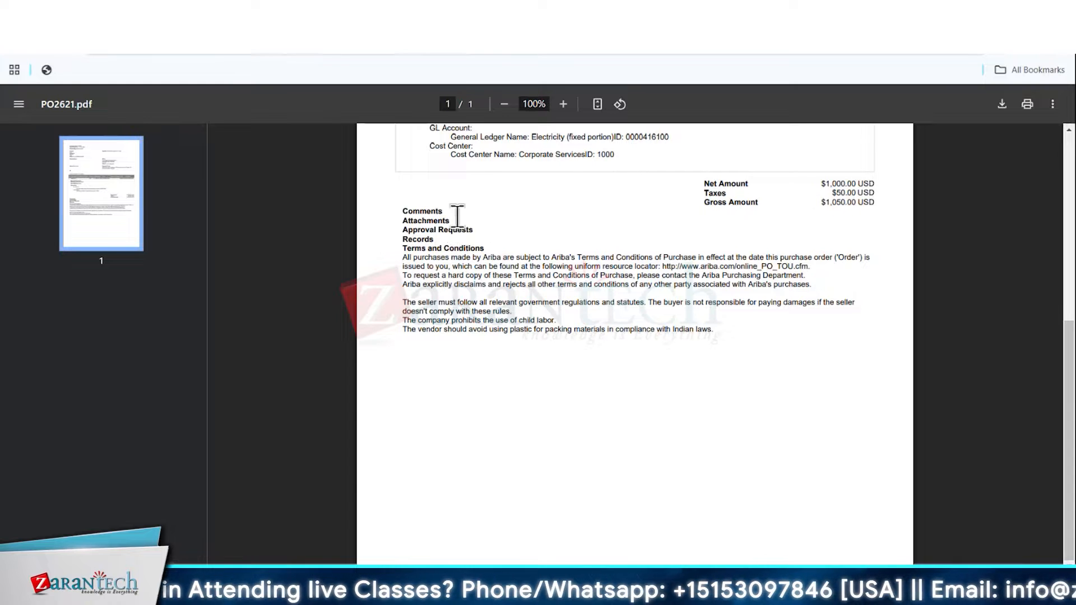
pyautogui.scroll(3, 789, 358)
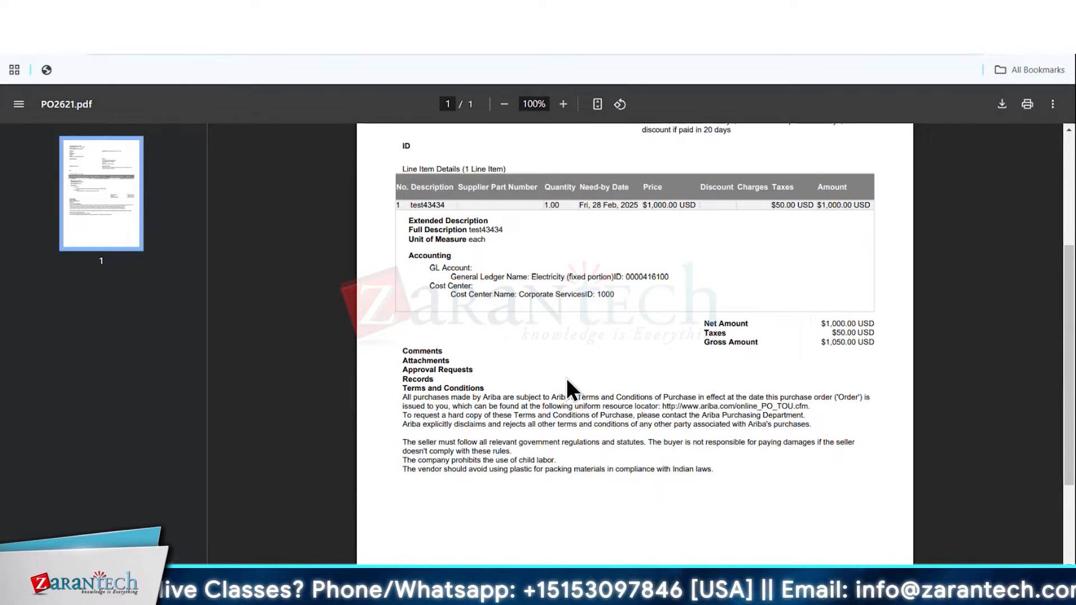
pyautogui.scroll(-2, 568, 380)
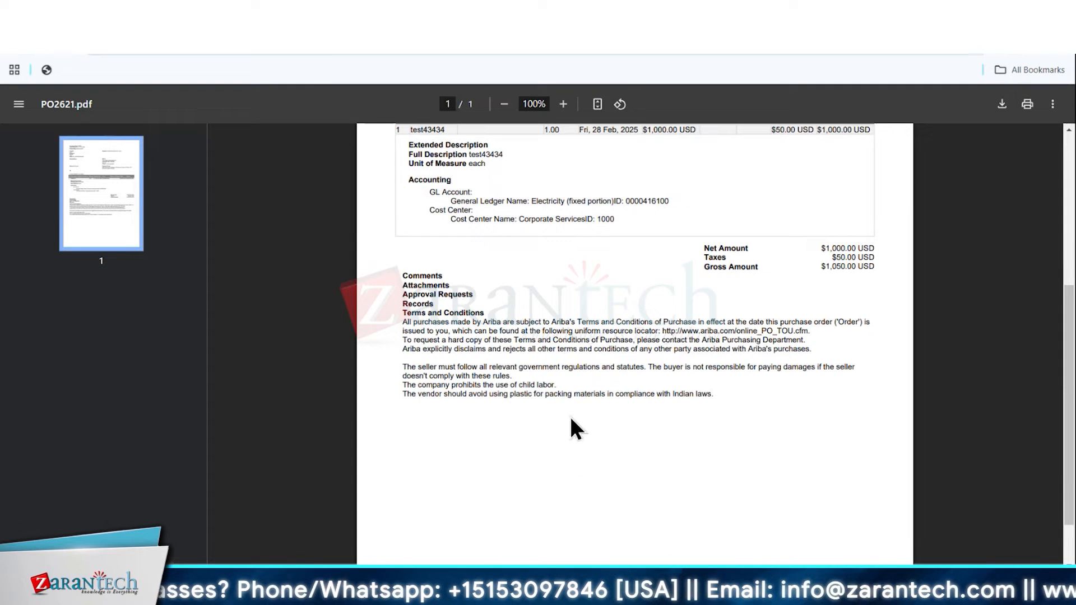
# Check the previous comments on the changed requisition, and switch back to compare them with the purchase order PDF
pyautogui.click(269, 13)
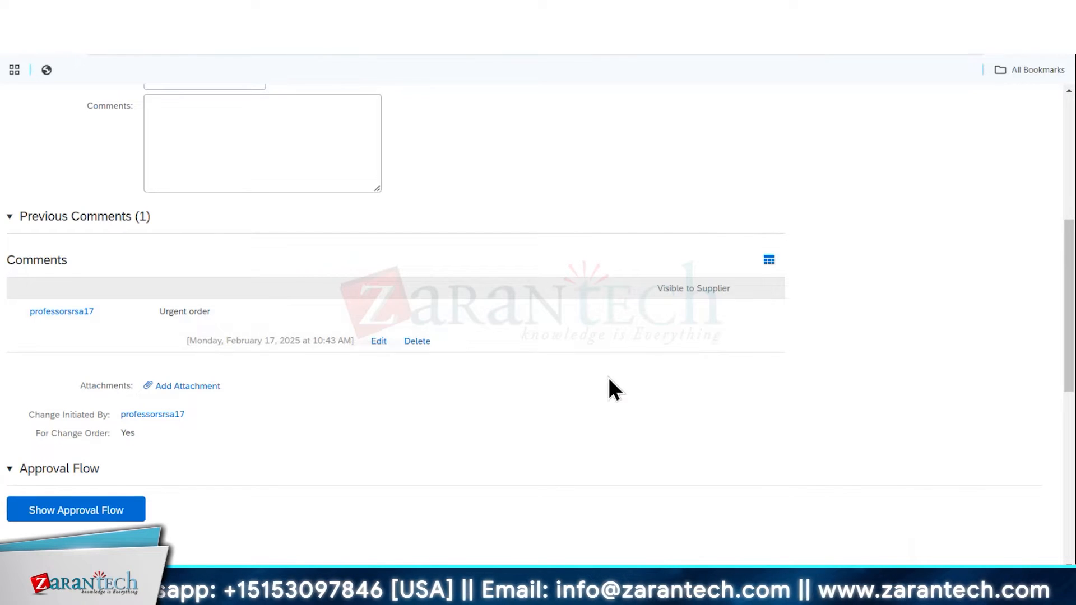
pyautogui.hotkey('ctrl', 'Tab')
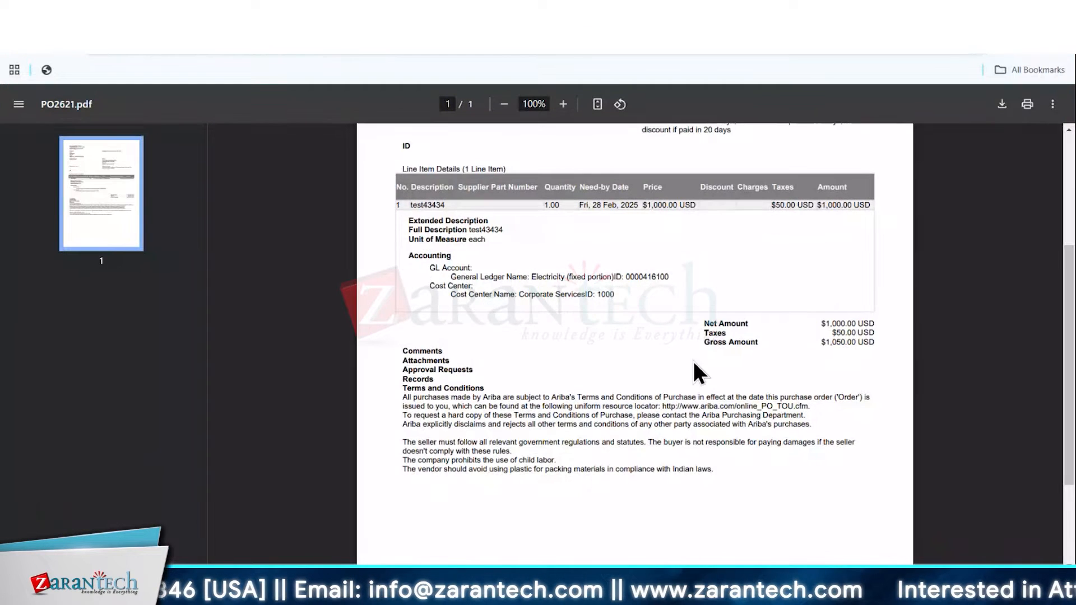
pyautogui.scroll(4, 694, 361)
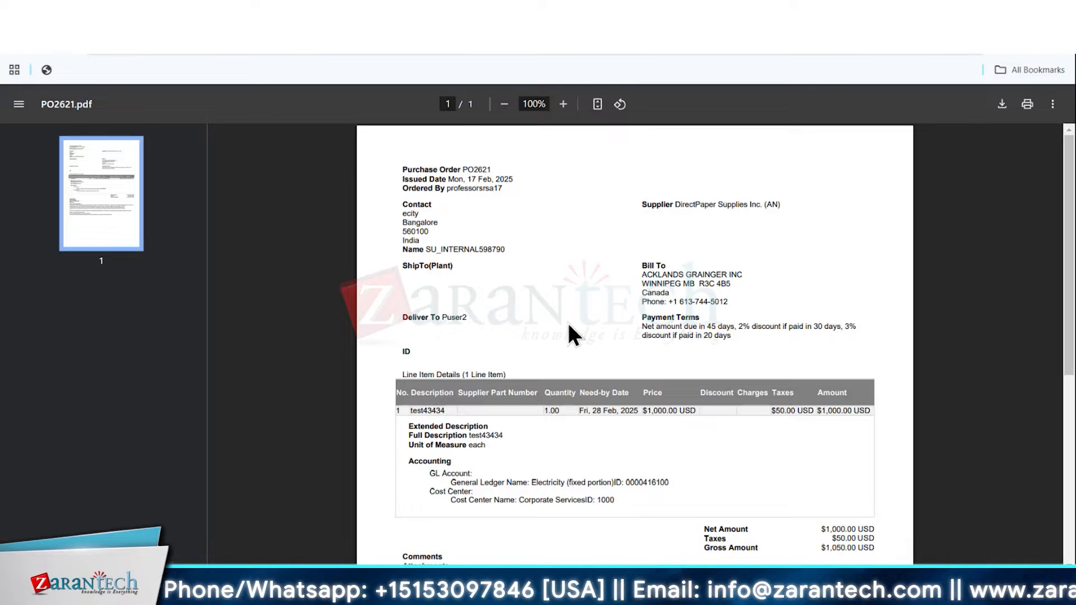
pyautogui.scroll(-6, 567, 323)
pyautogui.scroll(6, 565, 322)
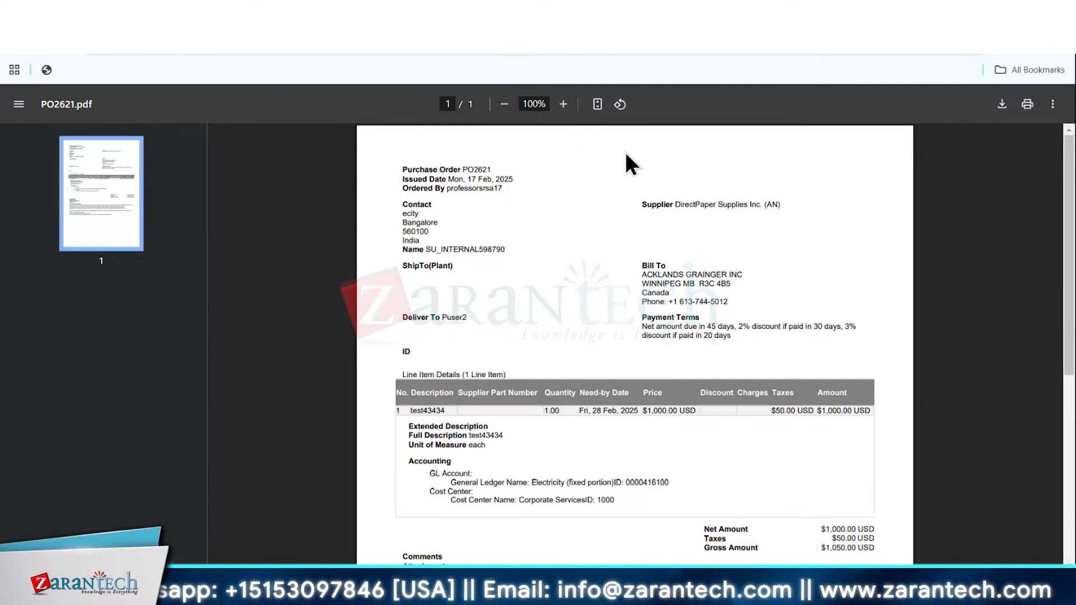
pyautogui.click(73, 13)
pyautogui.scroll(6, 203, 238)
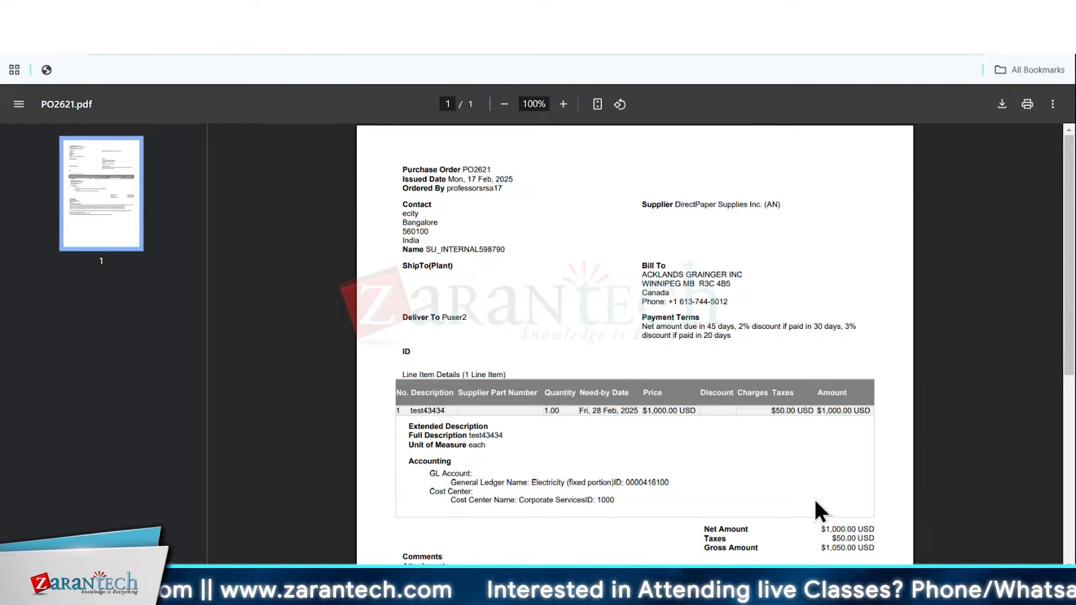
# Examine the purchase order PDF's terms and conditions and its GL account and cost center details
pyautogui.scroll(-5, 575, 352)
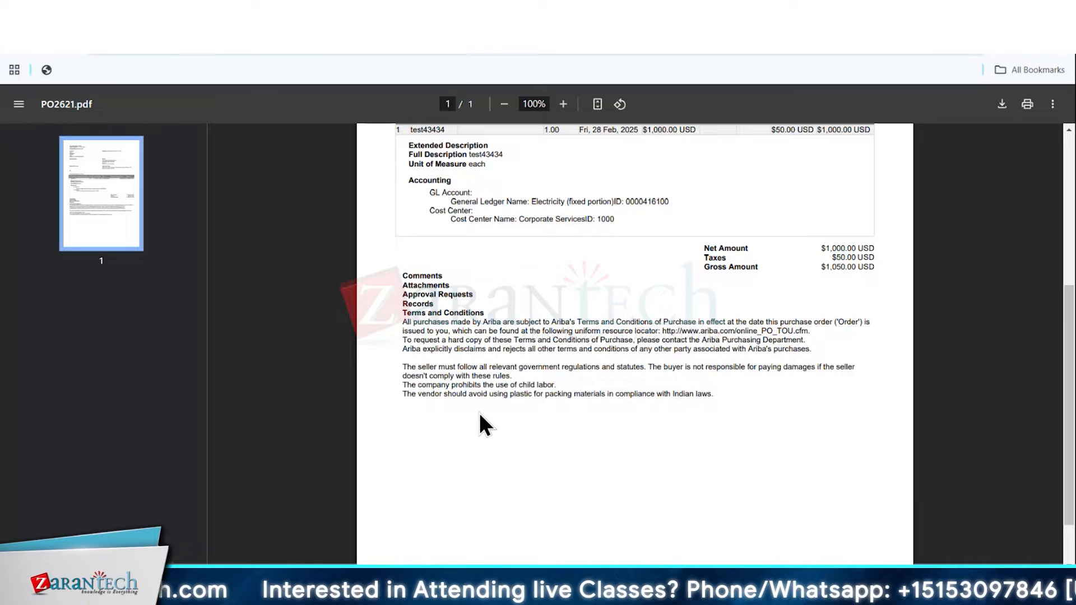
pyautogui.scroll(4, 480, 414)
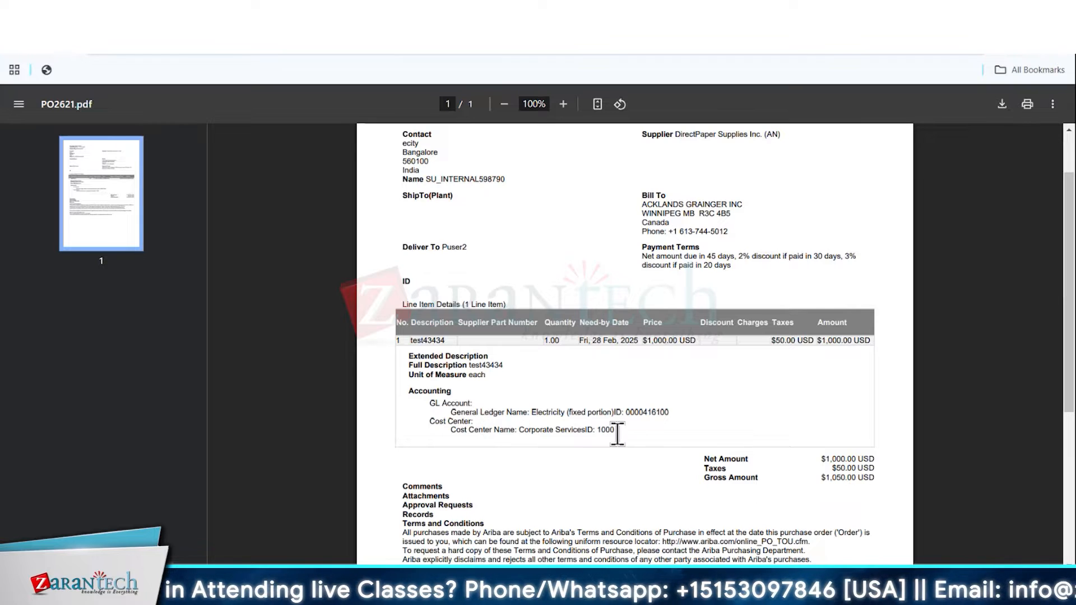
pyautogui.moveTo(617, 431); pyautogui.dragTo(403, 395)
pyautogui.click(522, 483)
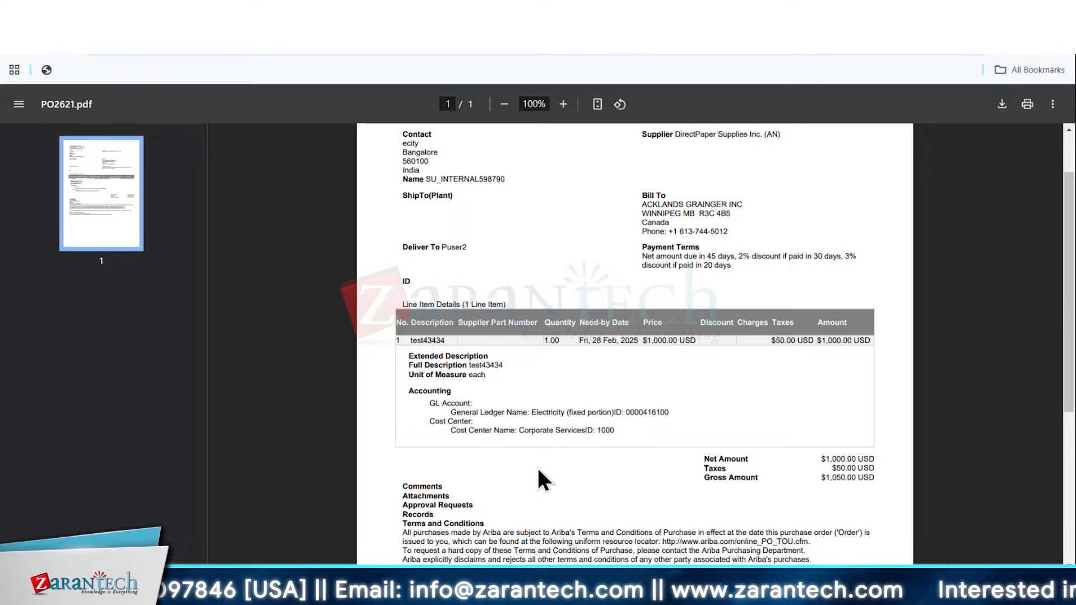
pyautogui.scroll(2, 508, 261)
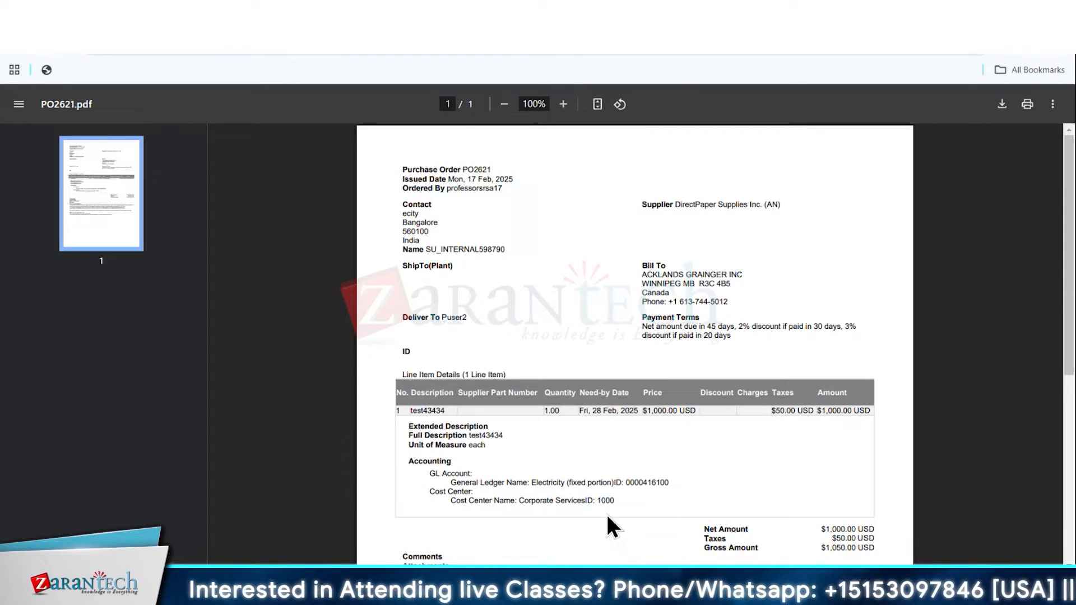
# Switch back to the requisition being changed and leave it for the home page
pyautogui.click(147, 13)
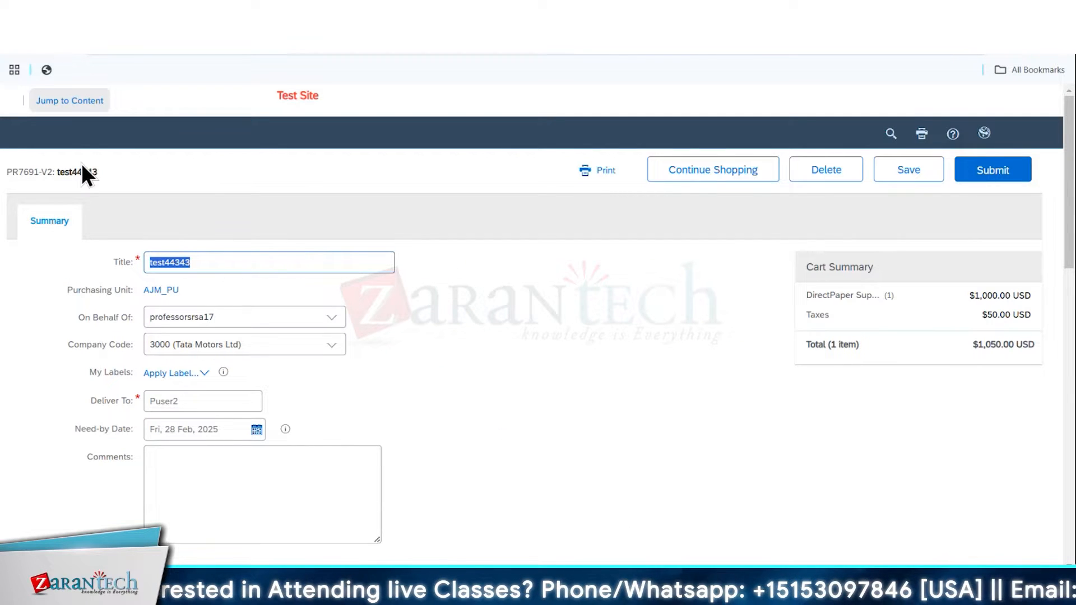
pyautogui.click(73, 144)
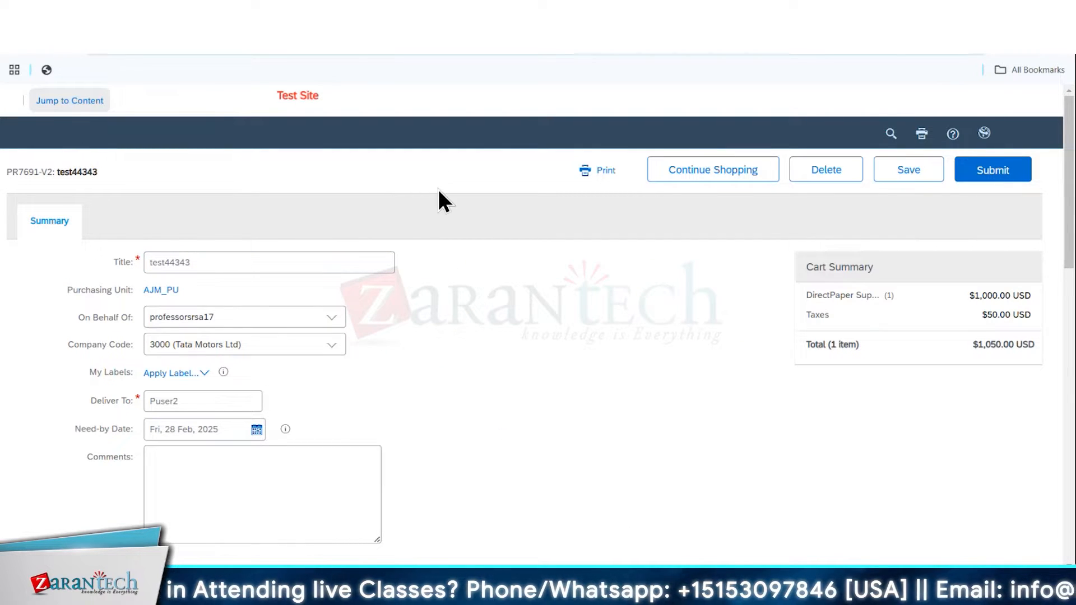
pyautogui.click(66, 260)
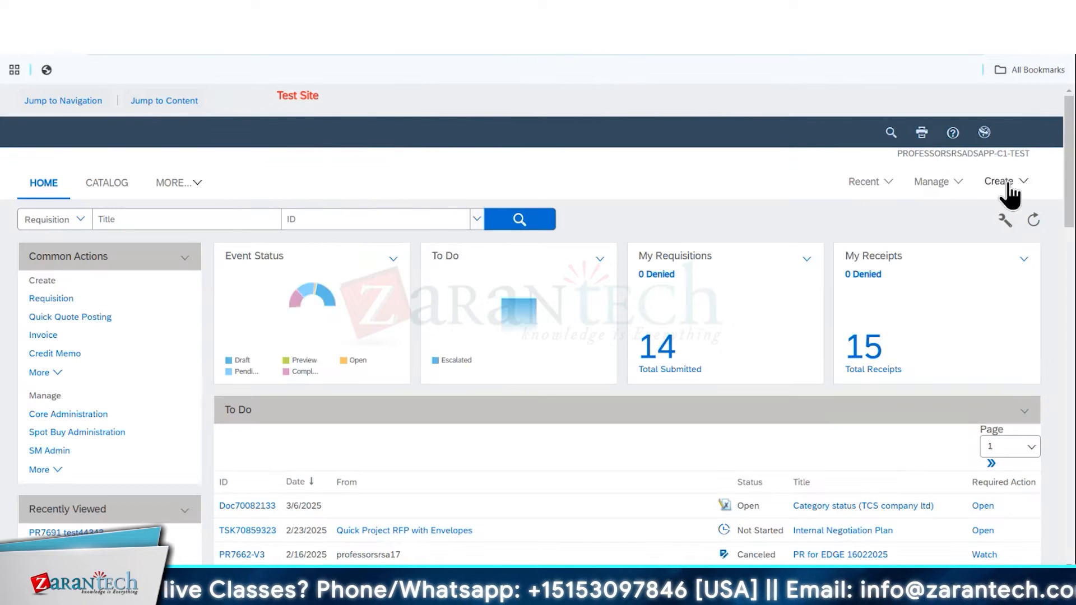
# Open the full list of Manage tasks and go to Print Templates
pyautogui.click(936, 183)
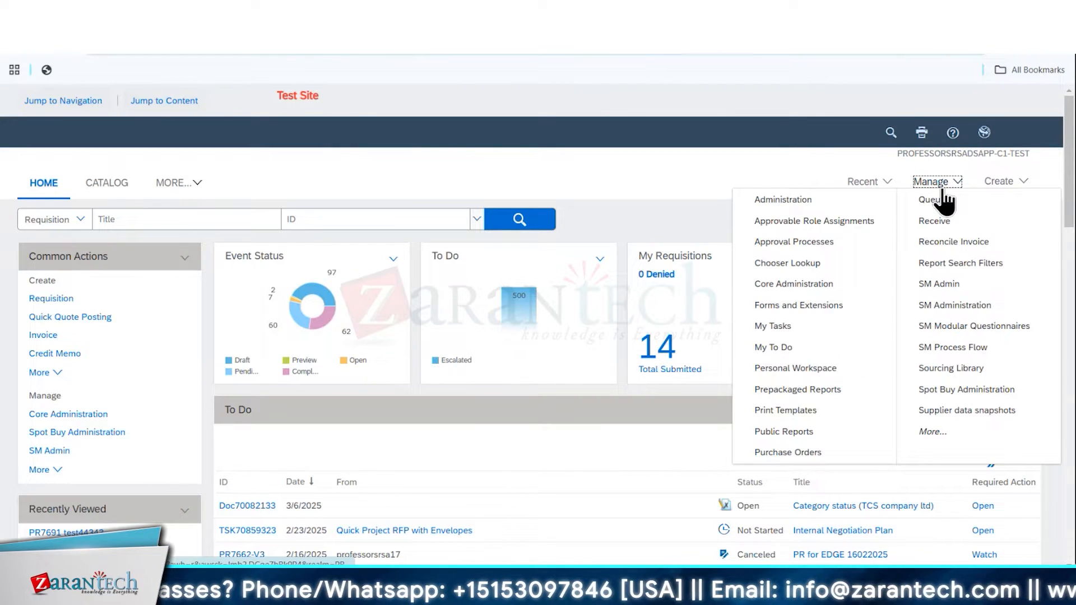
pyautogui.click(989, 187)
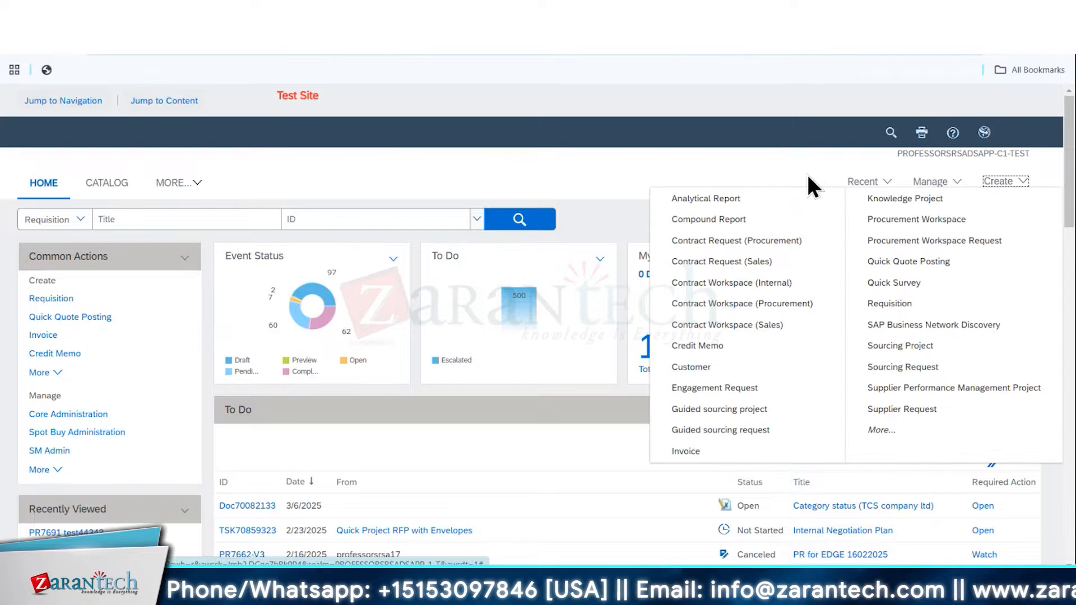
pyautogui.click(931, 182)
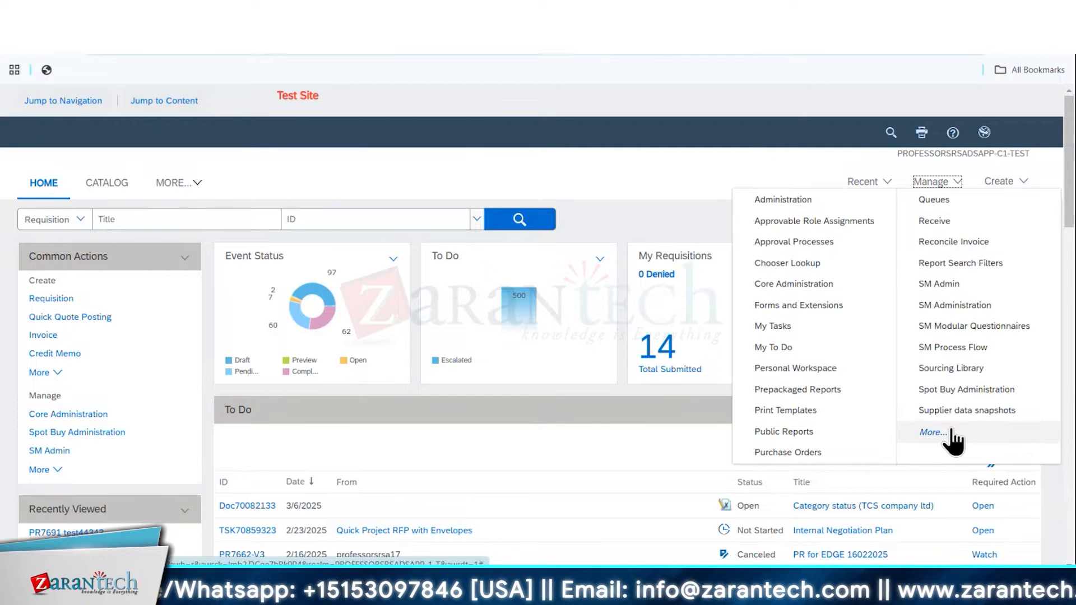
pyautogui.click(948, 432)
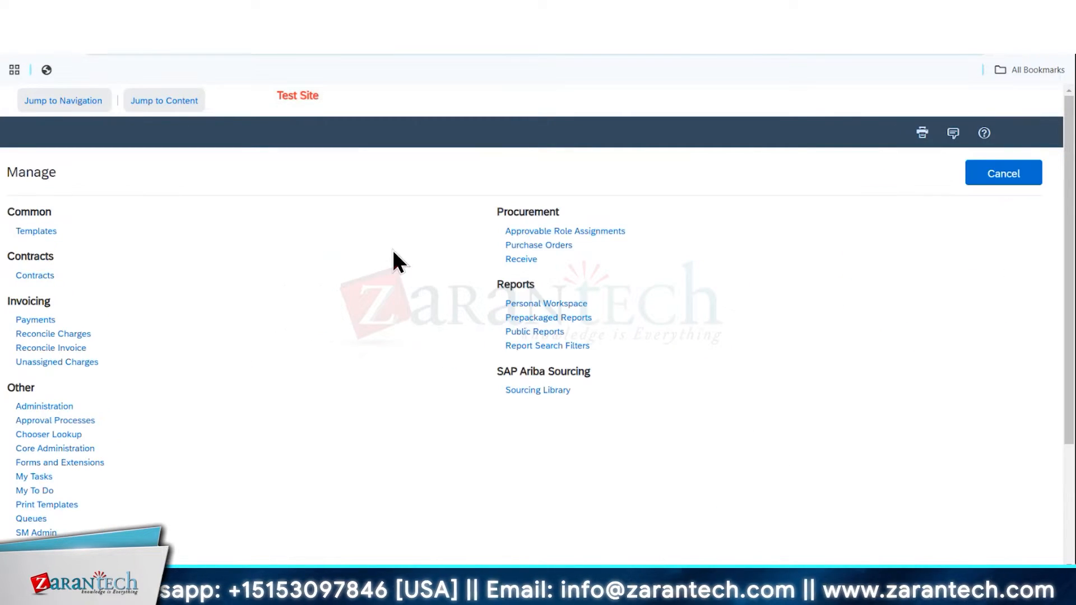
pyautogui.scroll(-3, 312, 319)
pyautogui.scroll(1, 312, 318)
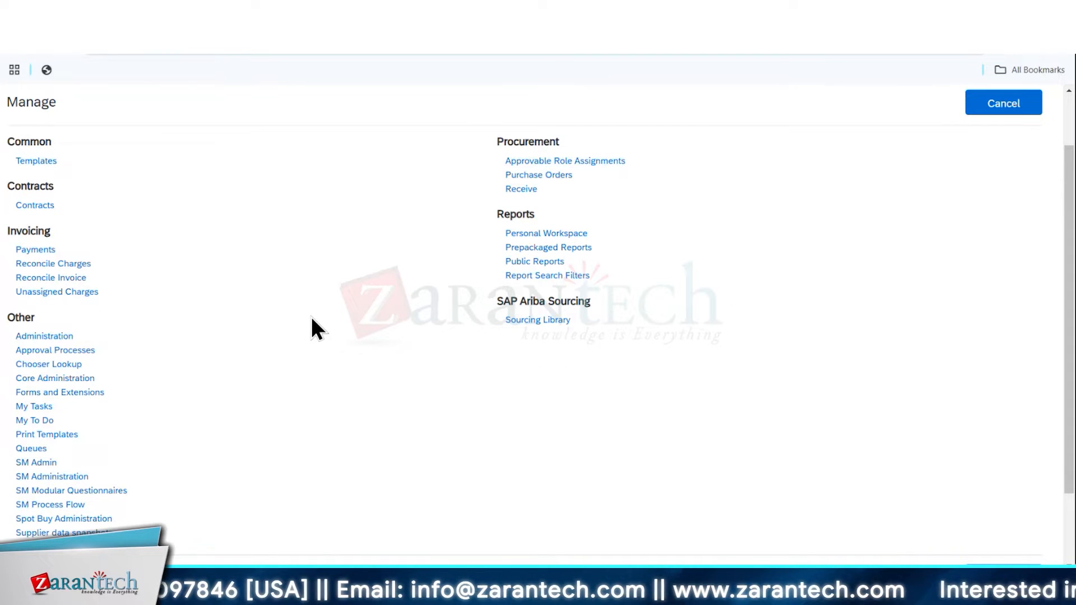
pyautogui.click(31, 448)
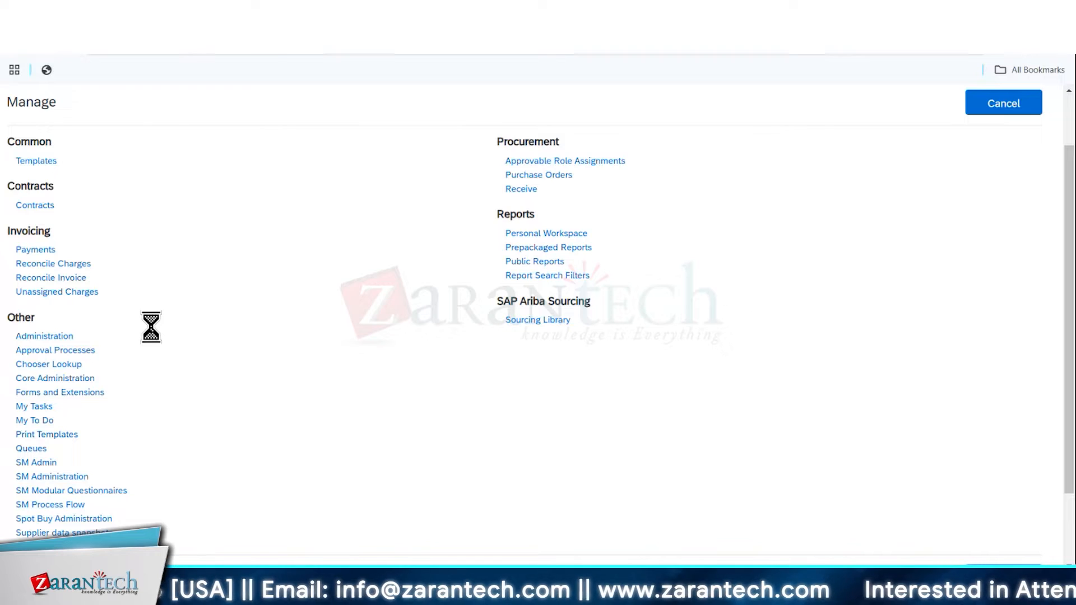
# Open the layout of the draft print template PO HSN for editing
pyautogui.scroll(-3, 431, 283)
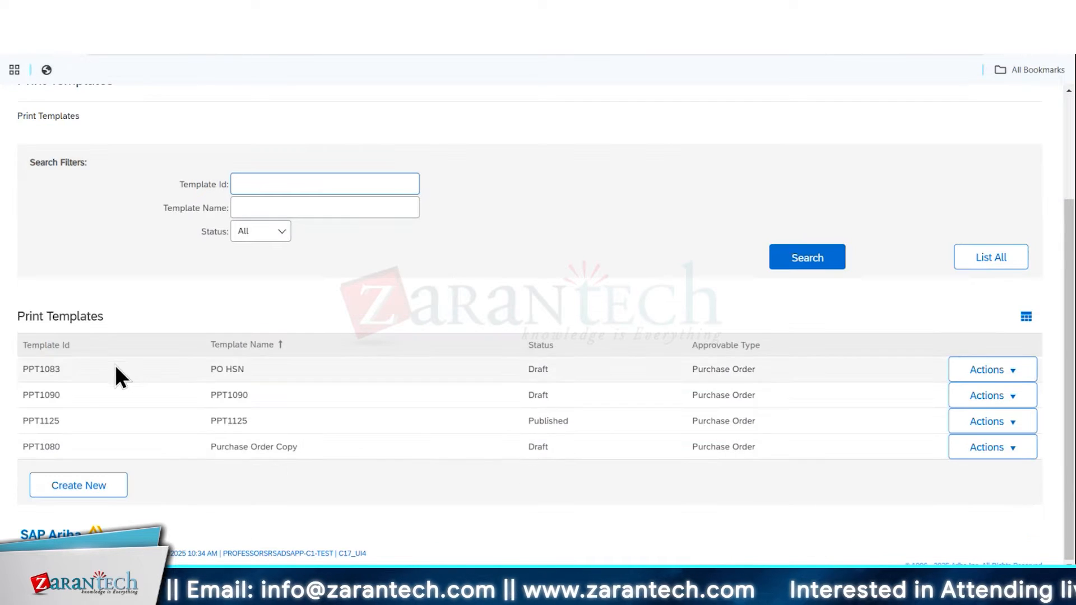
pyautogui.click(1011, 370)
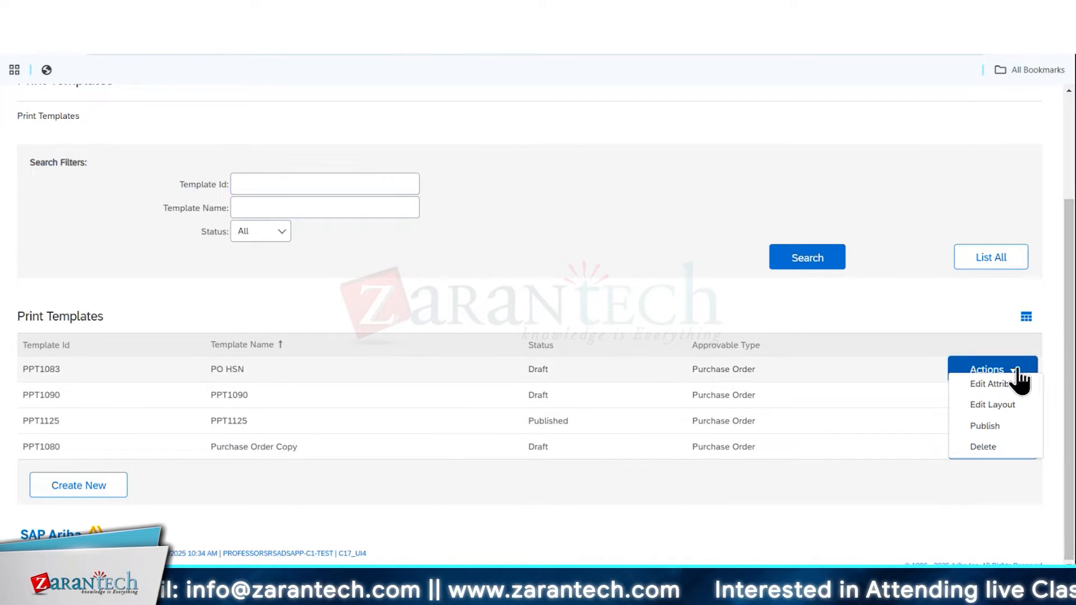
pyautogui.click(1006, 407)
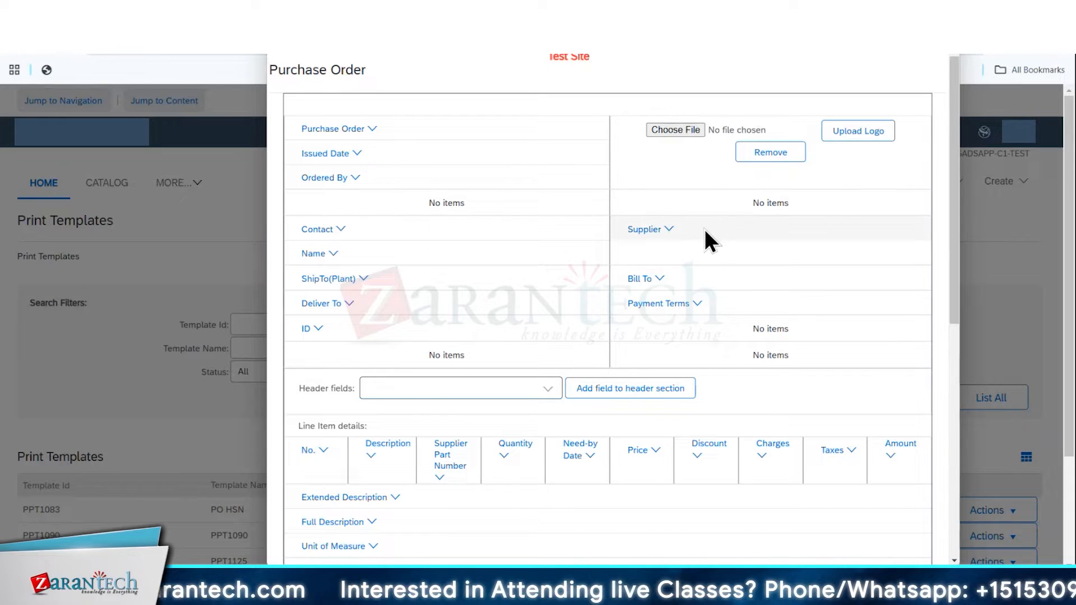
# Examine the template layout's header, line item and closing sections and the options of the Purchase Order field
pyautogui.scroll(-3, 831, 202)
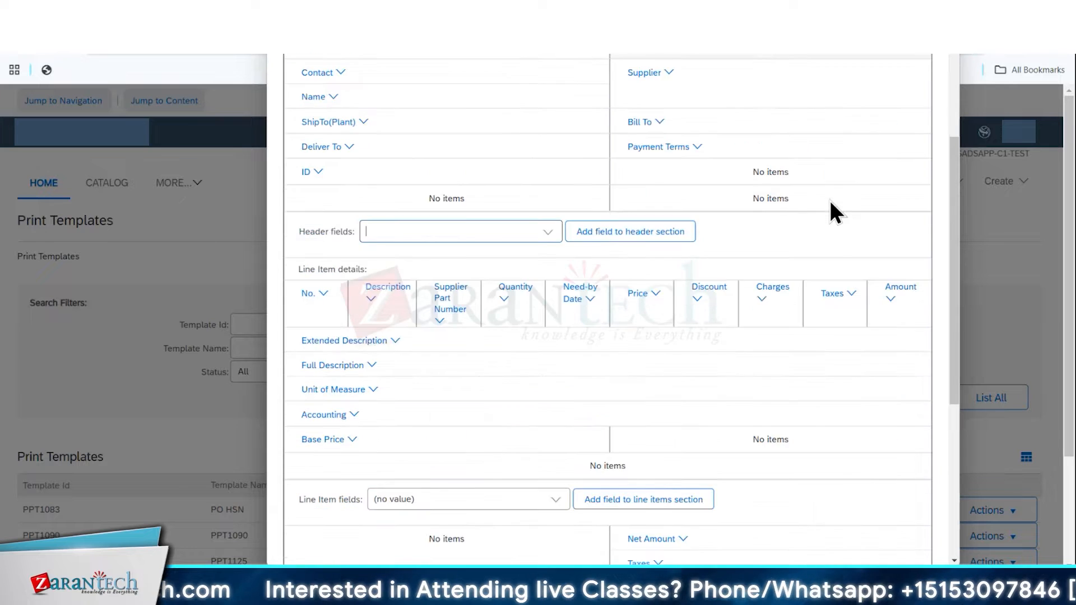
pyautogui.scroll(-1, 829, 200)
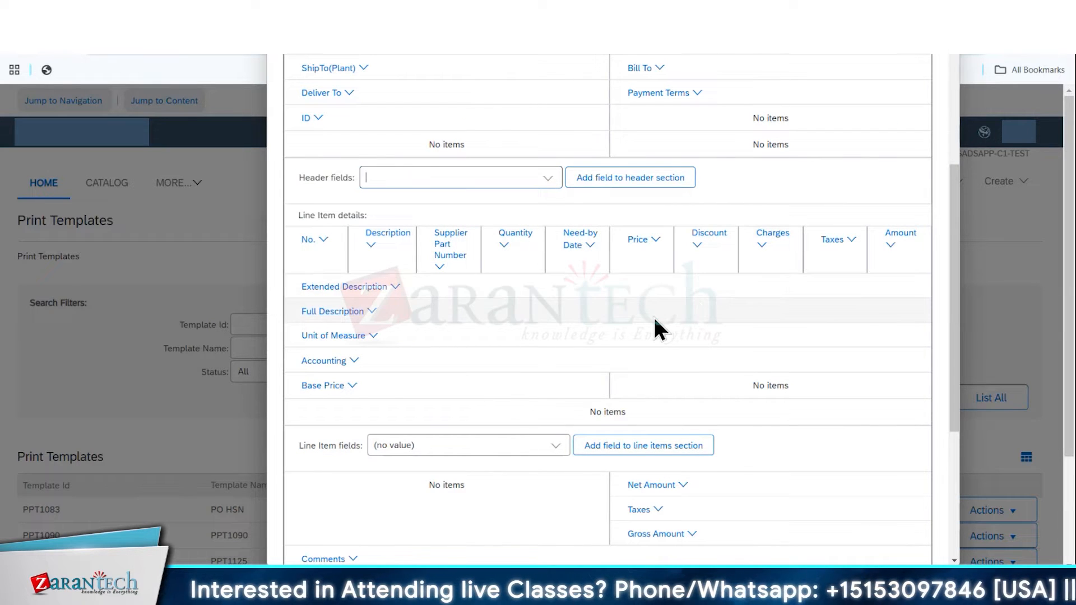
pyautogui.scroll(-4, 654, 317)
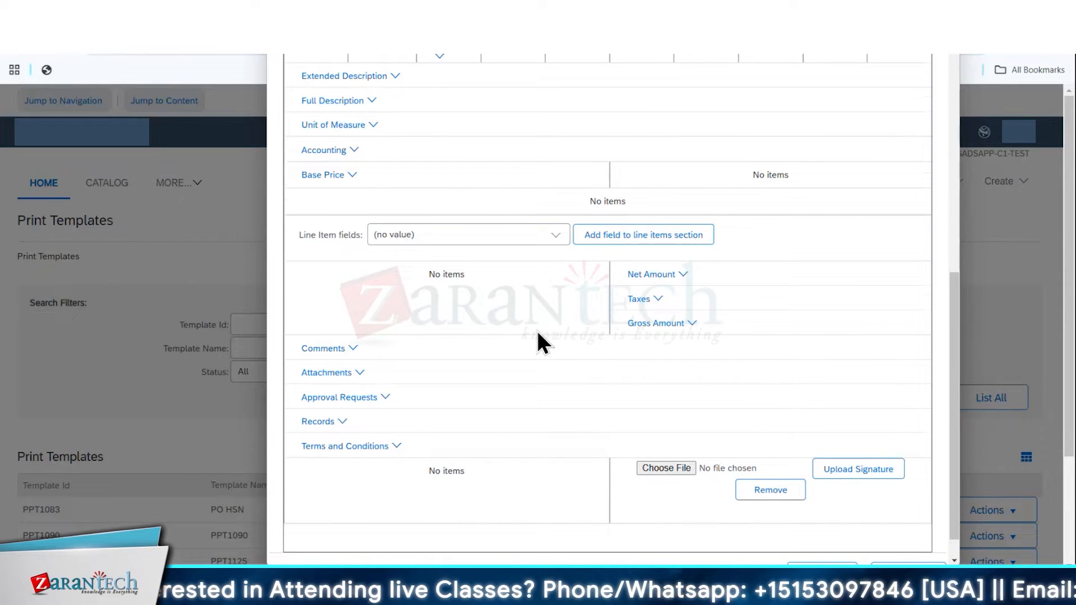
pyautogui.scroll(-1, 538, 343)
pyautogui.scroll(10, 537, 331)
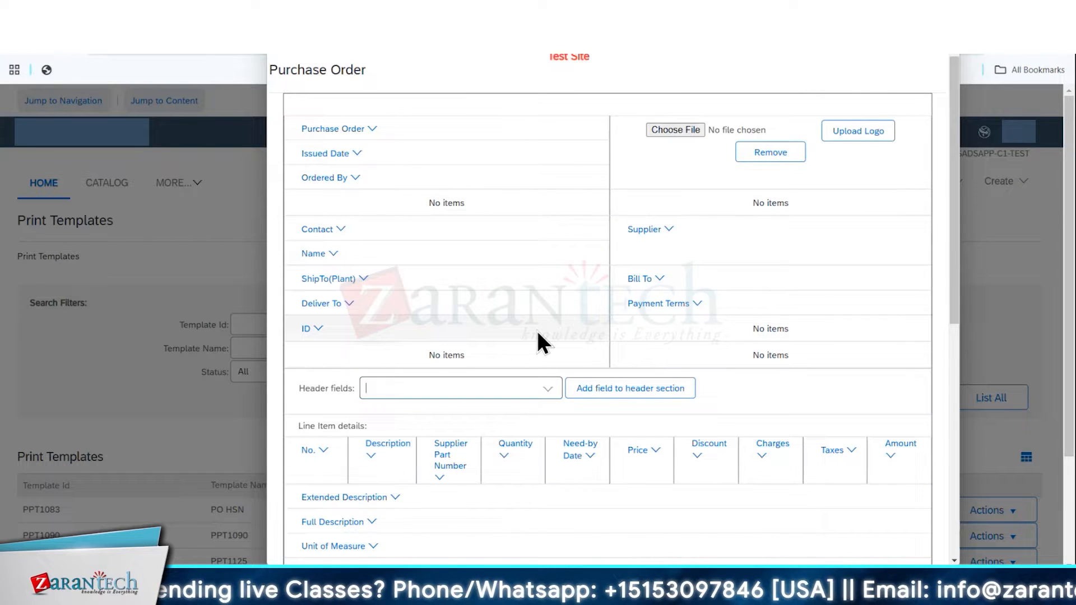
pyautogui.click(365, 129)
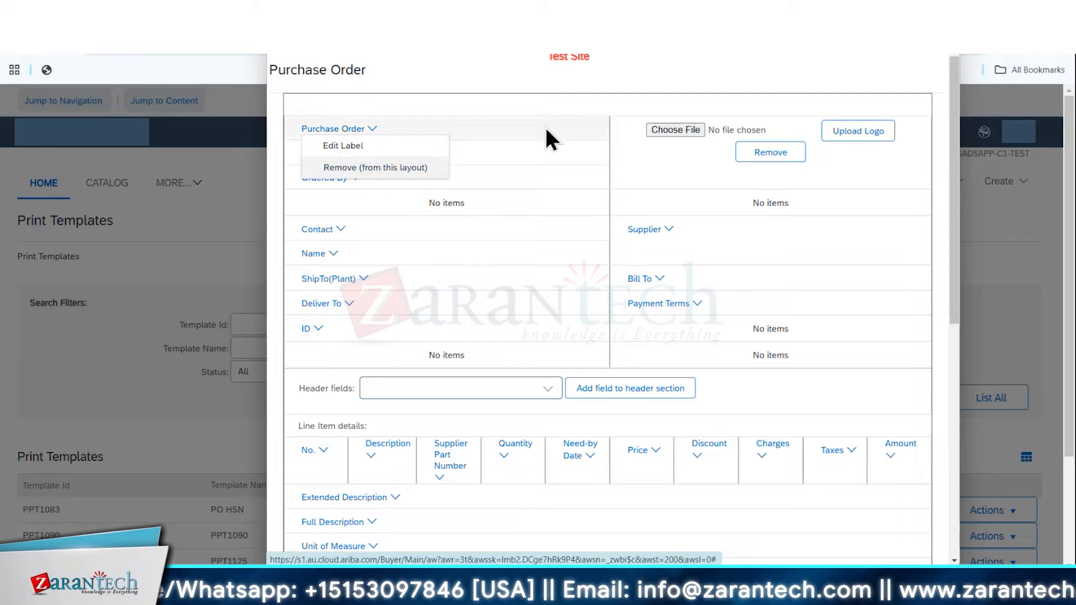
pyautogui.click(658, 156)
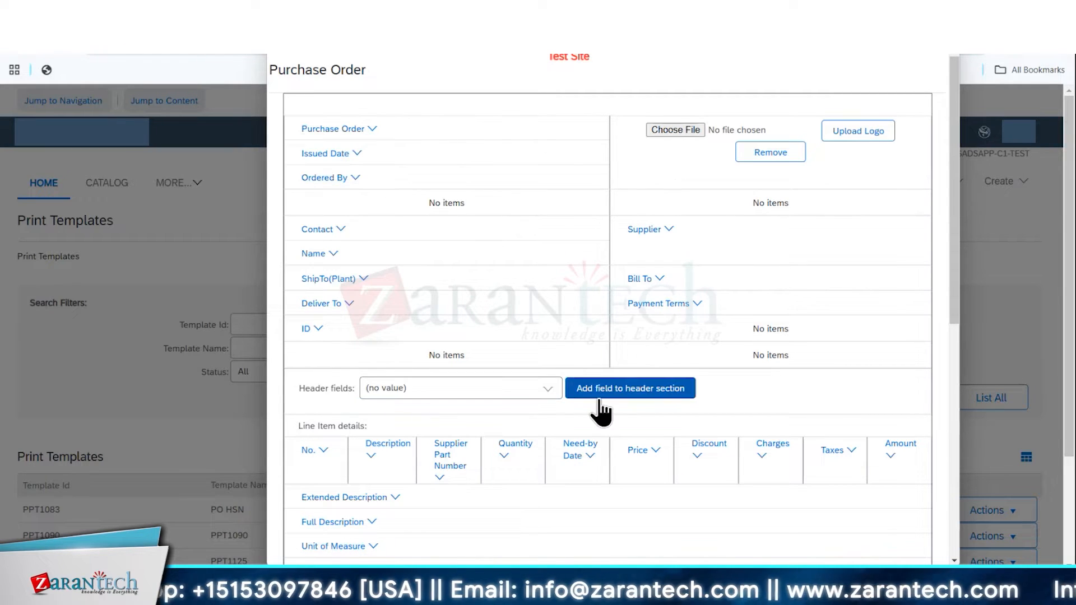
# Add the Date Created field to the header section of the purchase order layout
pyautogui.click(634, 394)
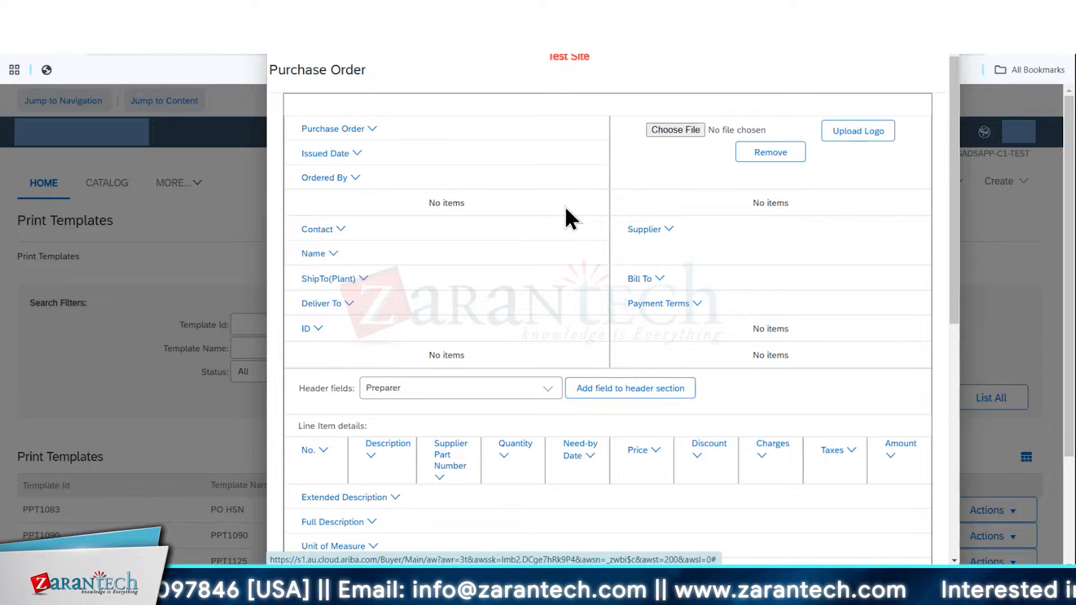
pyautogui.click(552, 396)
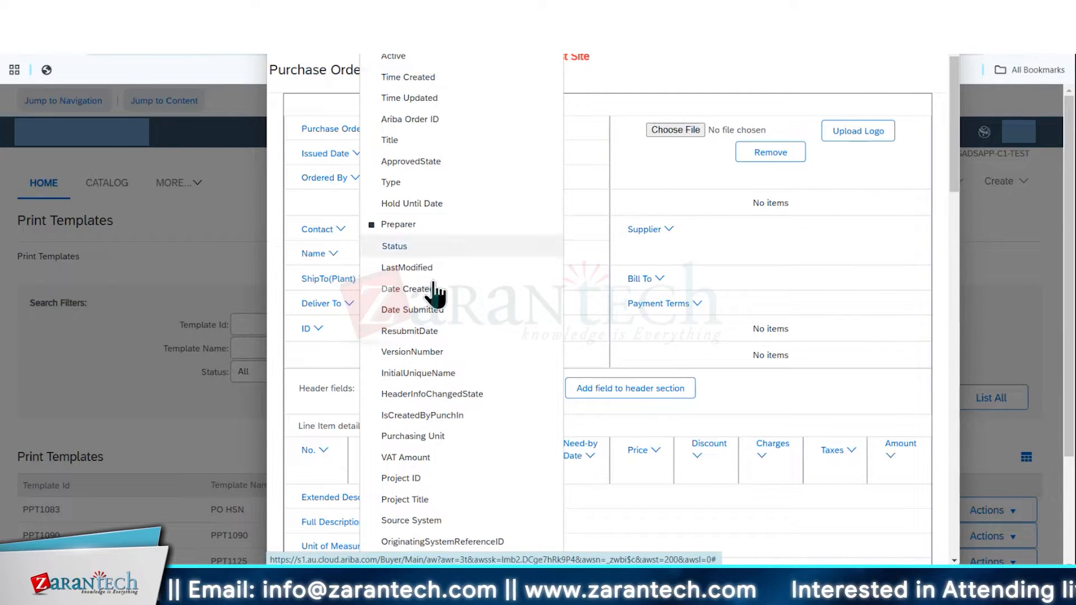
pyautogui.click(450, 310)
pyautogui.click(600, 392)
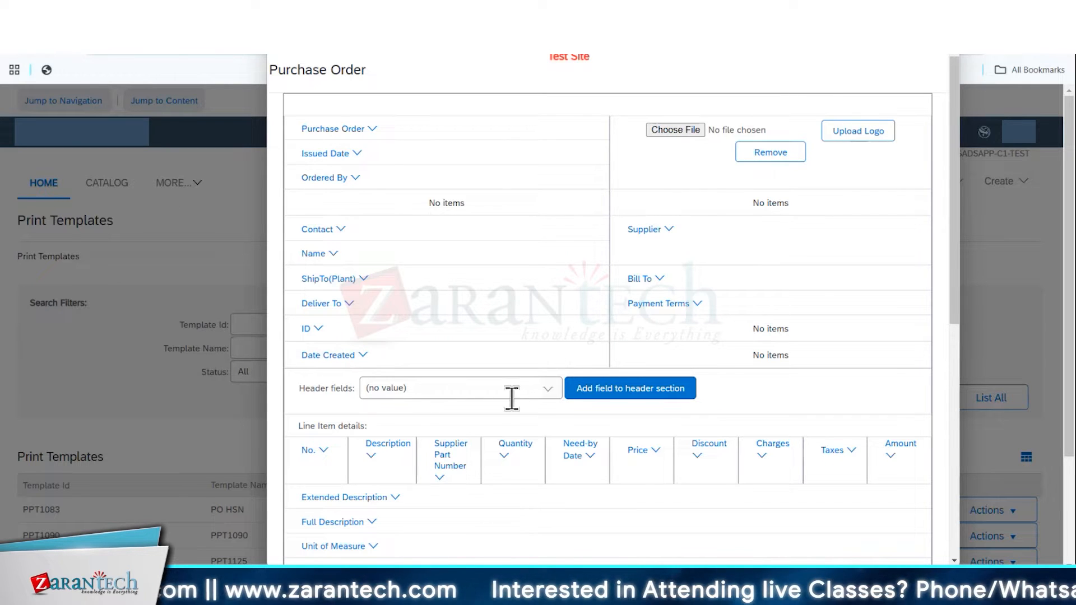
# Check the remaining header fields that can be added and the label and removal options of Date Created
pyautogui.click(545, 389)
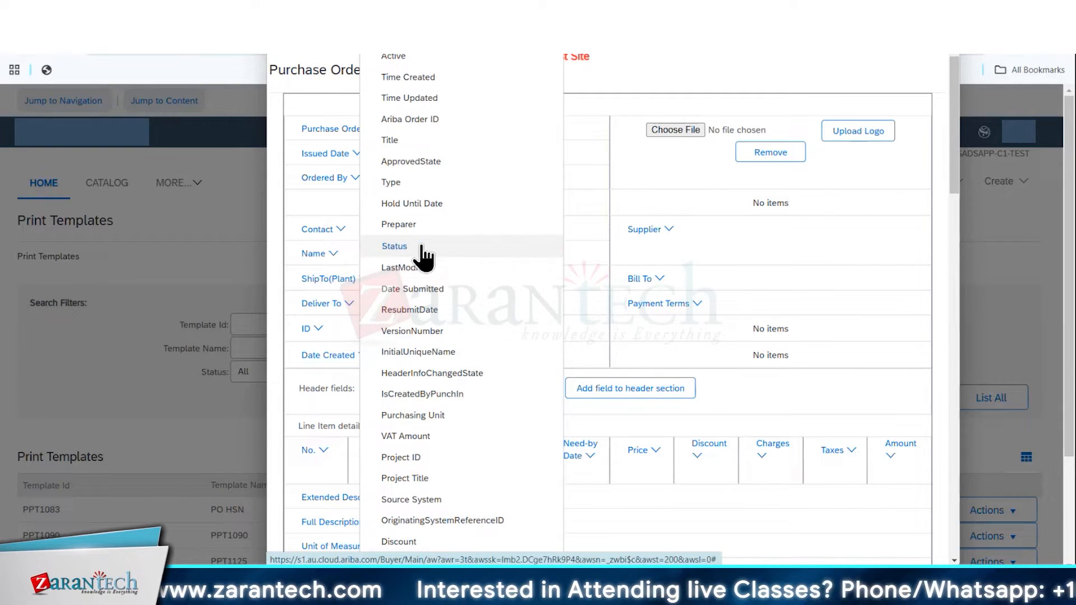
pyautogui.click(341, 290)
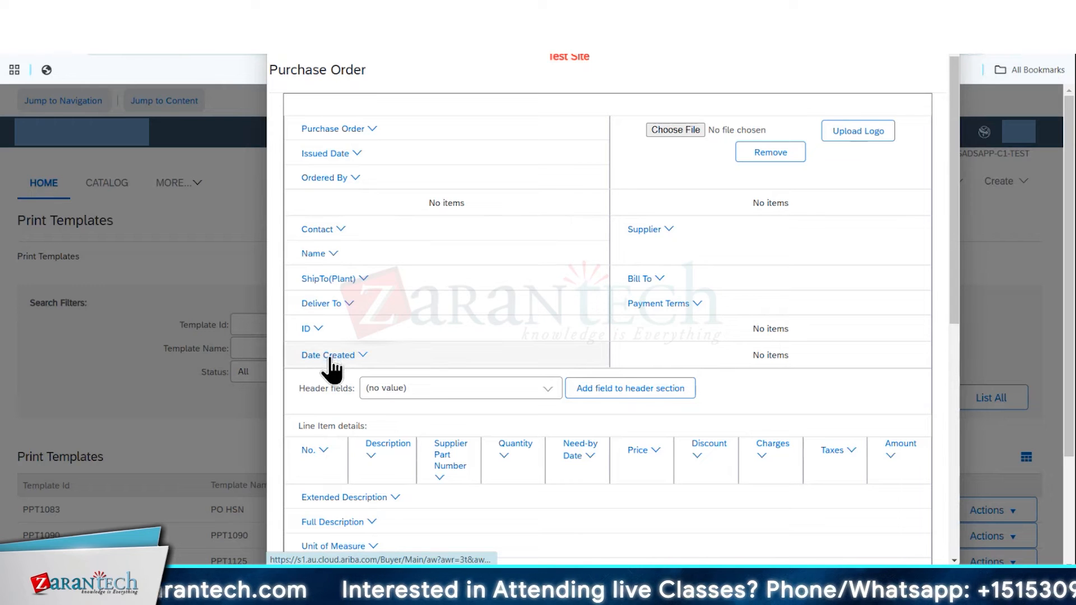
pyautogui.click(352, 355)
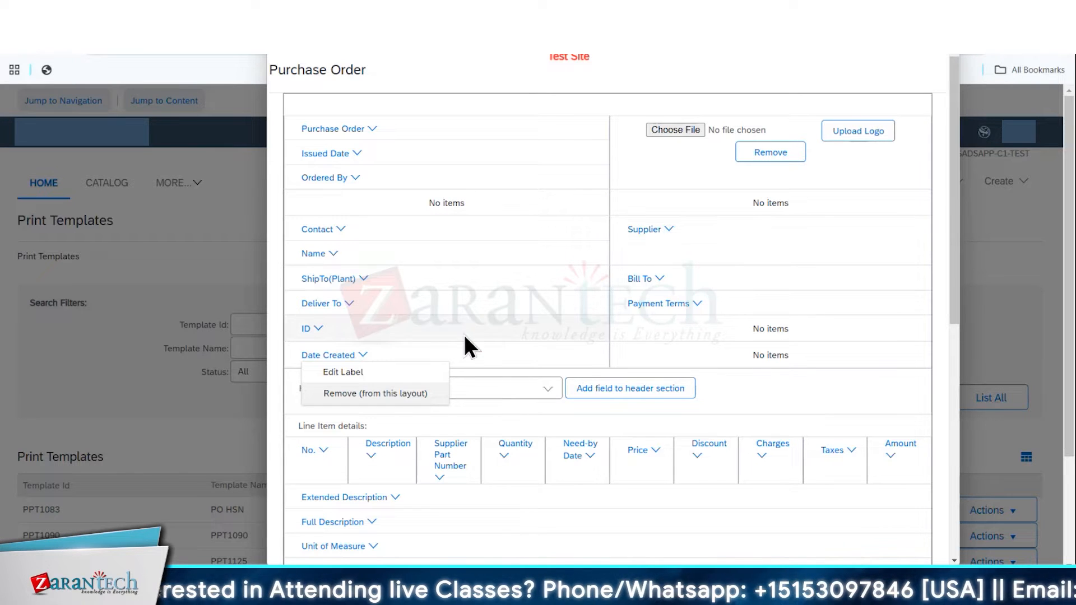
pyautogui.click(519, 415)
# Add the Start Date and End Date fields to the line items section of the purchase order layout
pyautogui.scroll(-5, 527, 386)
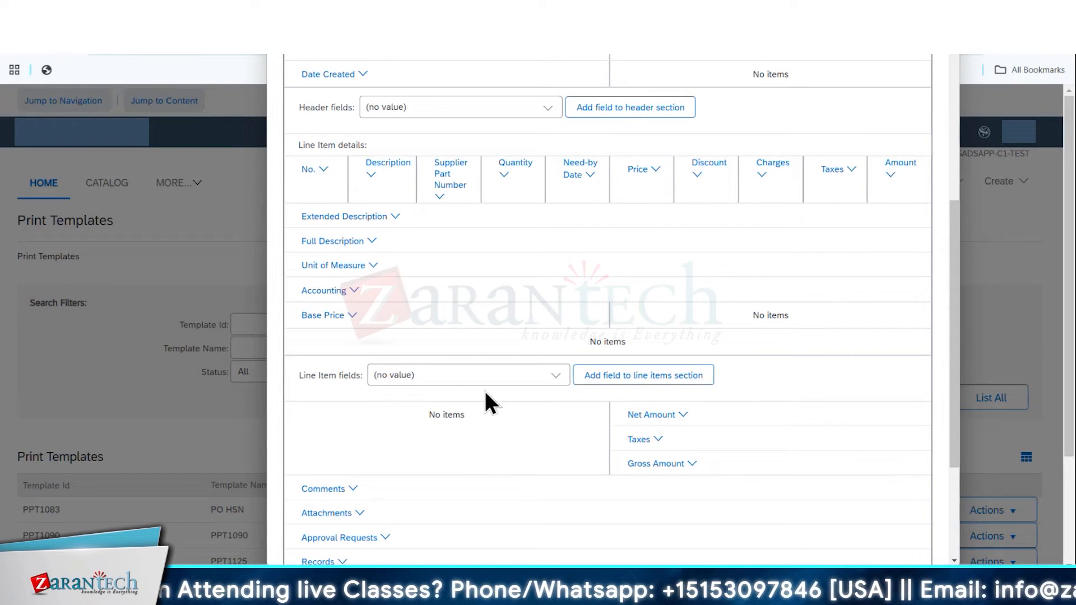
pyautogui.click(555, 377)
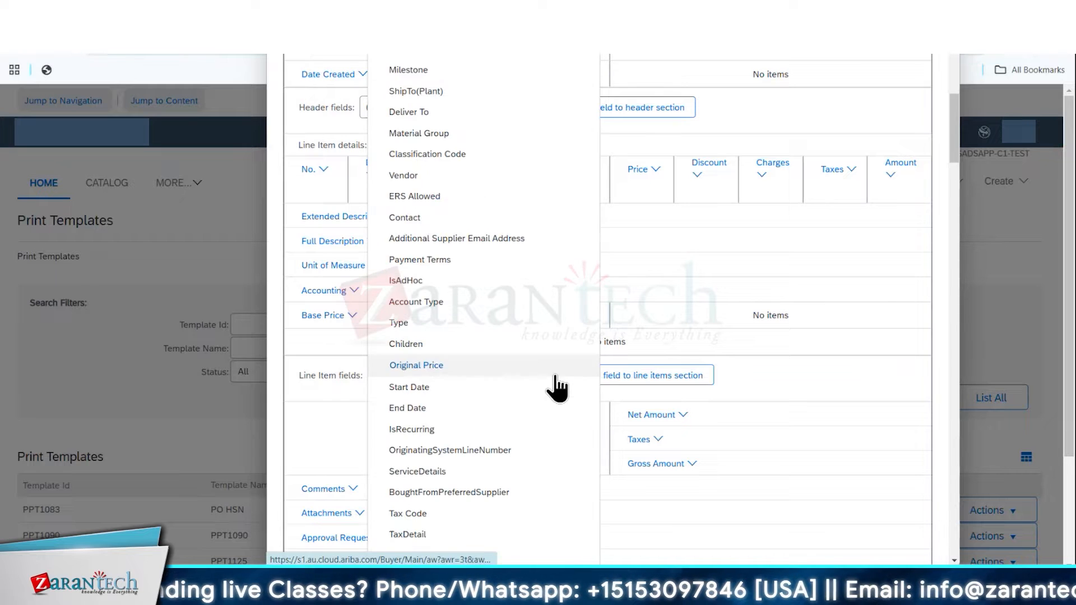
pyautogui.click(440, 392)
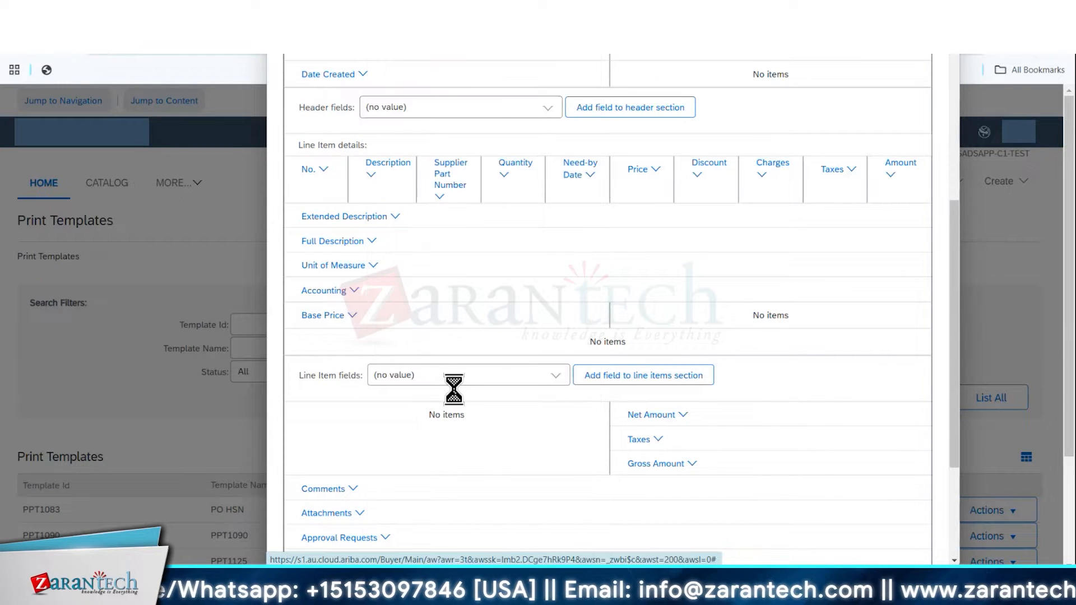
pyautogui.click(663, 386)
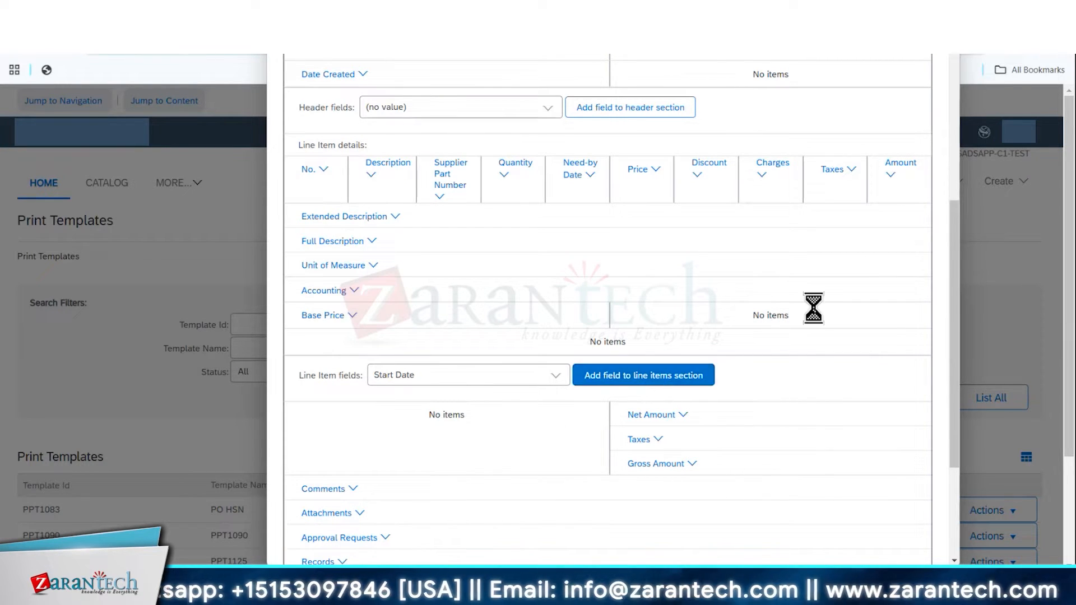
pyautogui.click(558, 399)
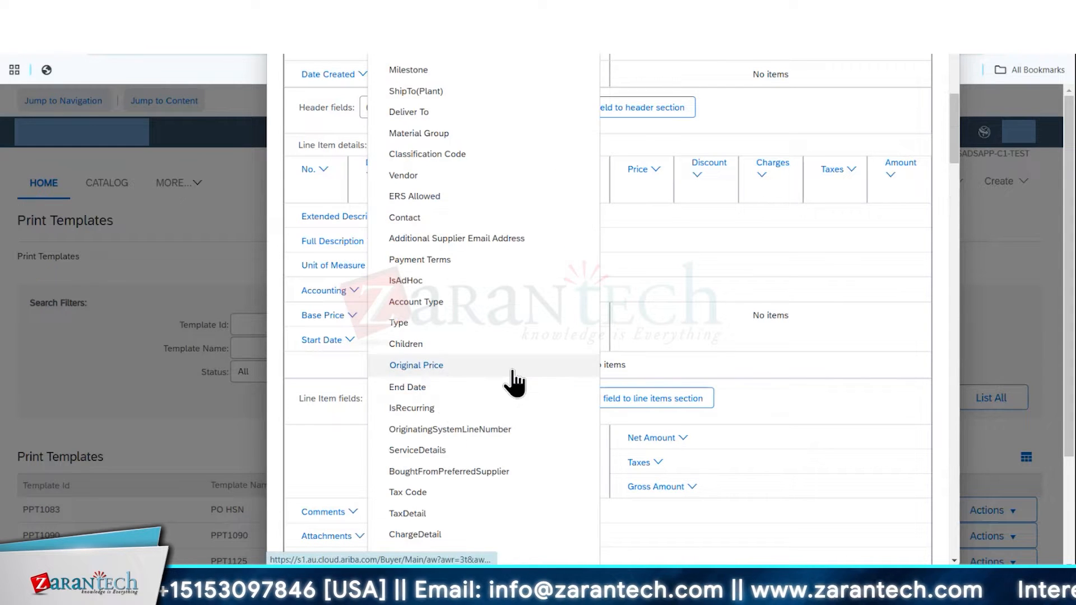
pyautogui.click(511, 385)
pyautogui.click(639, 404)
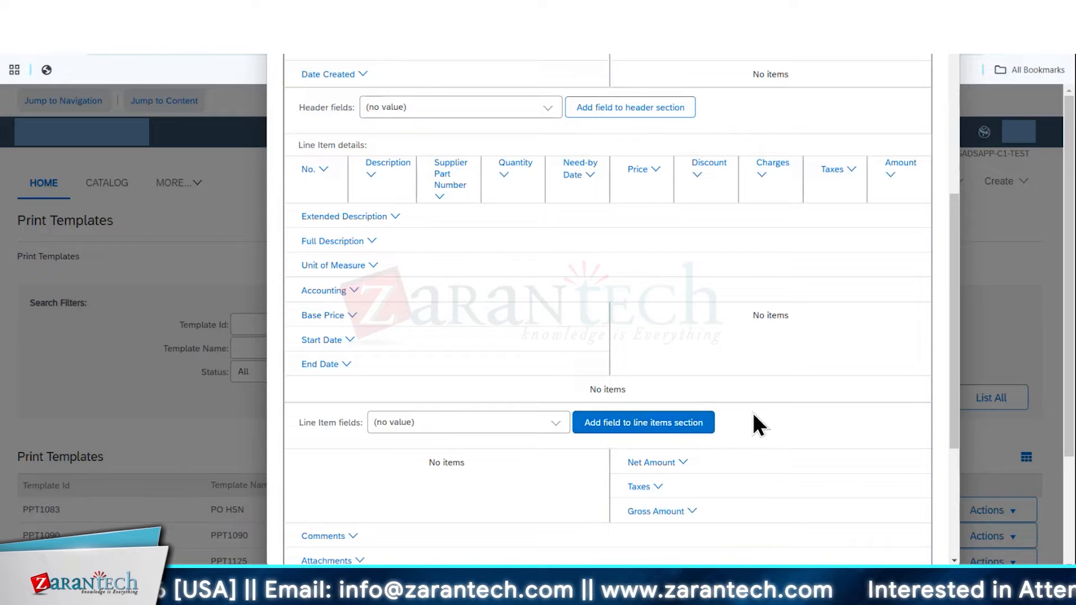
# Check the Comments field's options and the signature file selection, and review the layout from header to closing section
pyautogui.scroll(-4, 751, 420)
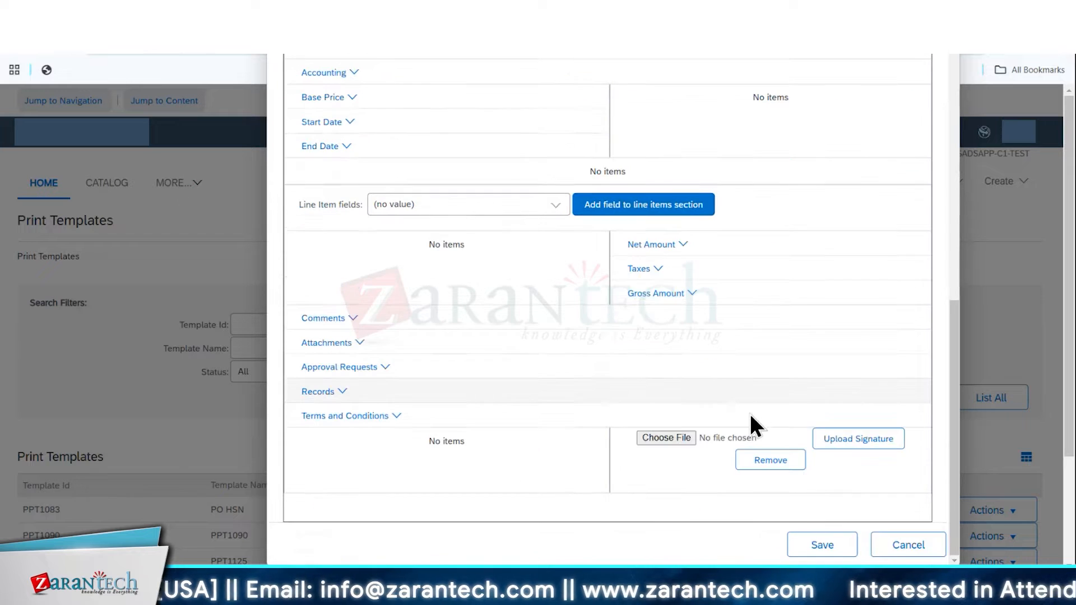
pyautogui.click(353, 318)
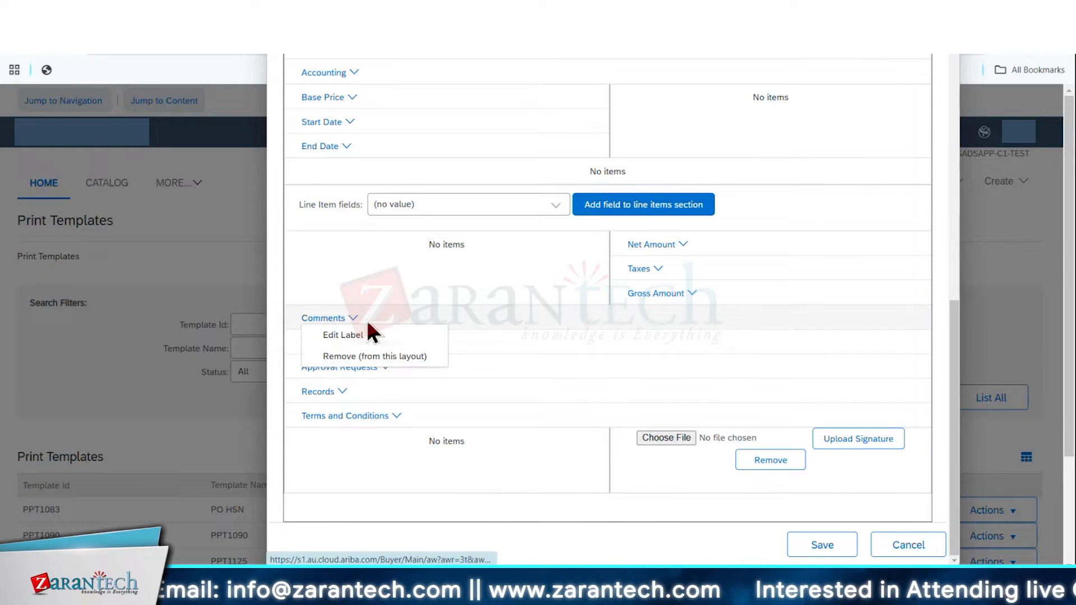
pyautogui.click(535, 281)
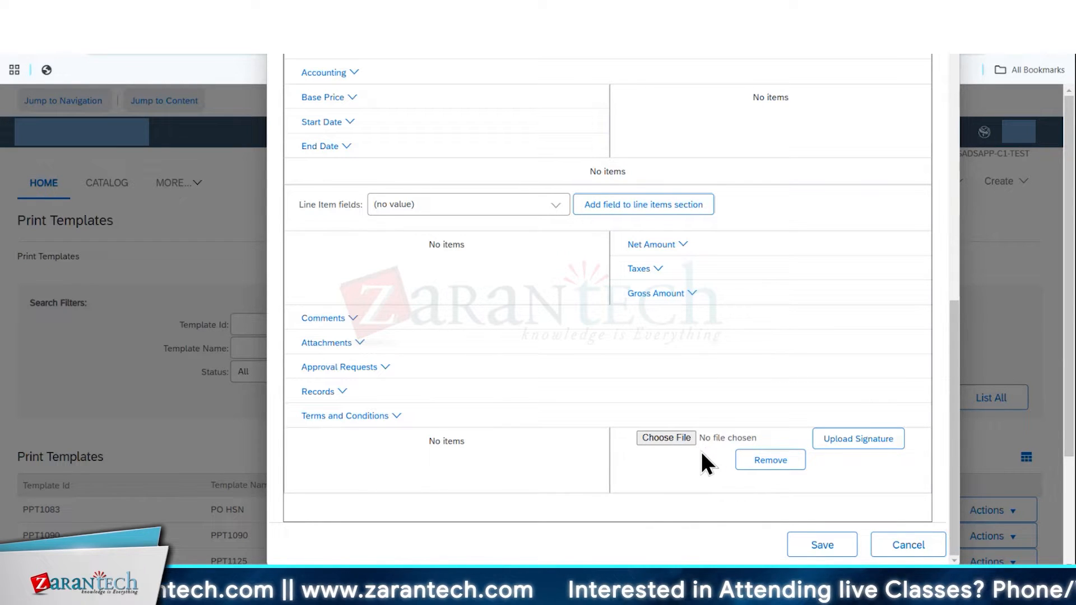
pyautogui.click(859, 447)
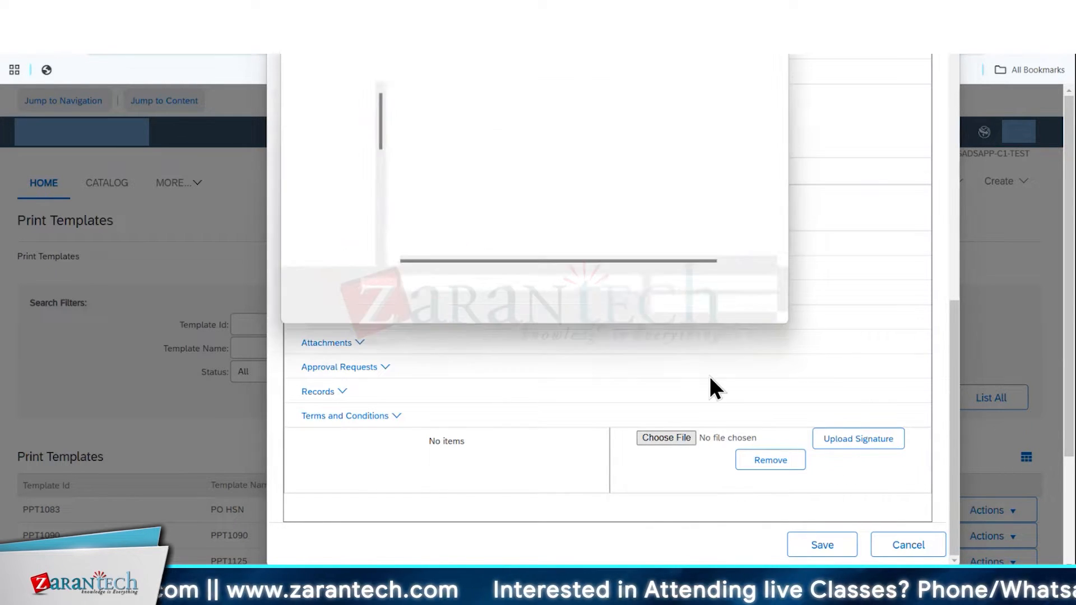
pyautogui.press('Escape')
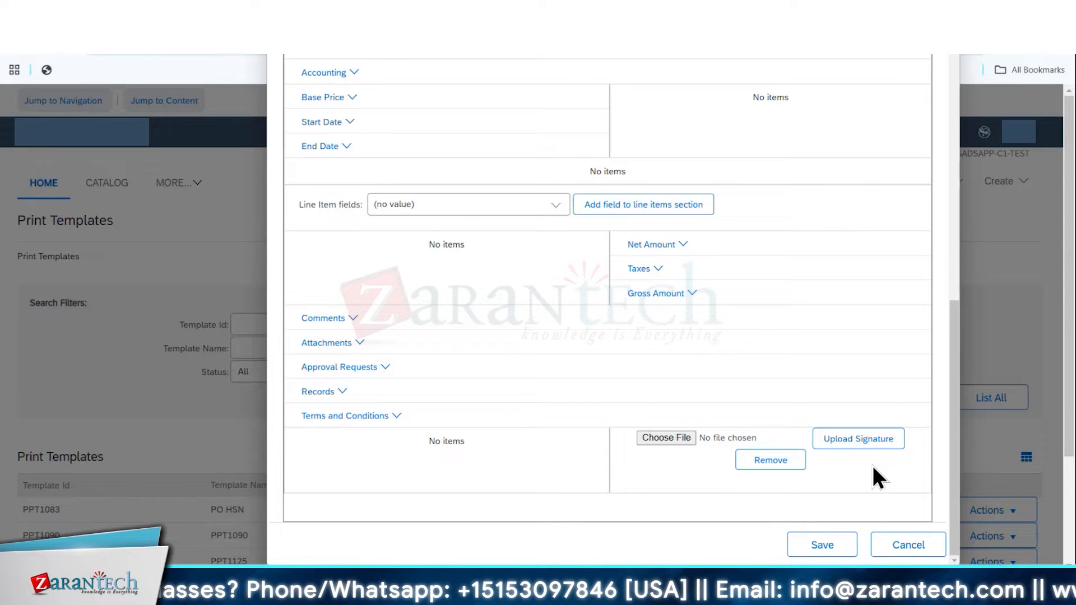
pyautogui.scroll(15, 802, 350)
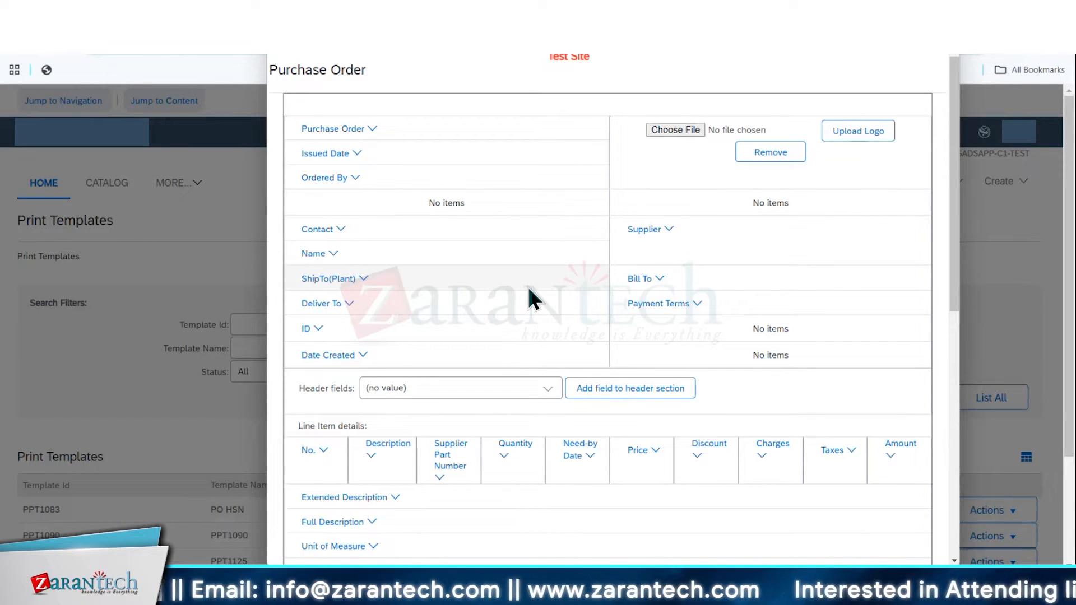
pyautogui.scroll(-5, 529, 289)
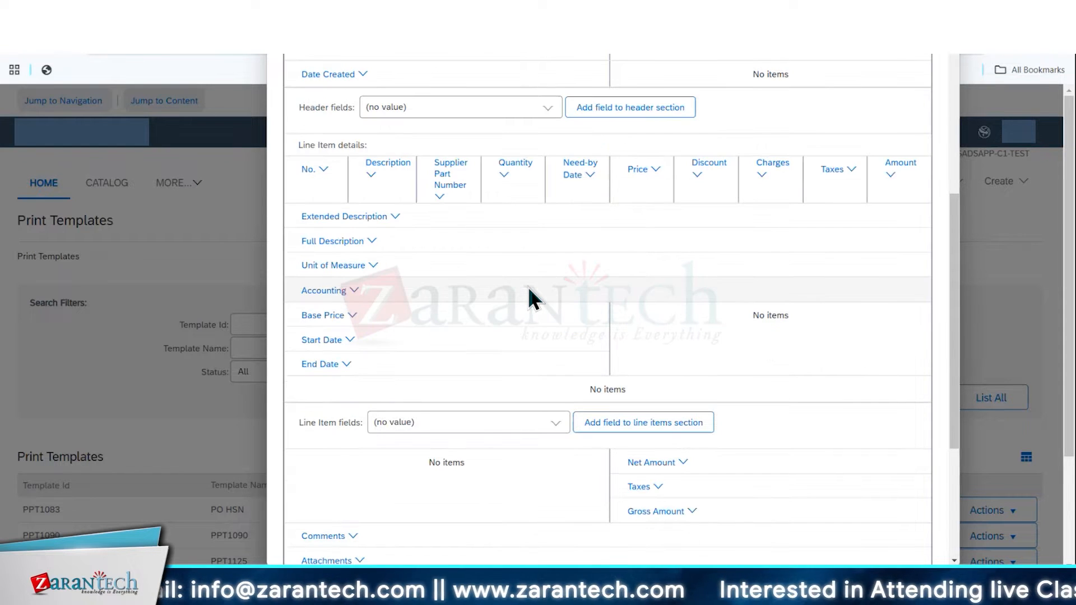
pyautogui.scroll(-4, 529, 289)
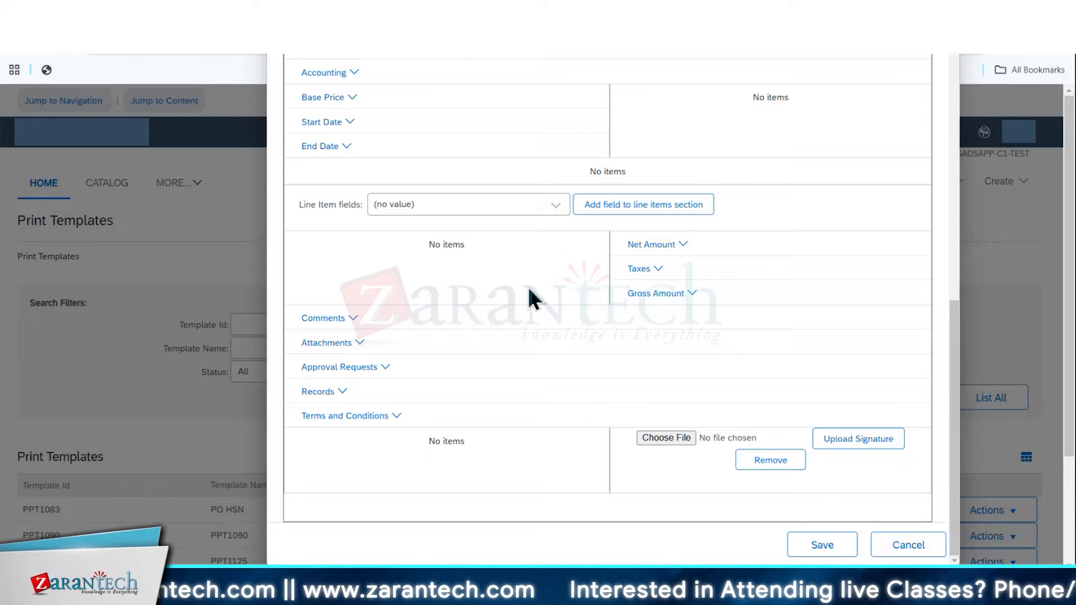
pyautogui.scroll(5, 529, 289)
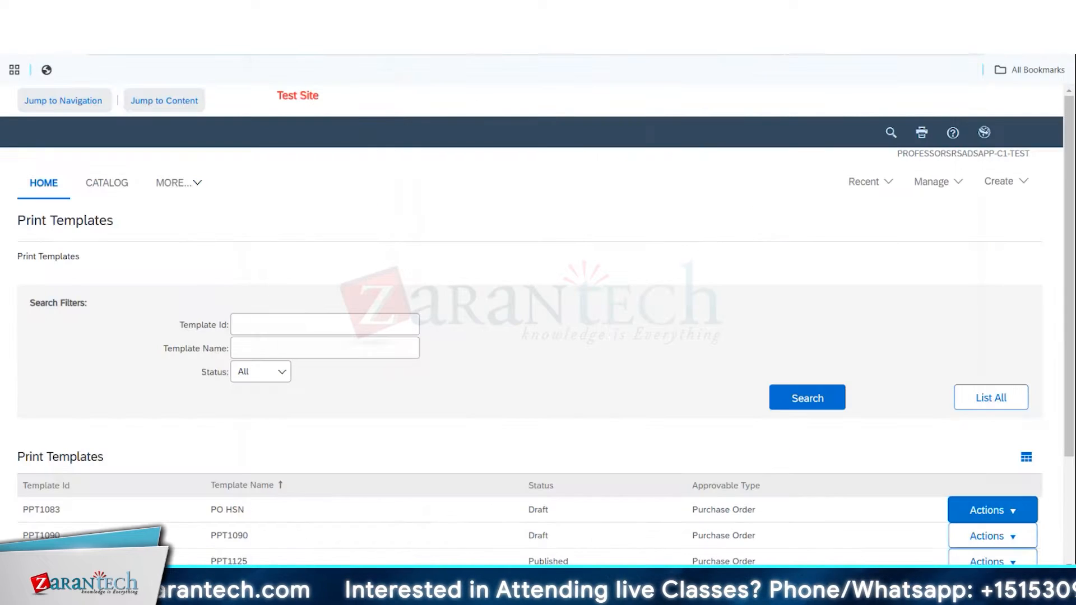
# Edit the PO HSN template's attributes, setting the company code to 0005 (ALFA PLC) and the purchasing unit to AFPT001
pyautogui.click(993, 369)
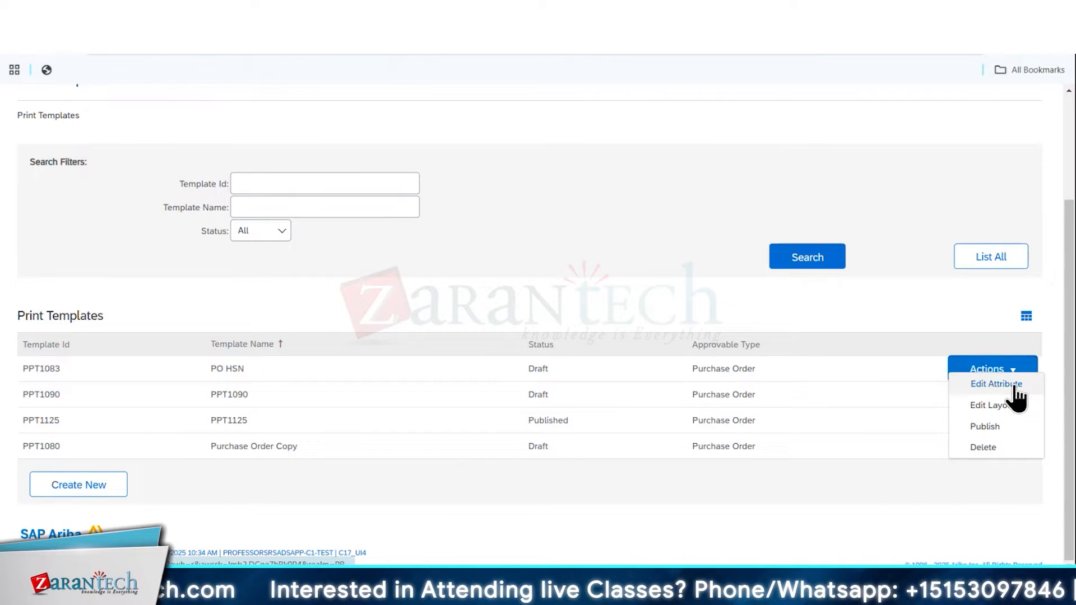
pyautogui.click(1014, 385)
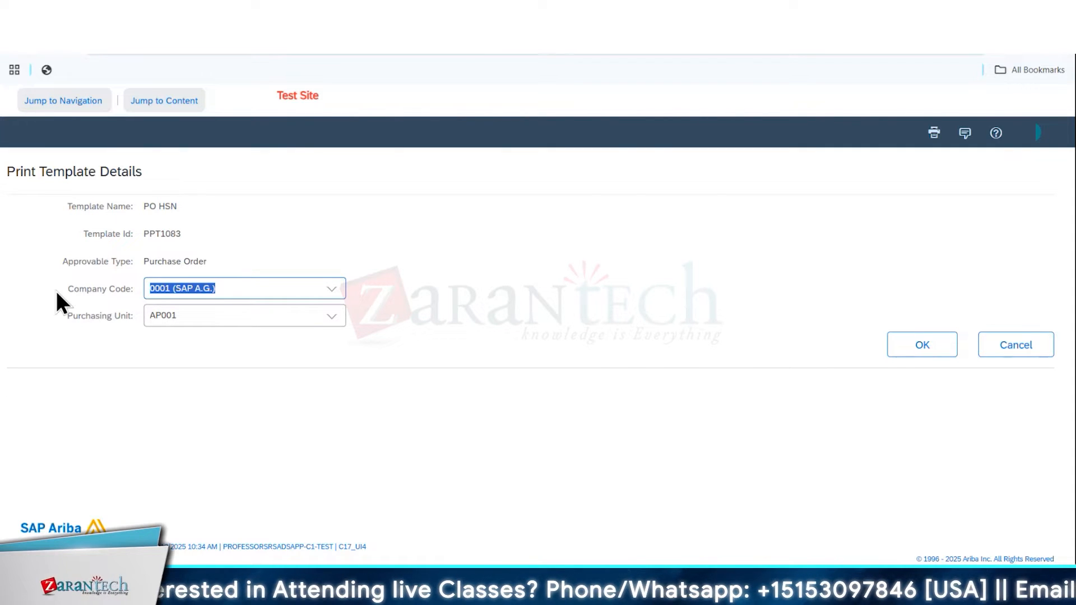
pyautogui.click(329, 289)
pyautogui.click(235, 333)
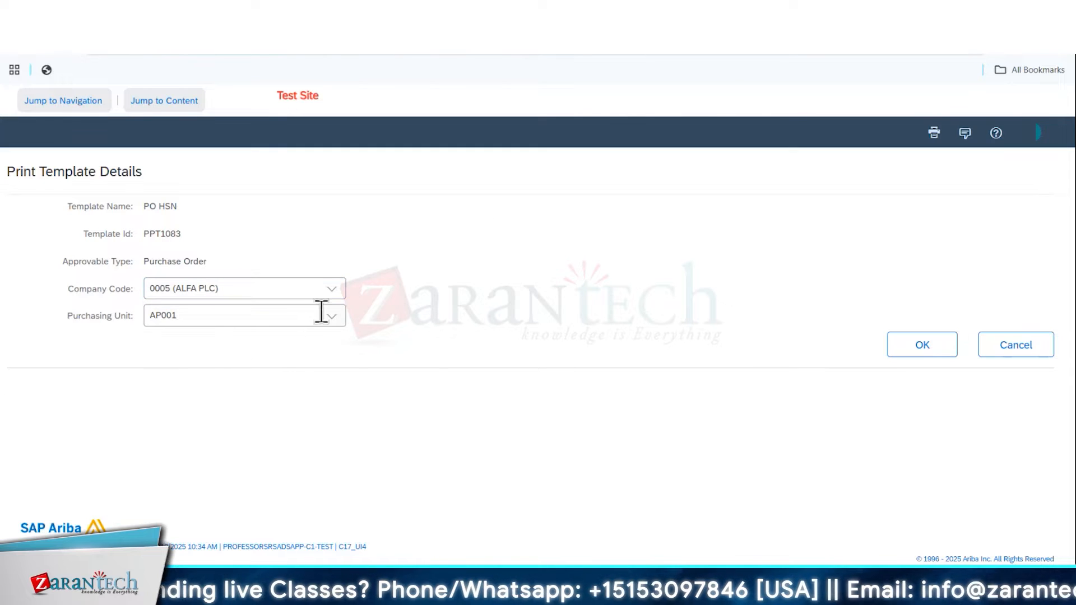
pyautogui.click(335, 316)
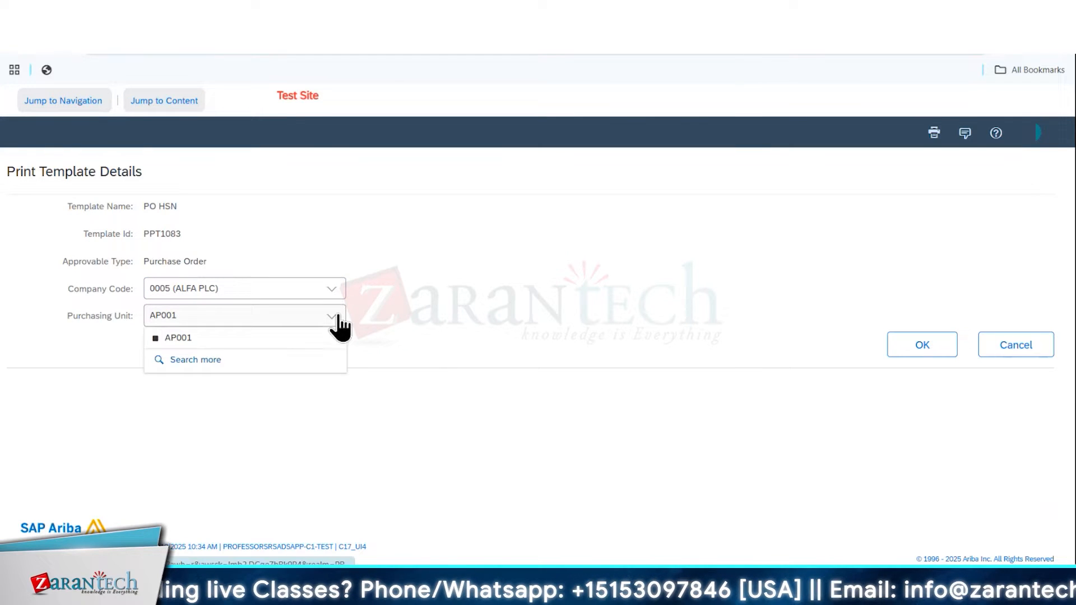
pyautogui.click(197, 361)
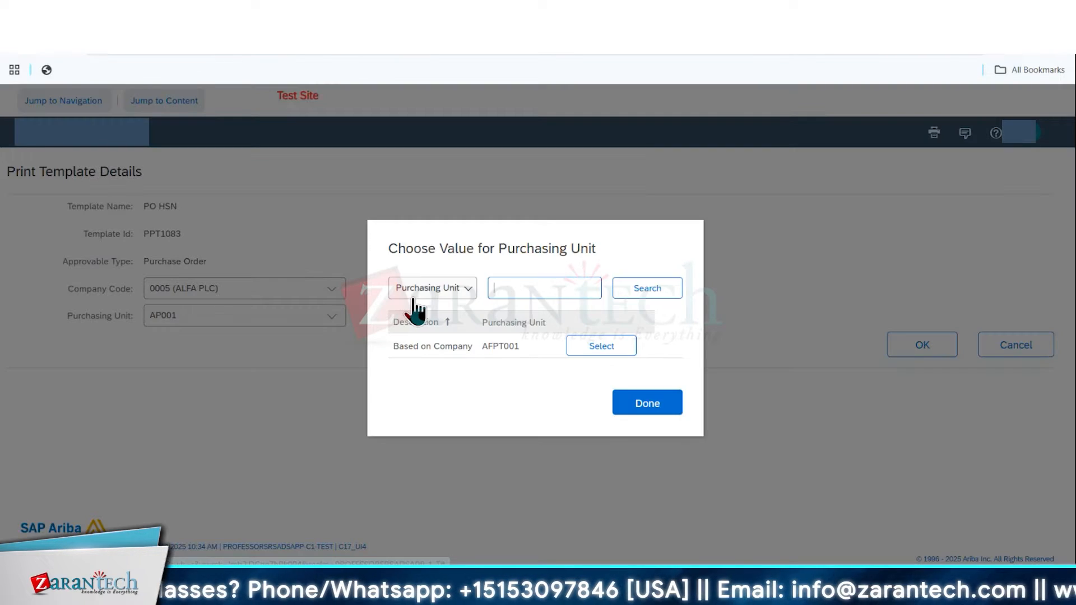
pyautogui.click(583, 350)
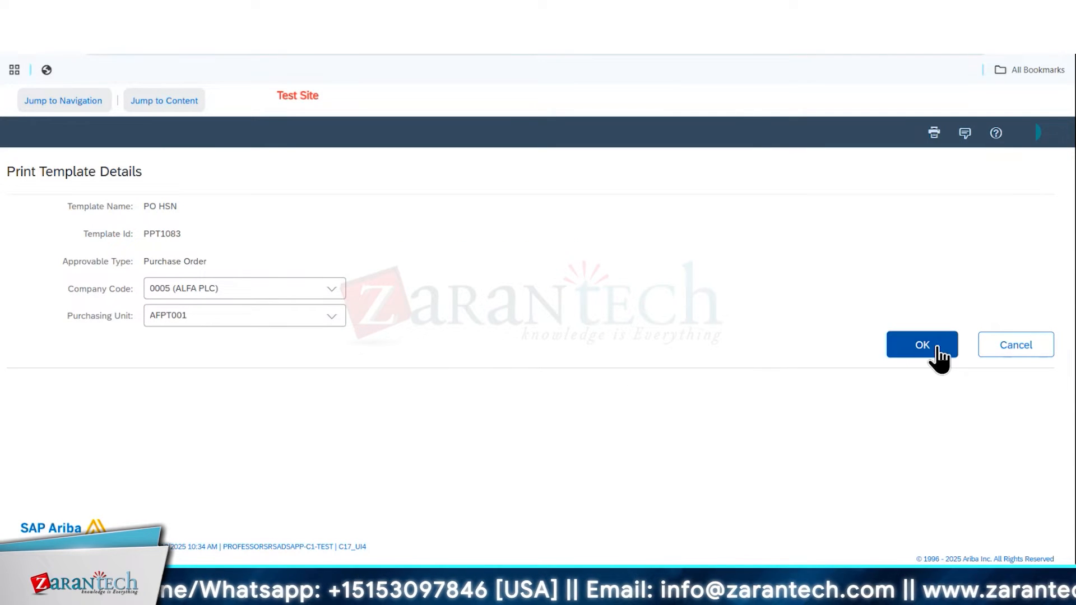
pyautogui.click(926, 345)
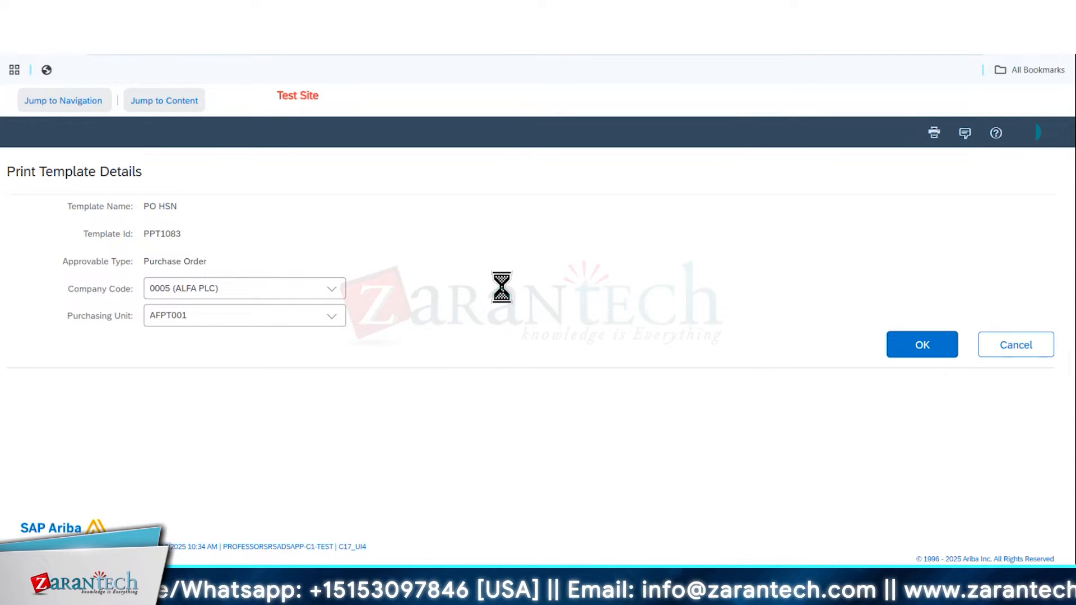
# Create a new Purchase Order print template with company code 0006 (BETA PLC) and purchasing unit AFPT001
pyautogui.scroll(-2, 1072, 479)
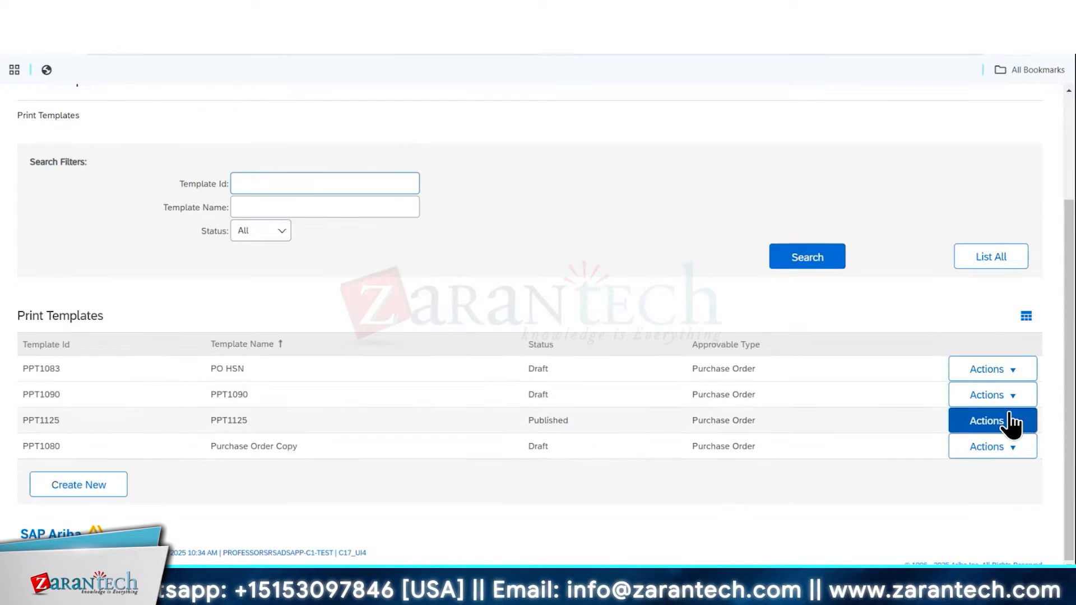
pyautogui.click(77, 488)
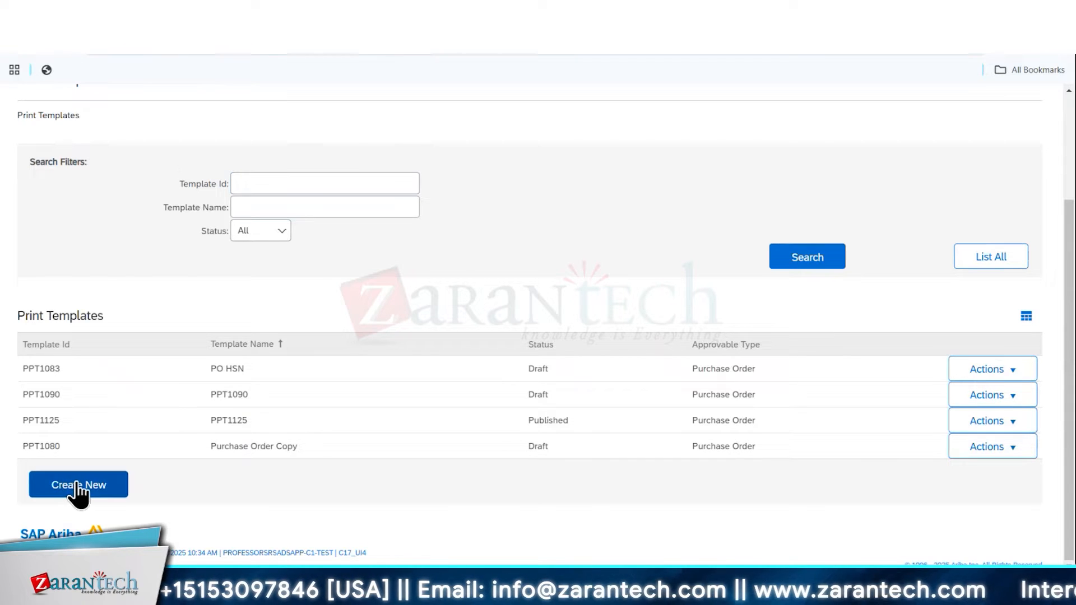
pyautogui.click(335, 293)
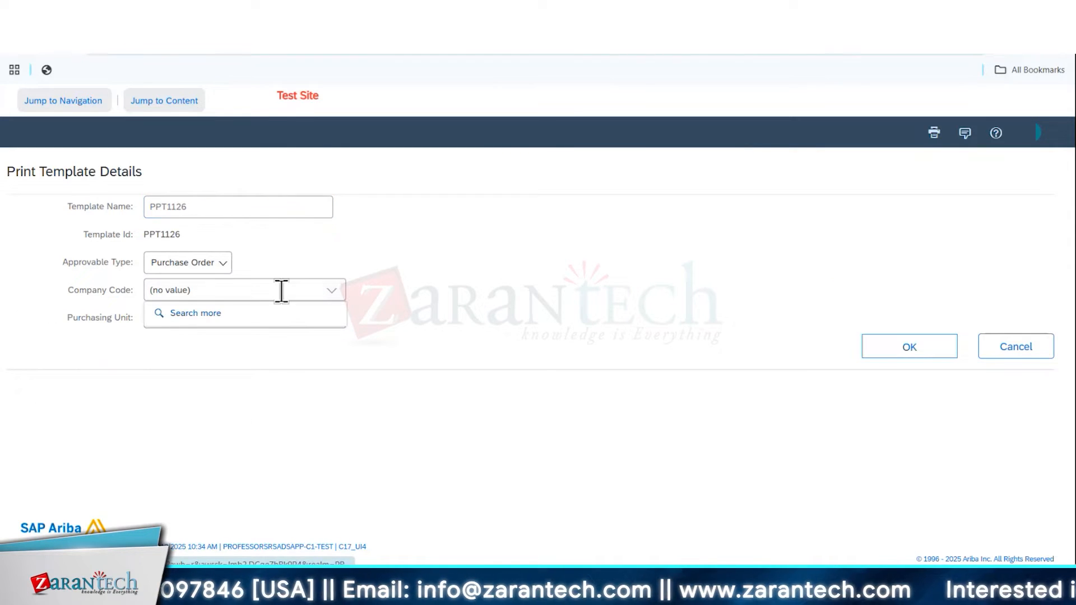
pyautogui.click(259, 309)
pyautogui.click(583, 359)
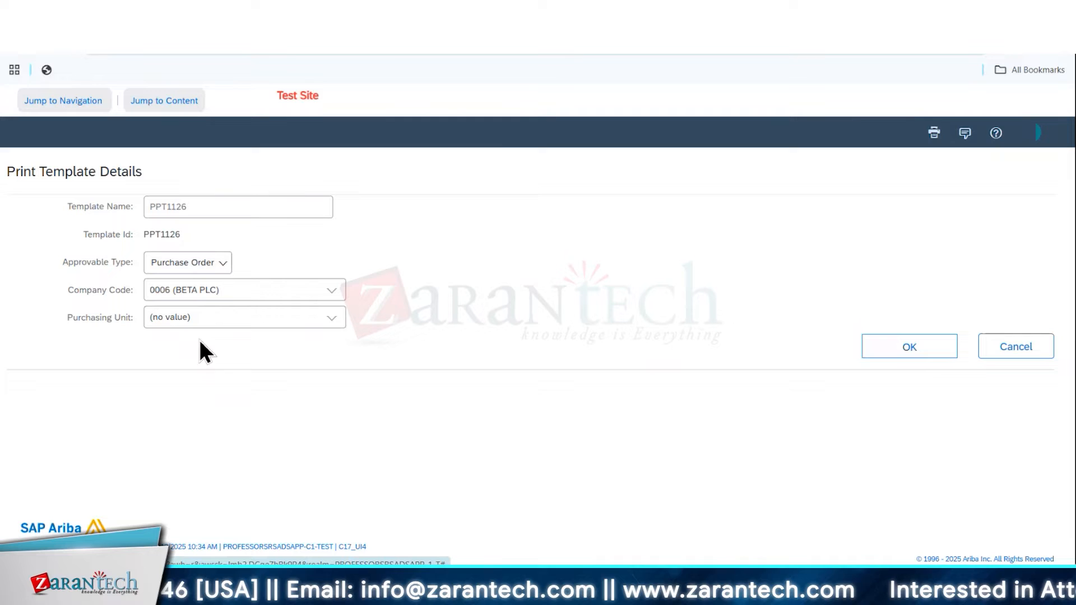
pyautogui.click(331, 318)
pyautogui.click(236, 341)
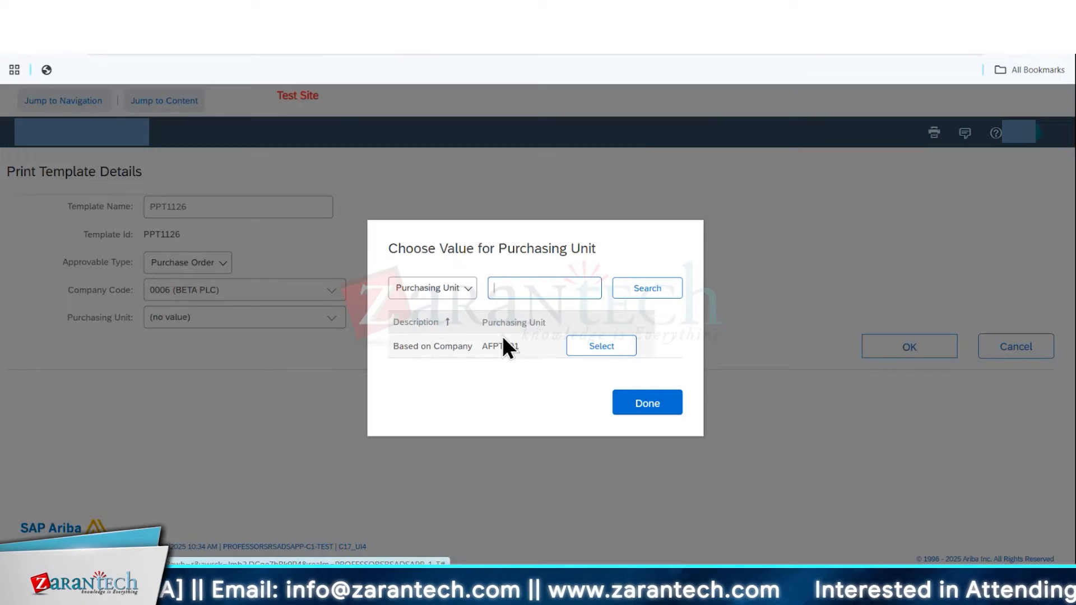
pyautogui.click(583, 348)
pyautogui.click(918, 352)
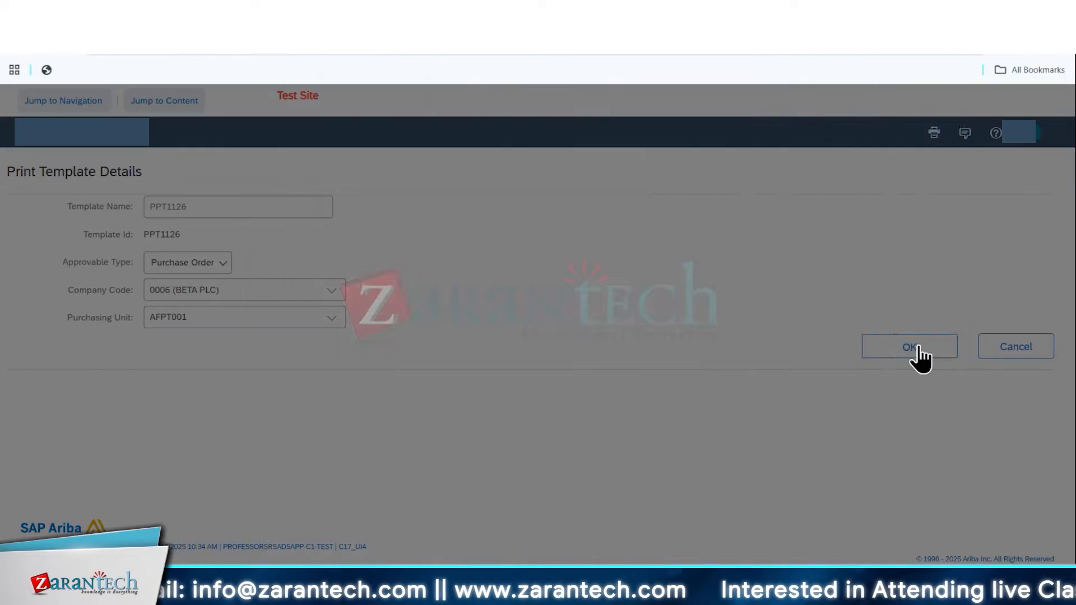
# Reorder the new layout's line item fields to Unit of Measure, Full Description, Extended Description, Accounting
pyautogui.scroll(-8, 530, 267)
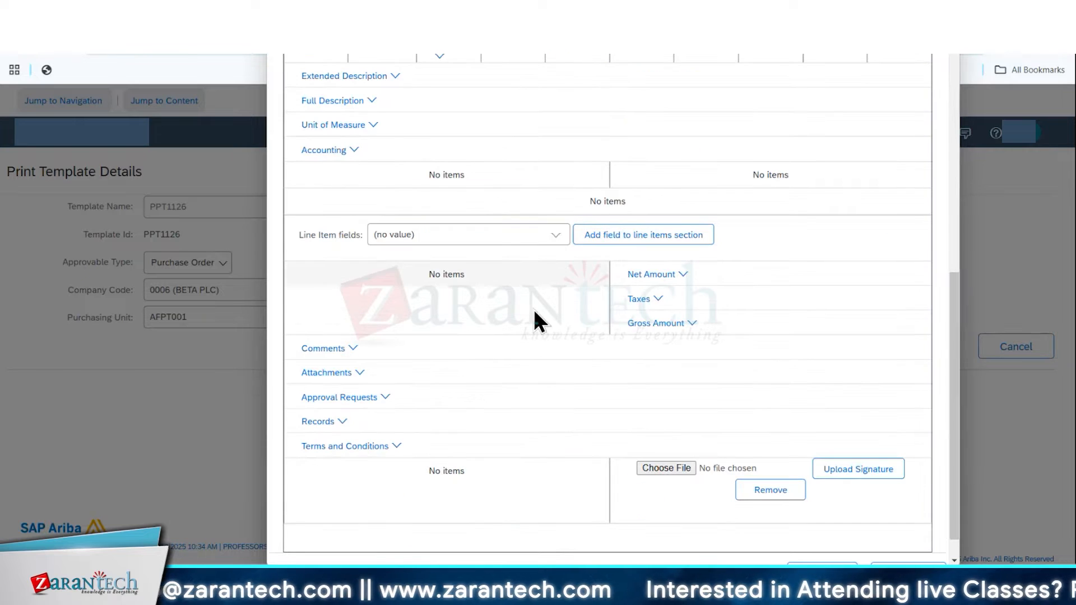
pyautogui.scroll(8, 485, 371)
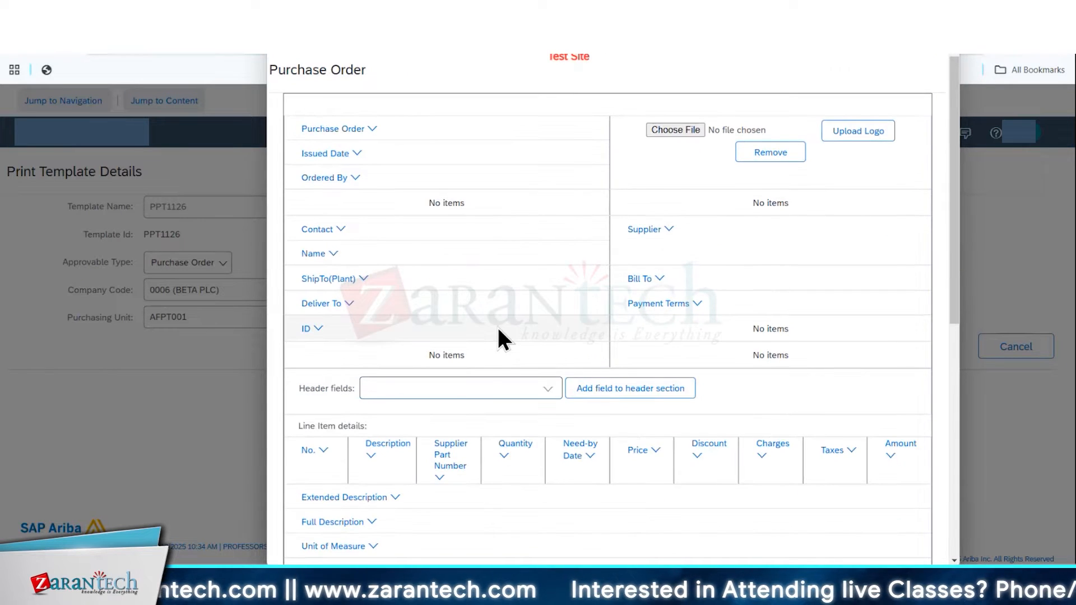
pyautogui.click(492, 386)
pyautogui.scroll(-5, 519, 387)
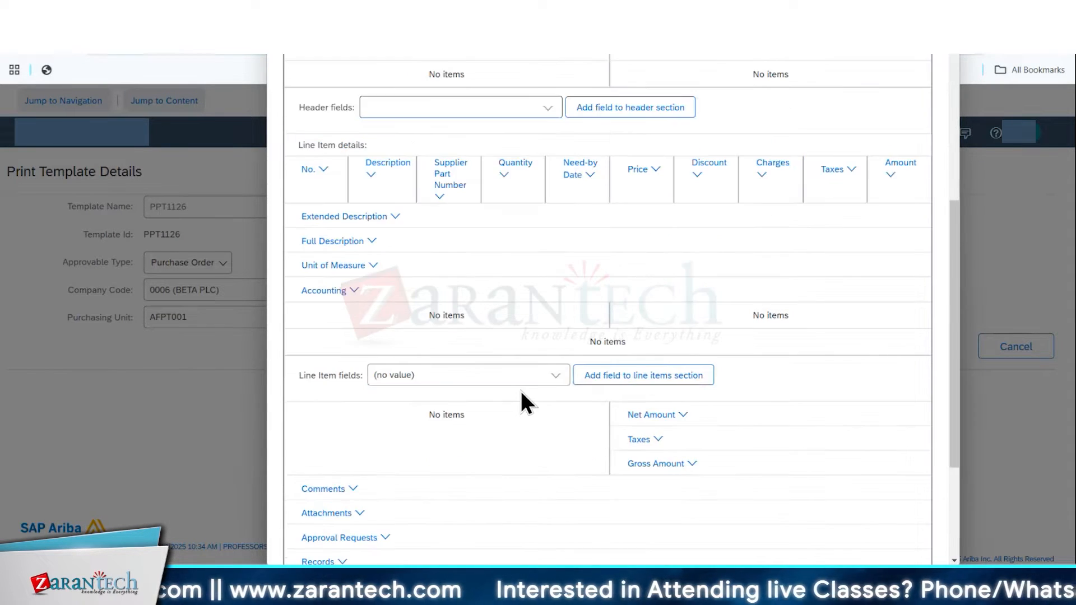
pyautogui.scroll(-3, 522, 415)
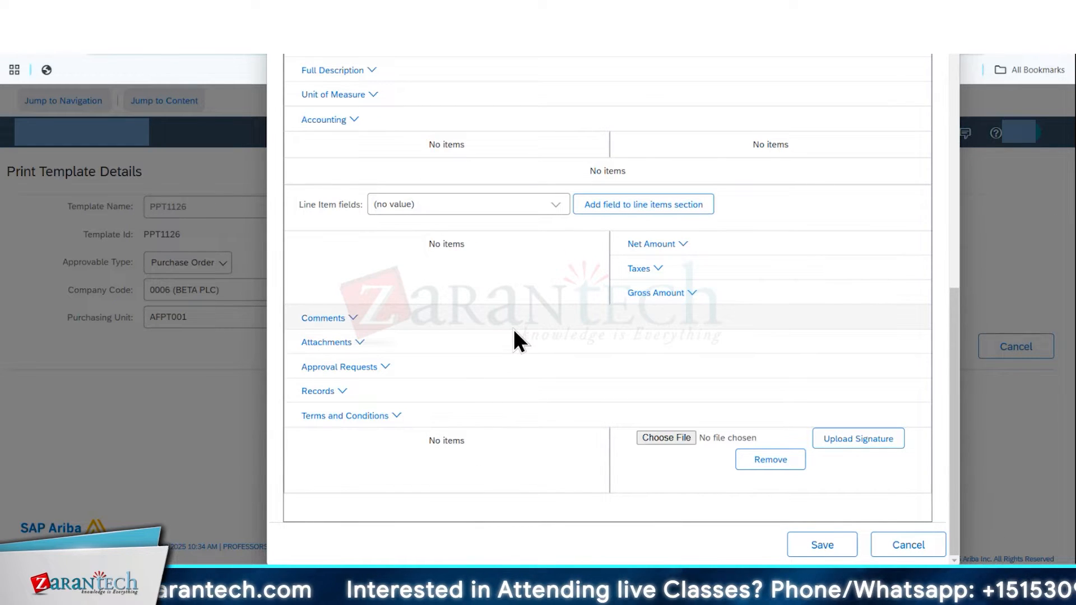
pyautogui.scroll(5, 515, 332)
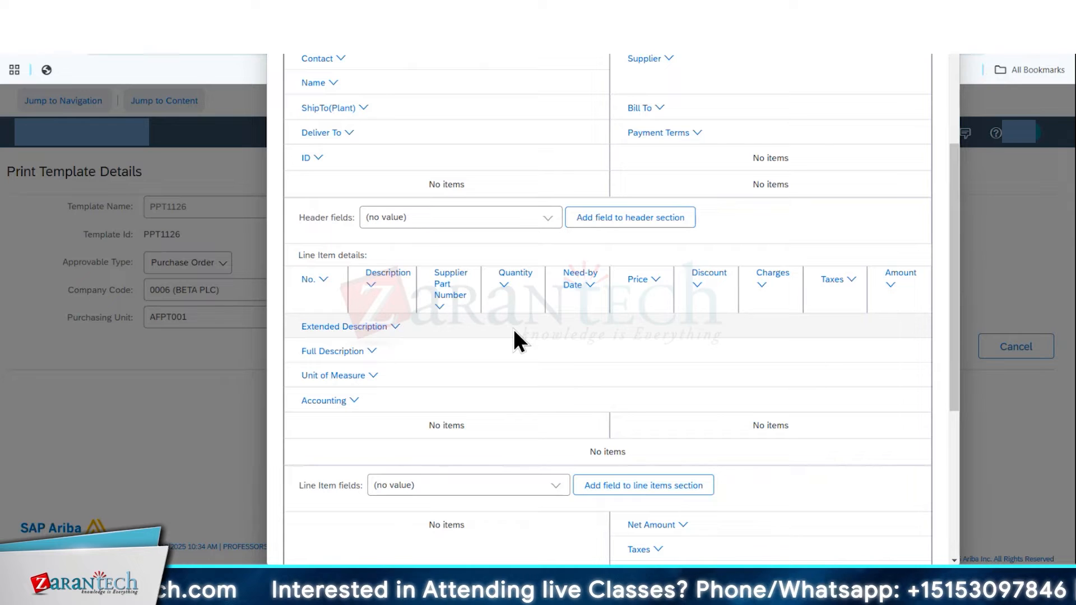
pyautogui.moveTo(353, 345)
pyautogui.mouseDown()
pyautogui.moveTo(375, 334)
pyautogui.moveTo(375, 319)
pyautogui.moveTo(371, 340)
pyautogui.mouseUp()
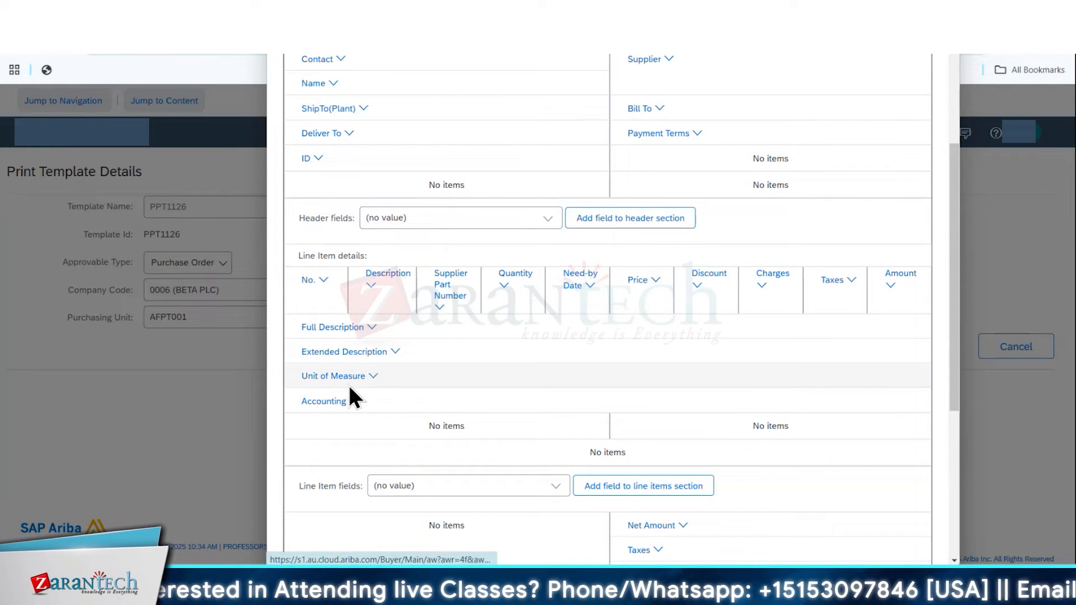
pyautogui.moveTo(349, 381); pyautogui.dragTo(359, 335)
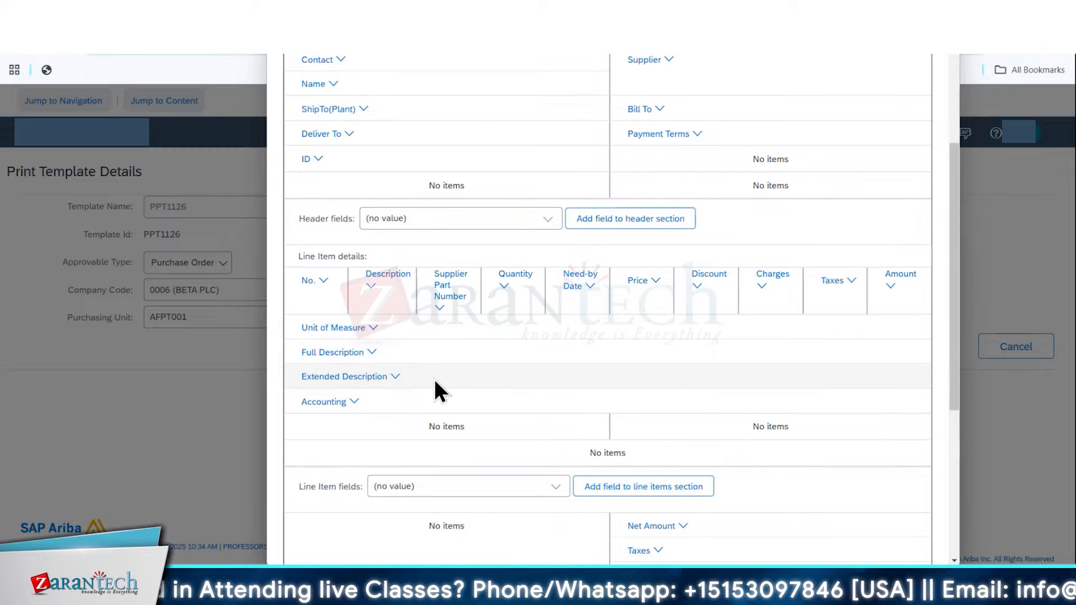
# Check the new purchase order layout from its header, close it and cancel out of the PPT1126 print template details
pyautogui.scroll(3, 435, 379)
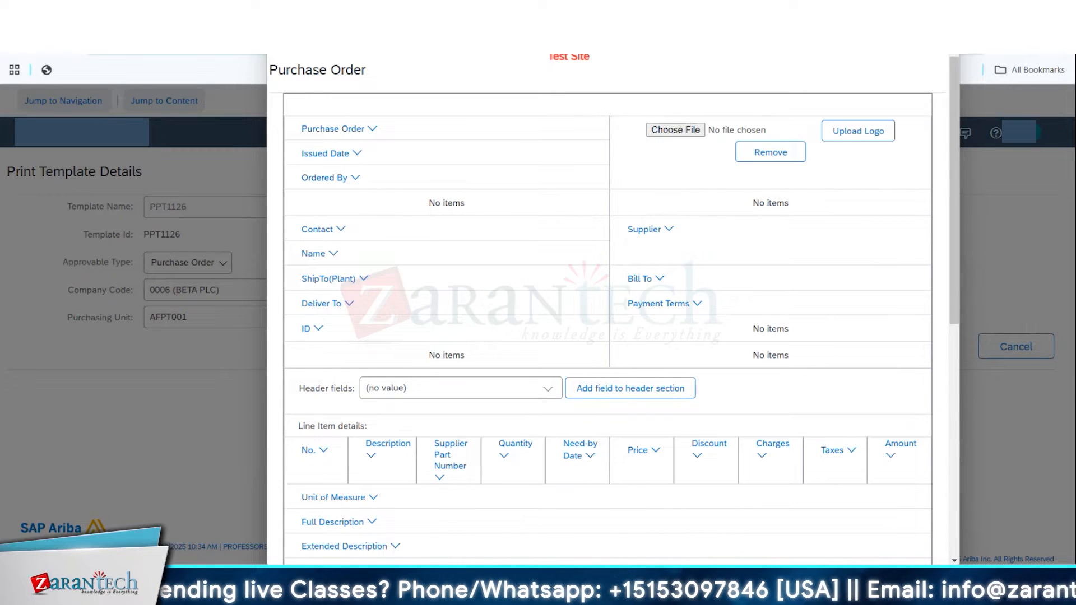
pyautogui.moveTo(807, 17); pyautogui.dragTo(800, 95)
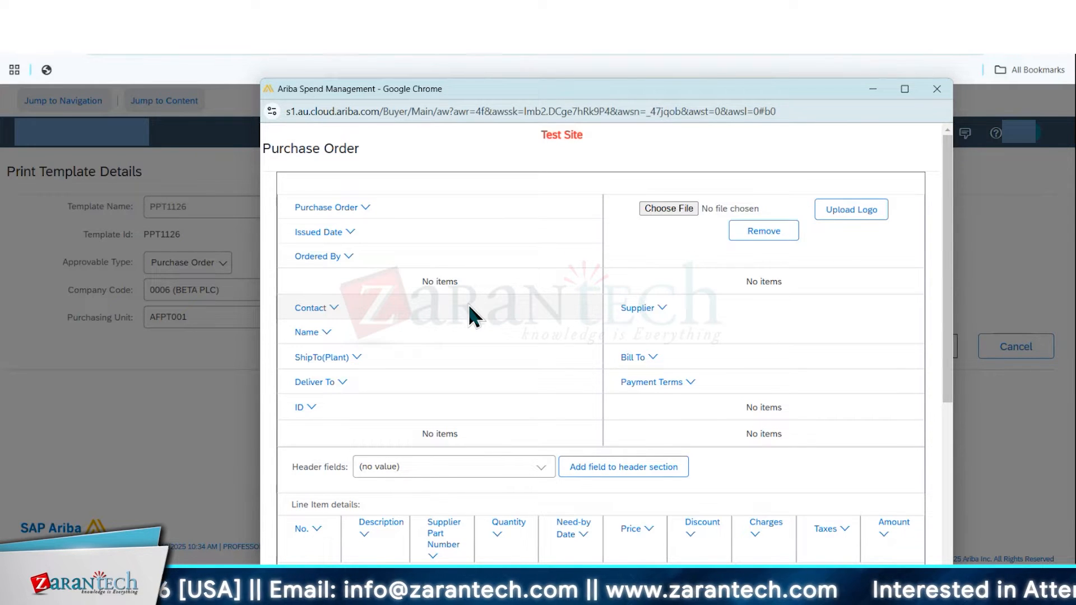
pyautogui.click(937, 90)
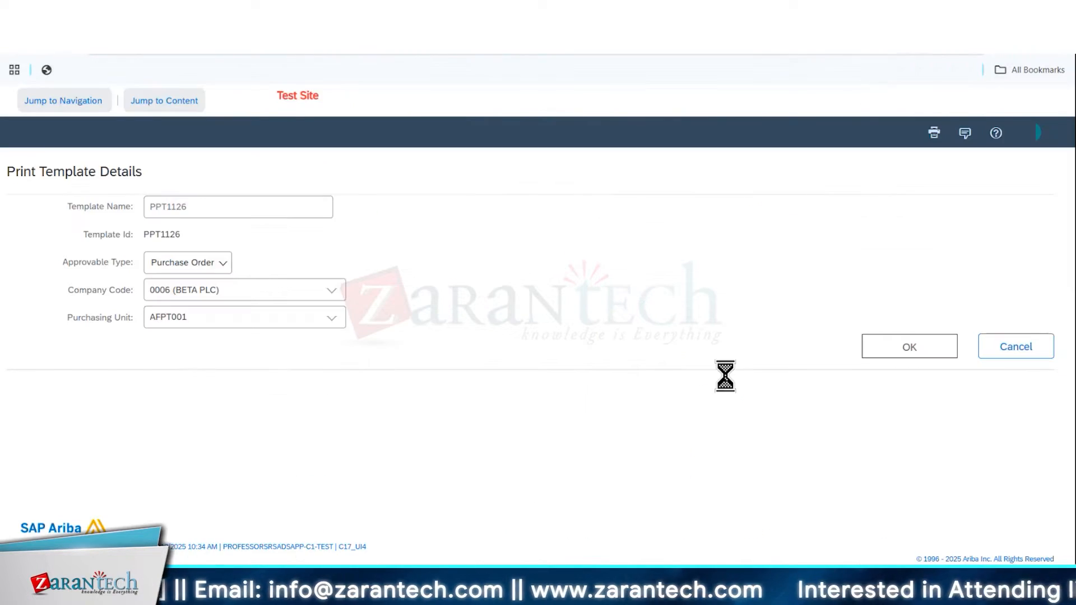
pyautogui.click(1001, 348)
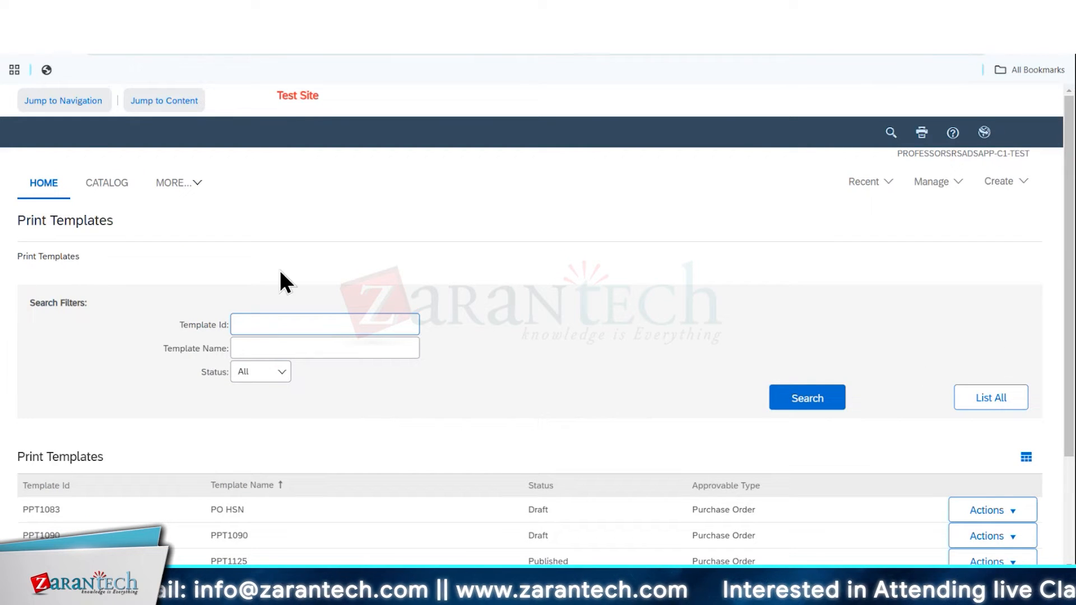
# Leave the print templates, start a new requisition and begin adding a non-catalog item
pyautogui.click(99, 179)
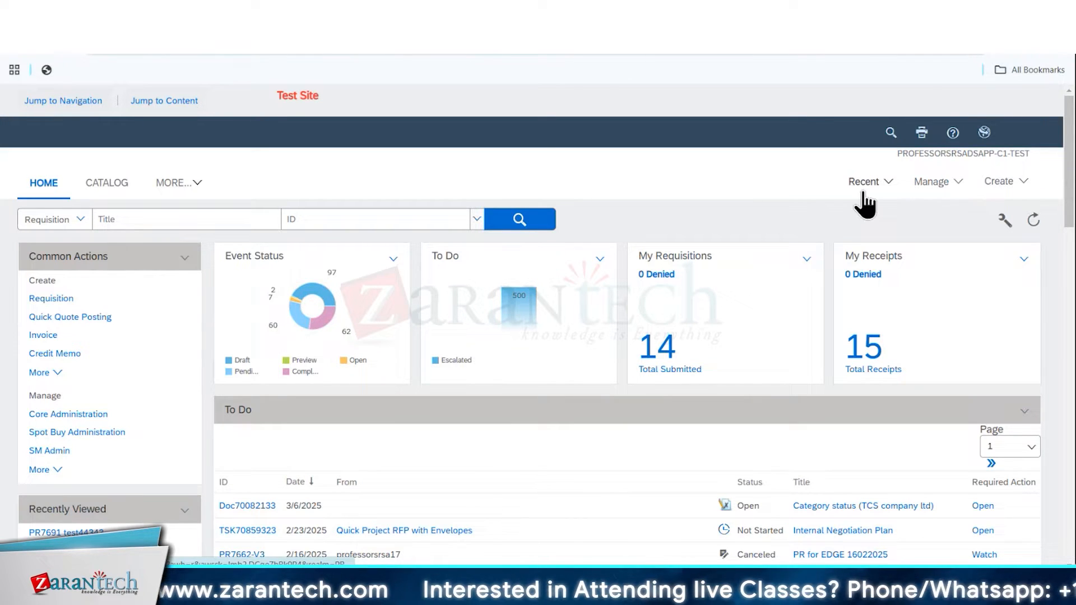
pyautogui.click(999, 183)
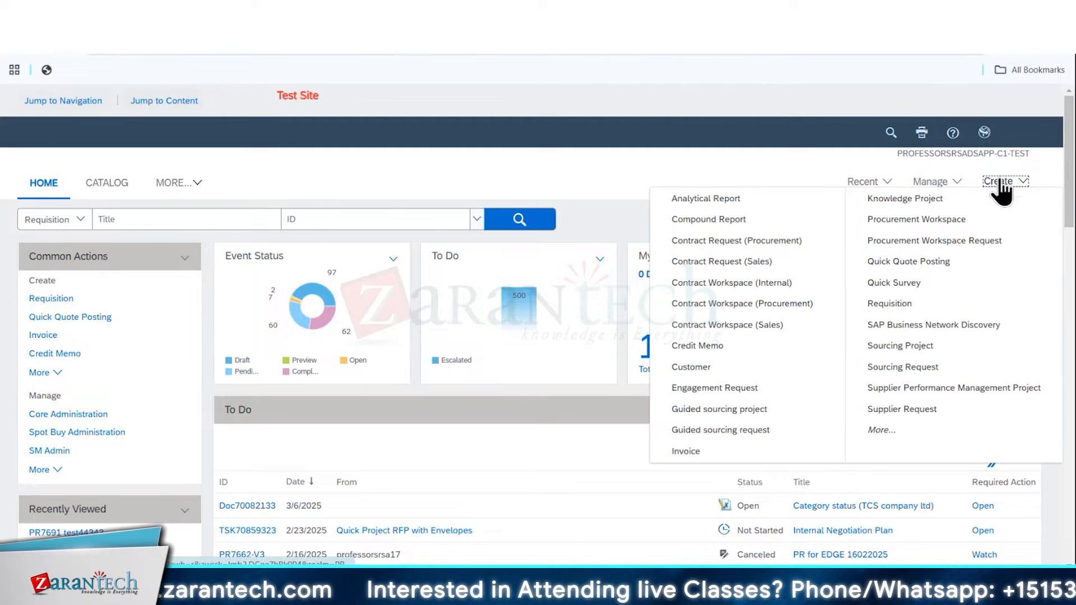
pyautogui.click(896, 304)
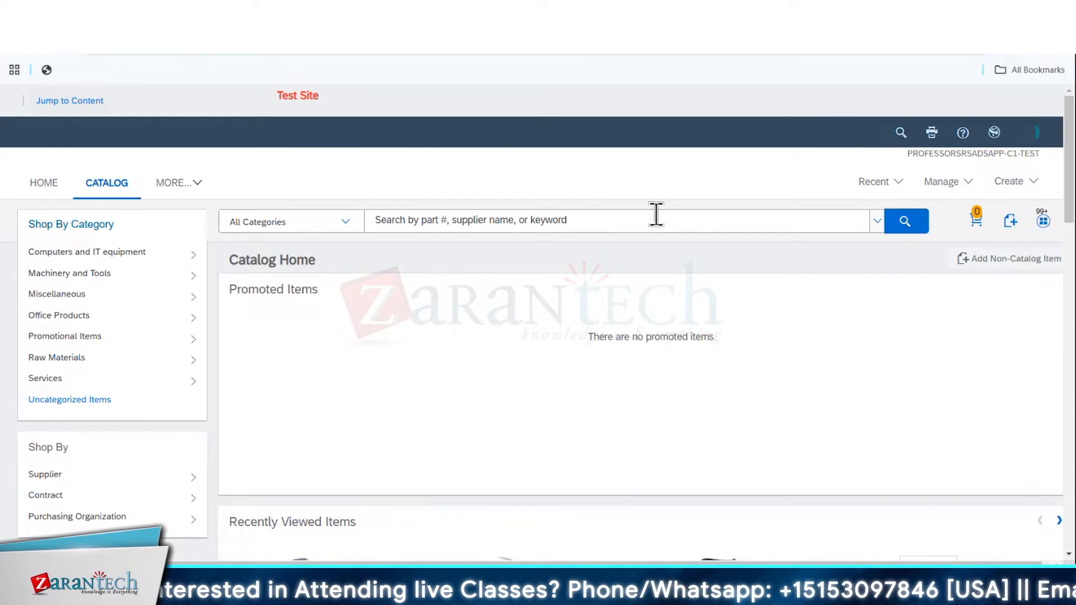
pyautogui.click(991, 260)
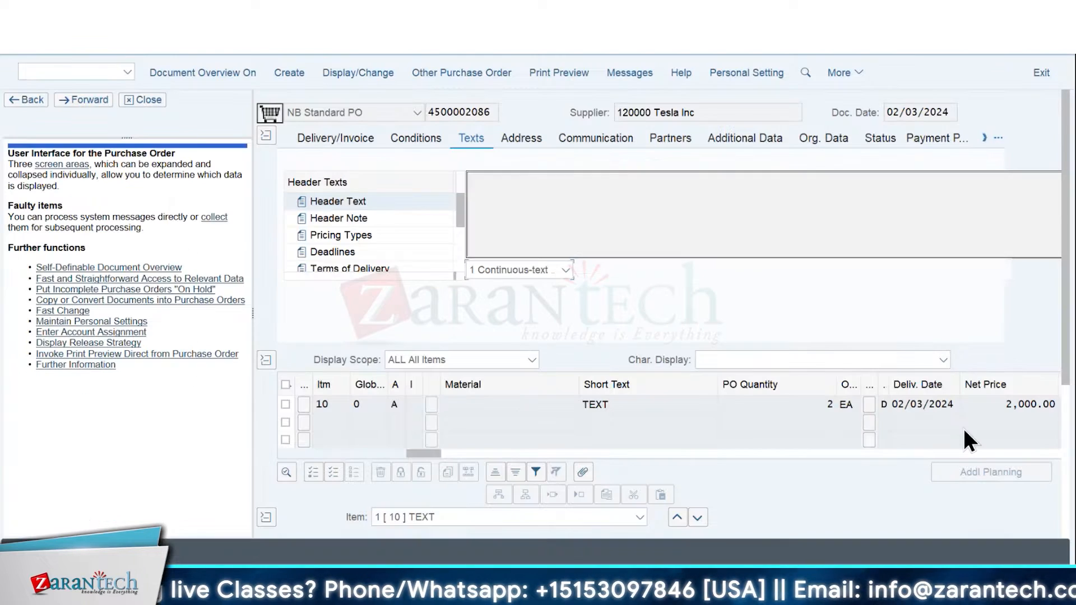
pyautogui.click(983, 139)
pyautogui.click(865, 147)
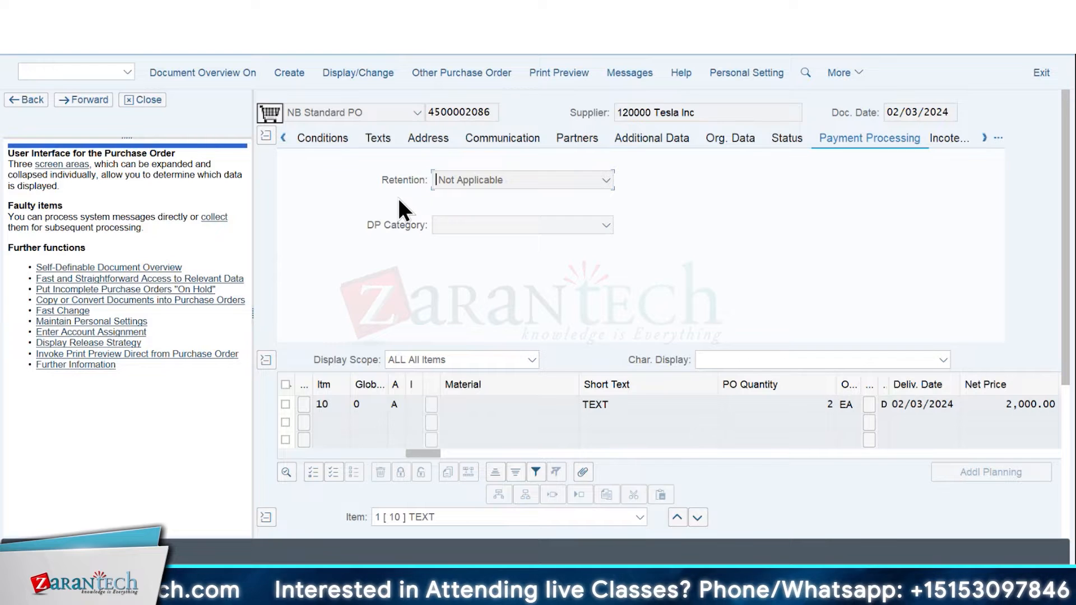
# Switch back to SAP Ariba, continue working on the unfinished requisition and open its non-catalog item form
pyautogui.moveTo(700, 586)
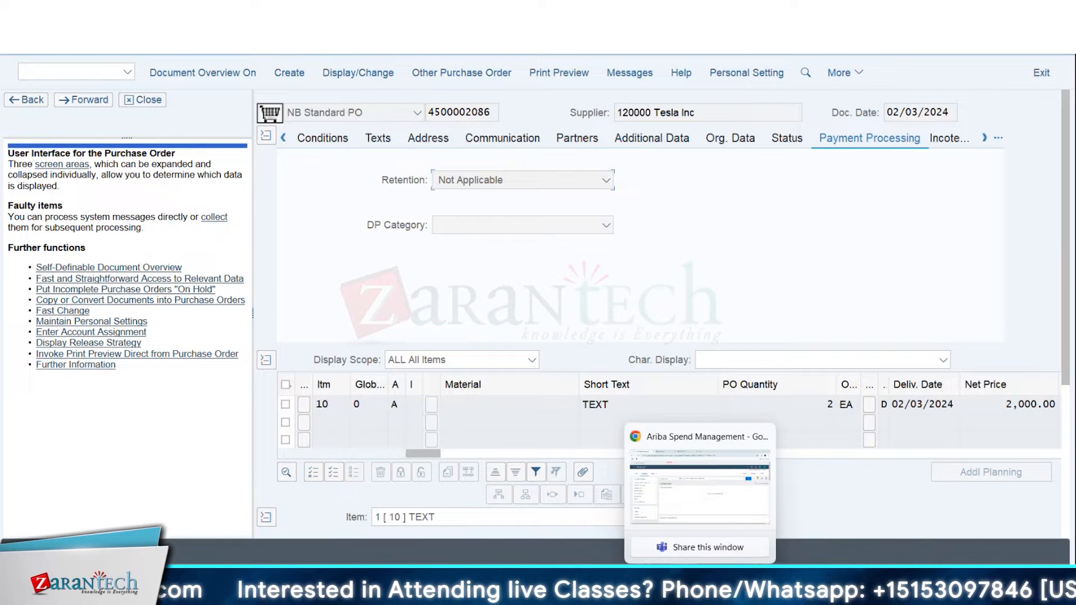
pyautogui.click(721, 516)
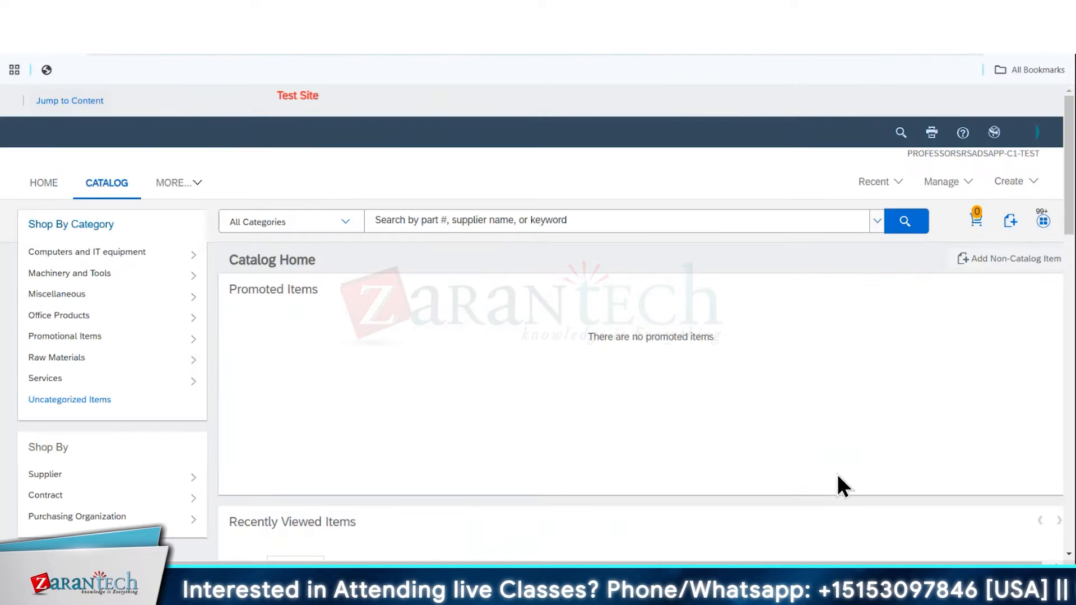
pyautogui.click(1012, 181)
pyautogui.click(895, 302)
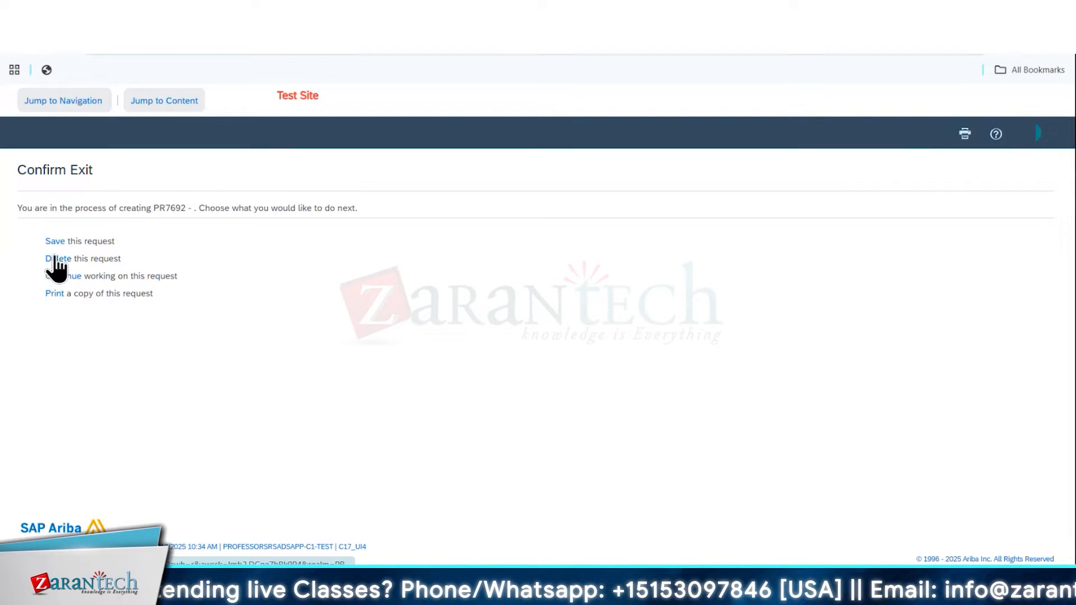
pyautogui.click(56, 277)
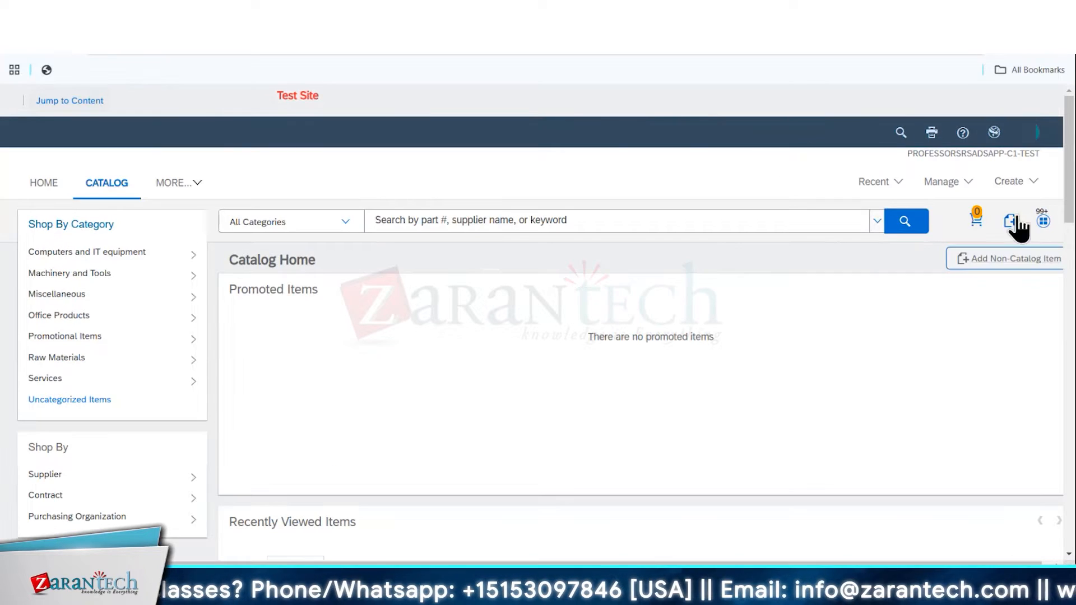
pyautogui.click(967, 257)
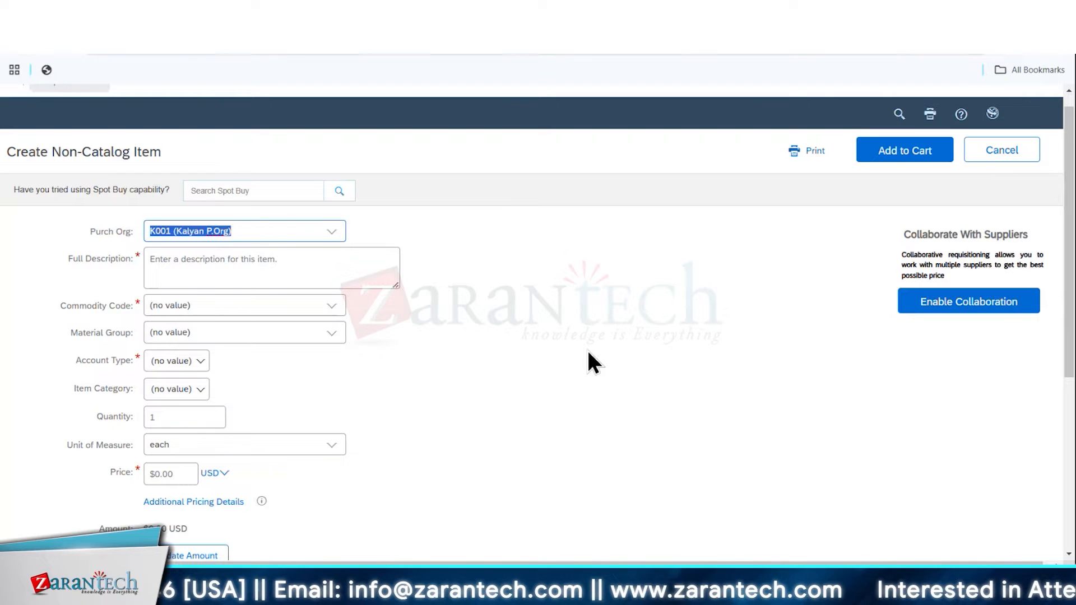
# Switch to the SAP purchase order to check its Retention and DP Category fields, and return to the Ariba non-catalog item form
pyautogui.moveTo(731, 581)
pyautogui.click(786, 484)
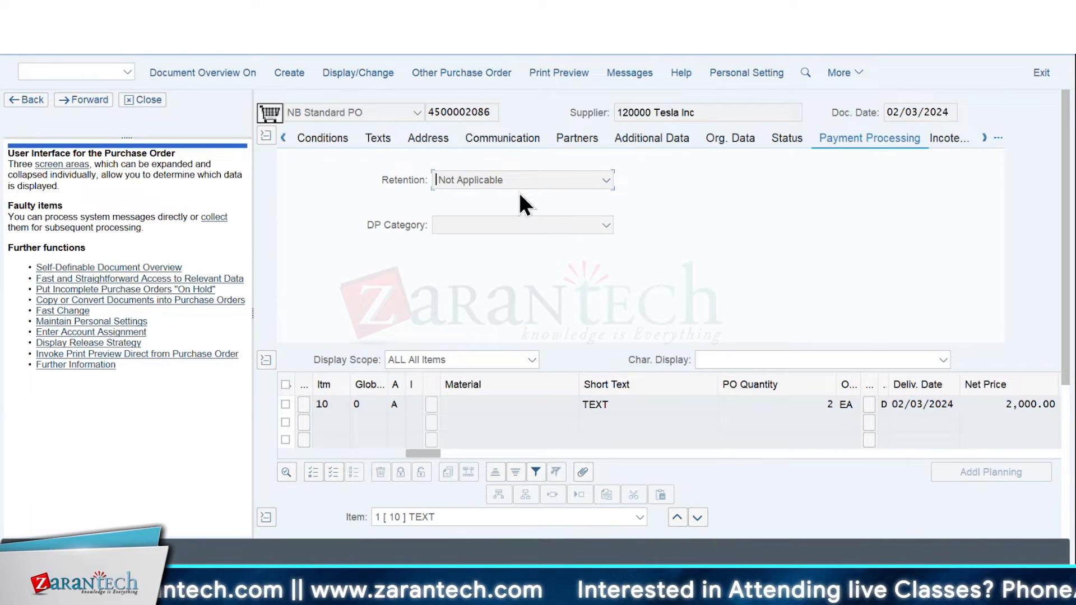
pyautogui.moveTo(701, 594)
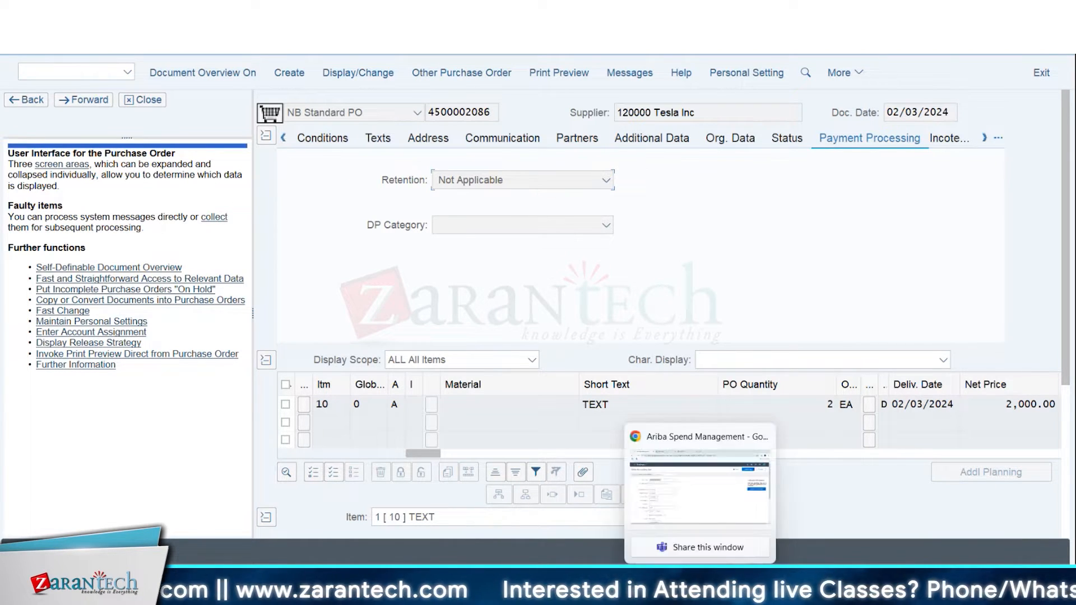
pyautogui.click(705, 513)
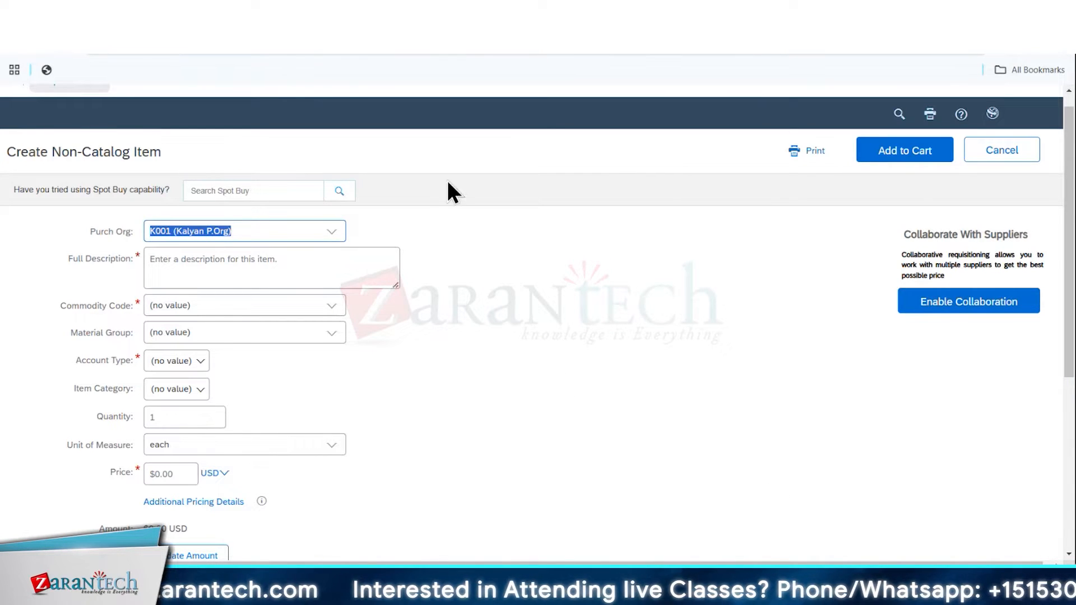
# Cancel the non-catalog item, go to Core Administration and delete the unfinished requisition
pyautogui.click(991, 160)
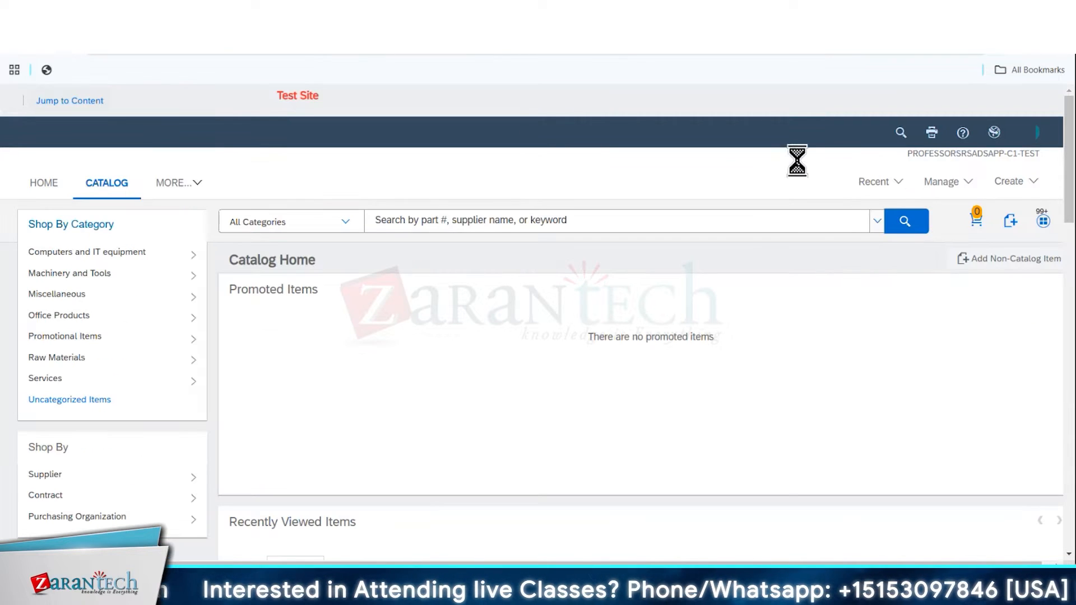
pyautogui.click(939, 187)
pyautogui.click(817, 285)
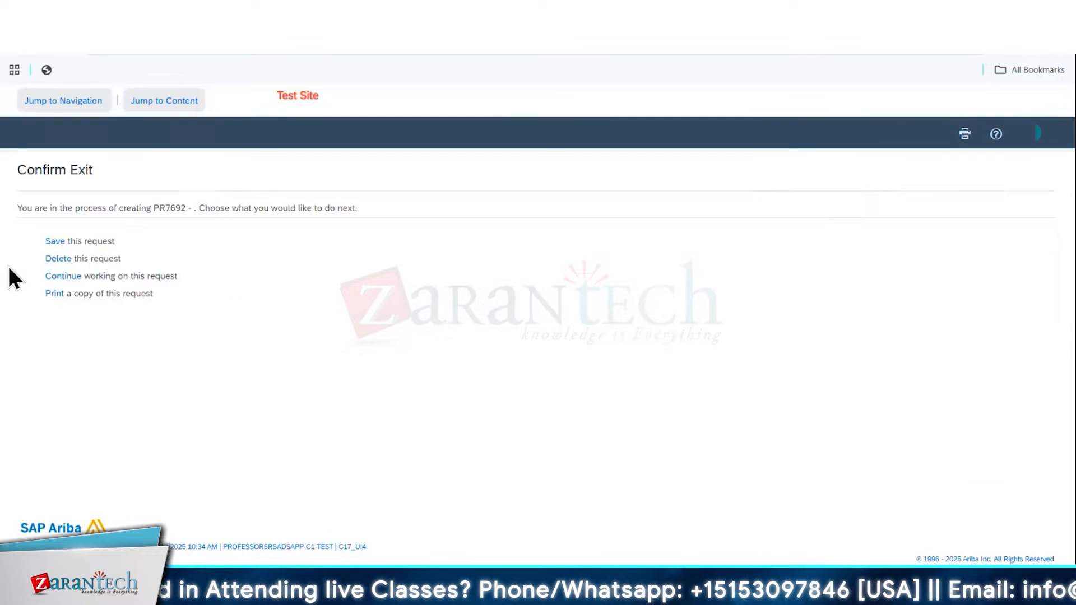
pyautogui.click(60, 261)
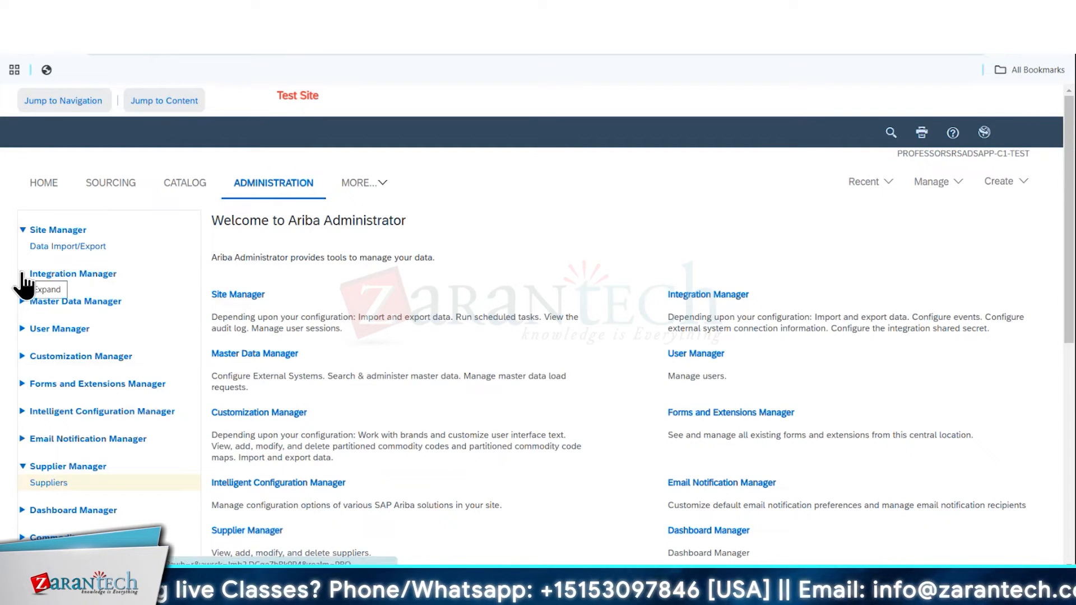
# Expand Integration Manager and examine its Data Definition tasks and Master Data Default Values
pyautogui.click(23, 274)
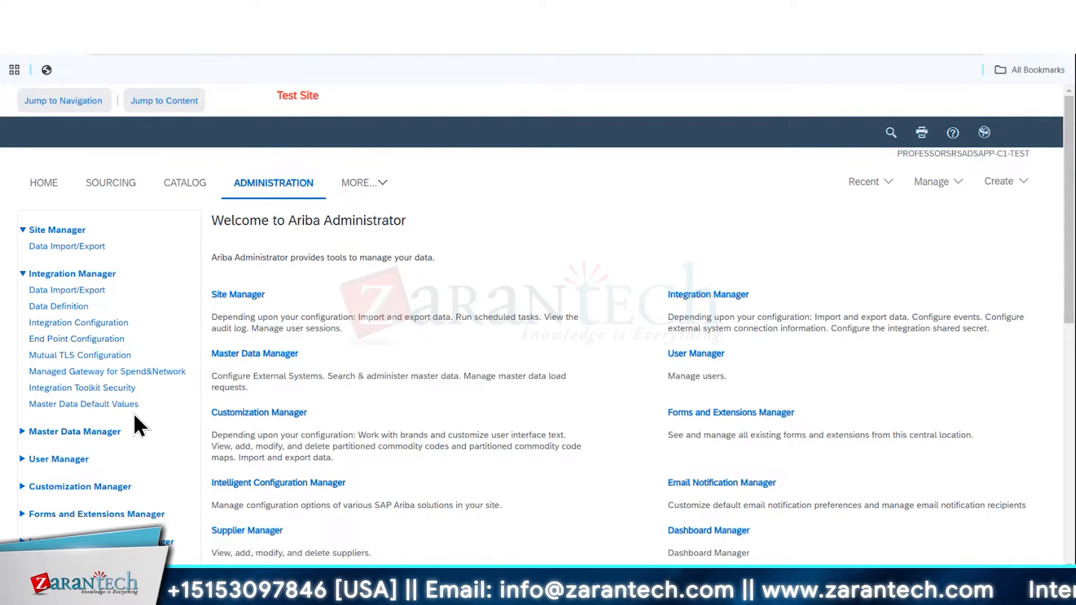
pyautogui.click(57, 309)
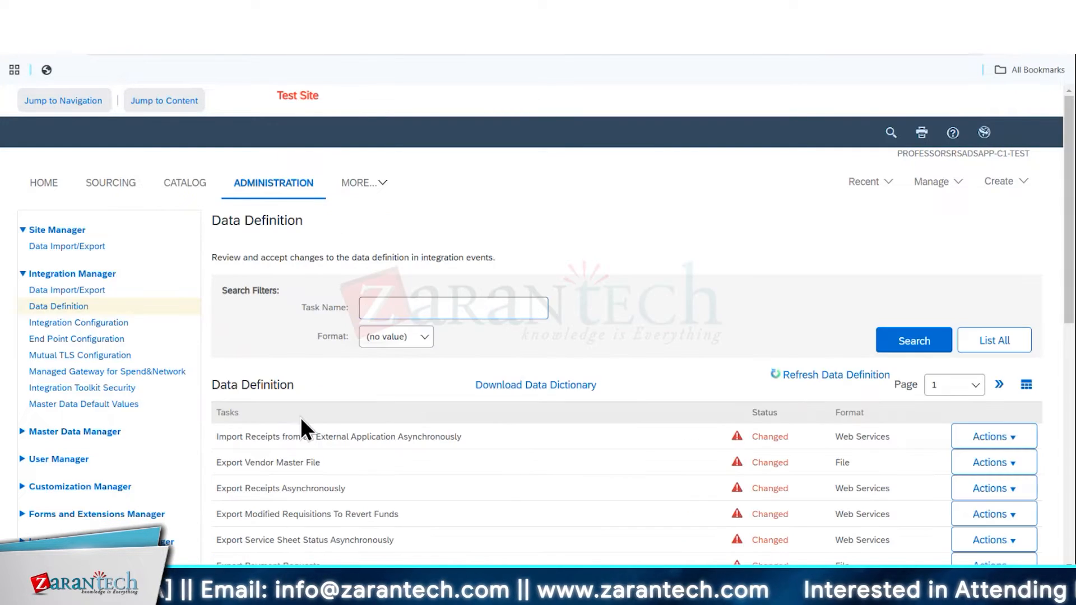
pyautogui.scroll(-3, 431, 396)
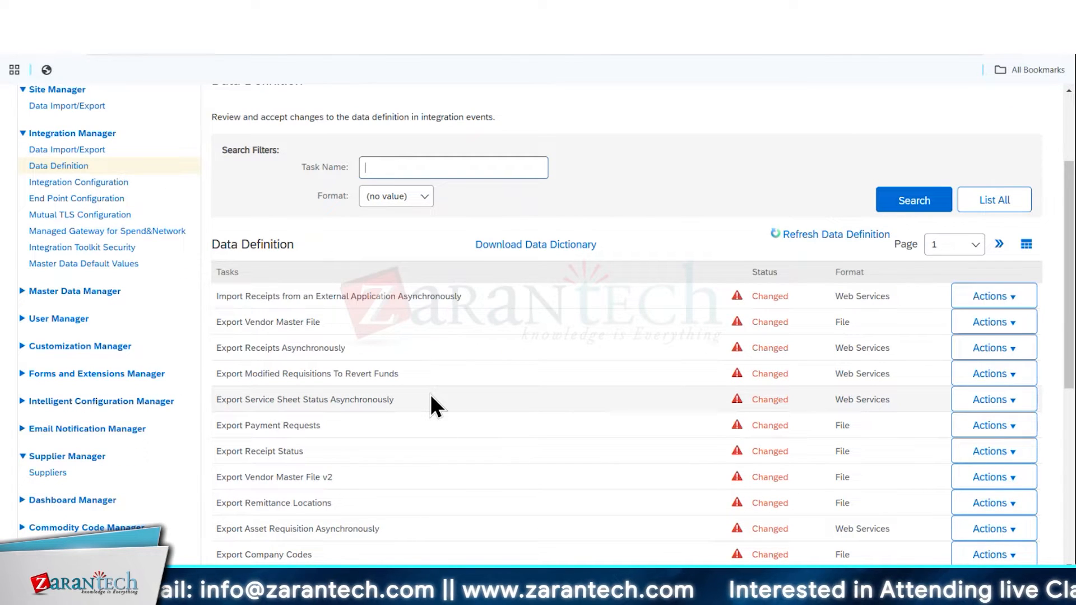
pyautogui.click(56, 266)
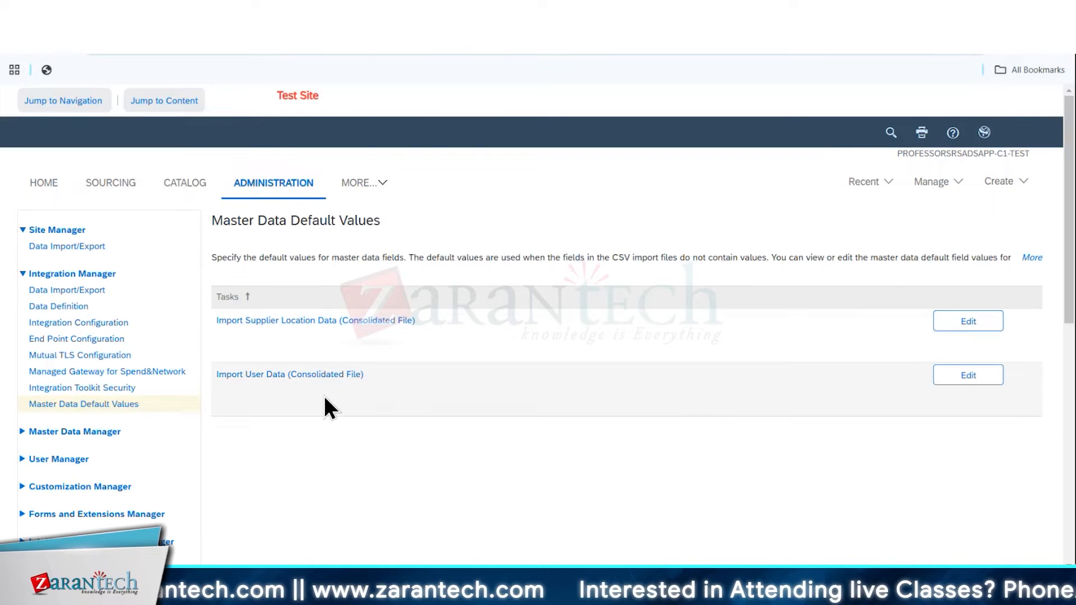
# Open the Managed Gateway for Spend&Network from Integration Manager and dismiss its update notice
pyautogui.click(97, 372)
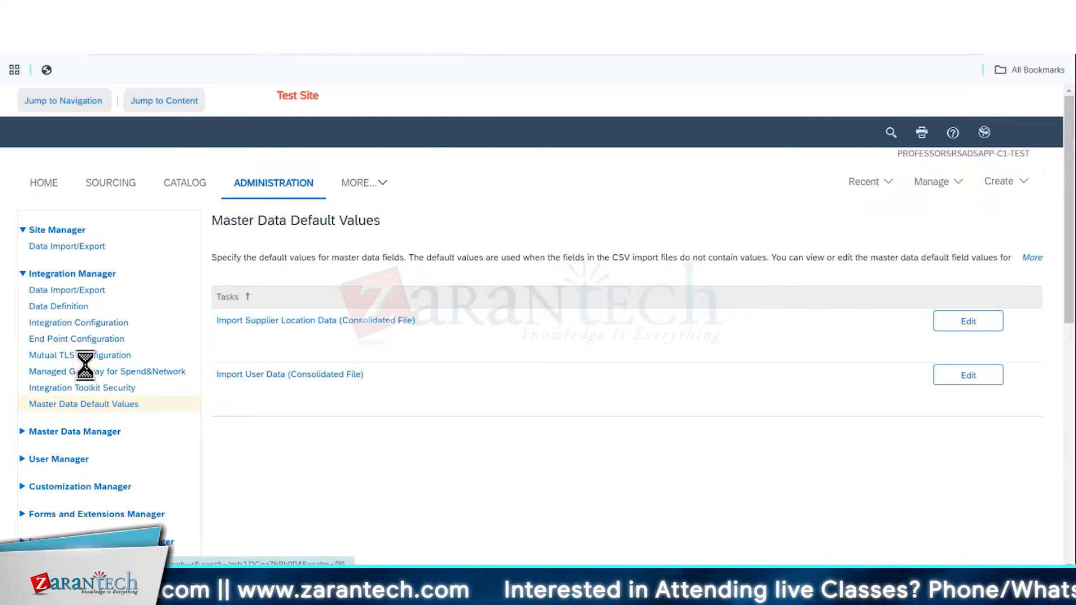
pyautogui.click(350, 309)
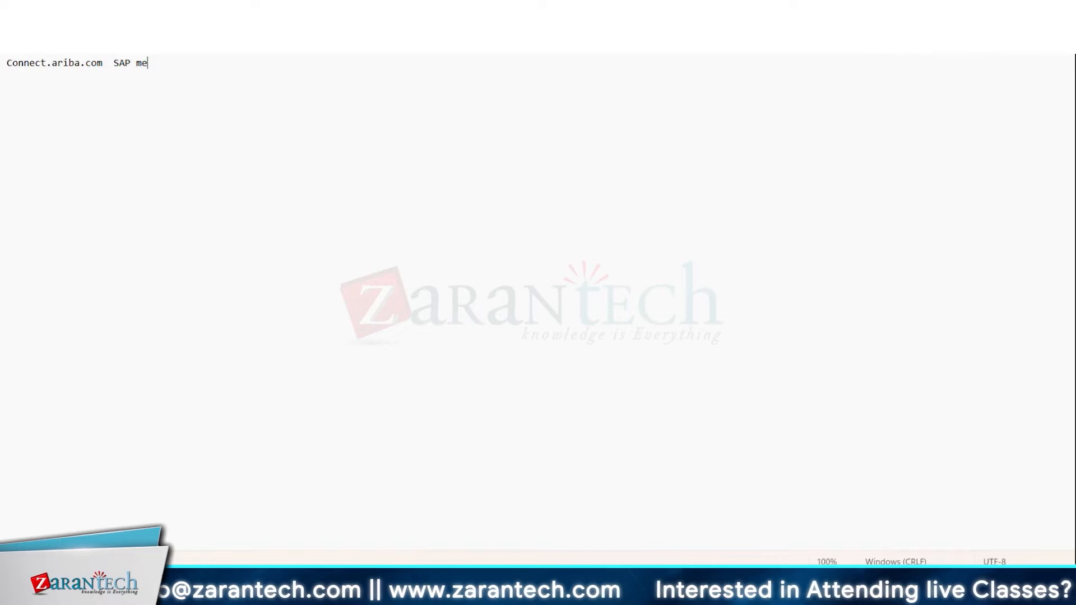
pyautogui.hotkey('alt', 'Tab')
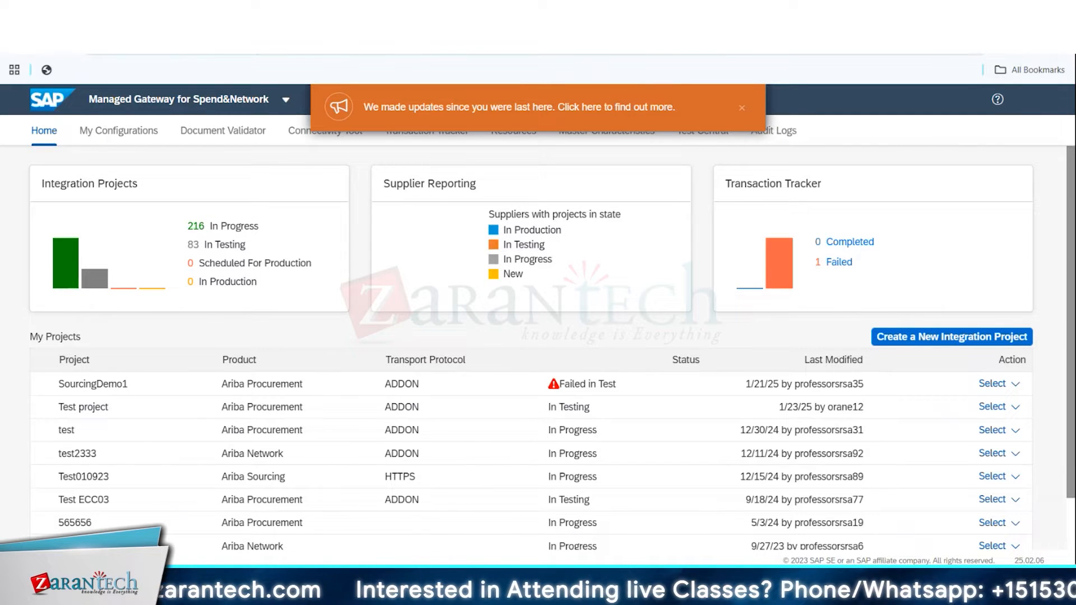
pyautogui.moveTo(483, 107); pyautogui.dragTo(509, 80)
pyautogui.click(741, 109)
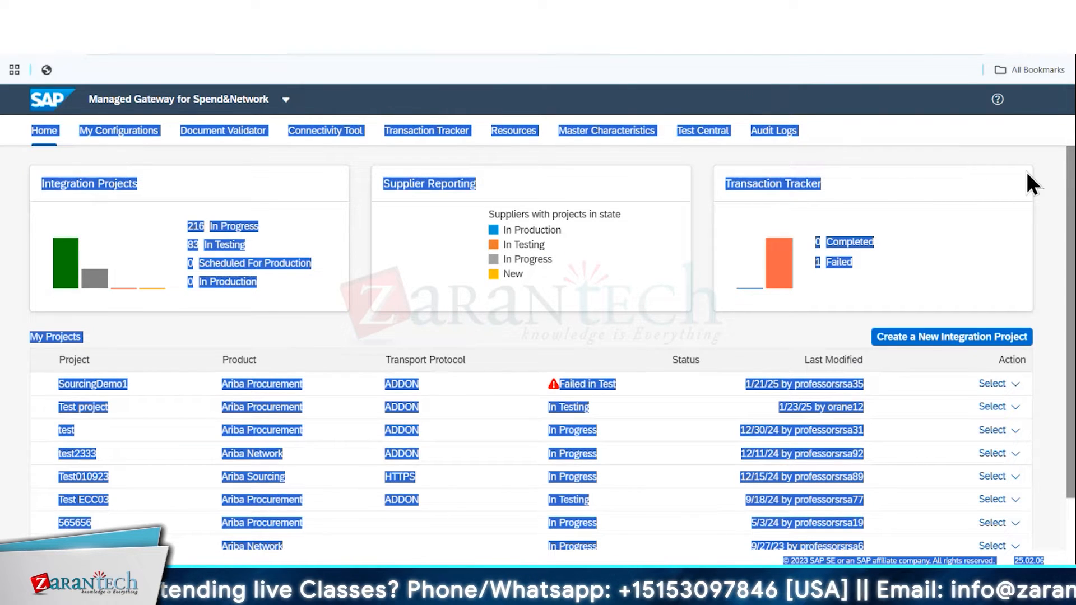
pyautogui.click(911, 157)
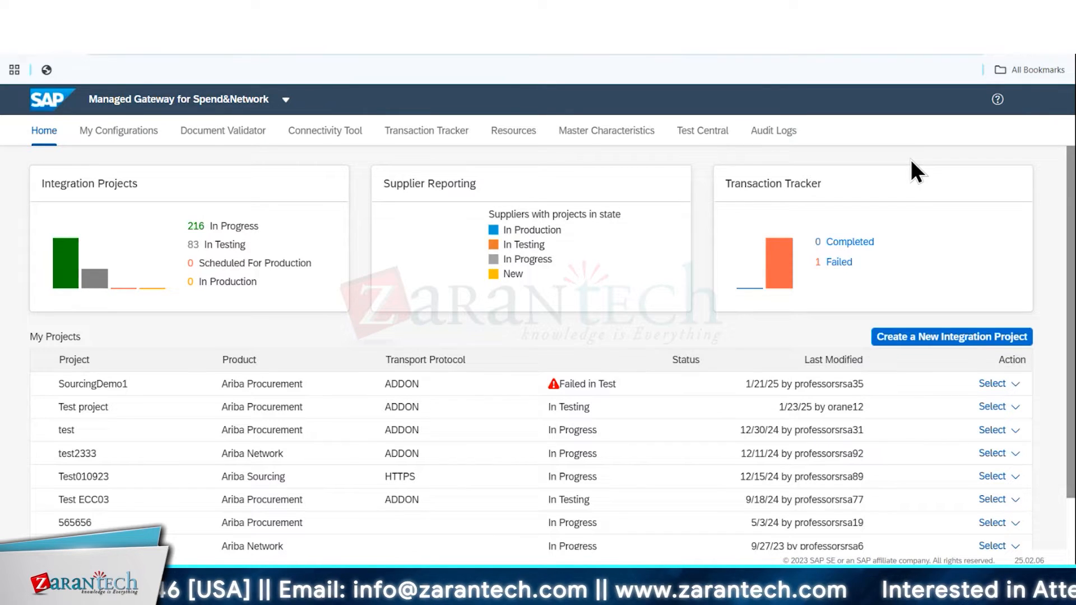
# Search the Transaction Tracker for transactions from Dec 1, 2024 to Feb 17, 2025 and review the results through page 3
pyautogui.click(463, 140)
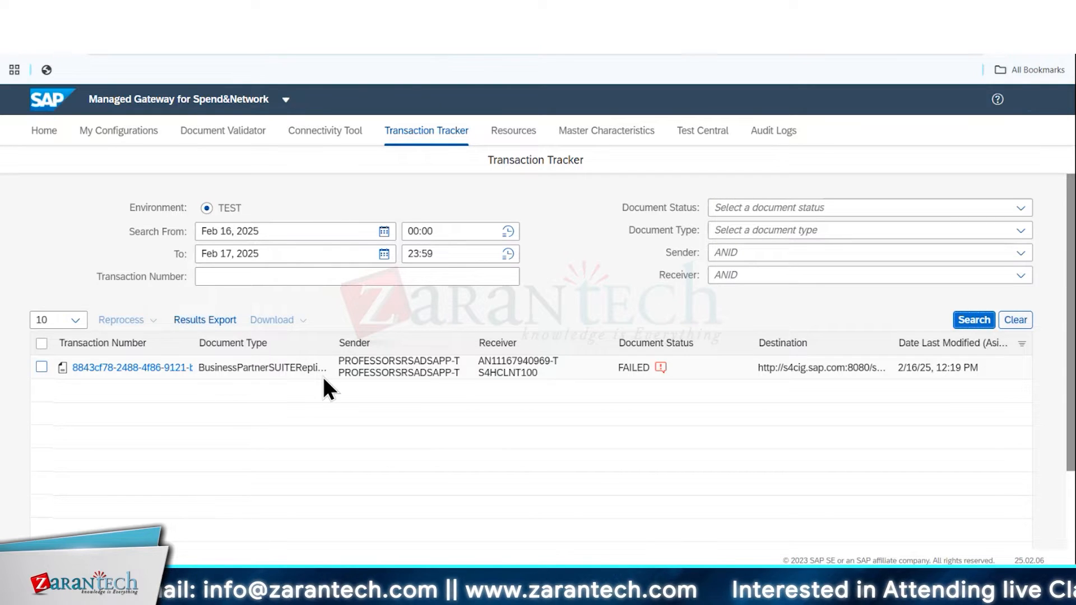
pyautogui.click(385, 235)
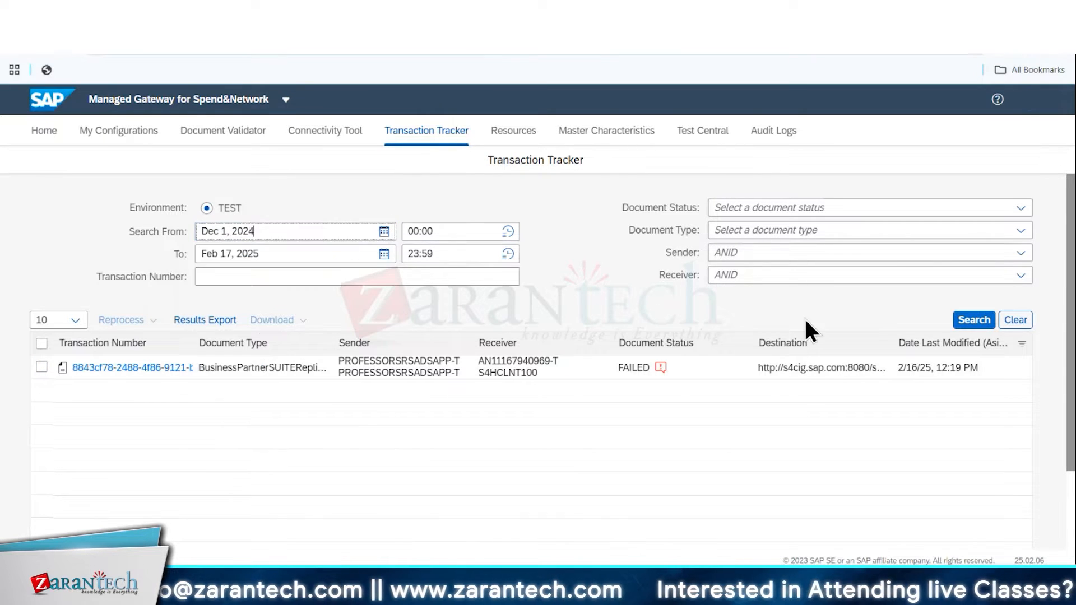
pyautogui.click(976, 321)
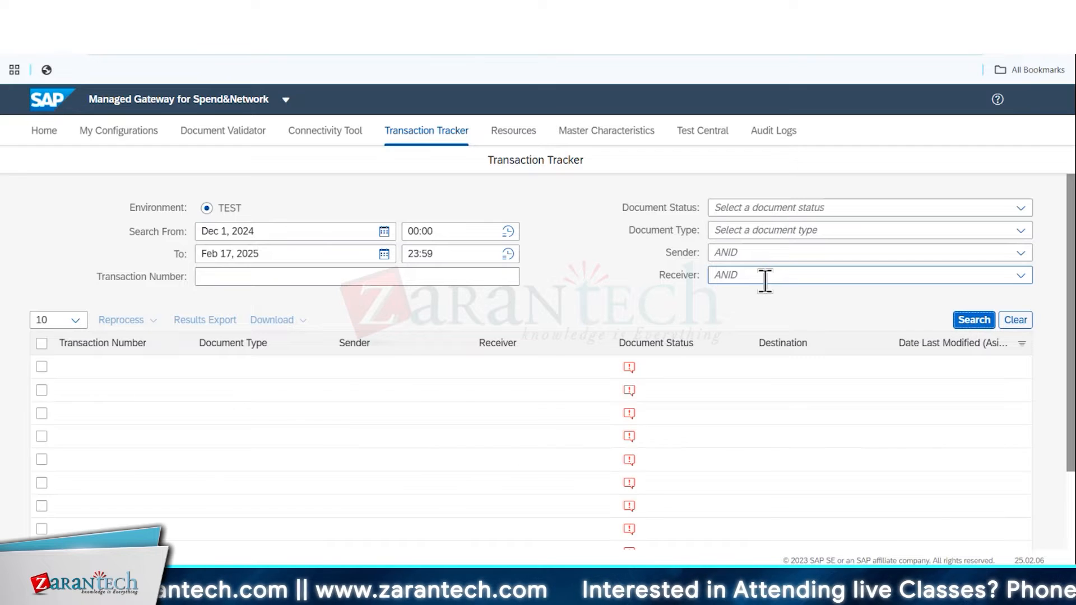
pyautogui.scroll(-2, 406, 413)
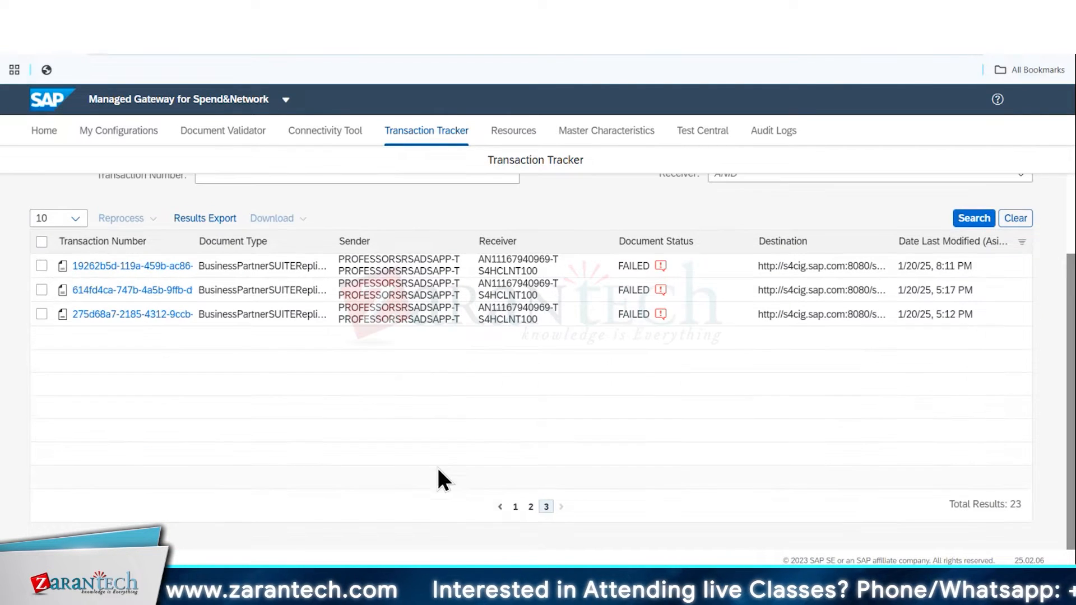
pyautogui.scroll(2, 292, 410)
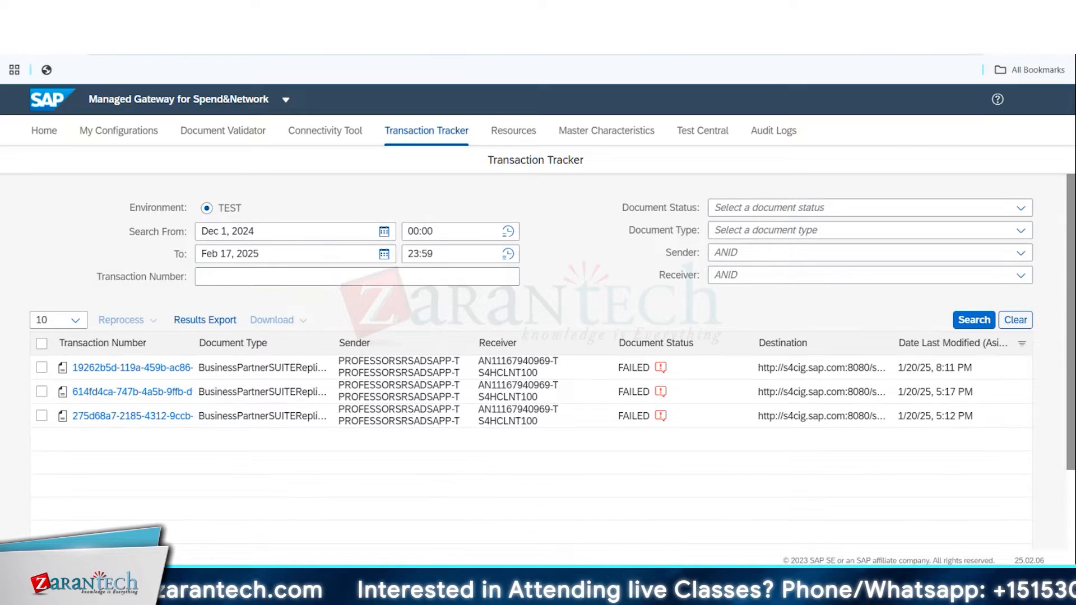
pyautogui.click(148, 15)
pyautogui.hotkey('ctrl', 'Tab')
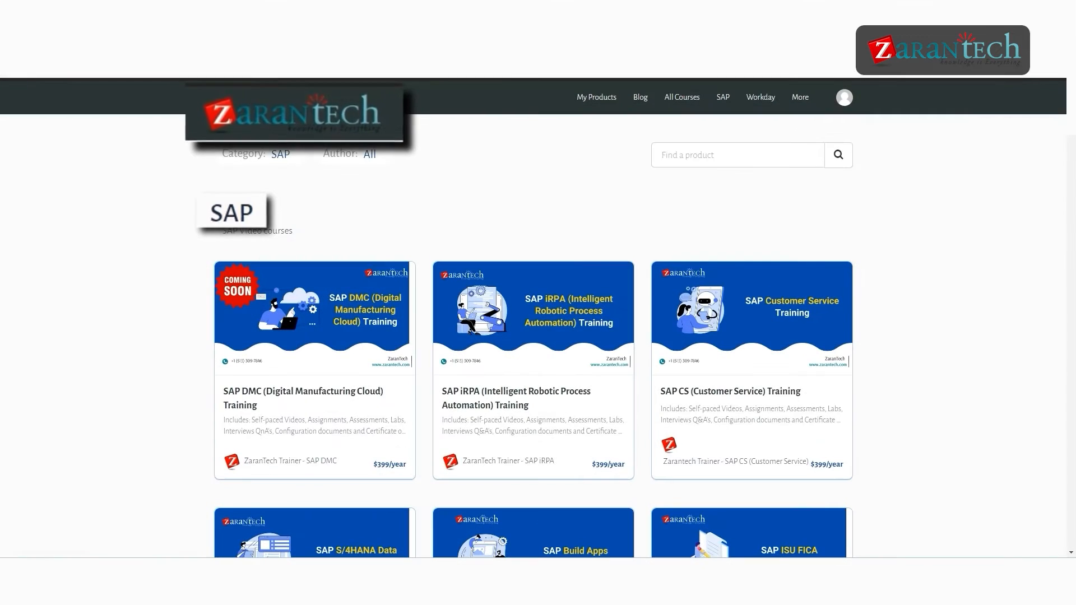
pyautogui.scroll(-1, 534, 318)
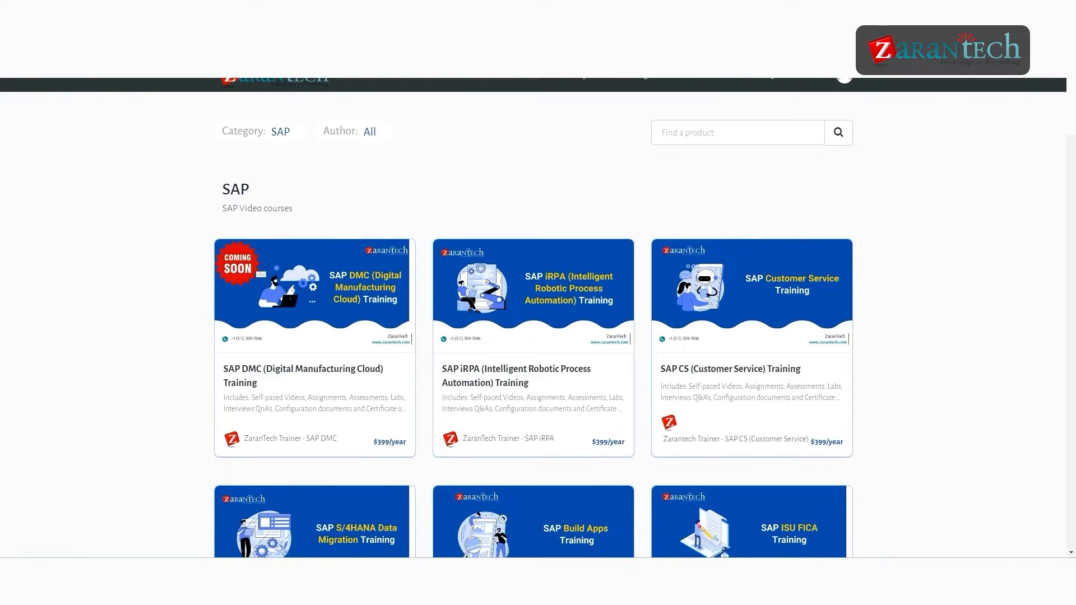
pyautogui.scroll(-4, 533, 318)
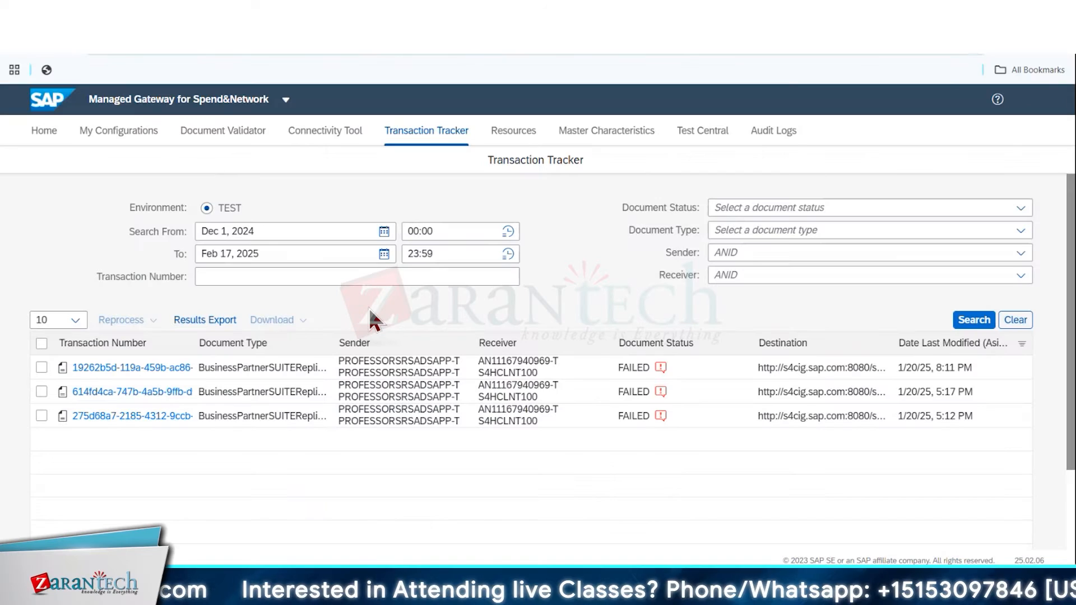
# Open the Managed Gateway for Spend&Network from Integration Manager, dismiss the AddOn Sync Log and examine the trading partner system information
pyautogui.click(384, 231)
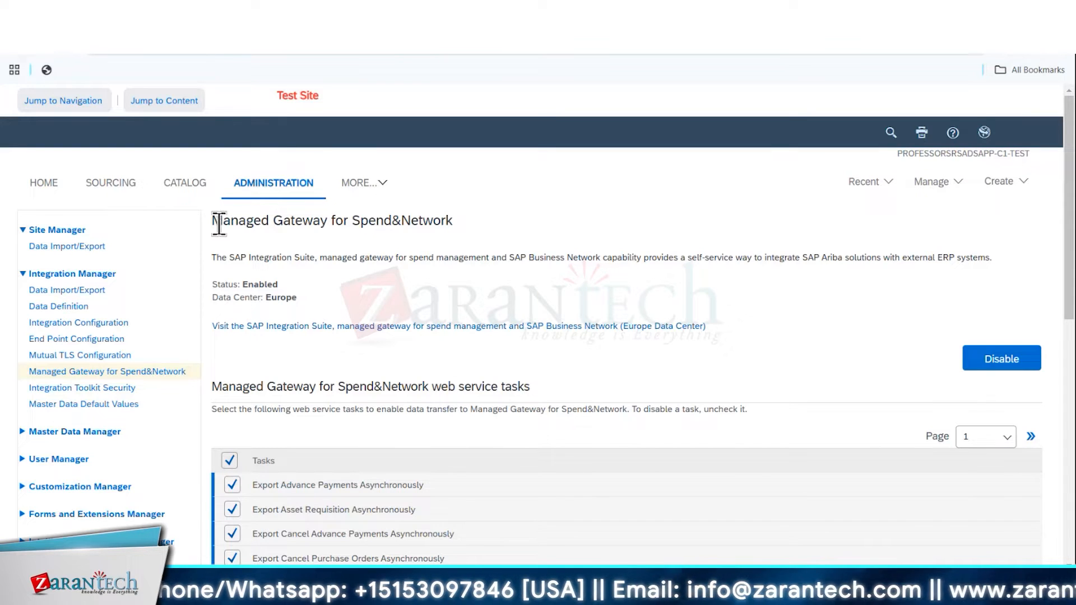
pyautogui.moveTo(216, 223); pyautogui.dragTo(441, 233)
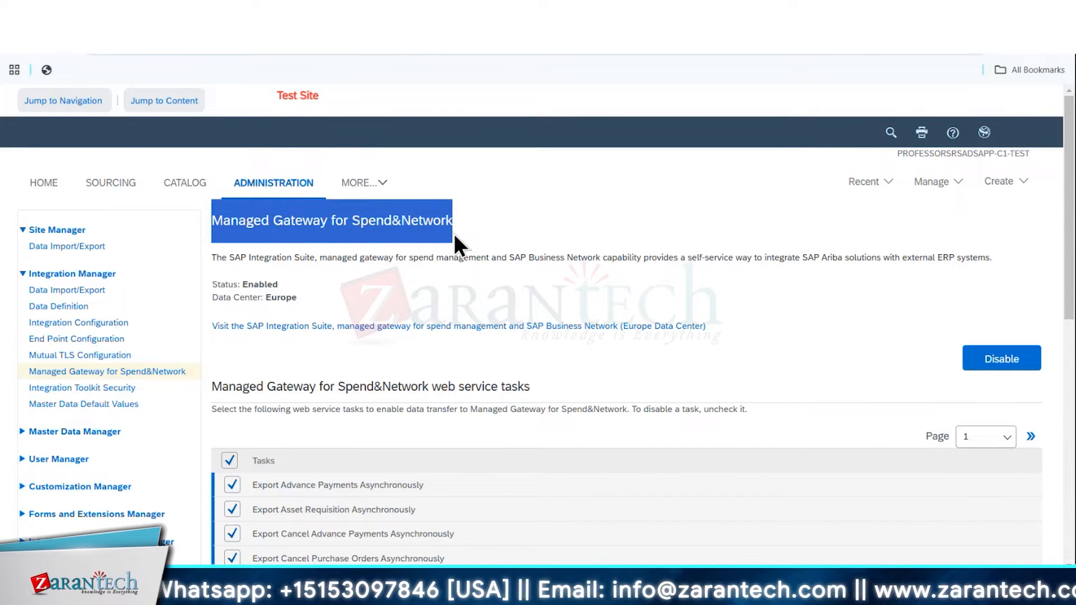
pyautogui.click(429, 305)
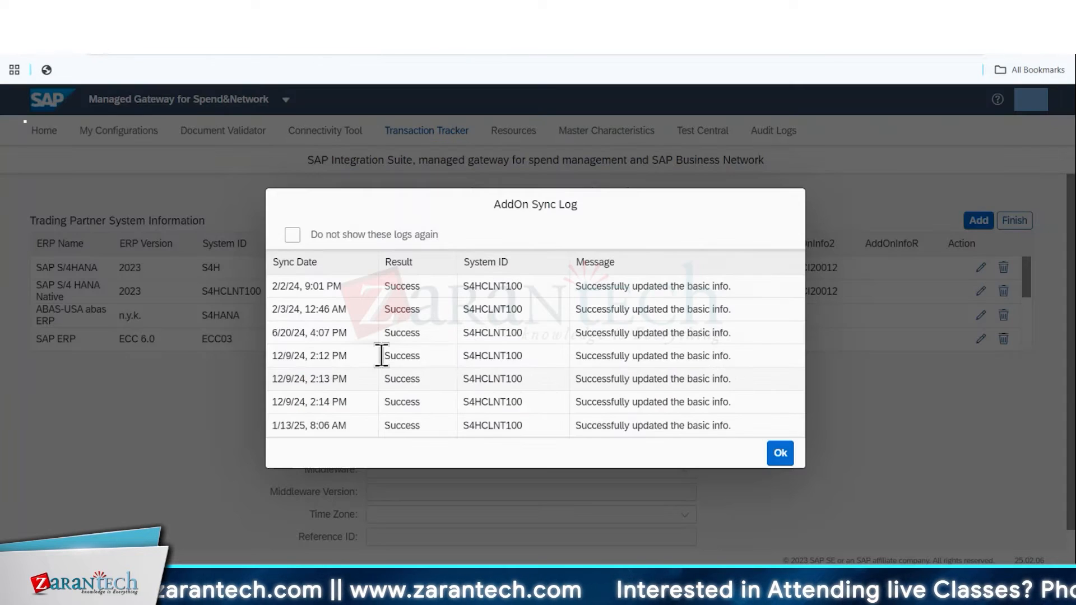
pyautogui.click(780, 453)
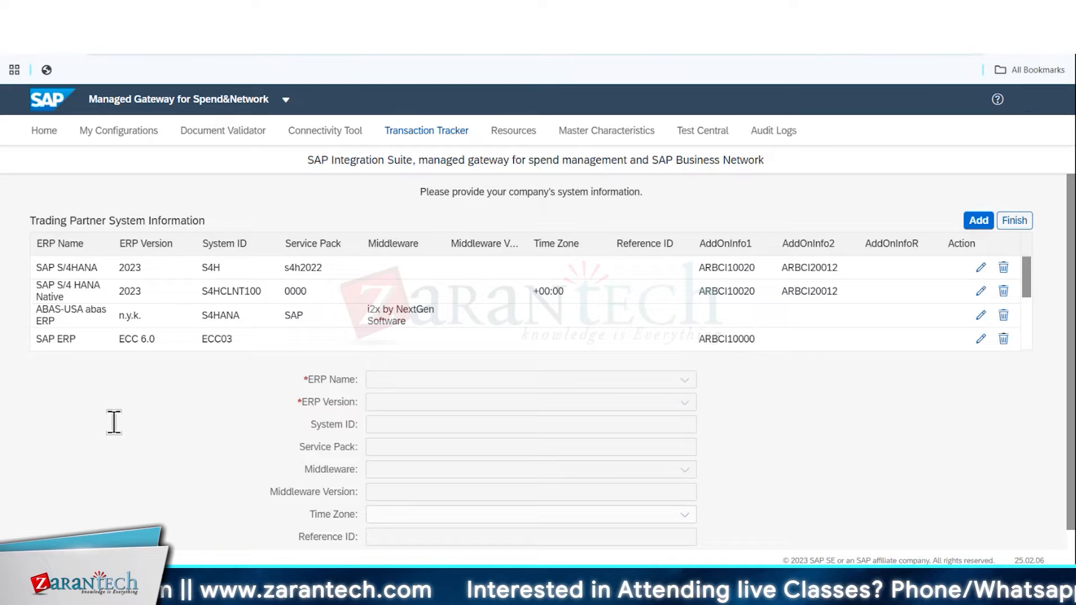
pyautogui.doubleClick(704, 264)
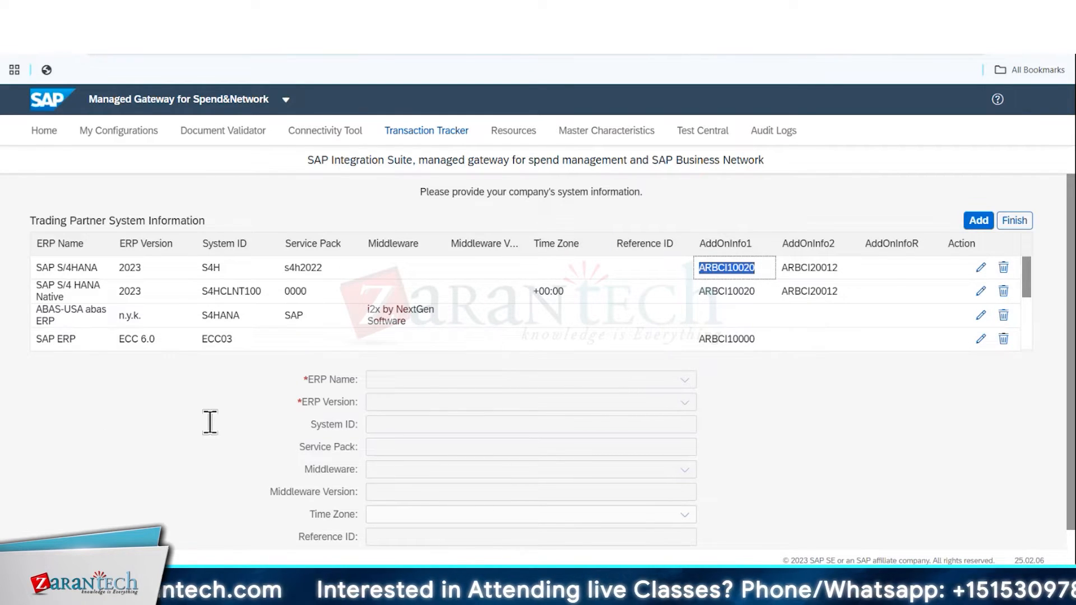
# Create a new integration project named p2p for the Ariba Procurement product and proceed to its Connection stage
pyautogui.click(118, 130)
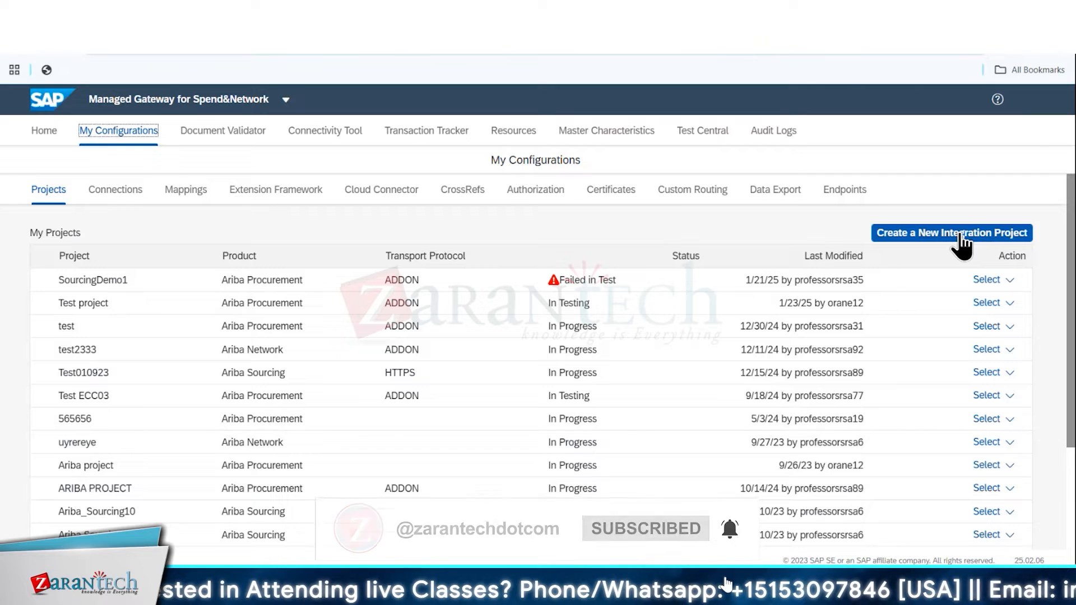
pyautogui.click(962, 241)
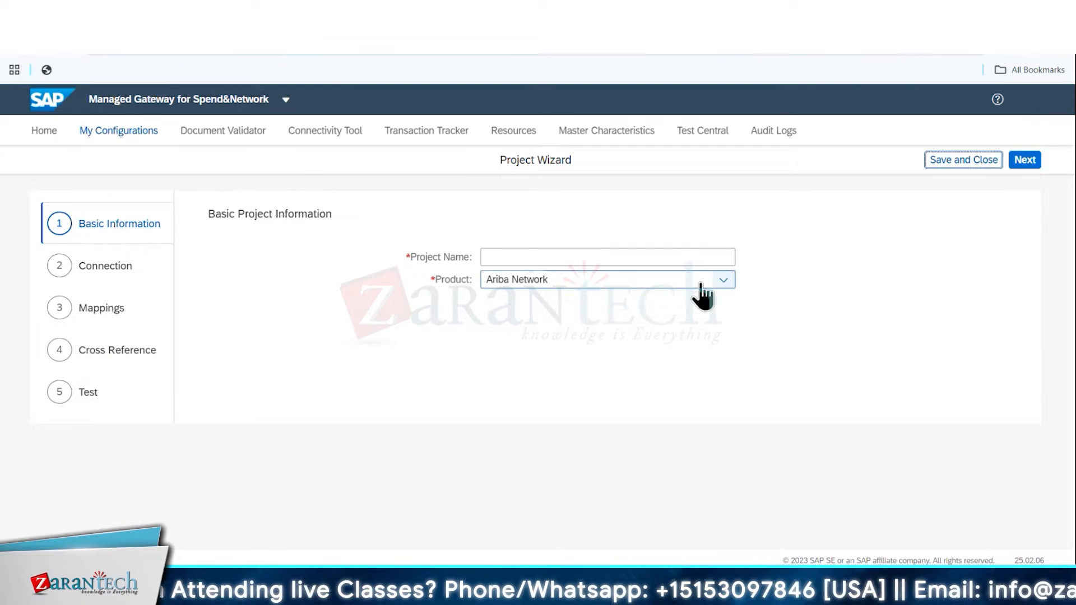
pyautogui.click(722, 281)
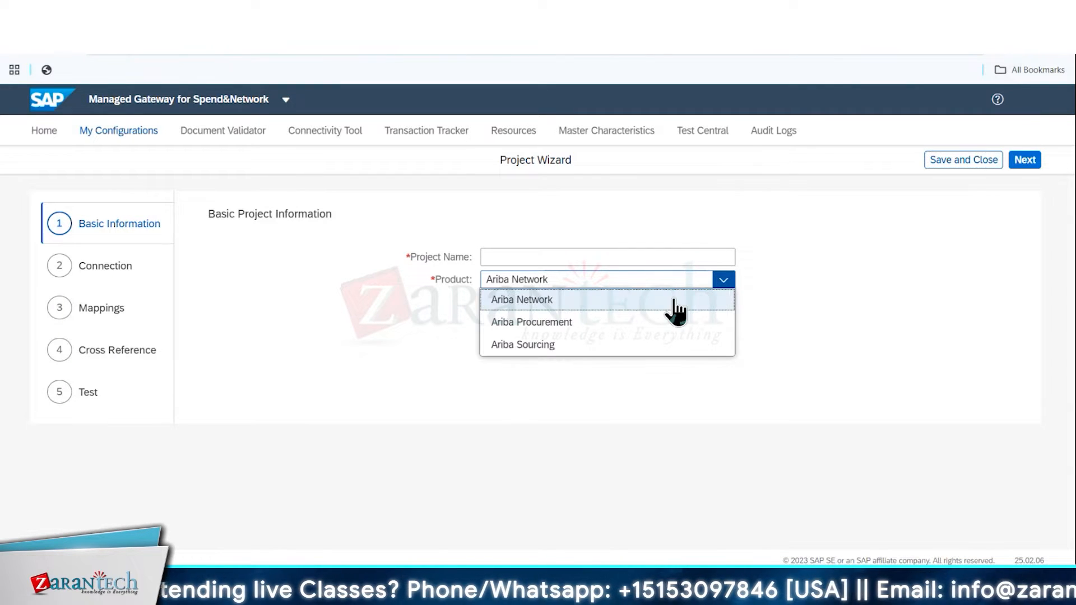
pyautogui.click(541, 324)
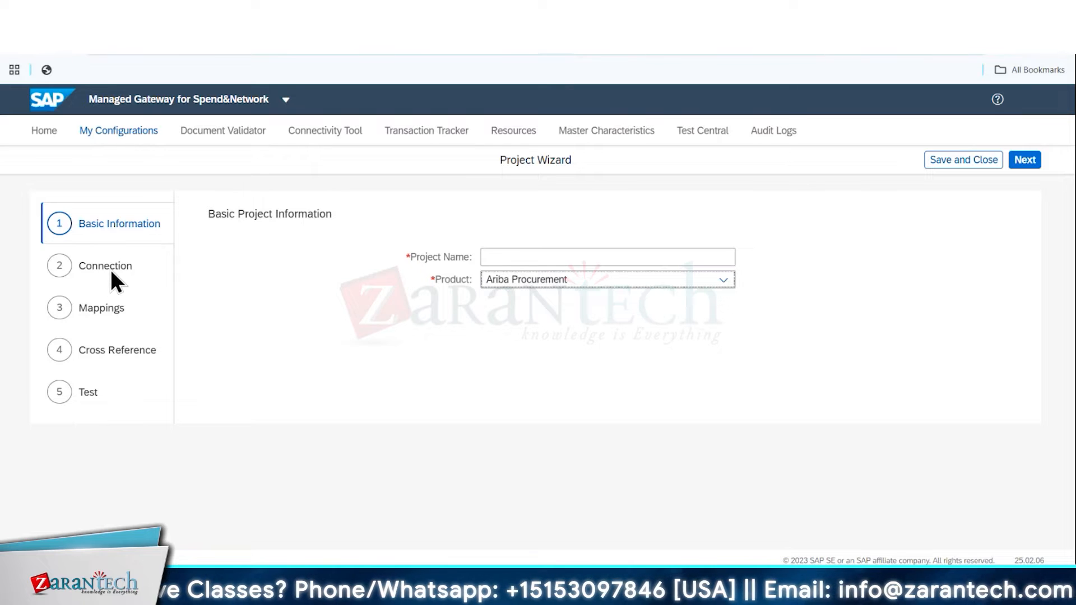
pyautogui.click(513, 256)
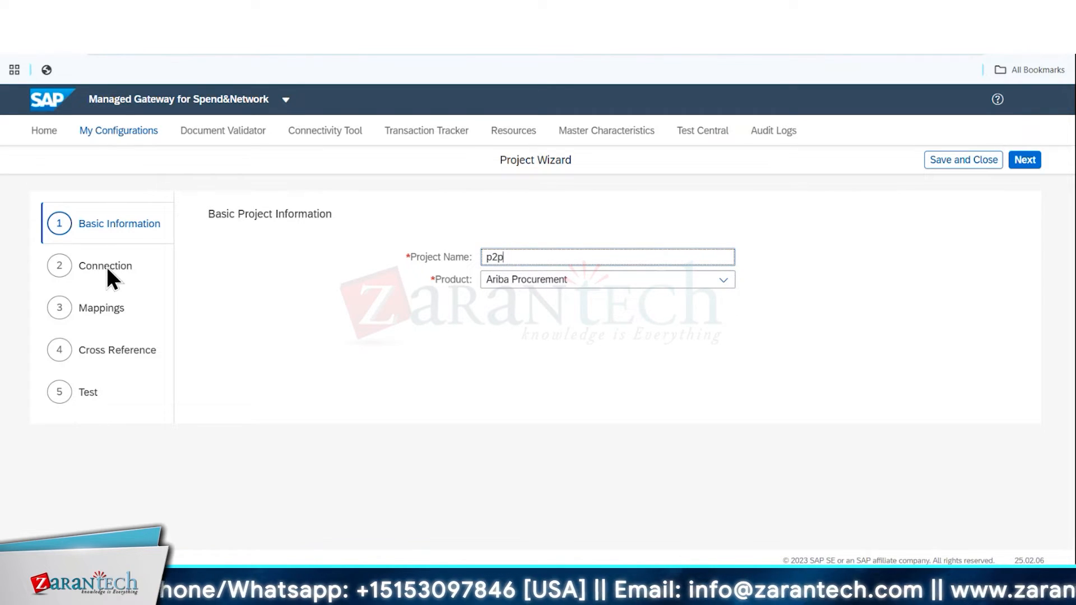
pyautogui.click(1017, 165)
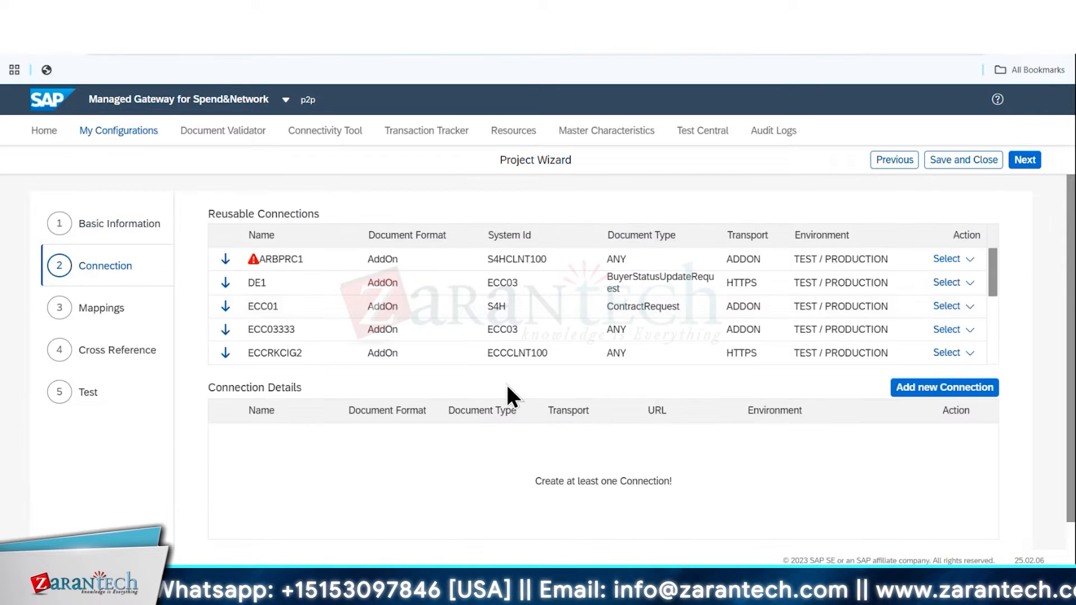
# Open a new connection form for the project and examine its transport types, environments and required credential fields
pyautogui.click(919, 394)
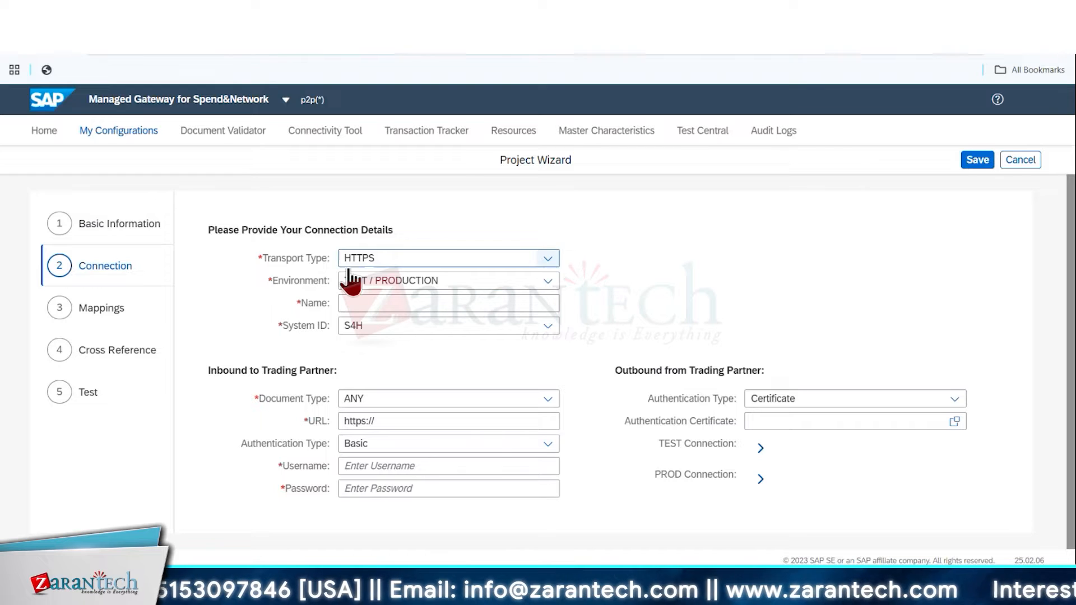
pyautogui.click(542, 259)
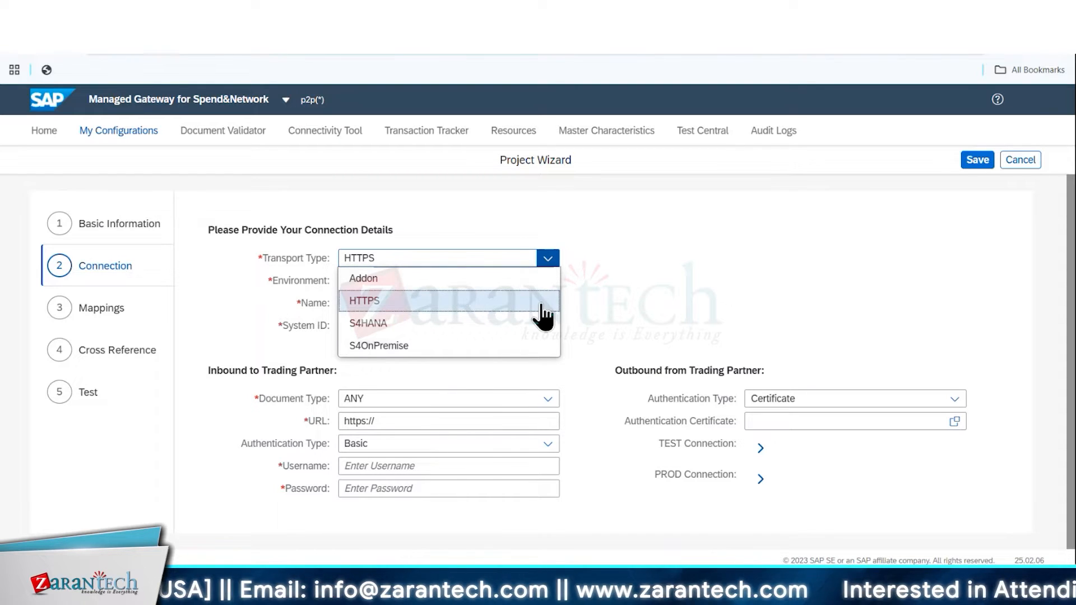
pyautogui.click(693, 303)
pyautogui.click(547, 281)
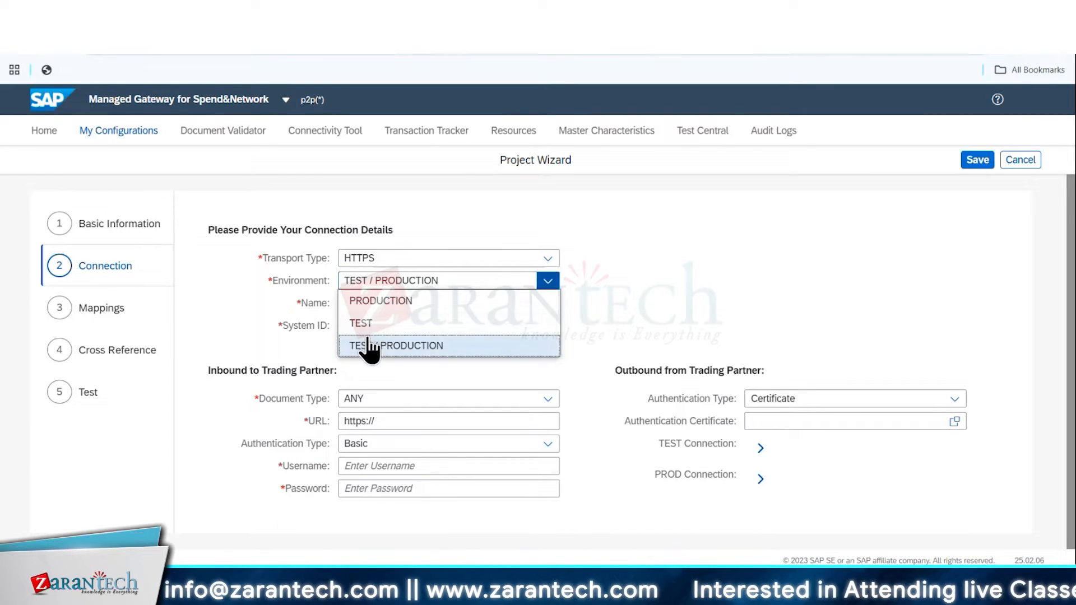
pyautogui.click(690, 308)
pyautogui.click(469, 303)
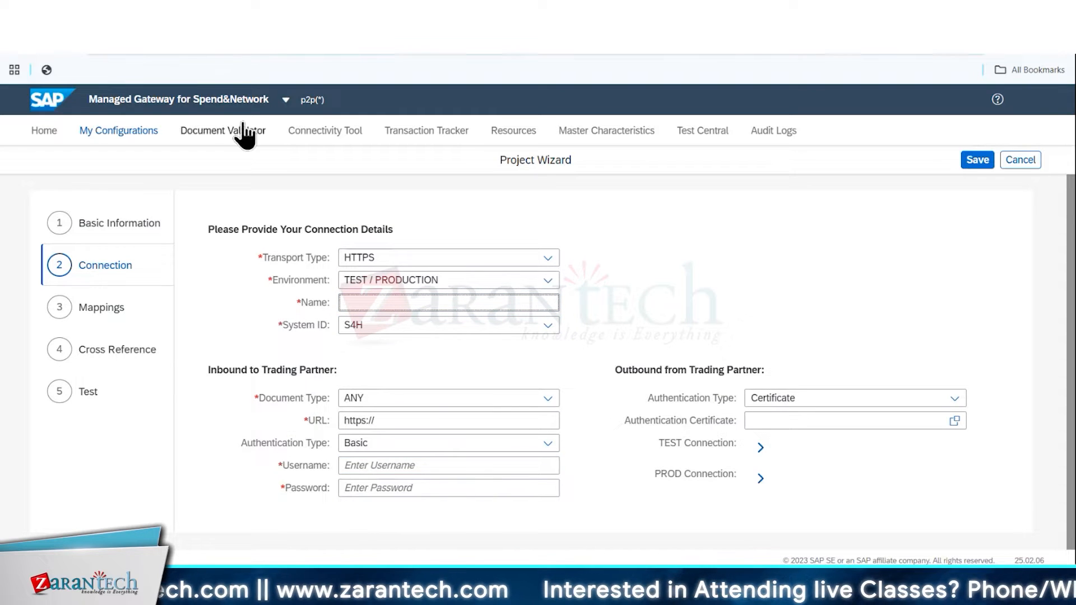
pyautogui.click(362, 466)
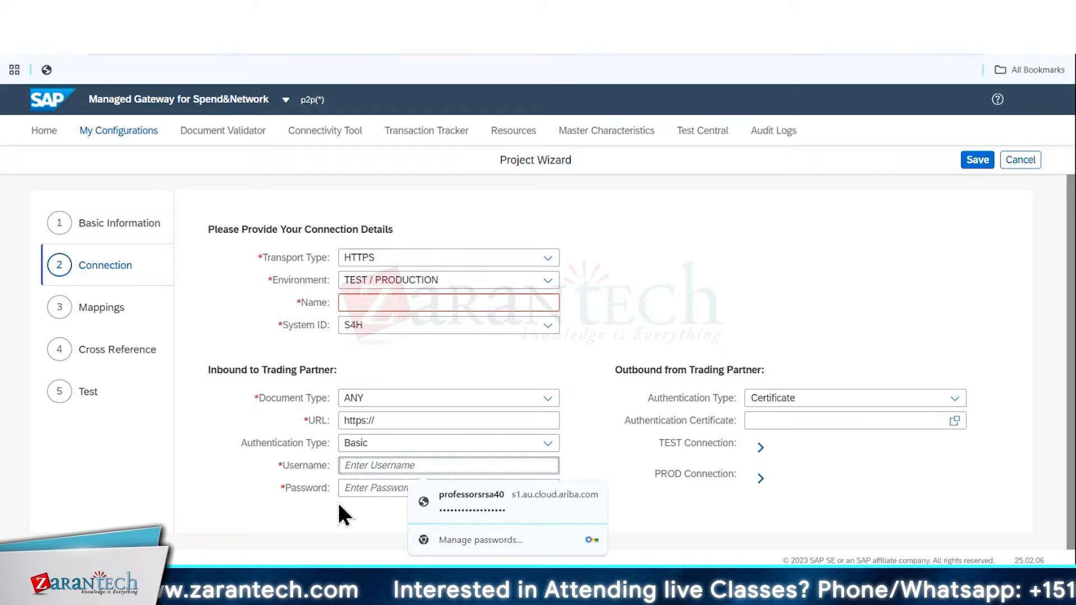
pyautogui.click(352, 504)
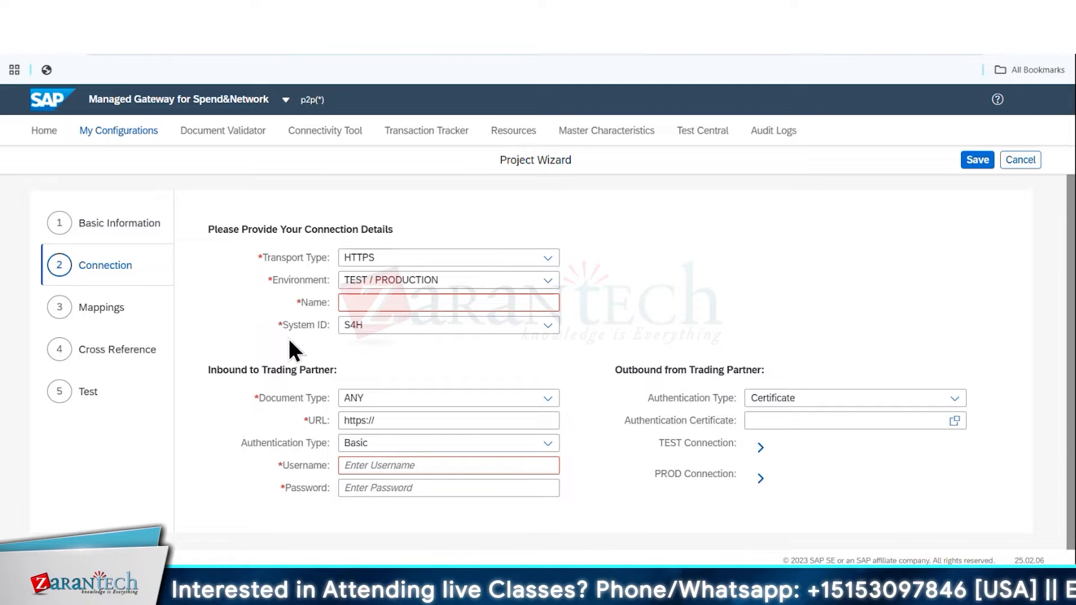
# Try to move on to Mappings and save the connection with its required fields blank, and cancel the new connection
pyautogui.click(109, 308)
pyautogui.click(660, 363)
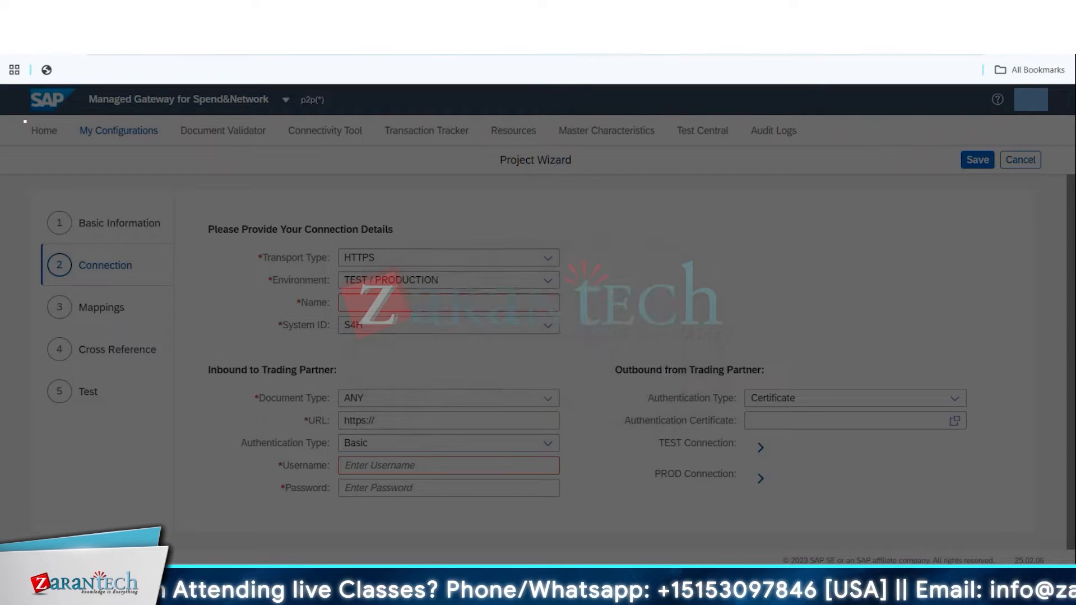
pyautogui.click(978, 160)
pyautogui.click(722, 364)
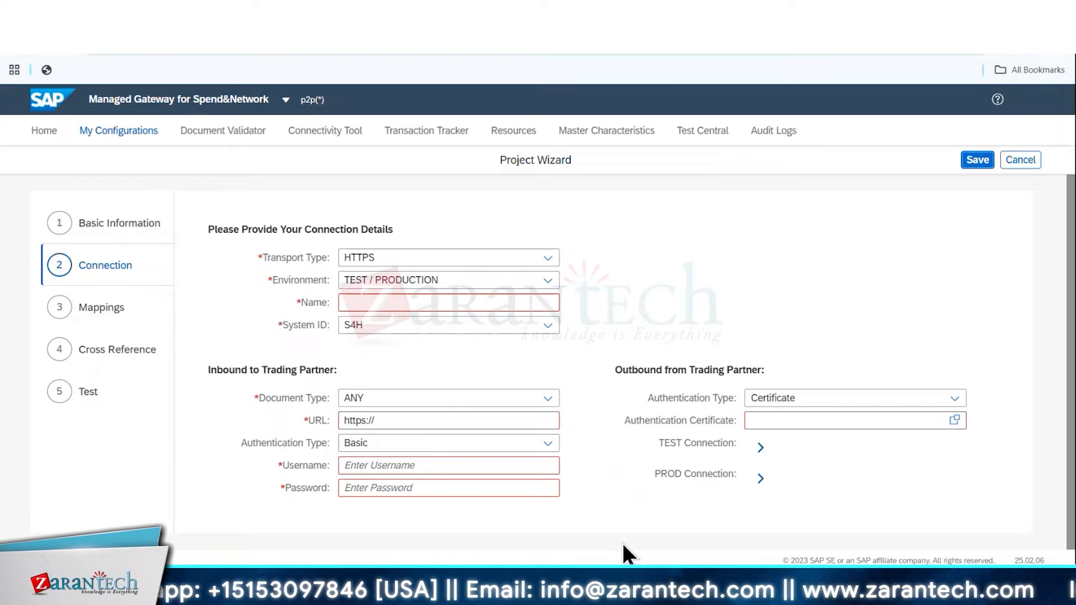
pyautogui.moveTo(746, 595)
pyautogui.click(790, 508)
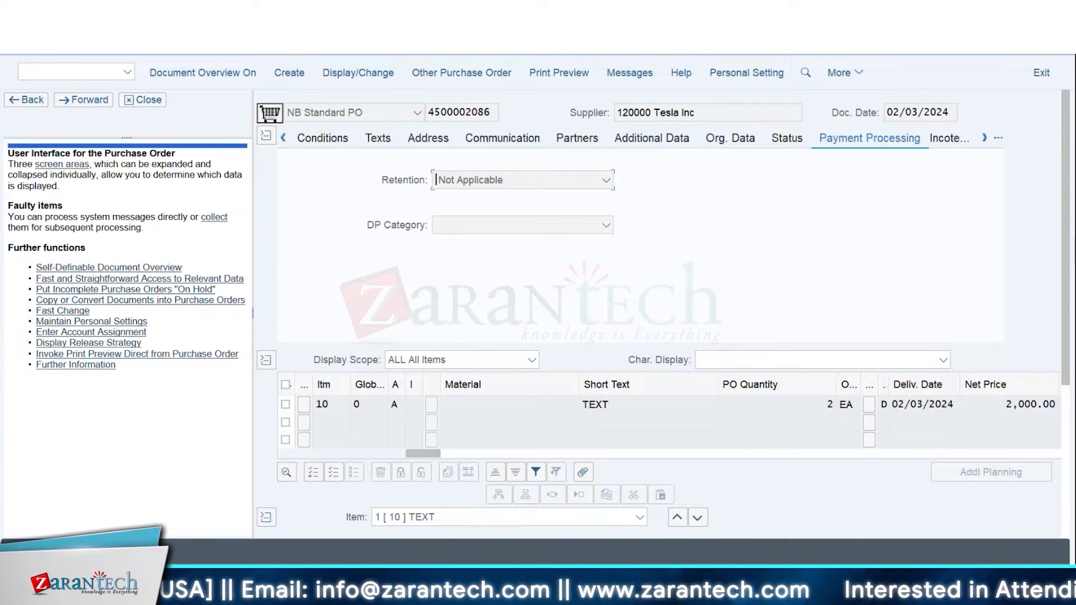
pyautogui.moveTo(515, 592)
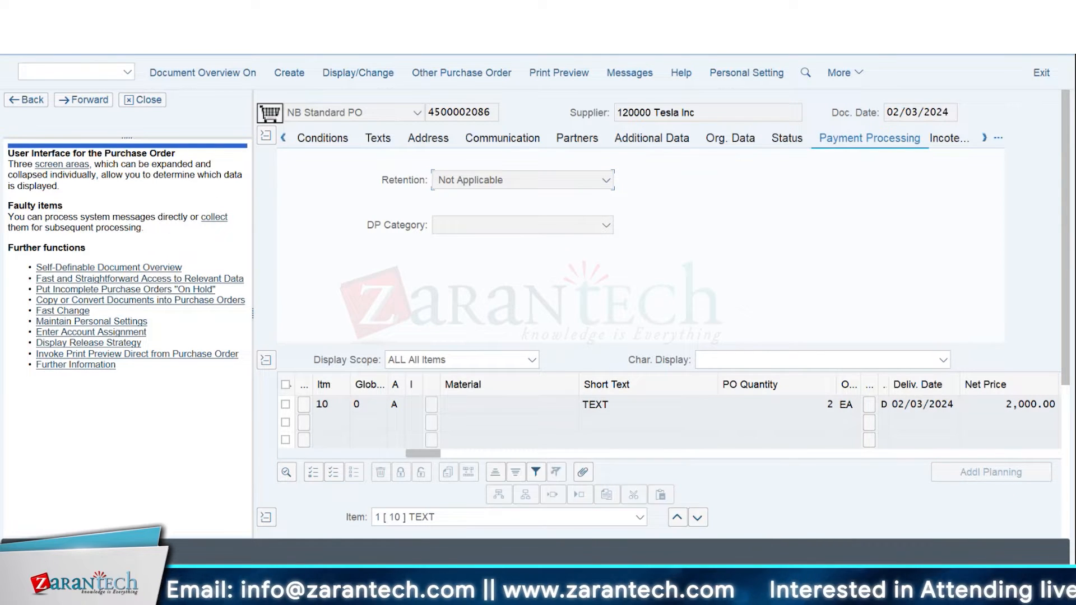
pyautogui.click(996, 11)
pyautogui.click(1021, 161)
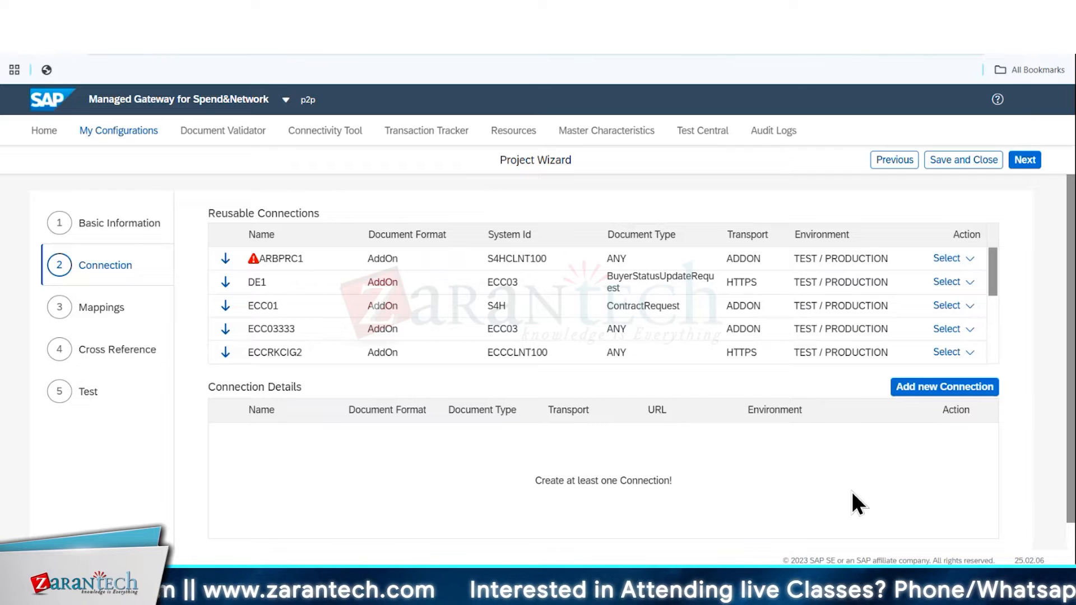
# Switch to SAP GUI, open the customizing implementation guide and expand Integration with Other SAP Components
pyautogui.moveTo(732, 587)
pyautogui.click(775, 531)
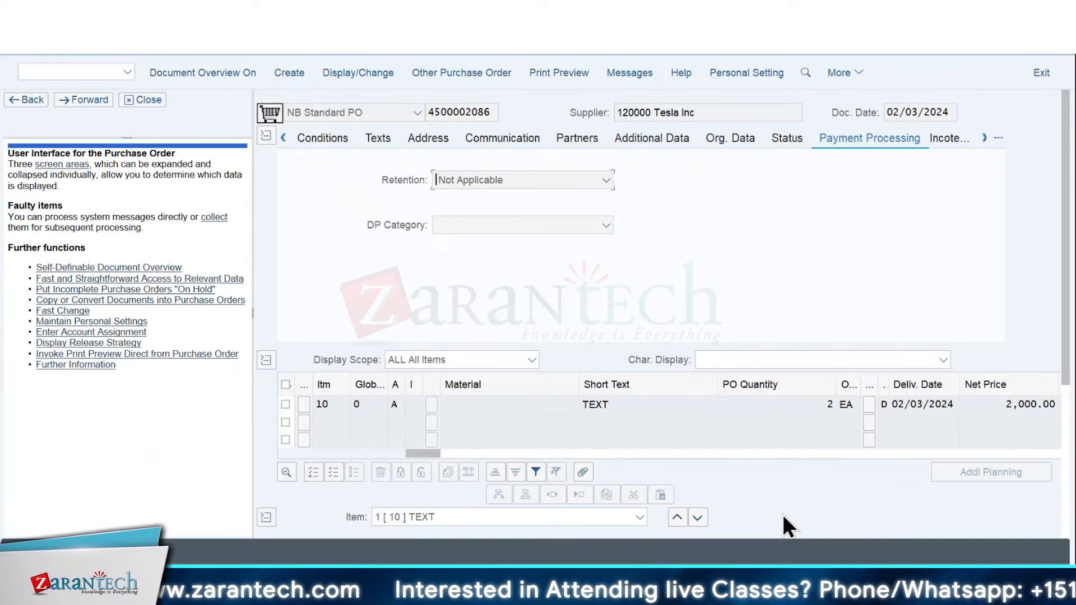
pyautogui.press('Return')
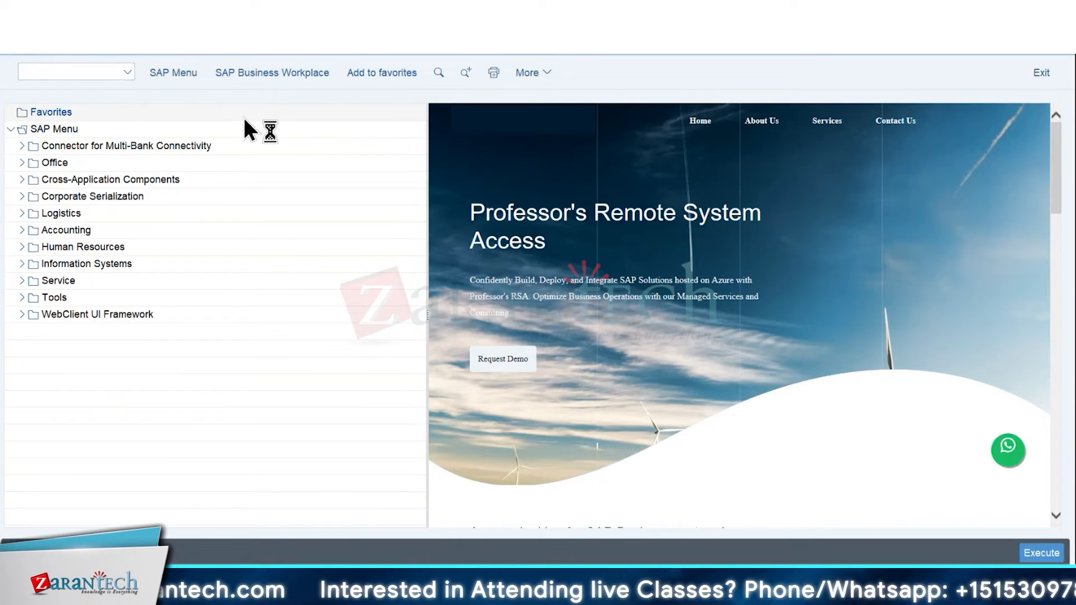
pyautogui.click(205, 73)
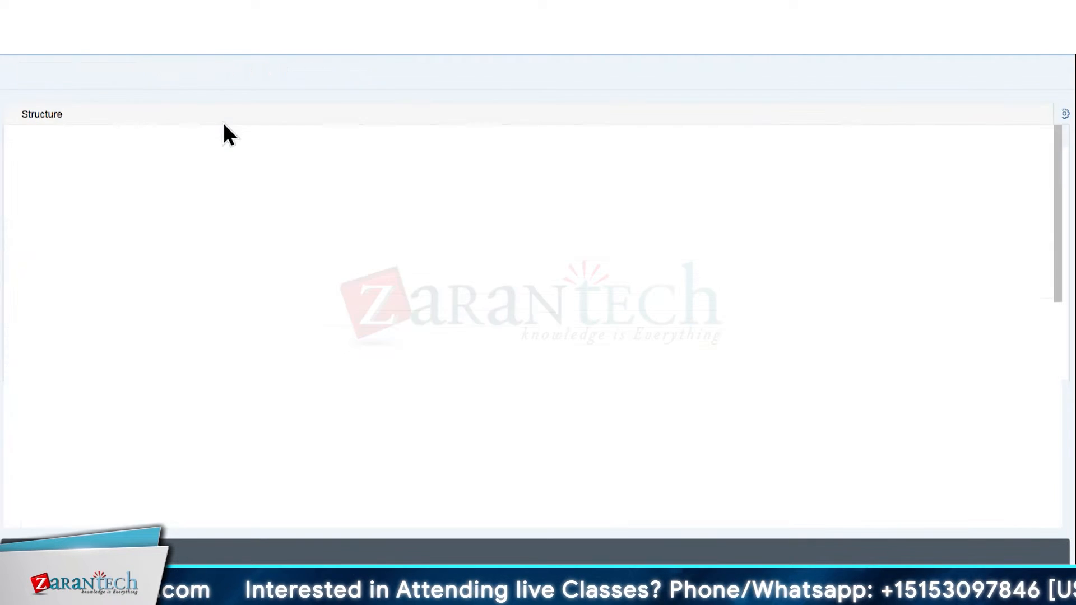
pyautogui.scroll(-20, 287, 264)
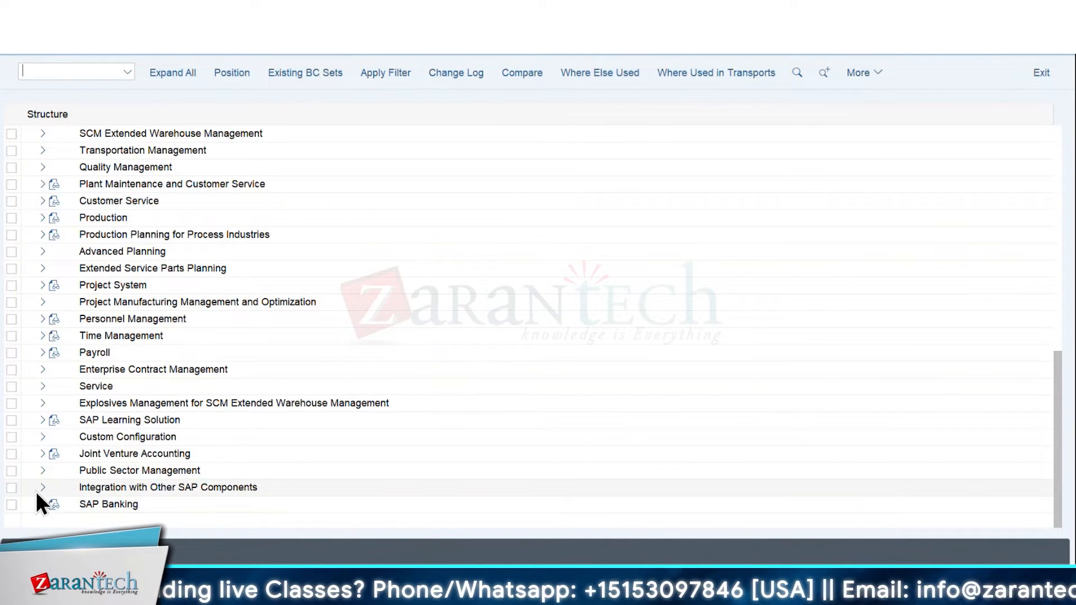
pyautogui.click(92, 488)
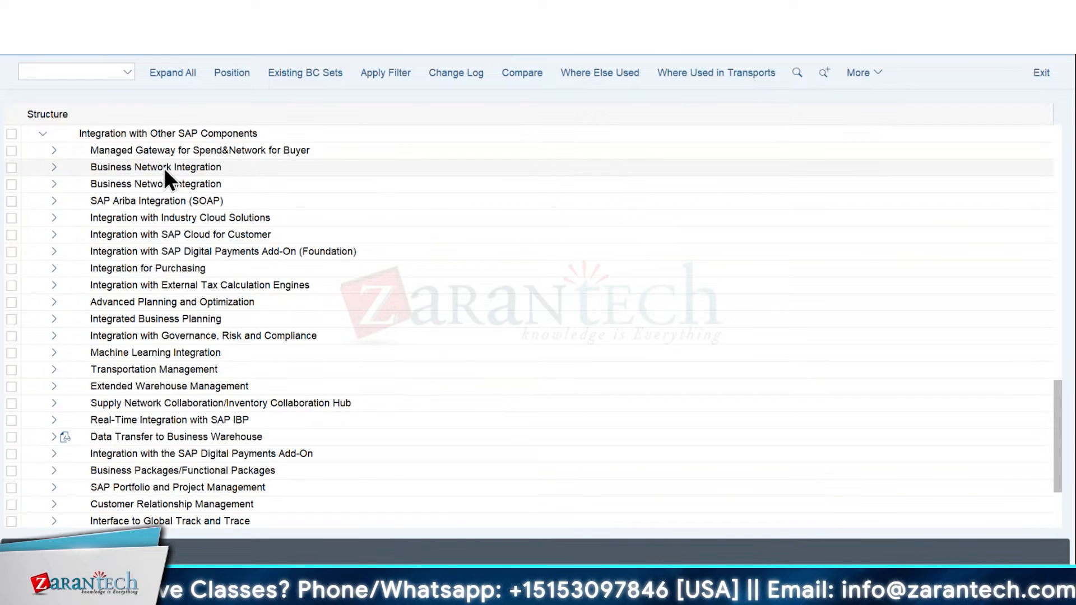
# Expand Managed Gateway for Spend&Network for Buyer and examine its Global Settings and Master Data Integration activities
pyautogui.click(391, 586)
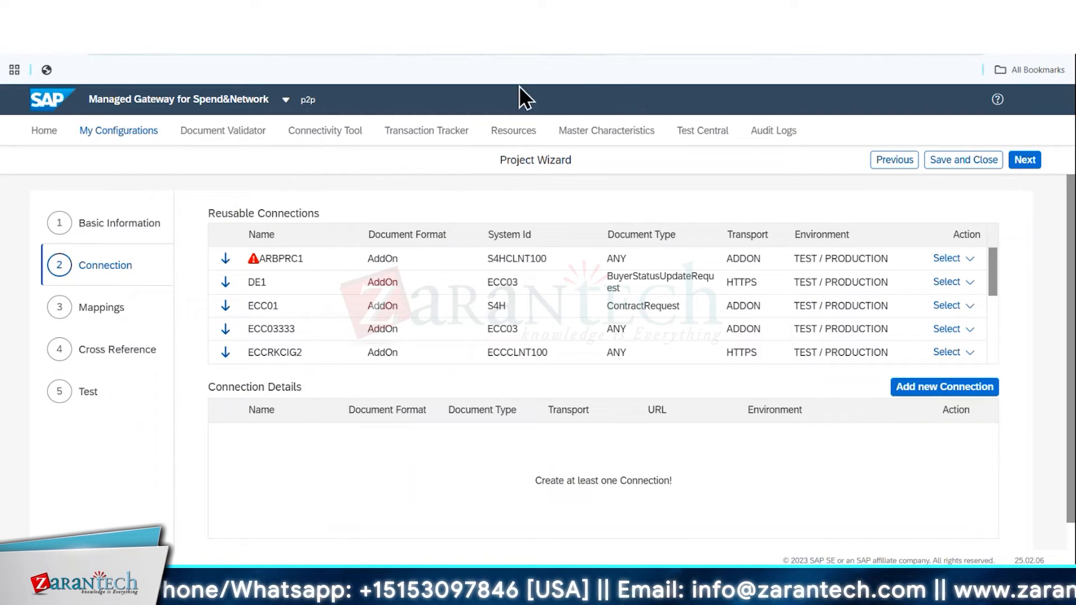
pyautogui.hotkey('alt', 'Tab')
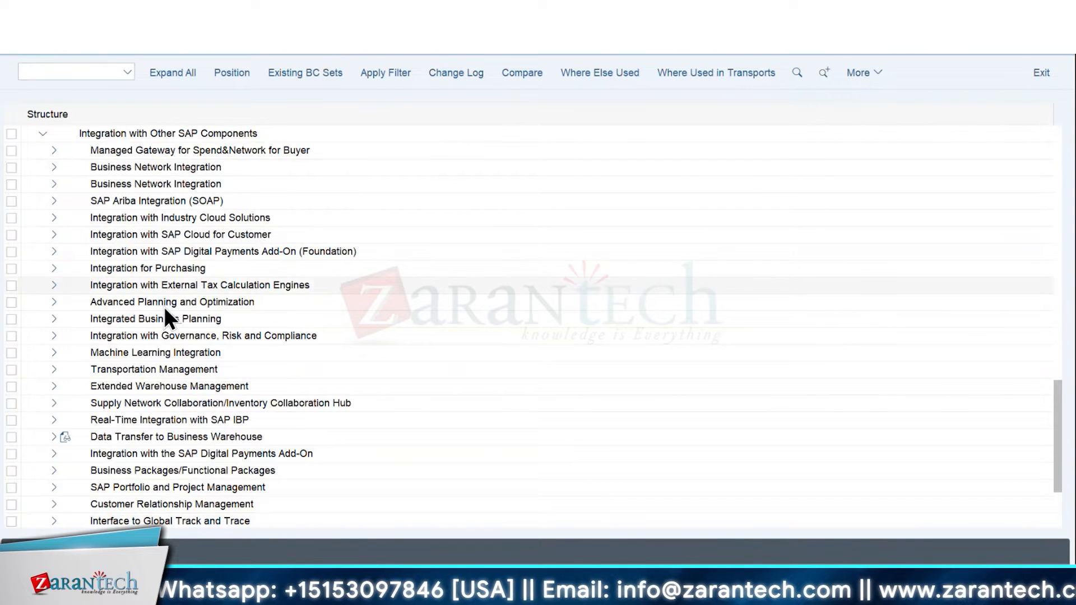
pyautogui.click(54, 150)
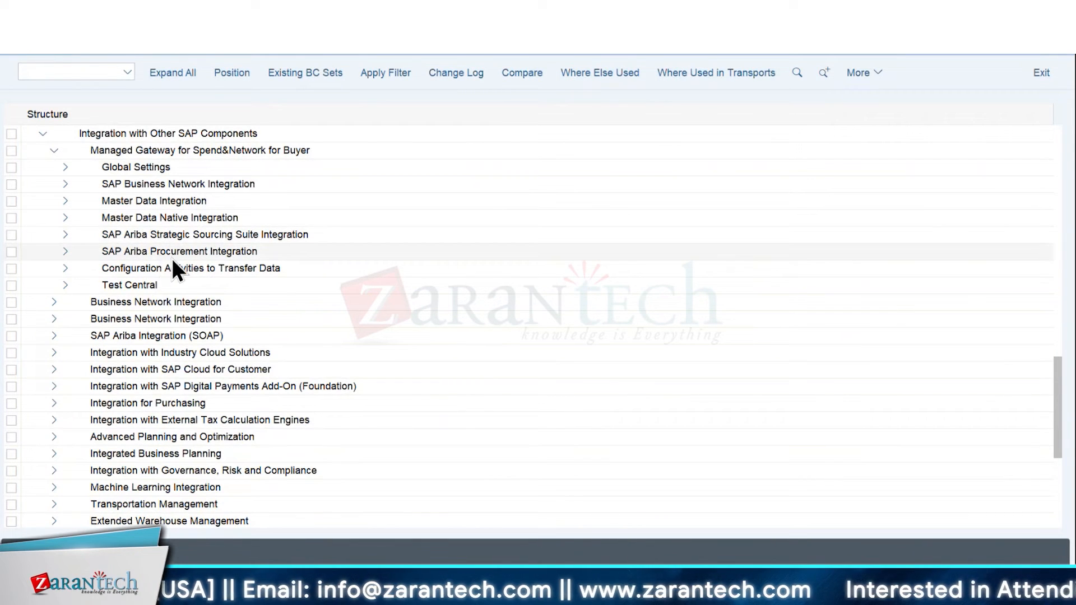
pyautogui.click(66, 168)
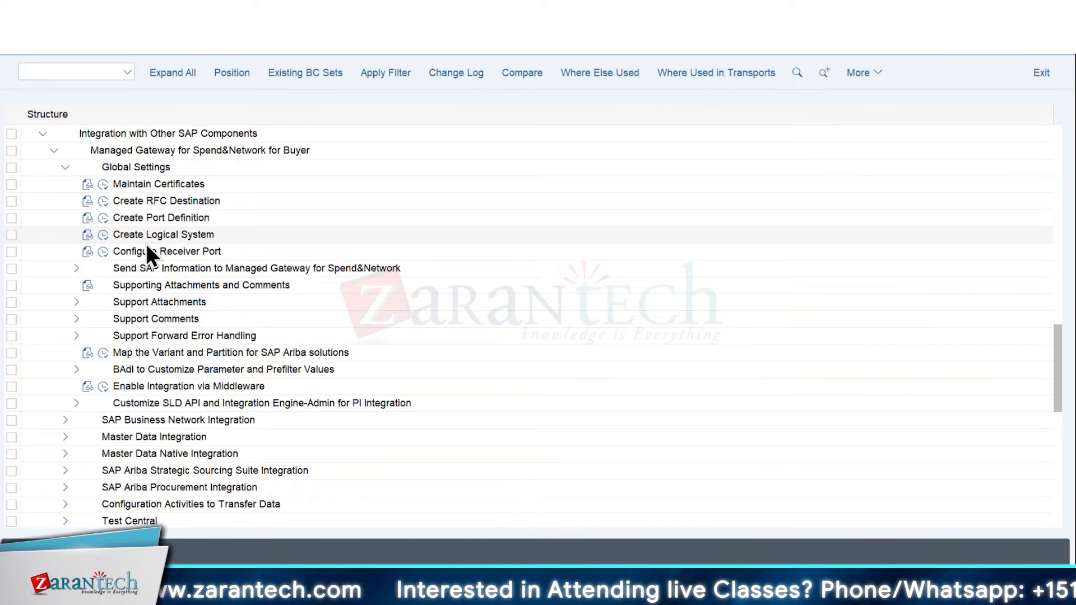
pyautogui.click(66, 168)
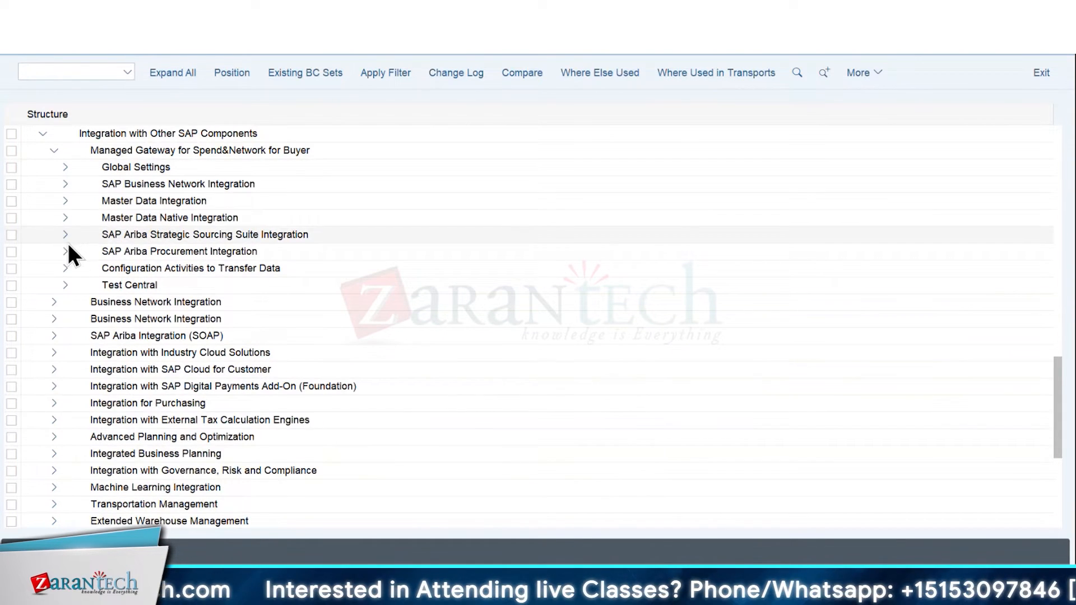
pyautogui.click(65, 200)
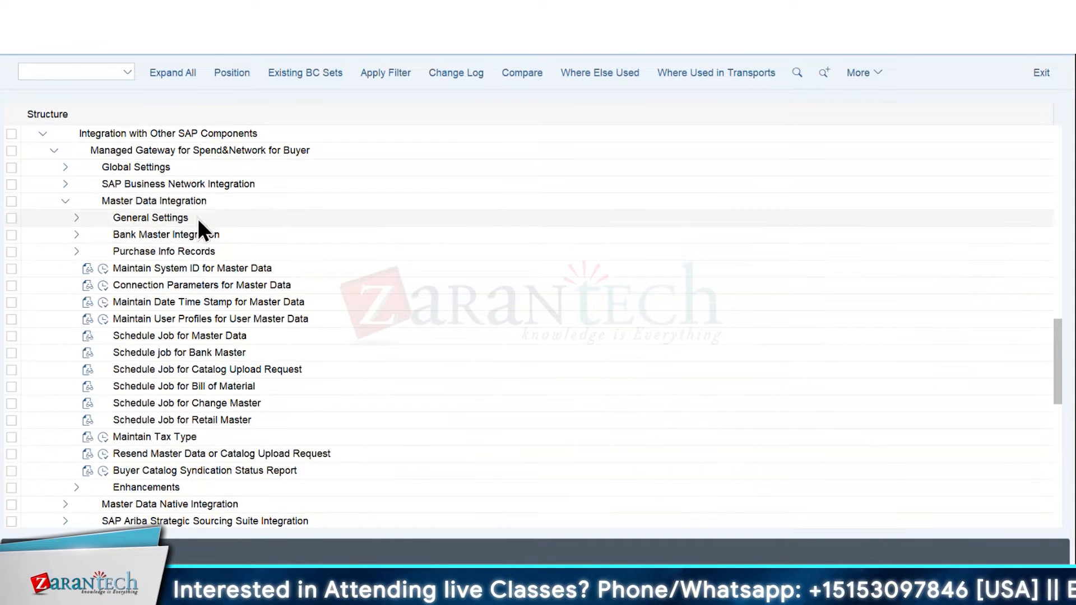
# Browse the SAP Business Network, SAP Ariba Procurement and Strategic Sourcing Suite Integration activities under Managed Gateway for Spend&Network for Buyer
pyautogui.click(63, 201)
pyautogui.click(65, 184)
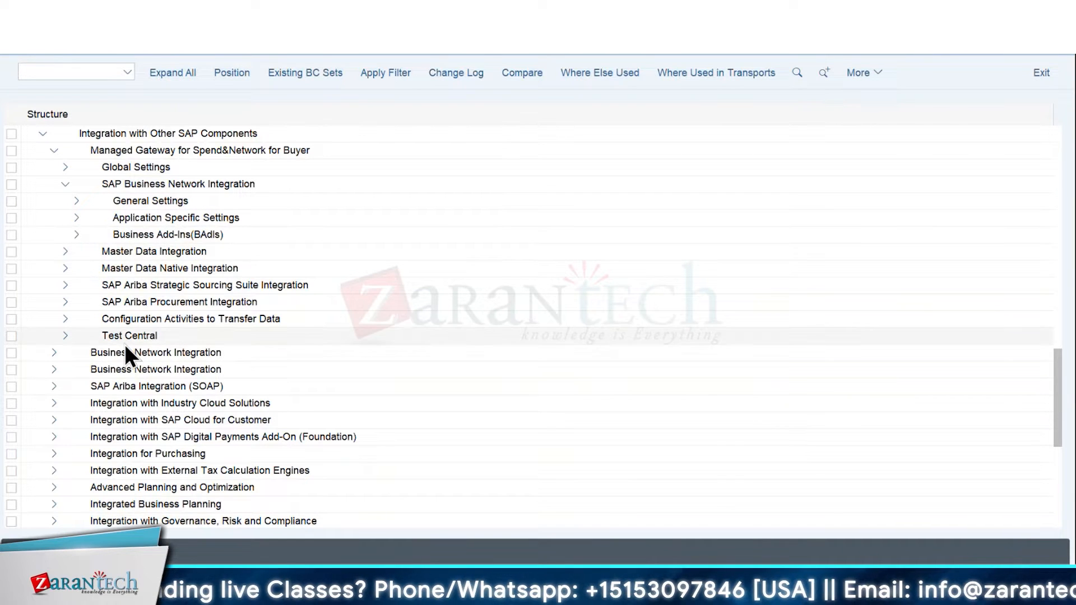
pyautogui.click(67, 303)
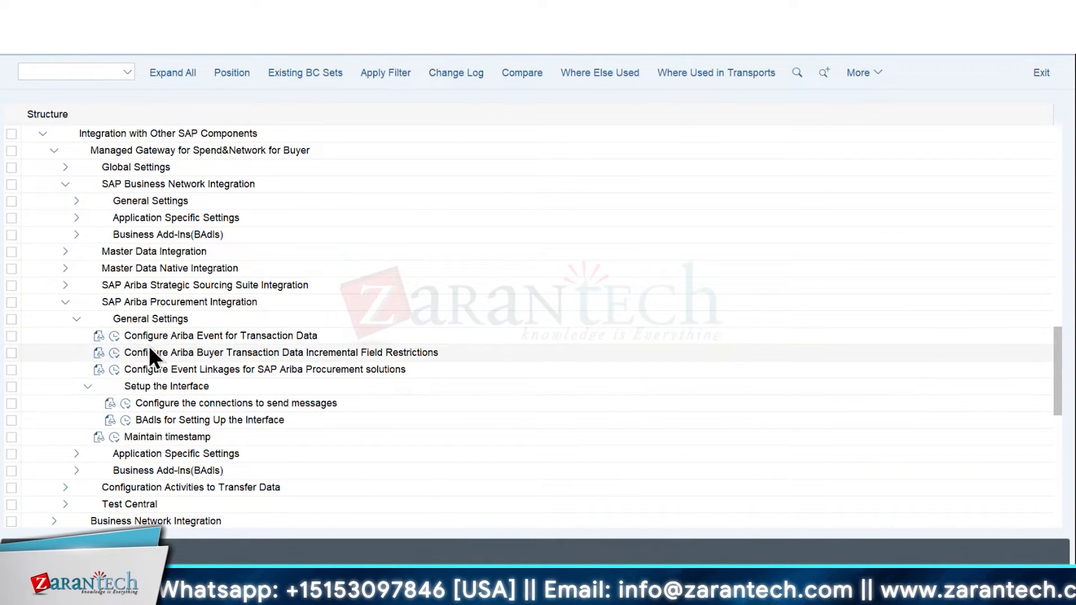
pyautogui.click(65, 303)
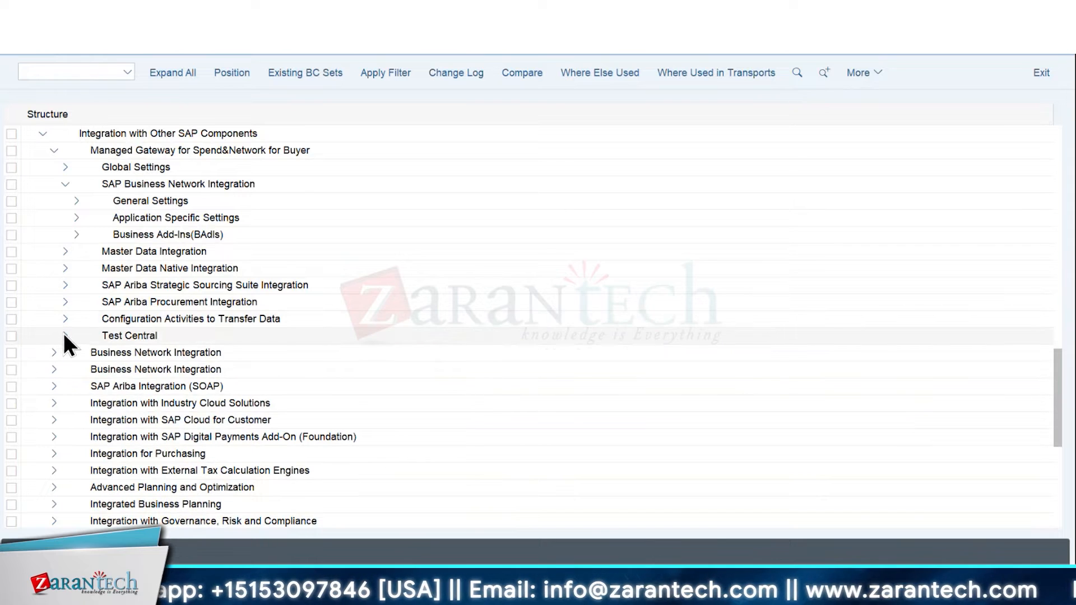
pyautogui.click(66, 285)
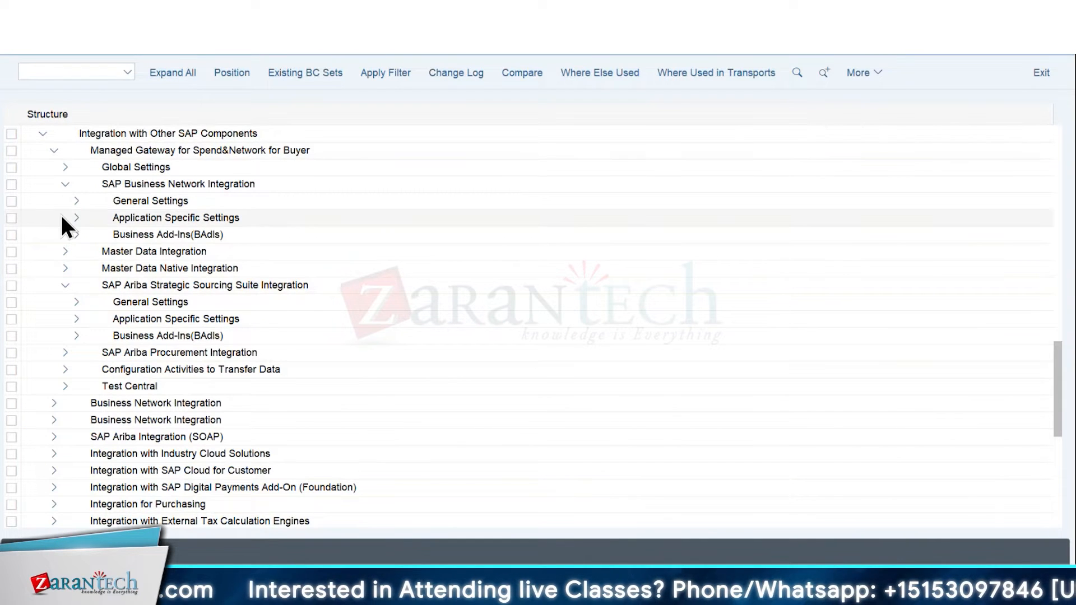
# Expand Global Settings, read the documentation of the Maintain Certificates activity, close it and review the remaining activities
pyautogui.click(66, 168)
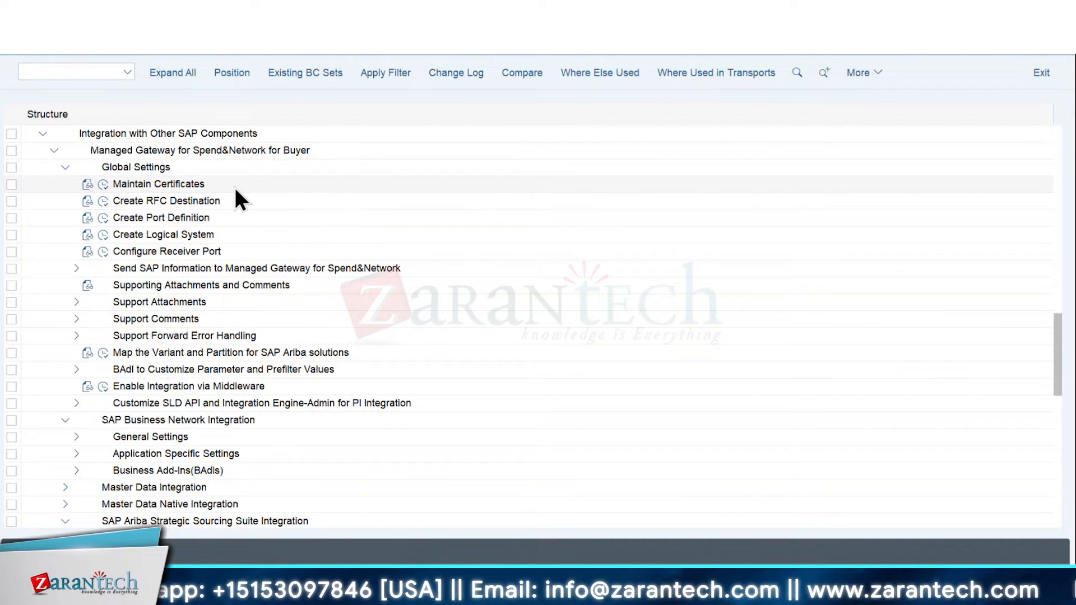
pyautogui.click(87, 187)
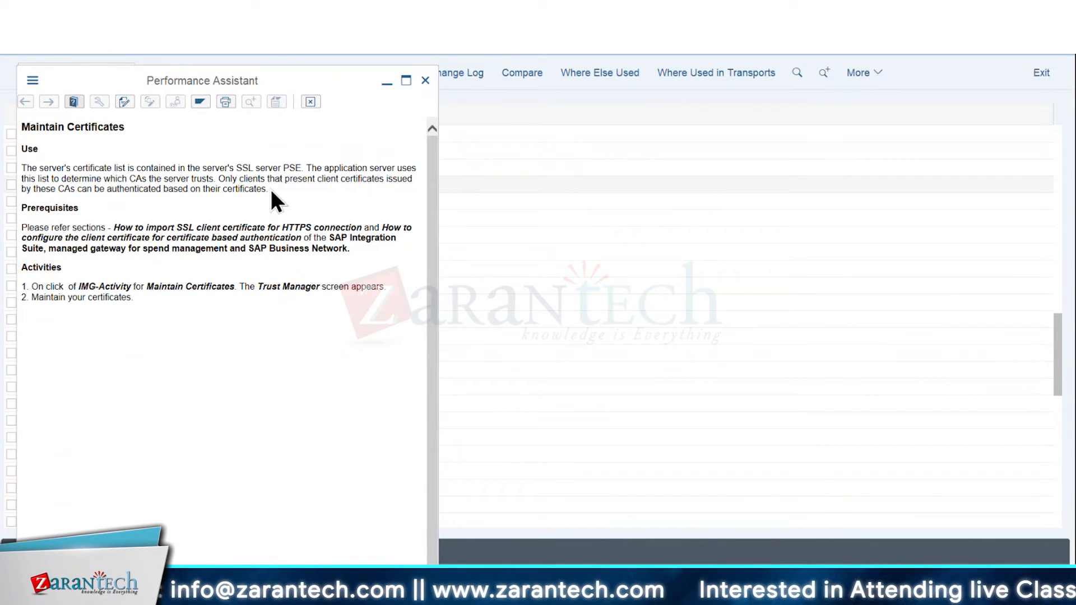
pyautogui.click(425, 81)
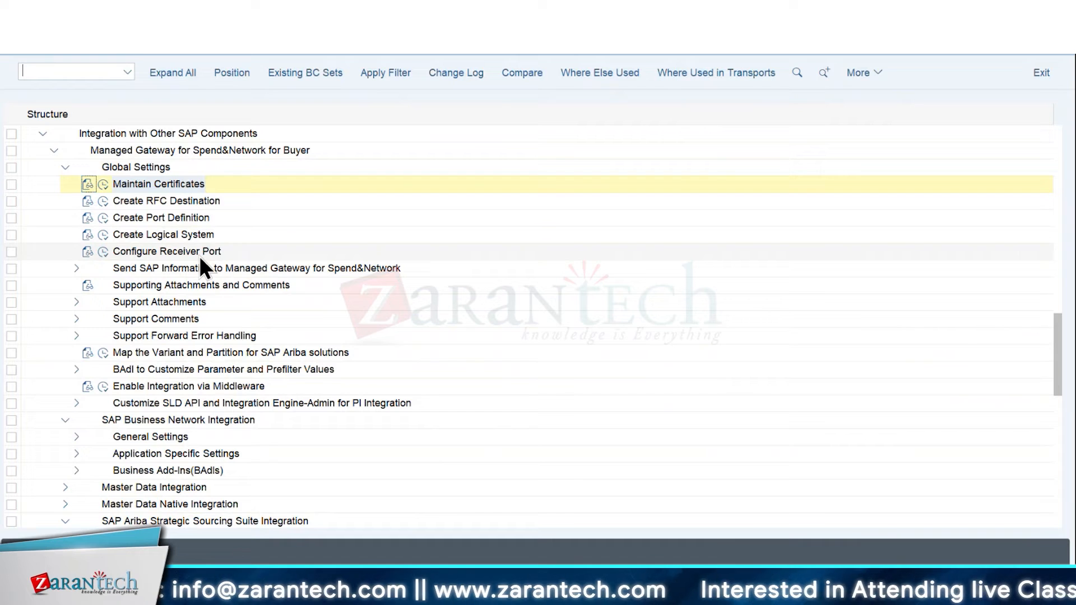
pyautogui.click(193, 179)
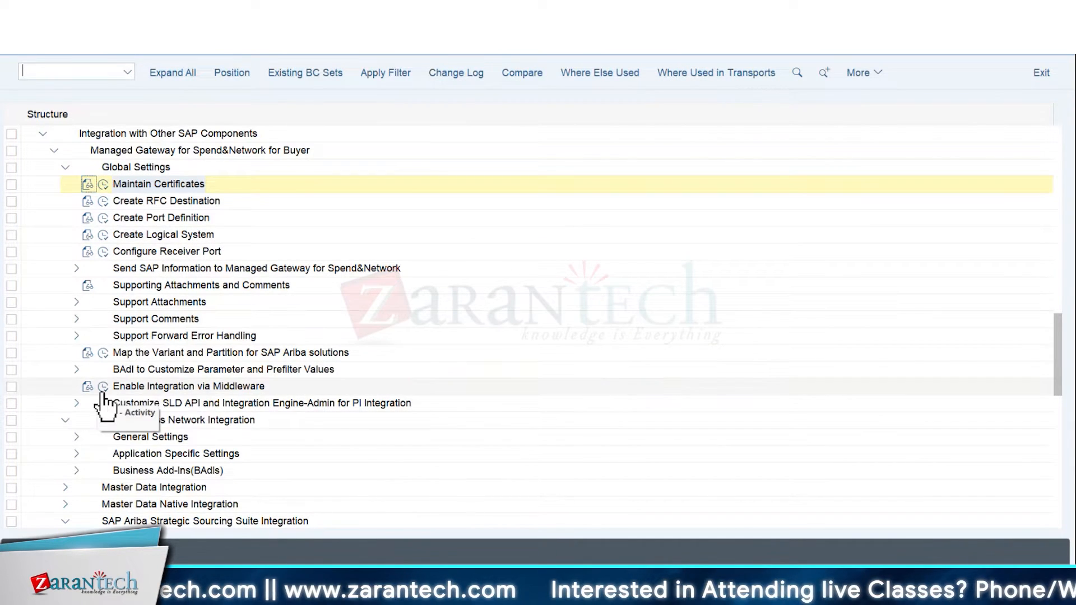
pyautogui.scroll(-1, 104, 280)
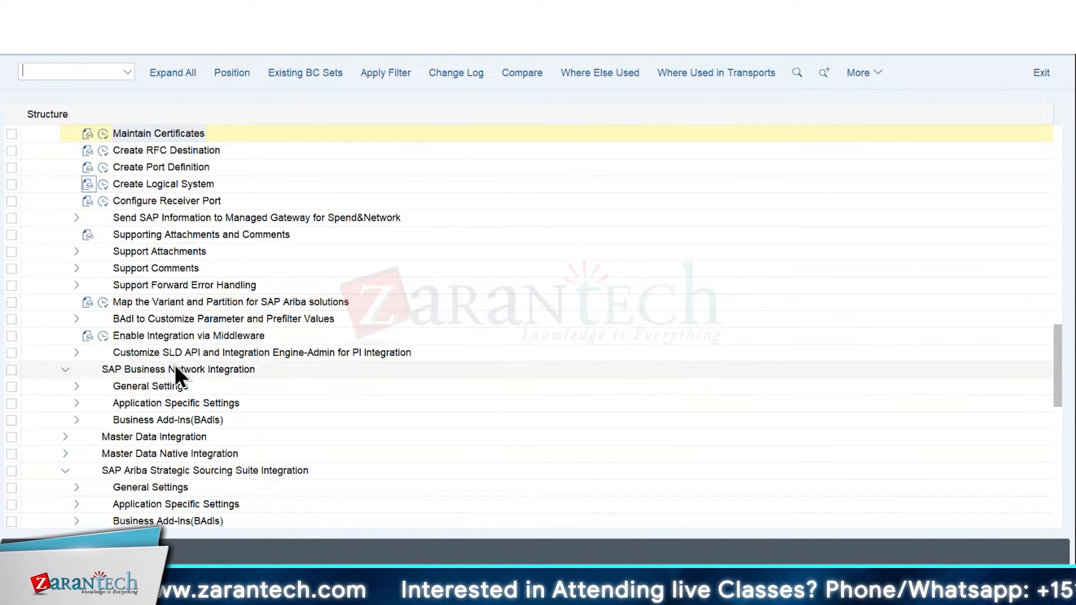
pyautogui.scroll(-1, 174, 367)
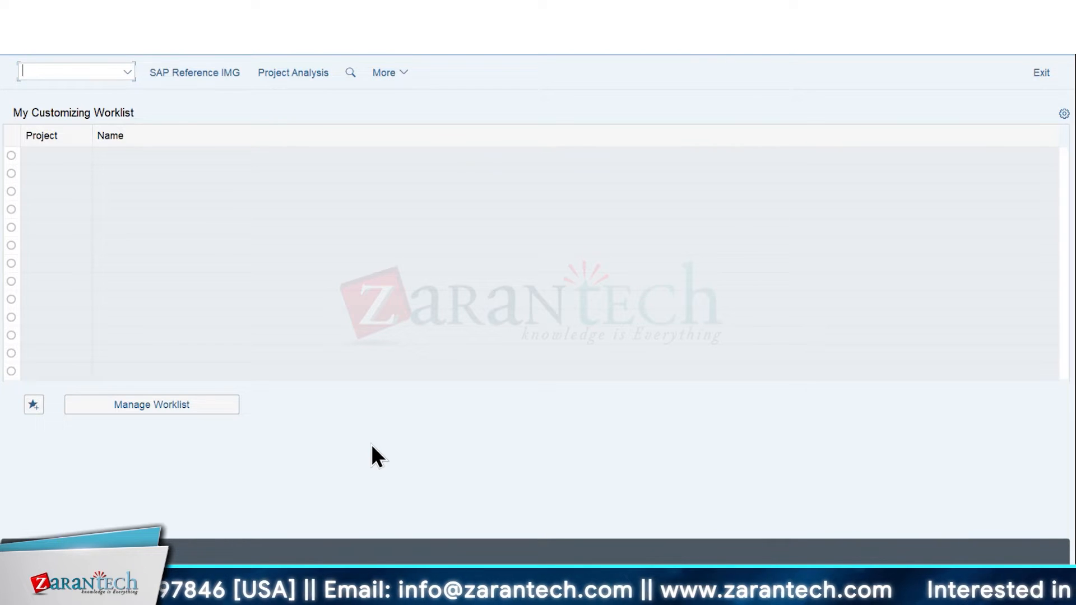
# Leave the customizing worklist for the SAP Easy Access start screen and run transaction ME23N to display purchase orders
pyautogui.write('me23n')
pyautogui.press('Return')
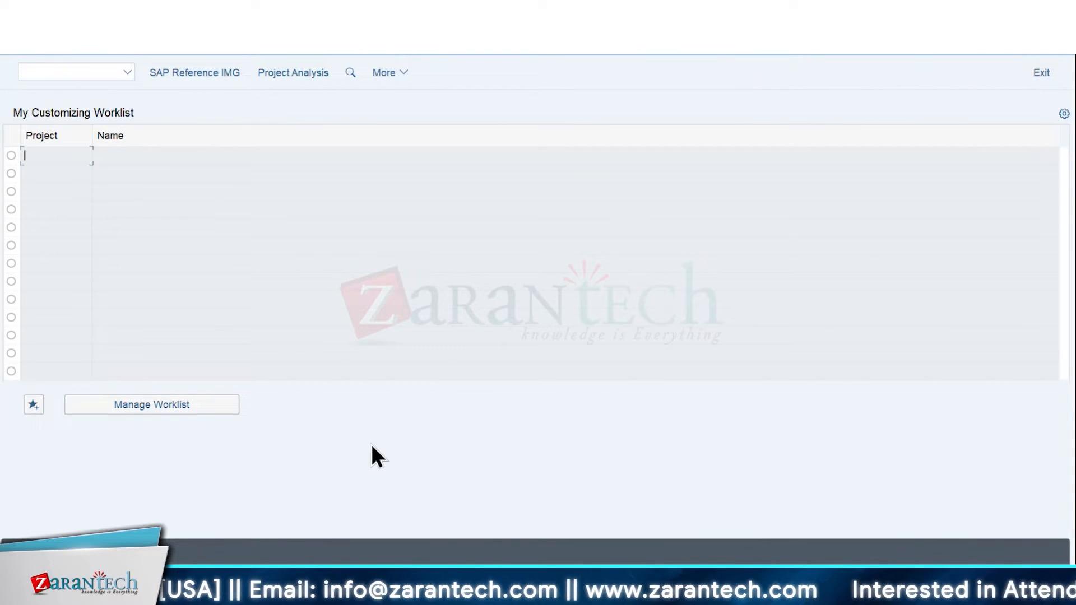
pyautogui.click(34, 45)
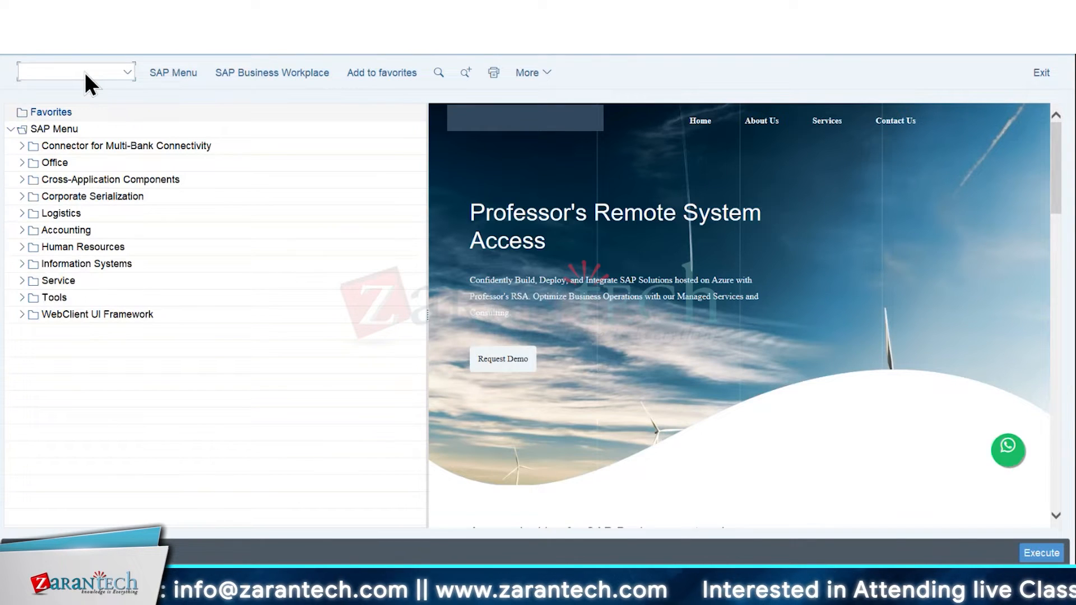
pyautogui.write('me23n')
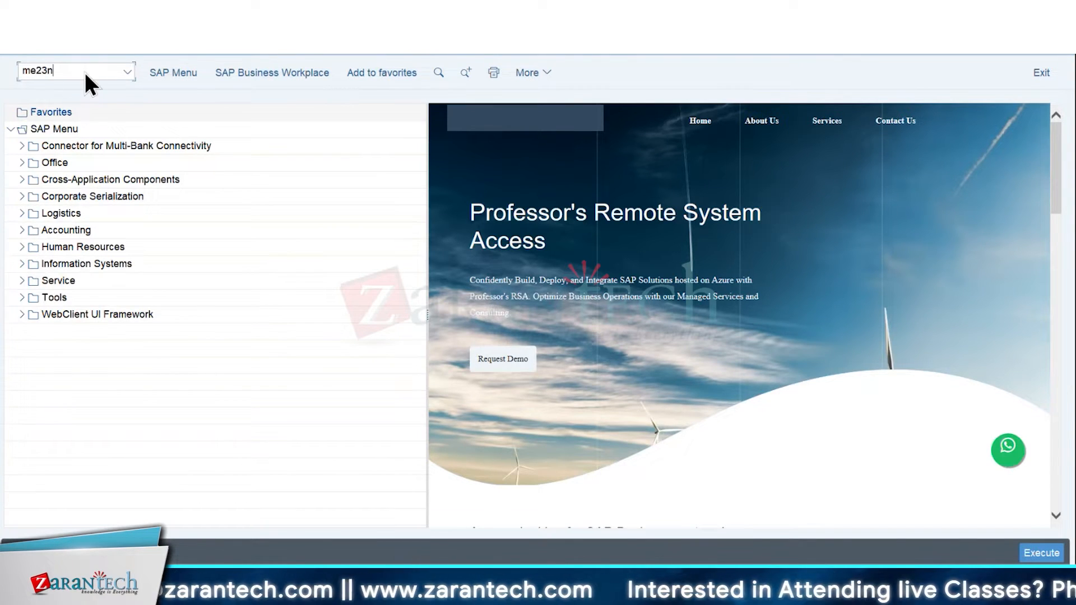
pyautogui.press('Return')
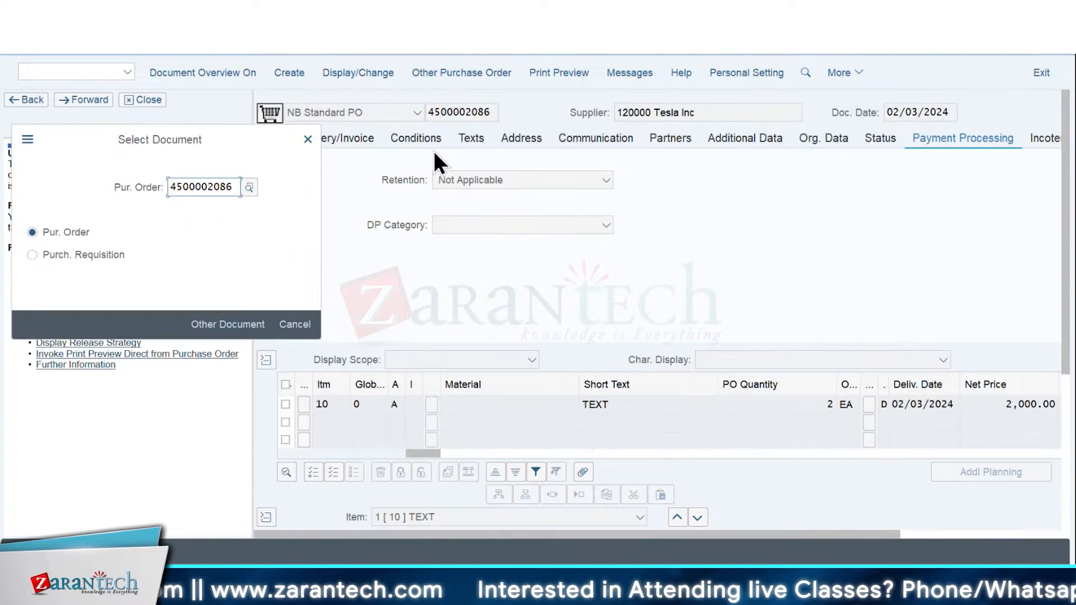
# Look up and open the purchase order for asset 200011 in company code 1710, and view its header status
pyautogui.moveTo(239, 187); pyautogui.dragTo(120, 186)
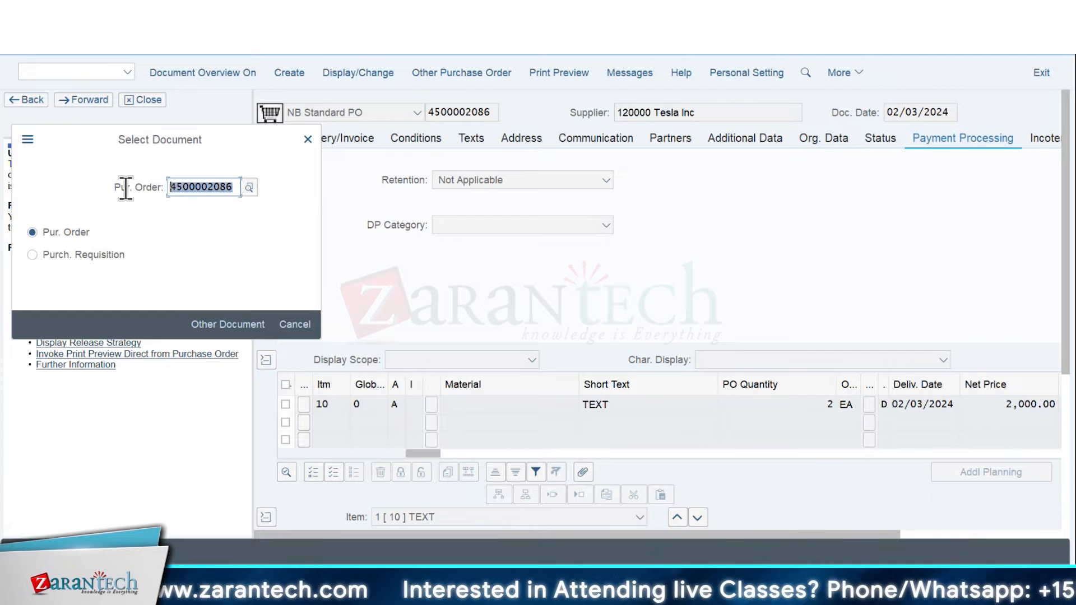
pyautogui.click(250, 188)
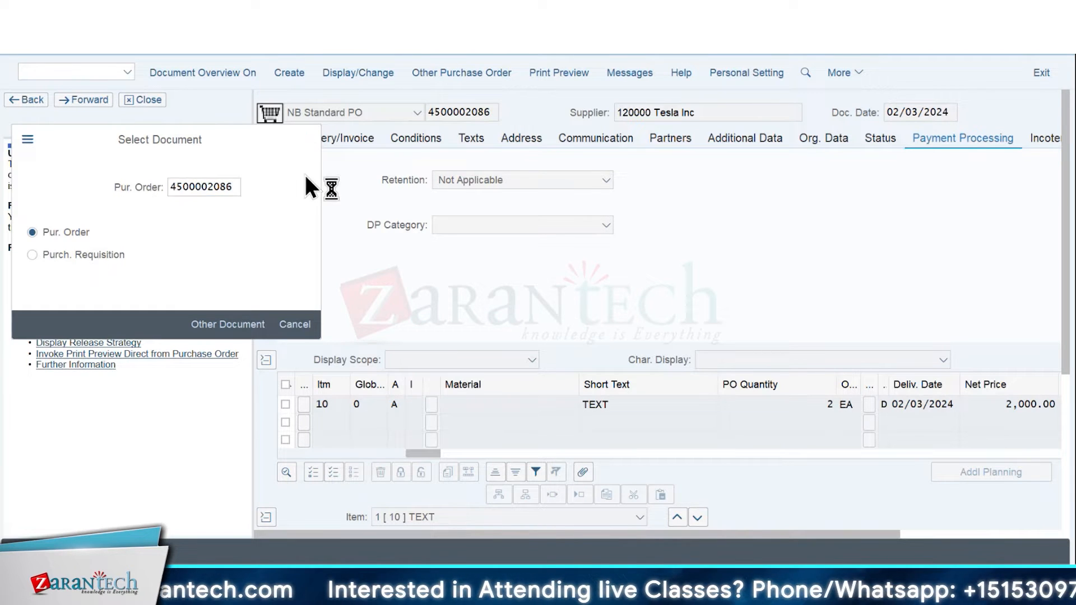
pyautogui.click(469, 533)
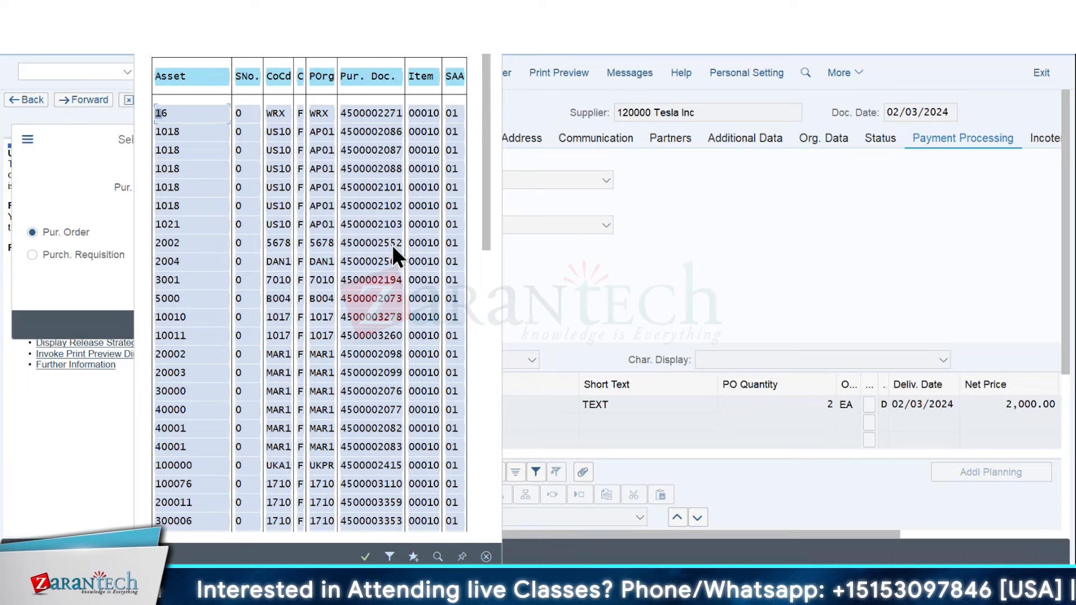
pyautogui.doubleClick(378, 506)
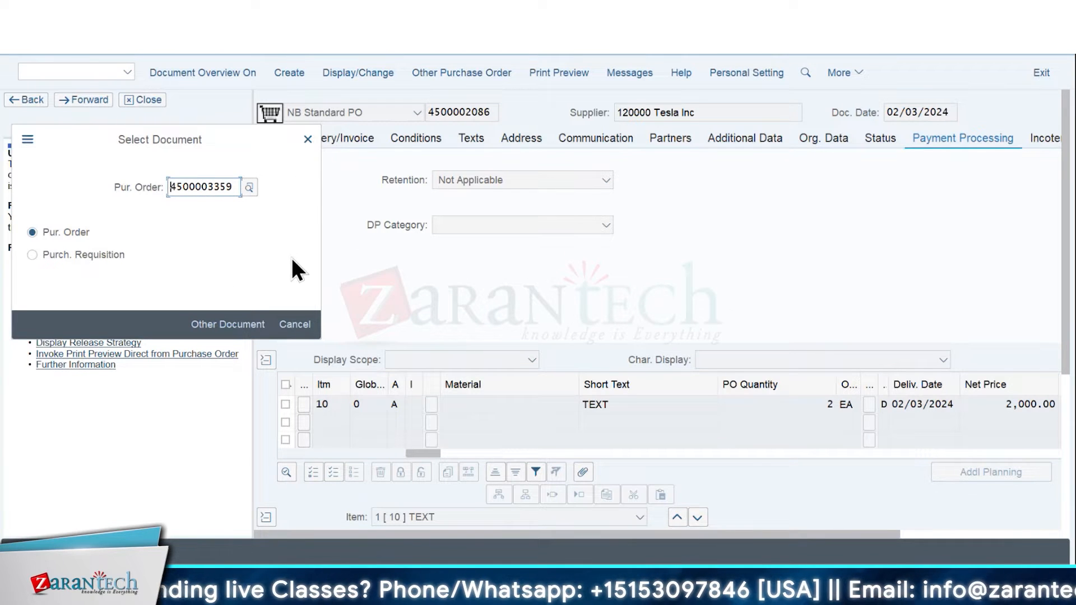
pyautogui.press('Return')
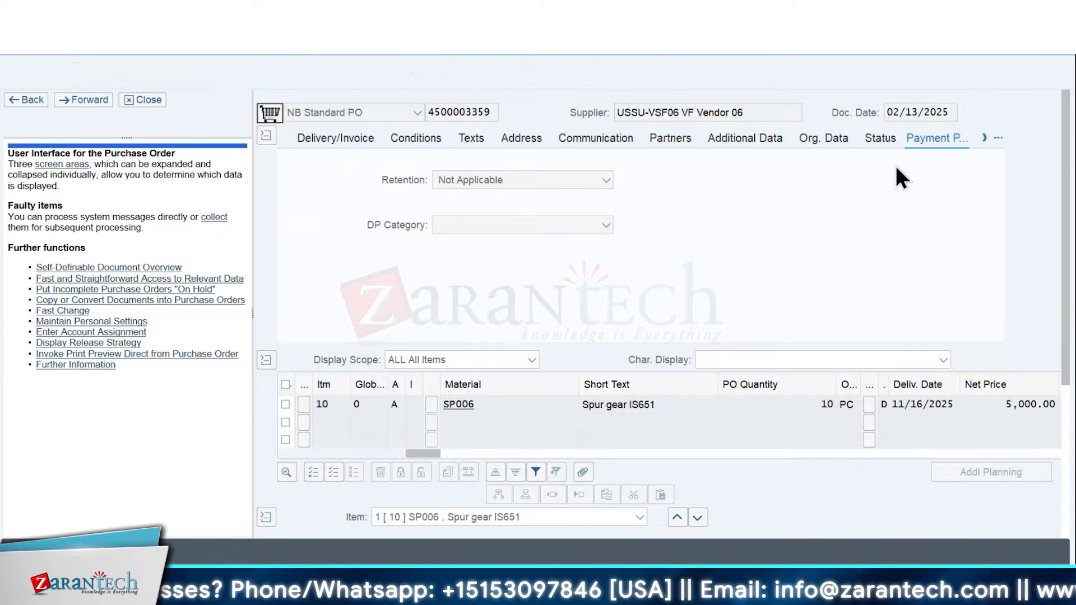
pyautogui.click(880, 138)
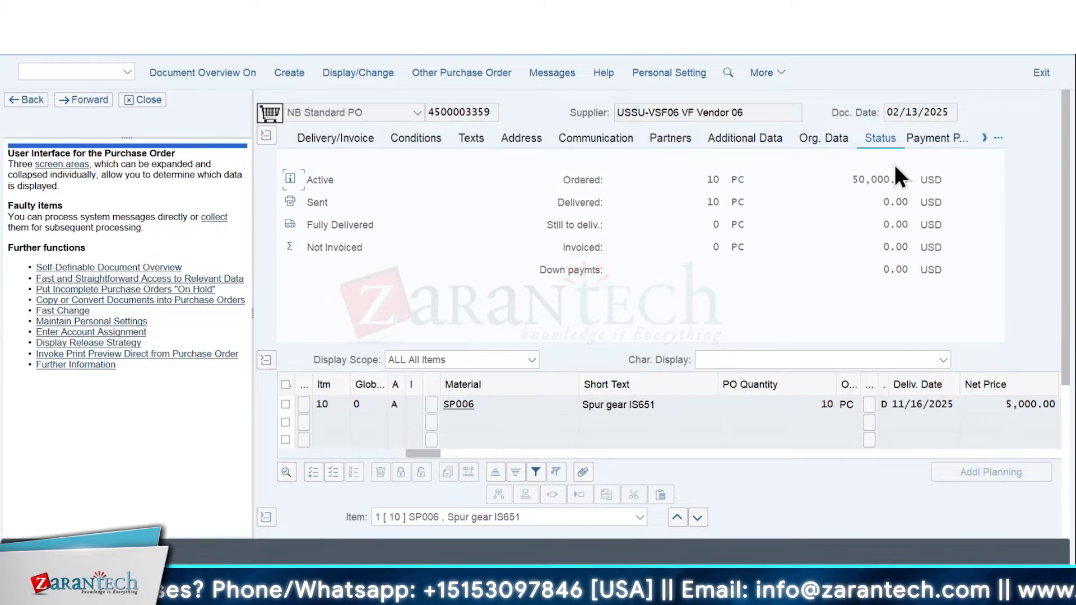
pyautogui.click(565, 181)
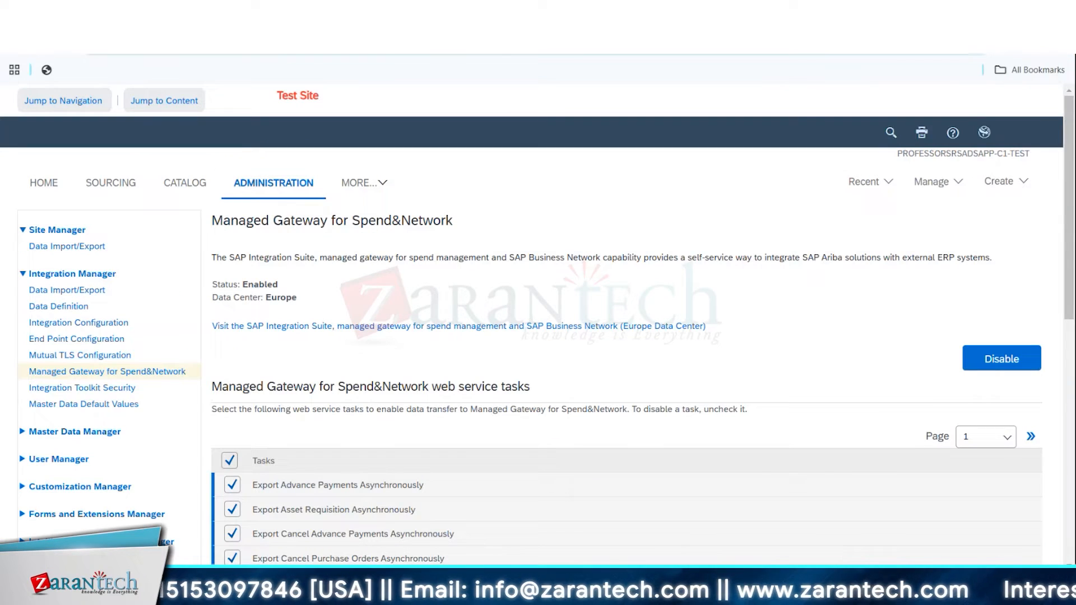
# Return to SAP GUI from the Ariba site, leave the purchase order display and run transaction BP
pyautogui.click(784, 506)
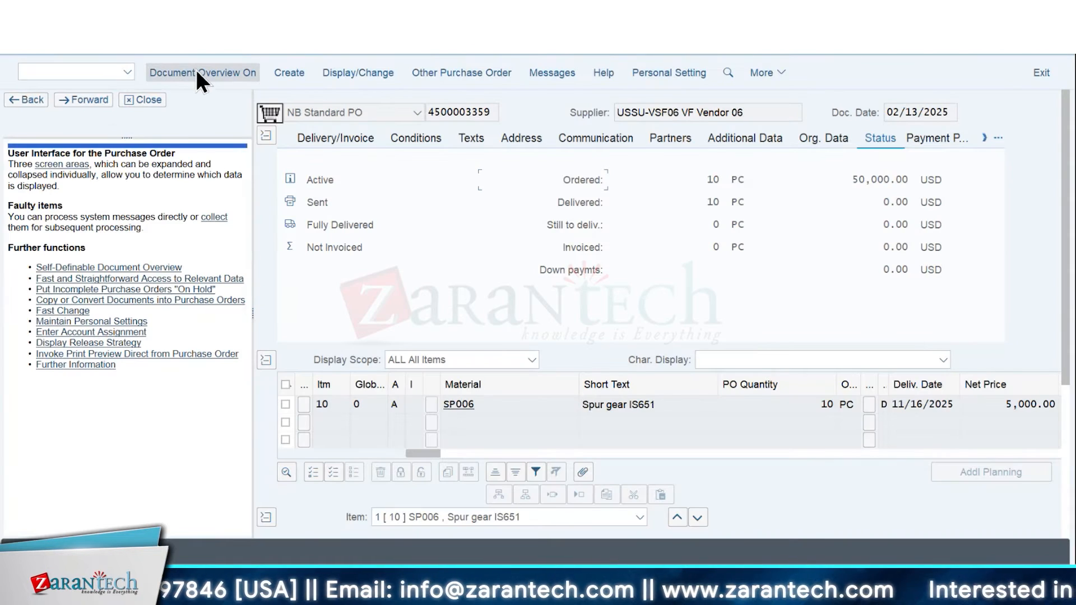
pyautogui.click(85, 49)
pyautogui.write('BP')
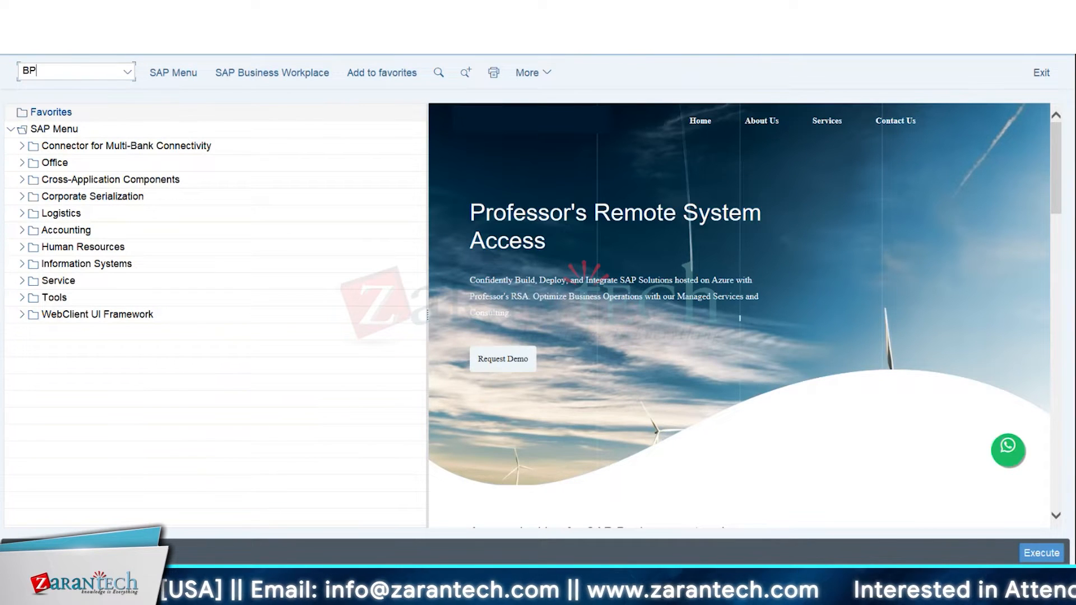
pyautogui.press('Return')
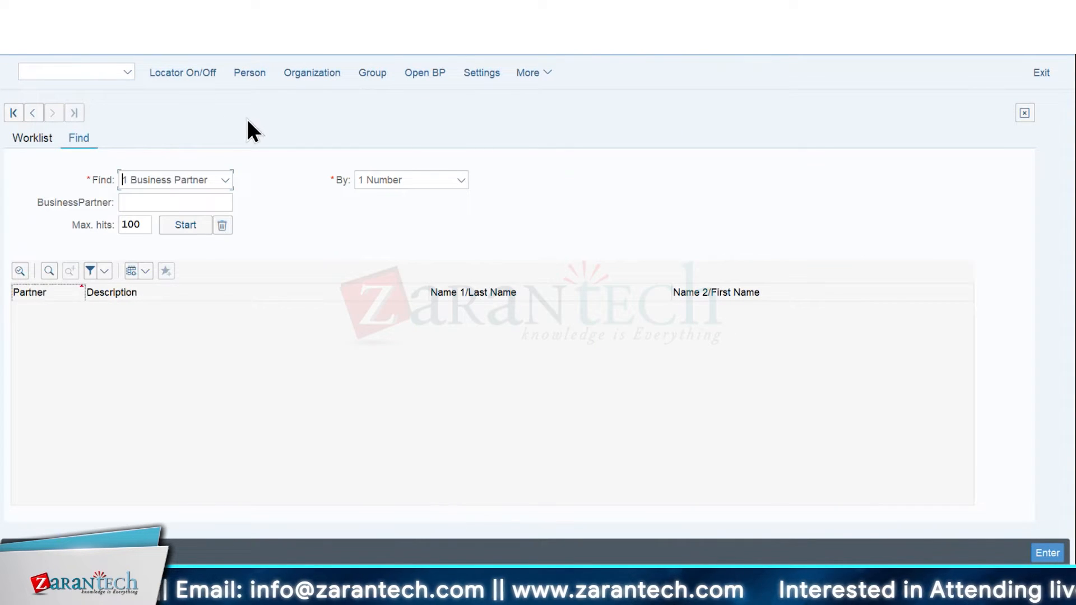
# Open the form for a new organization business partner, try the existing supplier's number in Business Partner and clear it
pyautogui.click(166, 202)
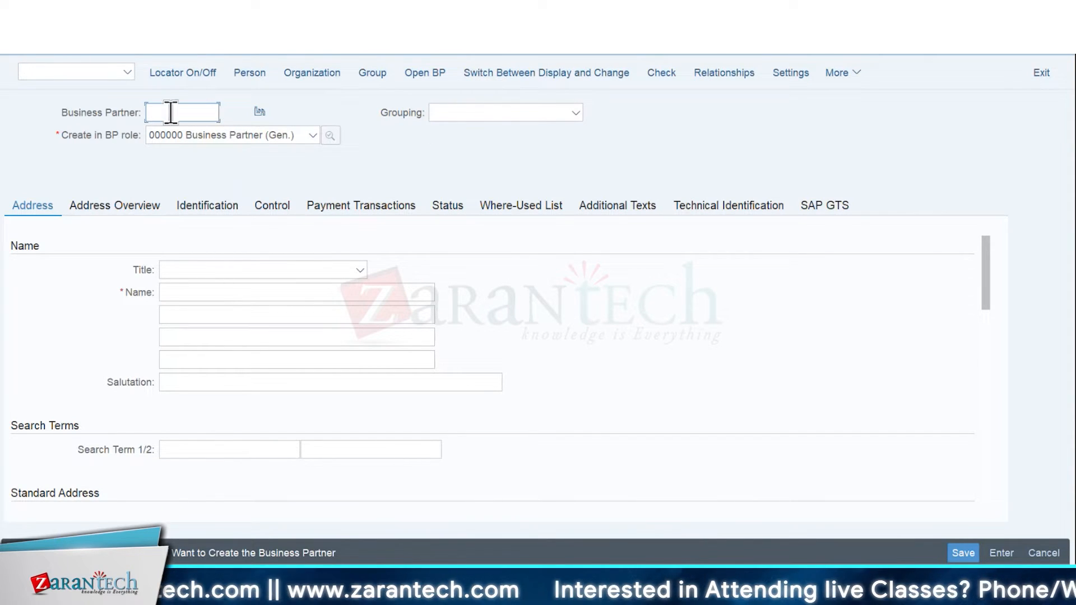
pyautogui.click(151, 114)
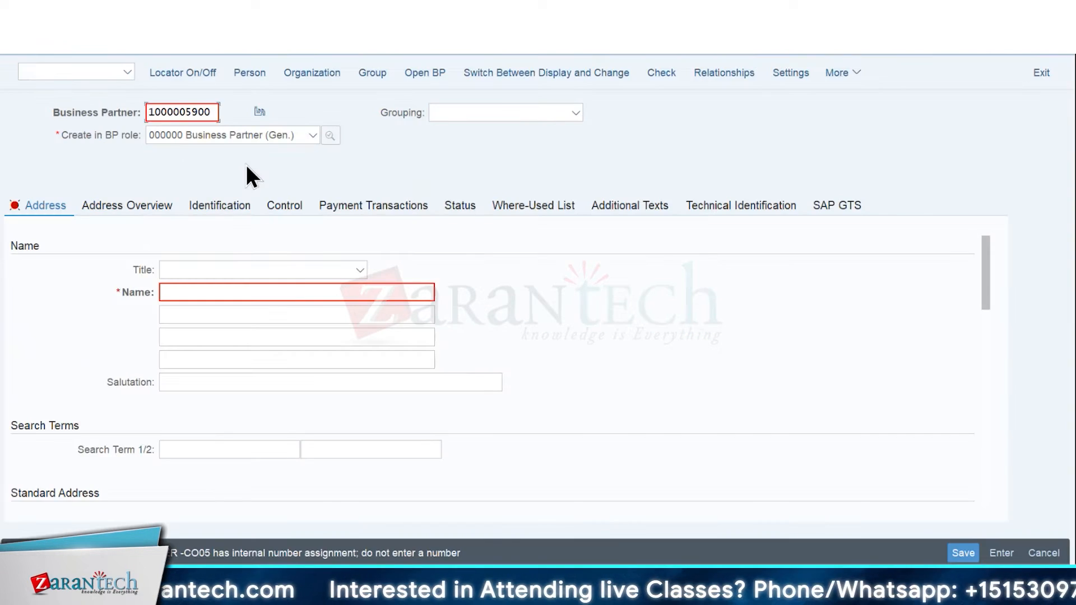
pyautogui.press('Return')
pyautogui.press('BackSpace')
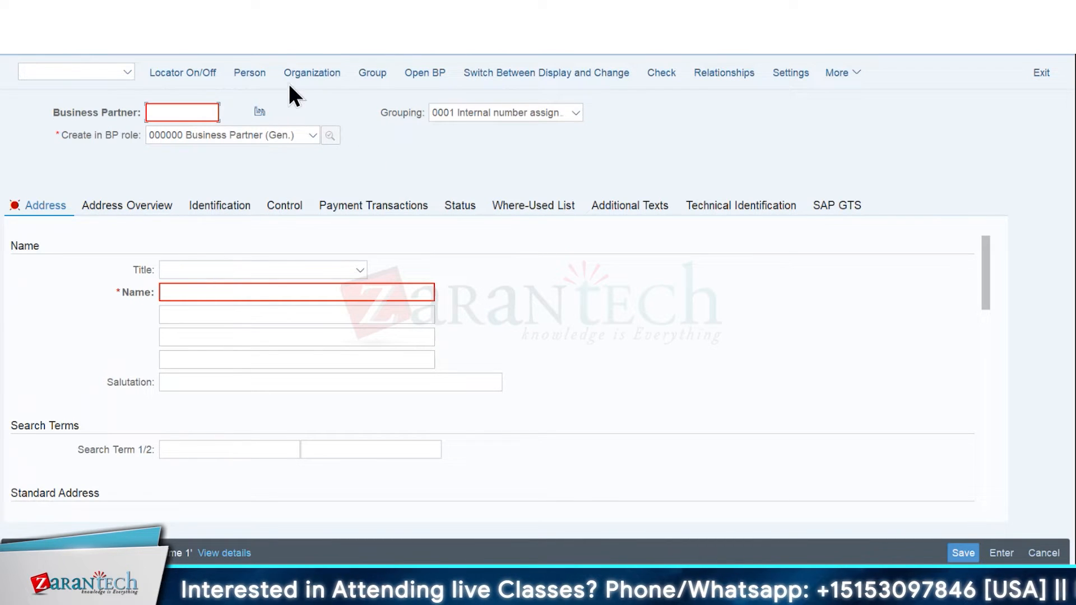
pyautogui.click(257, 112)
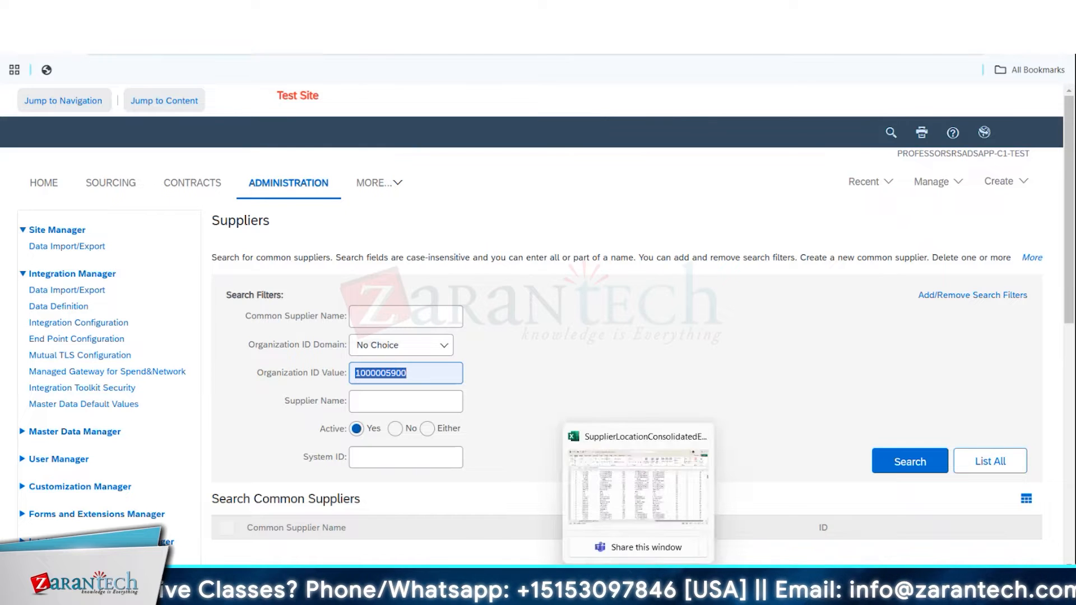
# Switch back from the Ariba Suppliers page to SAP GUI and examine the business partner's Identification data
pyautogui.click(787, 480)
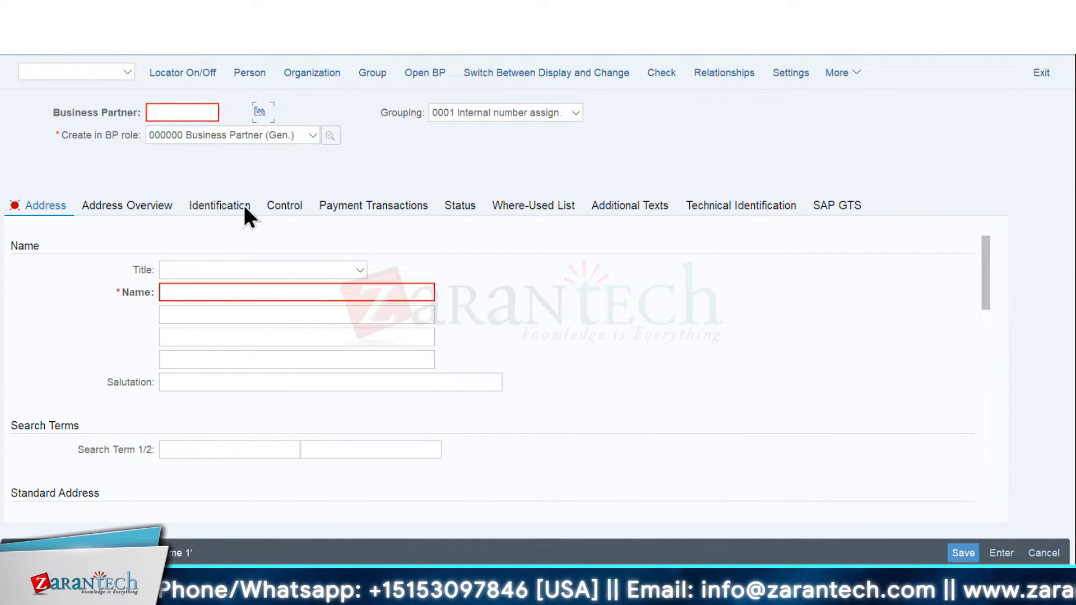
pyautogui.click(365, 206)
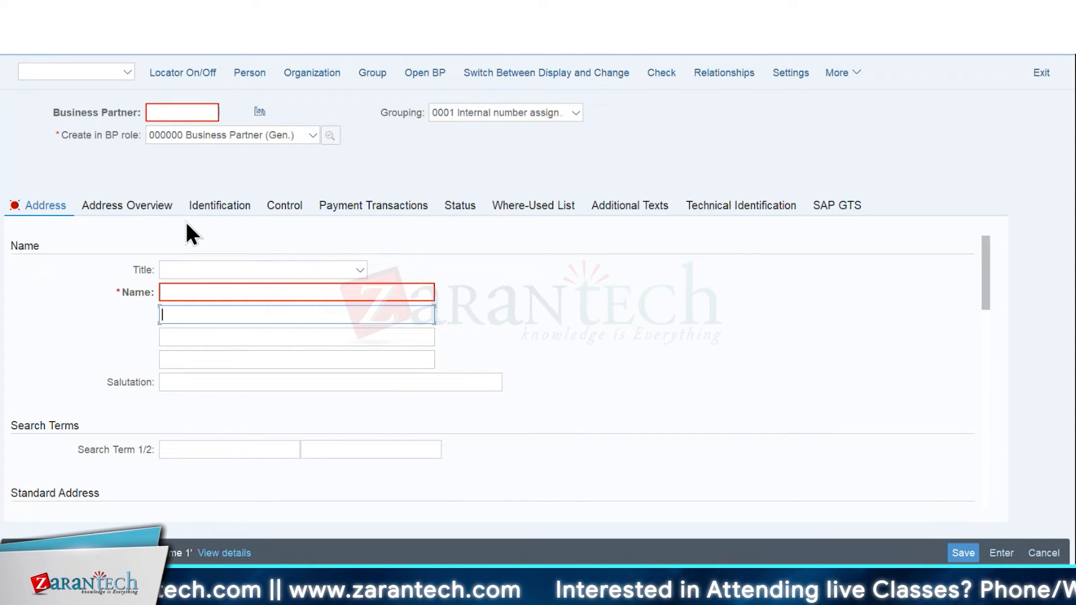
pyautogui.click(219, 206)
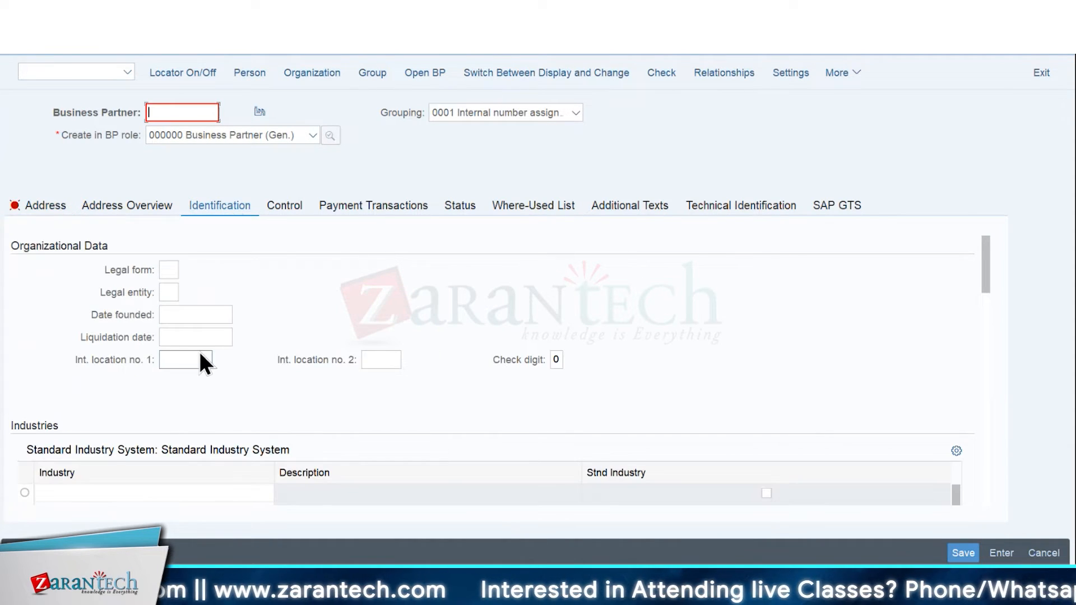
pyautogui.moveTo(985, 273); pyautogui.dragTo(980, 335)
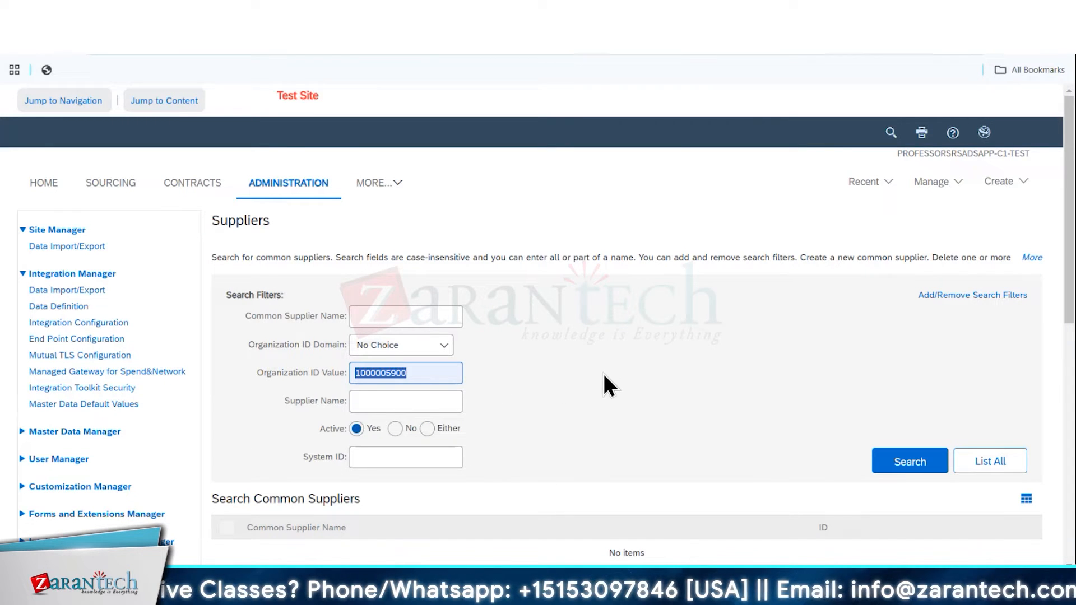
# Leave the Suppliers administration page for the Ariba home page and open the requisition search
pyautogui.press('BackSpace')
pyautogui.click(97, 183)
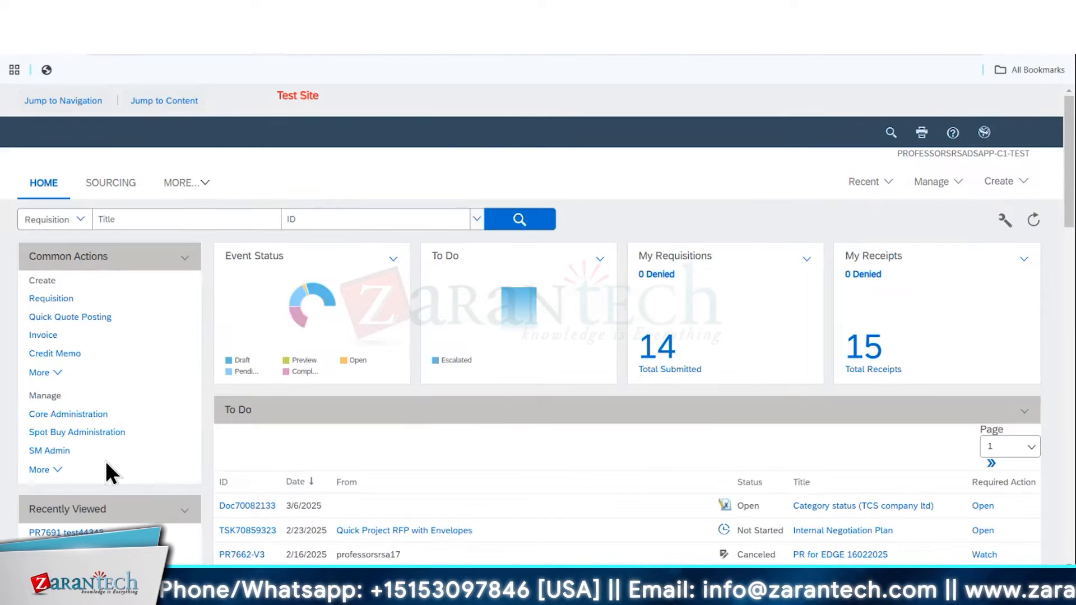
pyautogui.scroll(-3, 151, 452)
pyautogui.scroll(3, 533, 341)
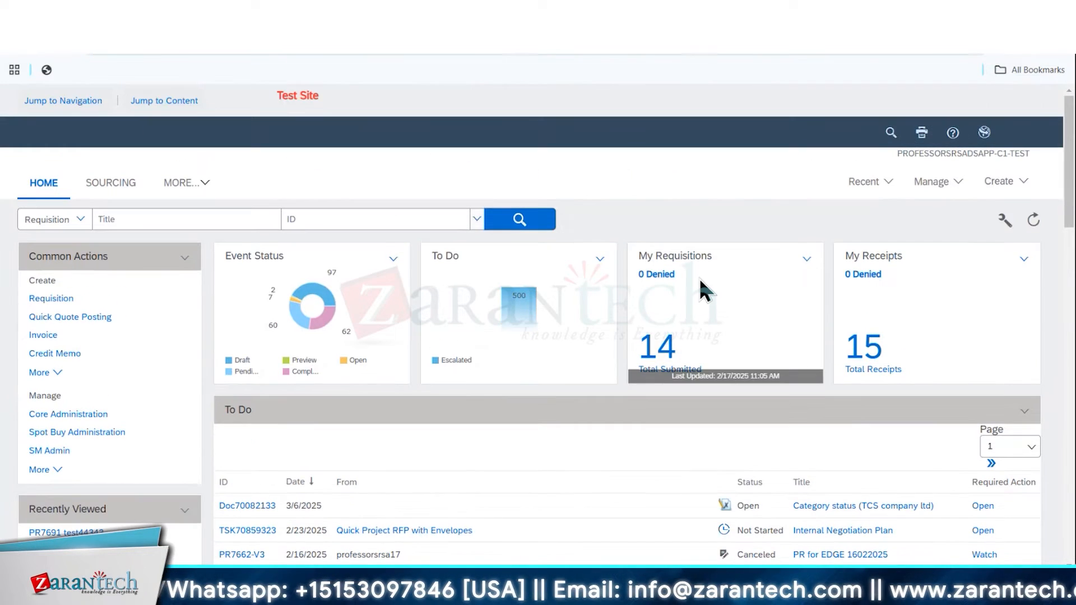
pyautogui.click(888, 133)
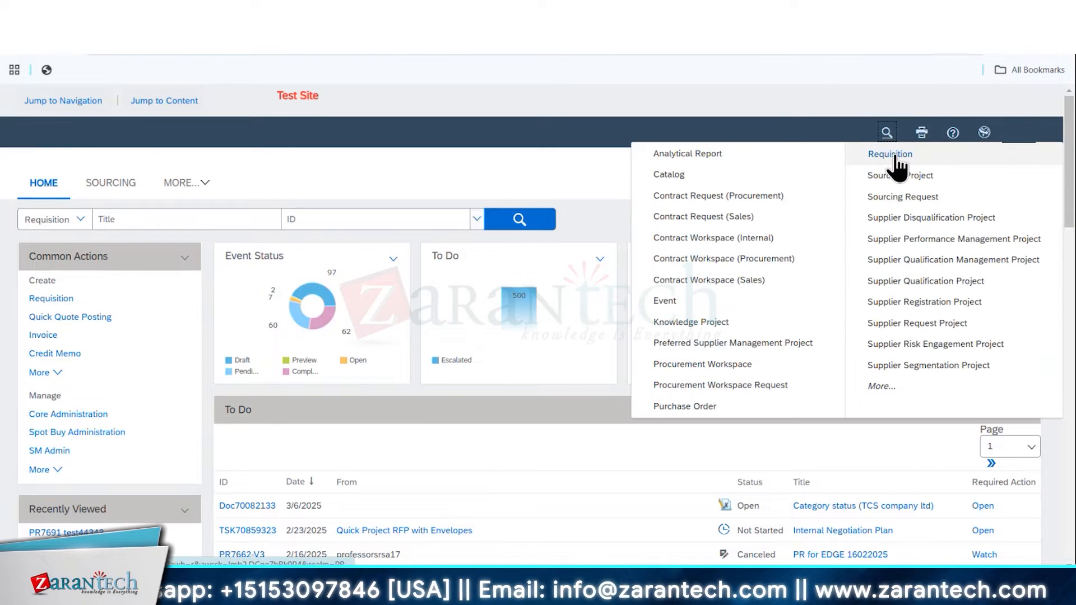
pyautogui.click(891, 153)
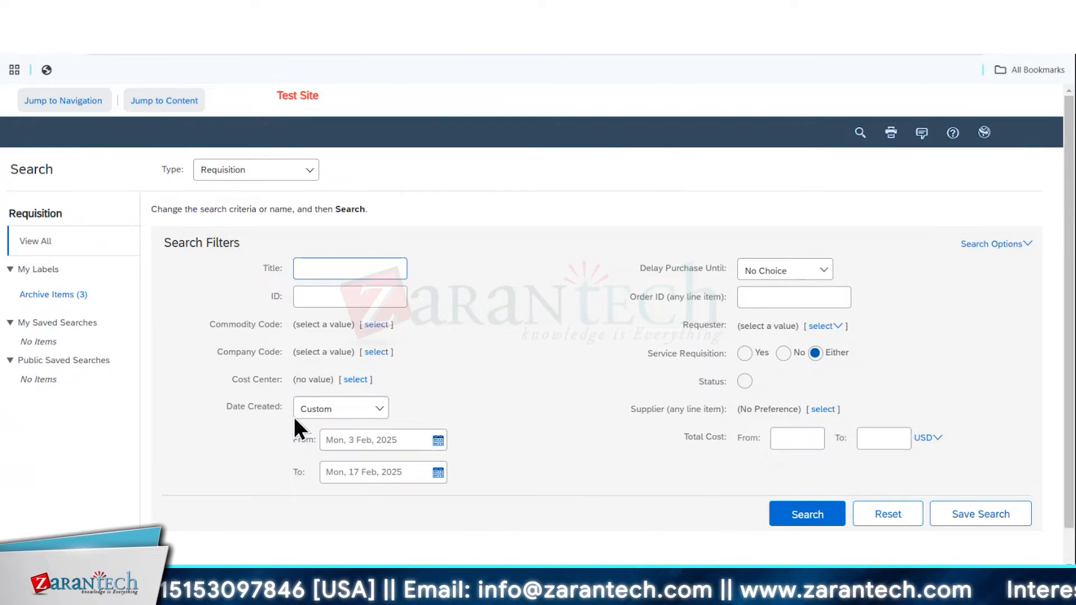
# Search for service requisitions created yesterday and open the requisition titled Consulting PR for Ariba and Oracle
pyautogui.click(359, 412)
pyautogui.click(329, 474)
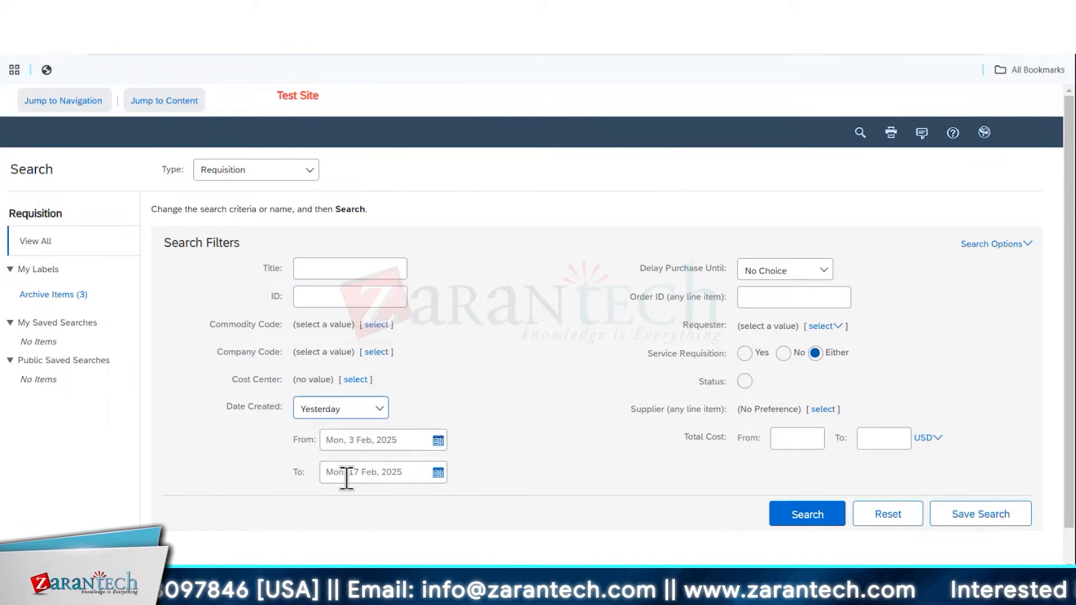
pyautogui.click(744, 353)
pyautogui.click(798, 496)
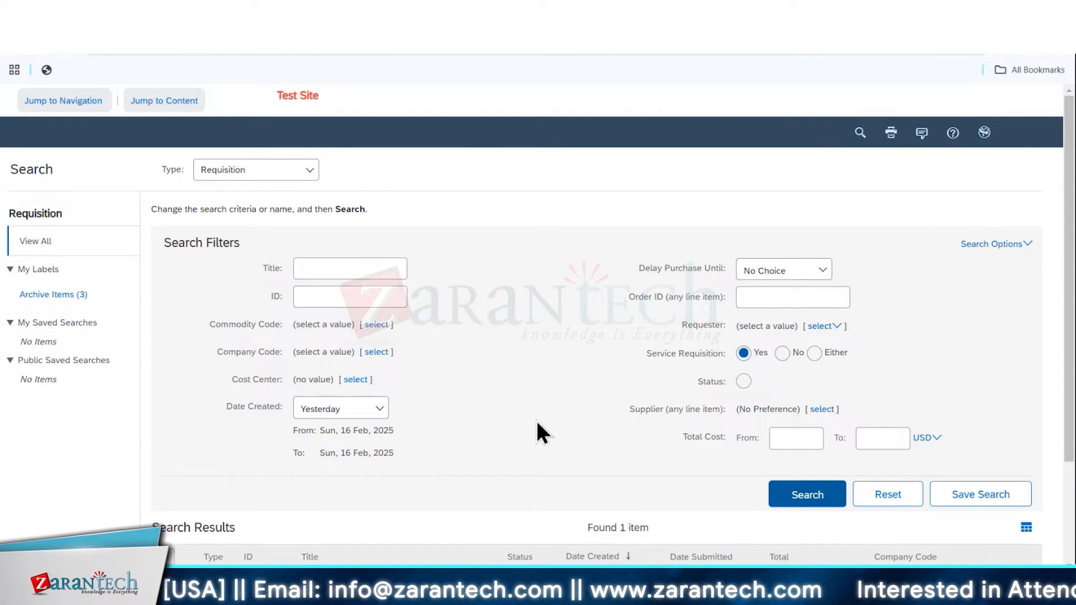
pyautogui.scroll(-3, 537, 421)
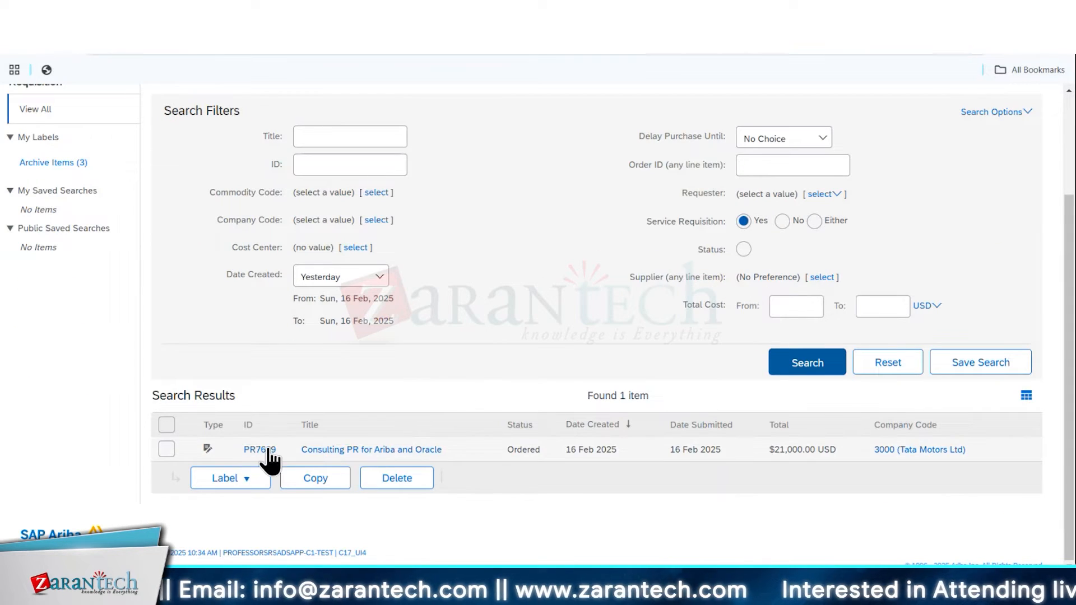
pyautogui.click(266, 450)
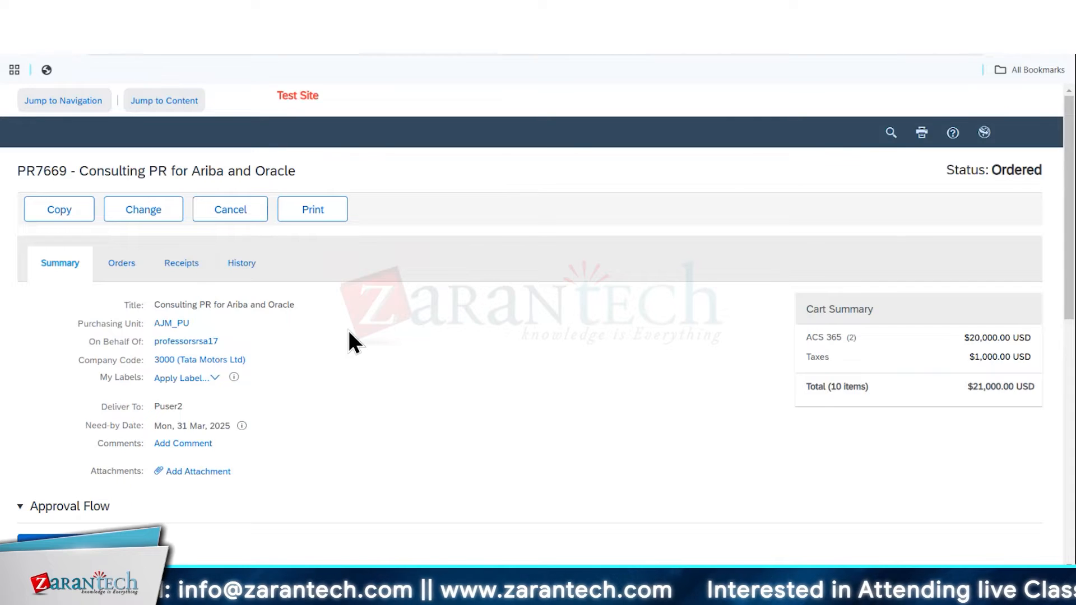
# Expand the Ariba Implementation Project and Oracle Implementation Project line items in the requisition and review their phase sub-items
pyautogui.scroll(-6, 349, 330)
pyautogui.scroll(-3, 53, 180)
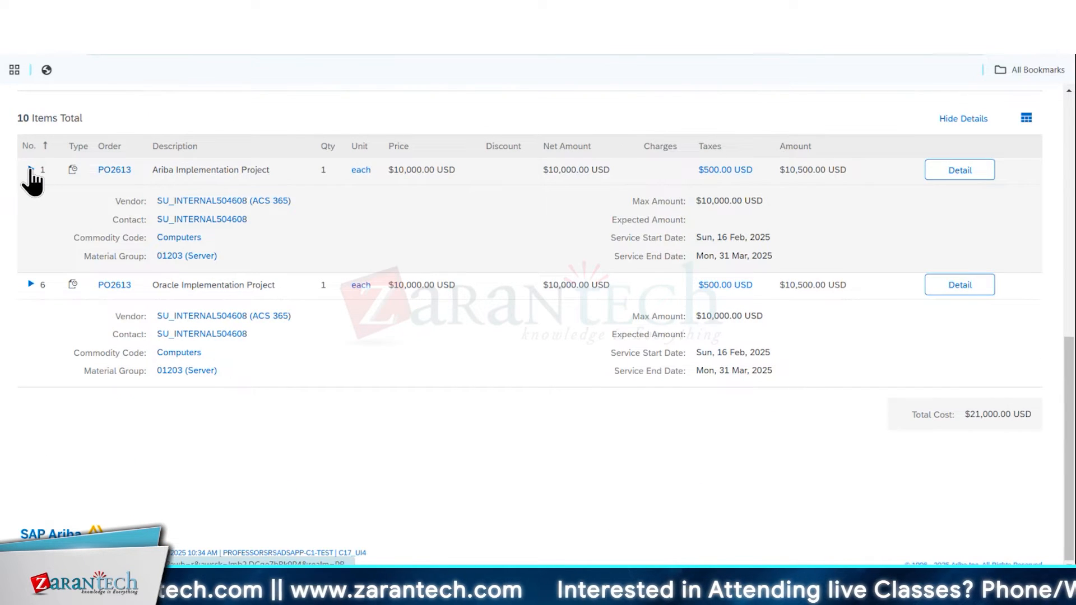
pyautogui.click(31, 170)
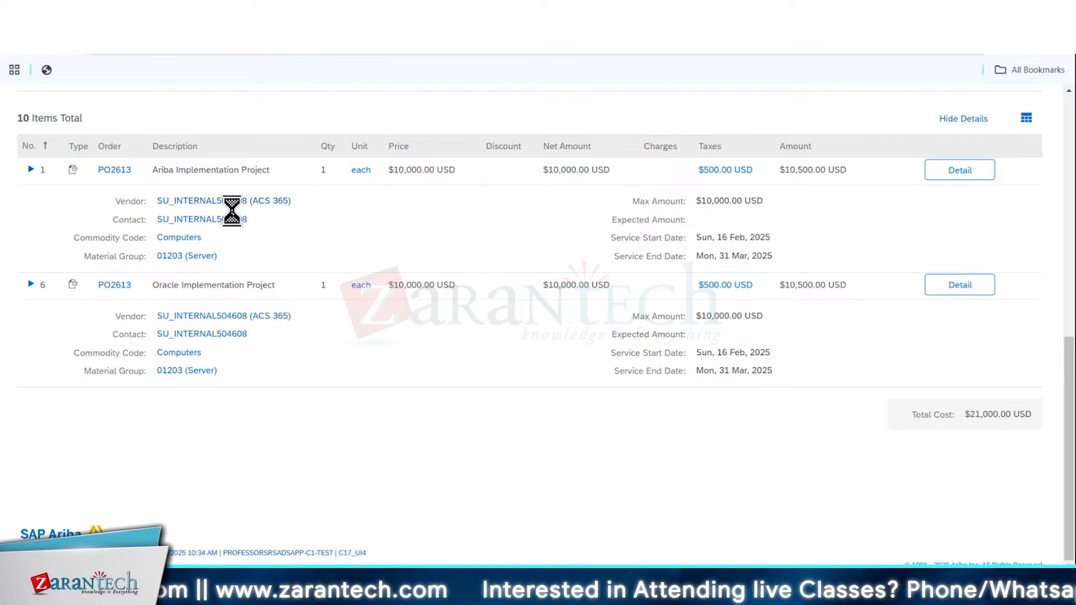
pyautogui.scroll(-5, 220, 324)
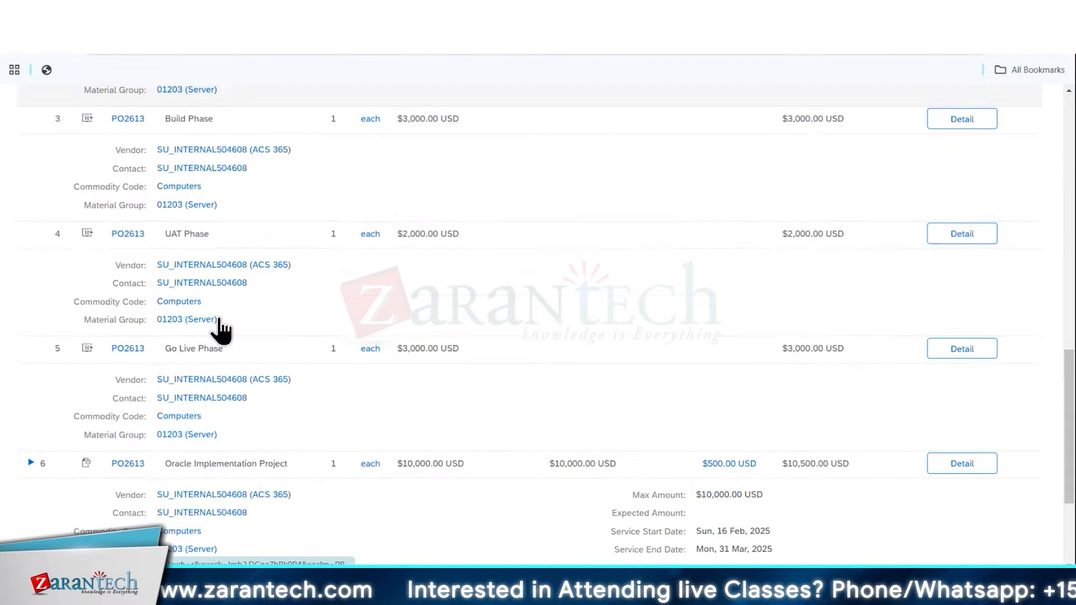
pyautogui.scroll(-3, 220, 324)
pyautogui.click(31, 324)
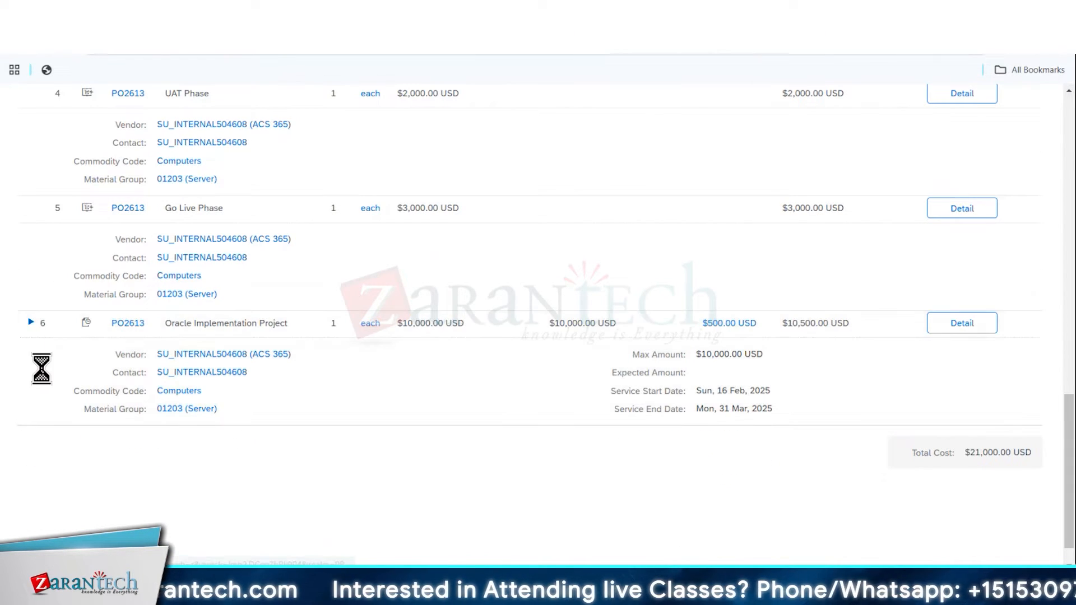
pyautogui.scroll(-2, 168, 393)
pyautogui.scroll(-7, 181, 379)
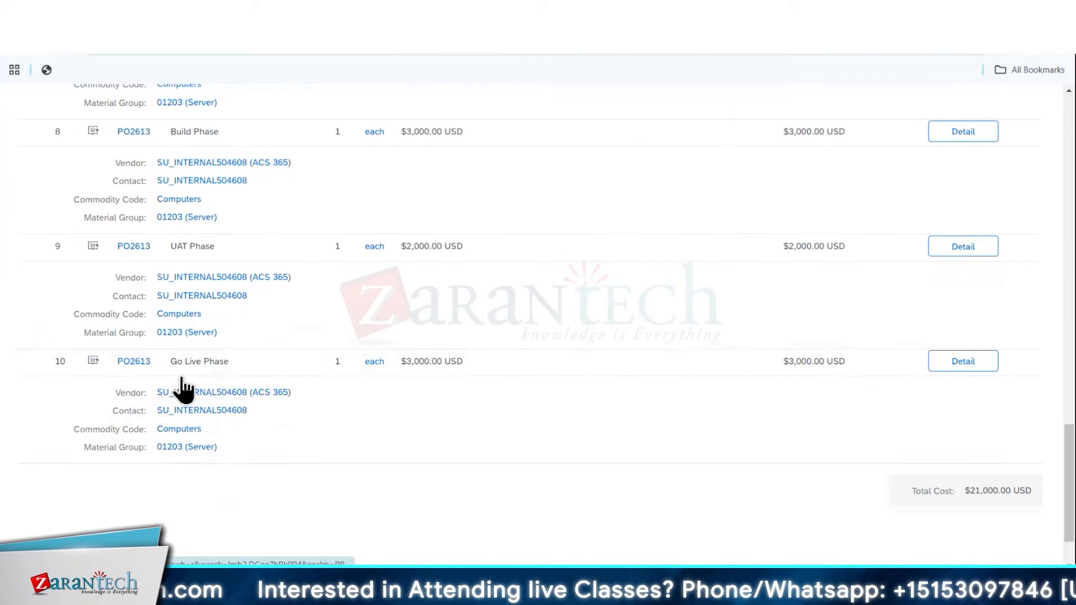
pyautogui.scroll(15, 181, 379)
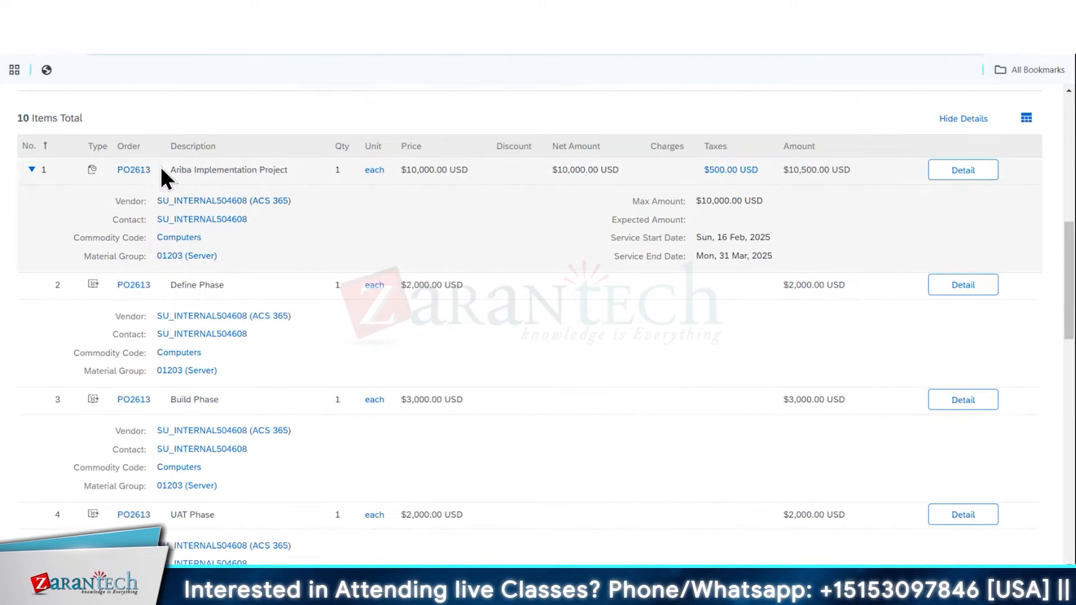
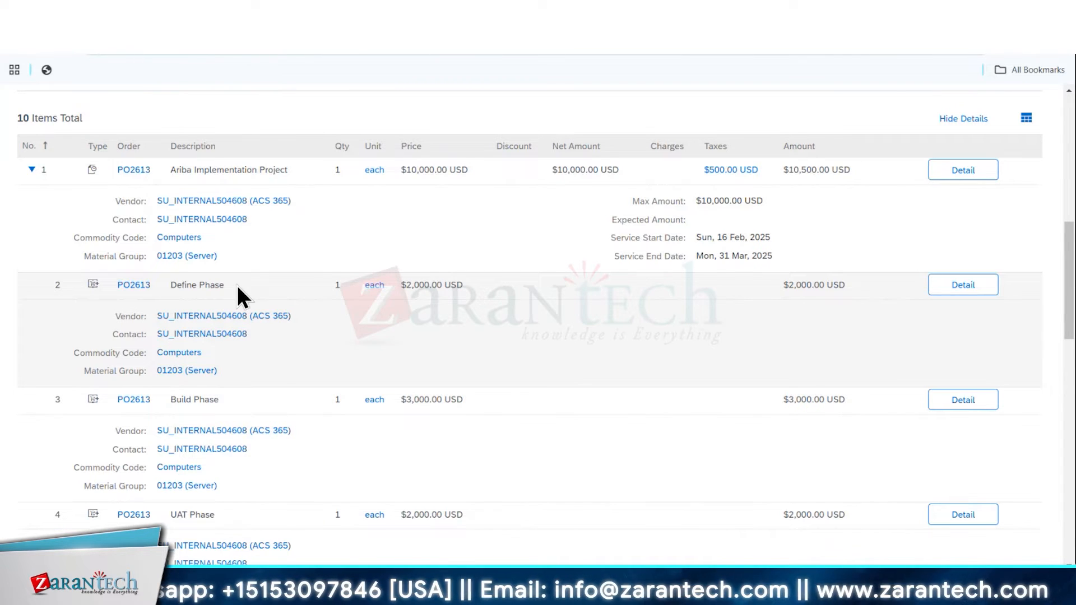
# Open the purchase order from the Ariba Implementation Project line and create a service sheet for that order line
pyautogui.click(128, 170)
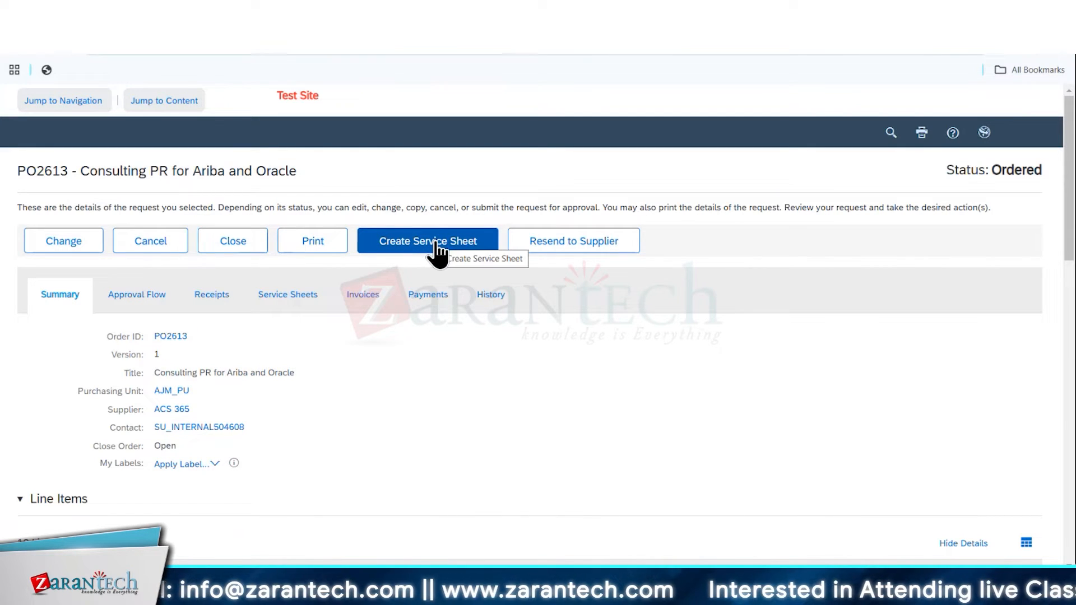
pyautogui.click(435, 243)
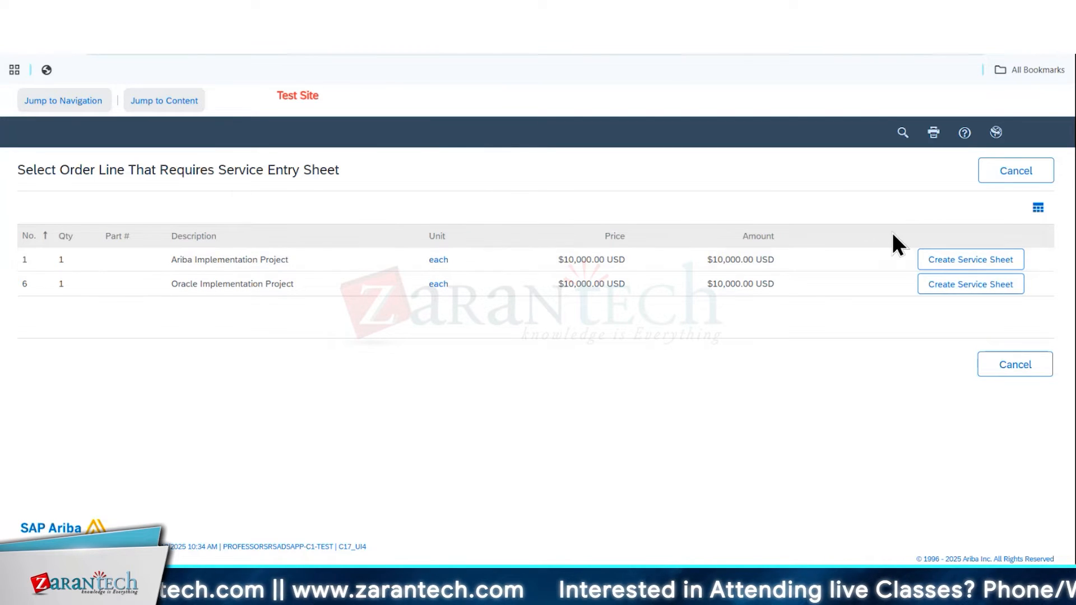
pyautogui.click(933, 264)
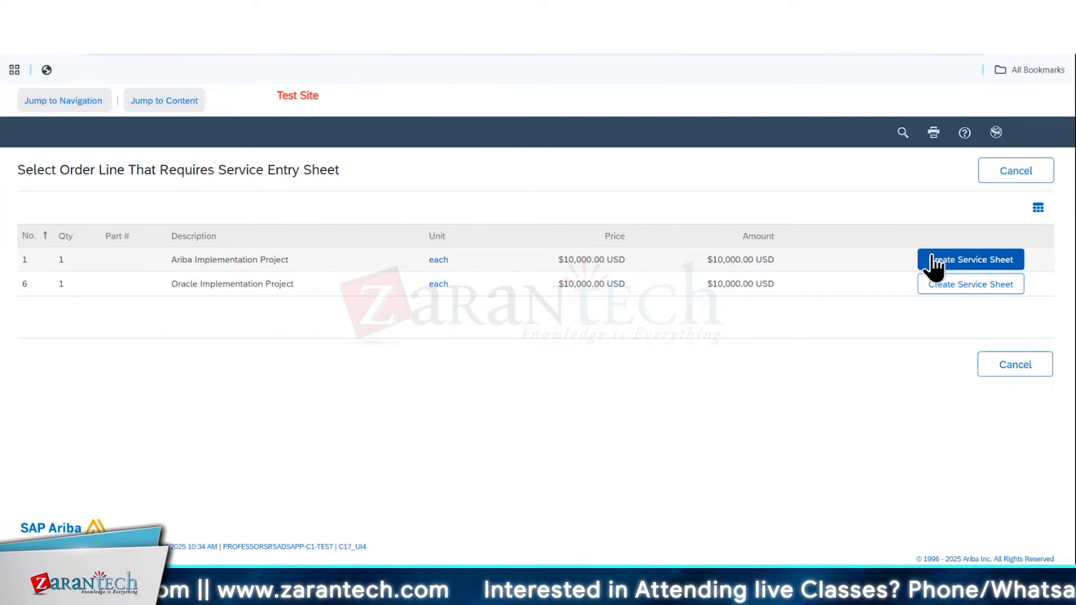
pyautogui.click(985, 272)
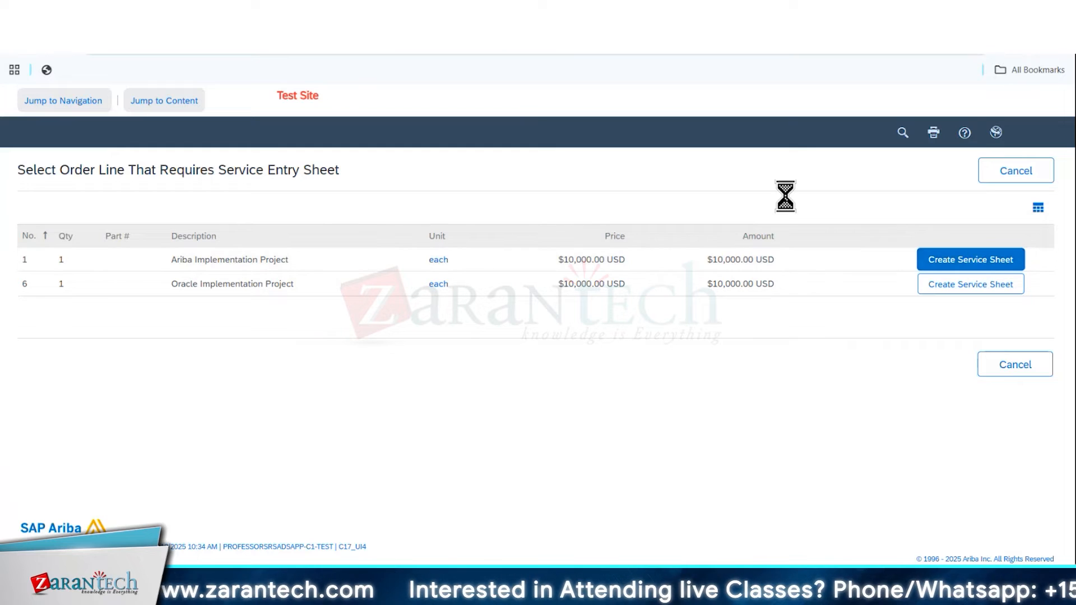
# Delete the Build Phase, UAT Phase and Go Live Phase items from the service sheet and expand the Ariba Implementation Project line
pyautogui.scroll(-7, 473, 294)
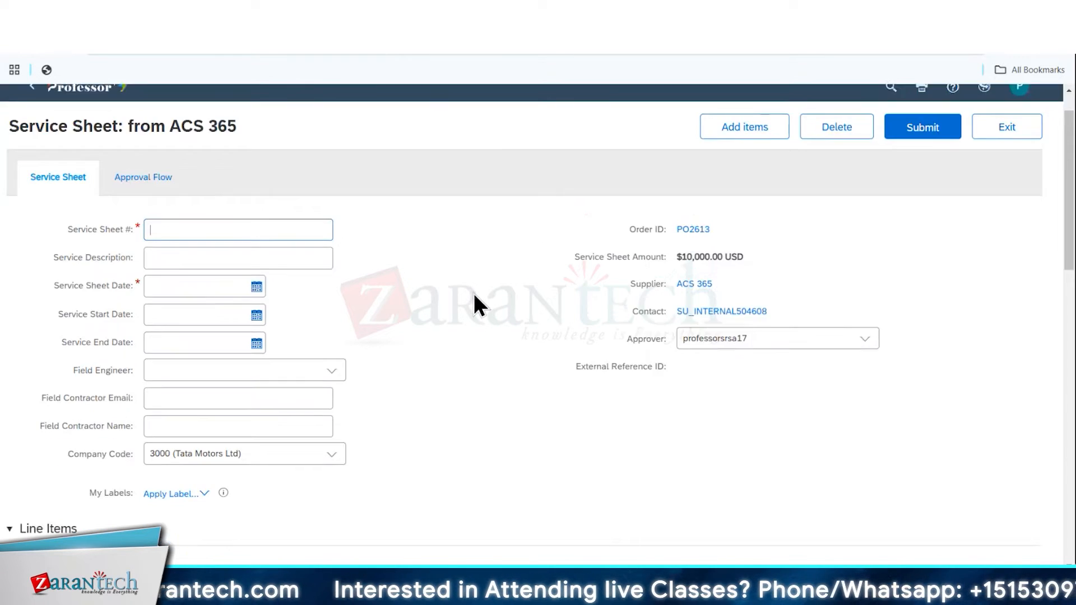
pyautogui.scroll(-3, 473, 293)
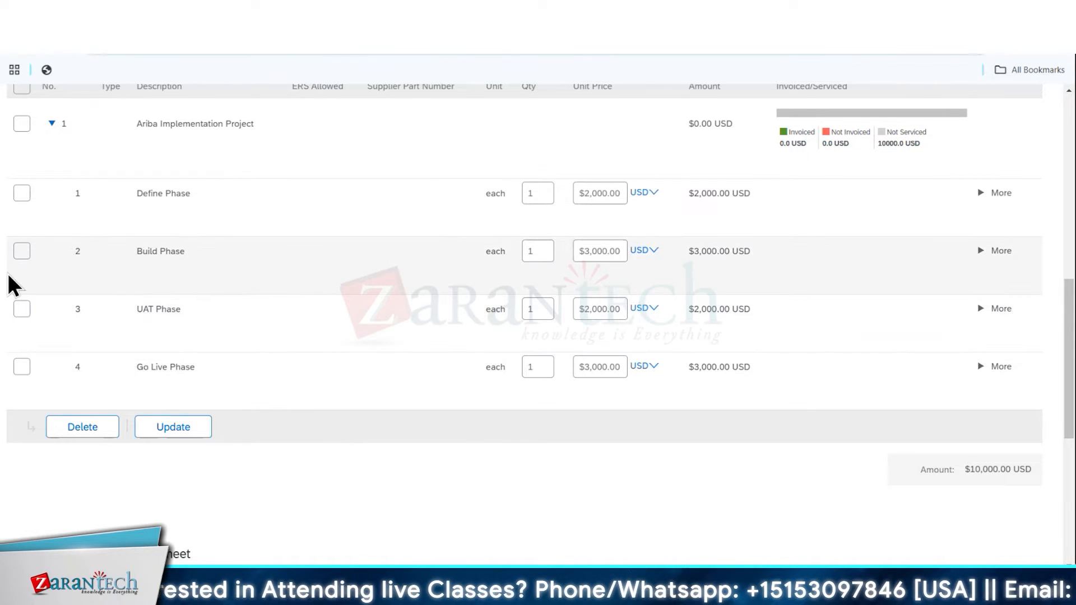
pyautogui.click(23, 252)
pyautogui.click(26, 309)
pyautogui.click(26, 368)
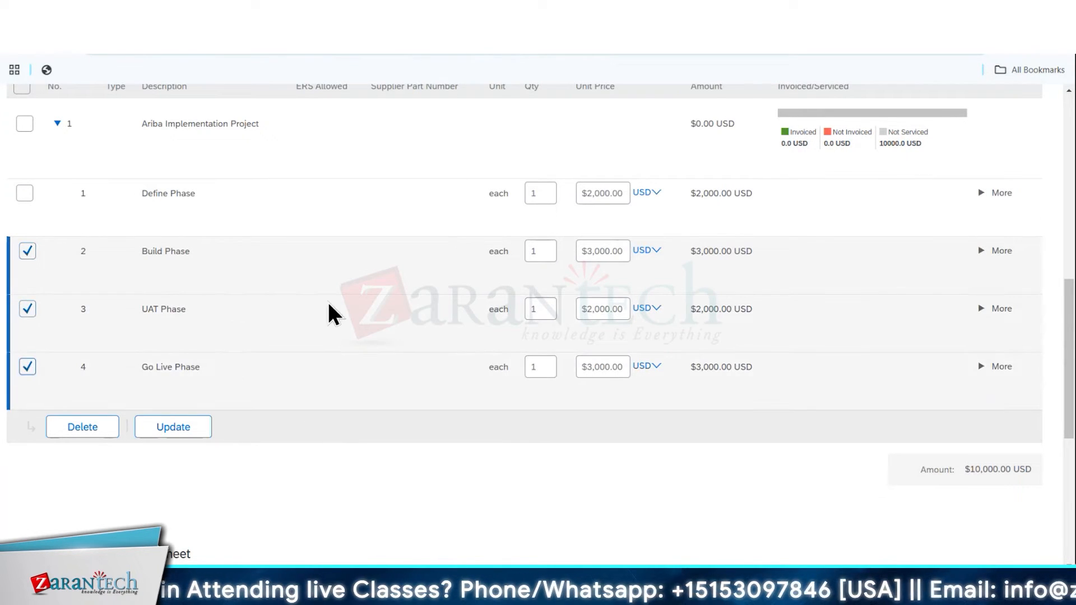
pyautogui.click(87, 433)
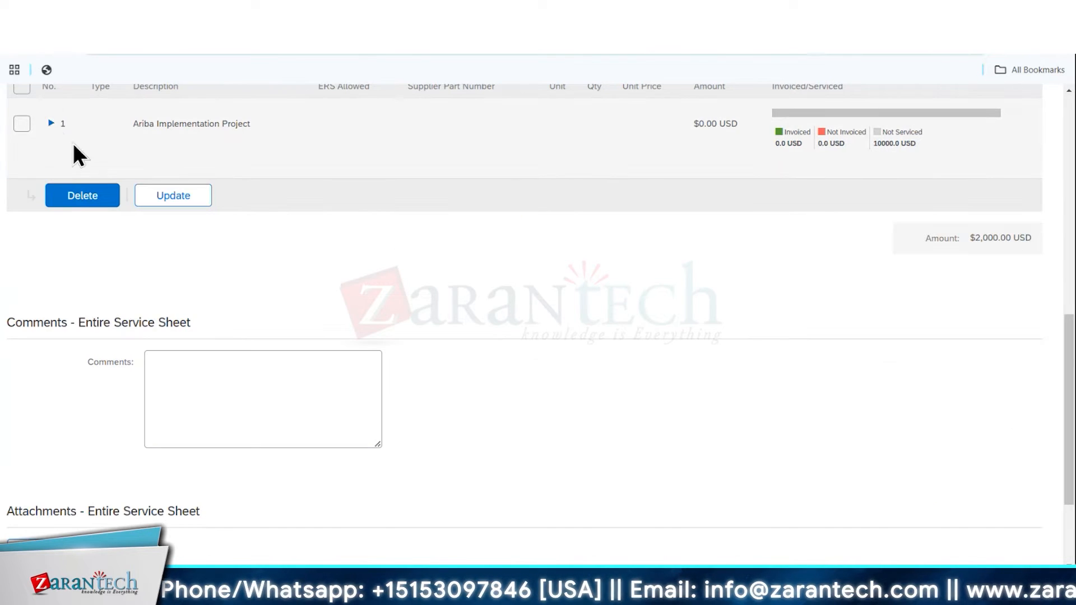
pyautogui.click(51, 124)
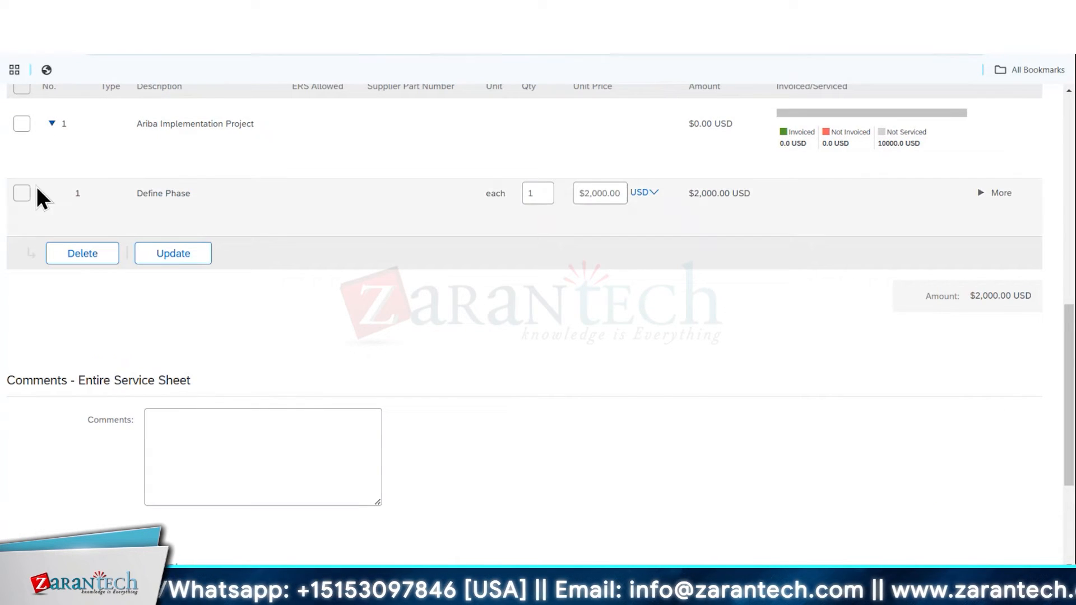
# Enter COC1234 as the service sheet number and Ariba Define Phase as the service description
pyautogui.scroll(7, 386, 274)
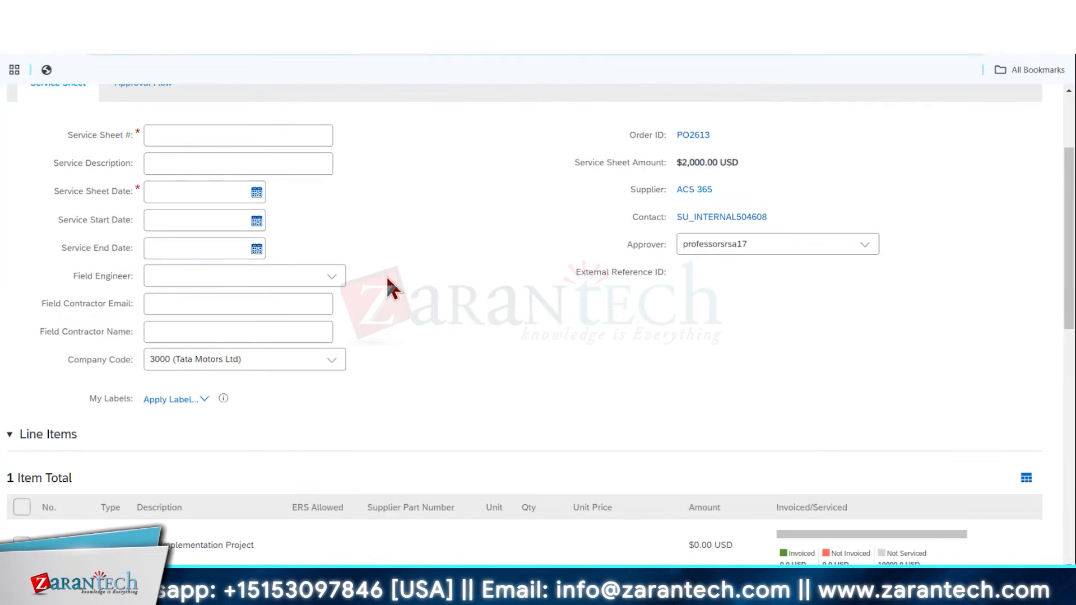
pyautogui.scroll(3, 369, 267)
pyautogui.click(168, 279)
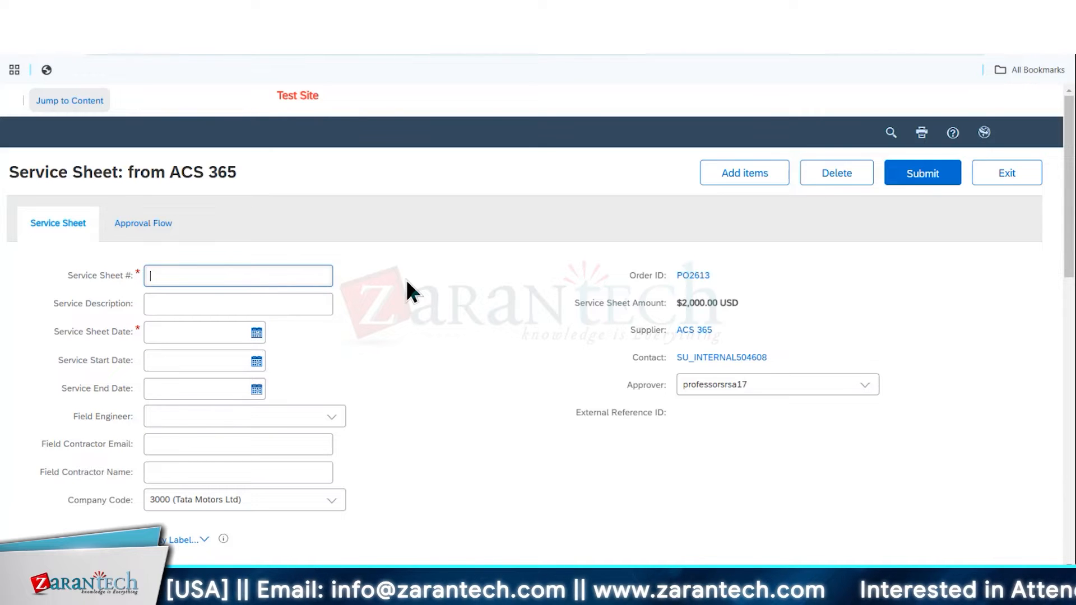
pyautogui.write('COC')
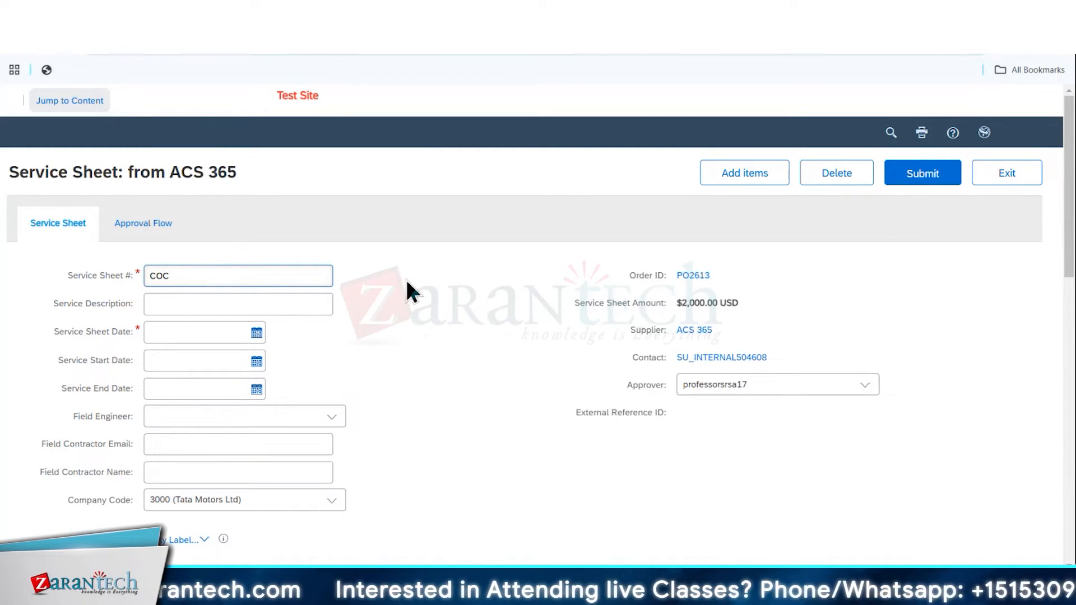
pyautogui.write('1234')
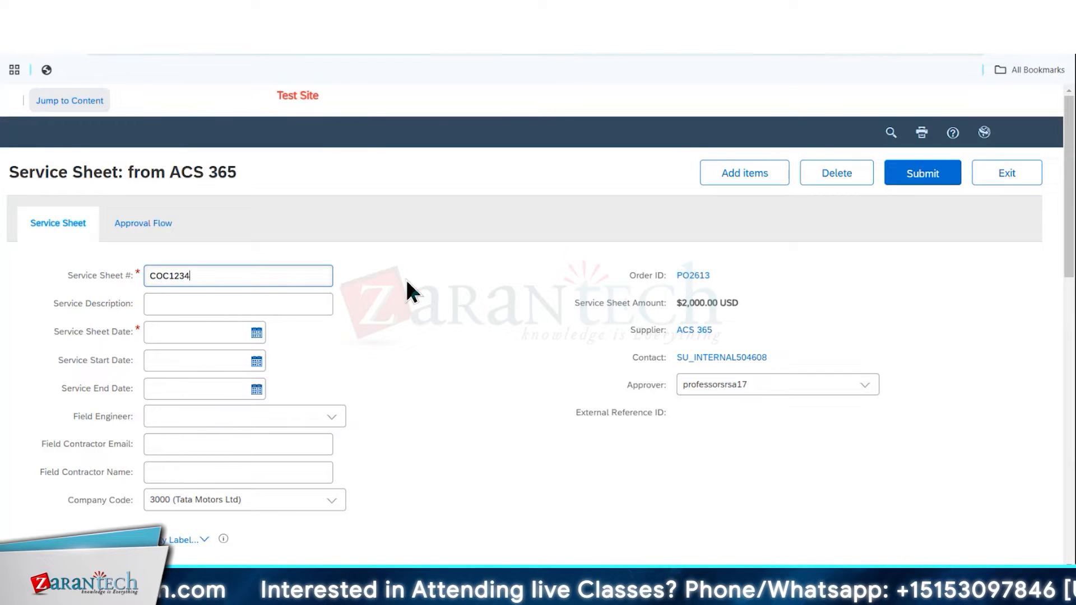
pyautogui.doubleClick(207, 275)
pyautogui.hotkey('ctrl', 'c')
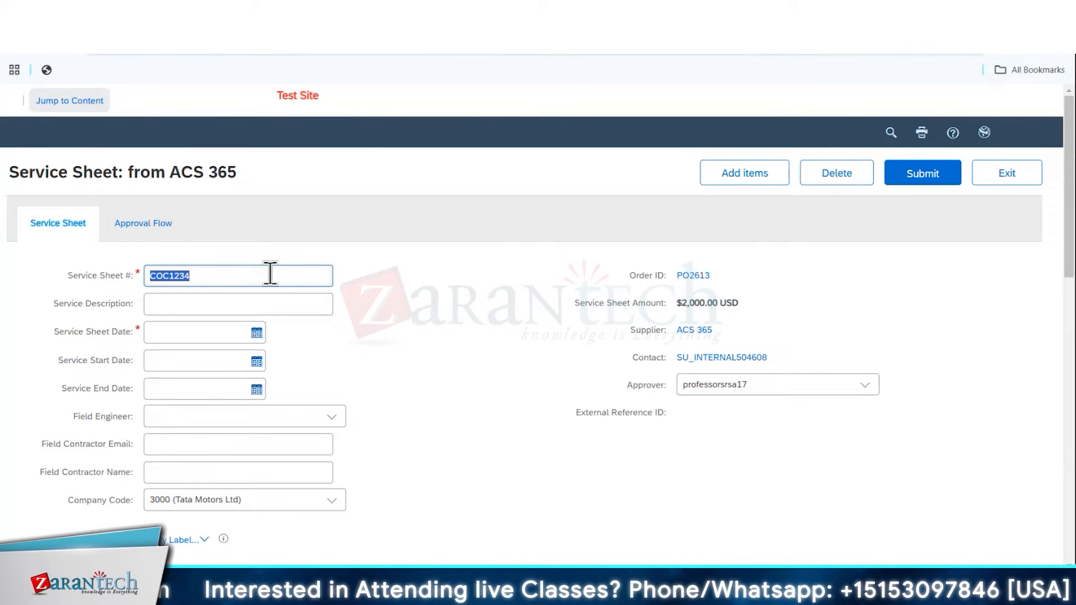
pyautogui.click(203, 297)
pyautogui.hotkey('ctrl', 'v')
pyautogui.doubleClick(205, 303)
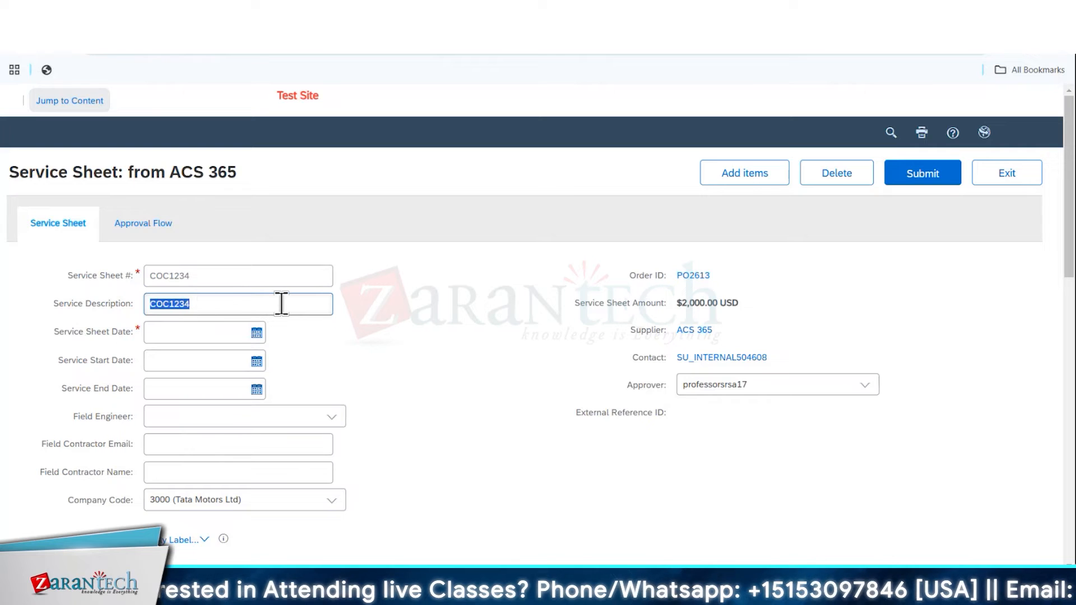
pyautogui.write('Ariba Define Phase')
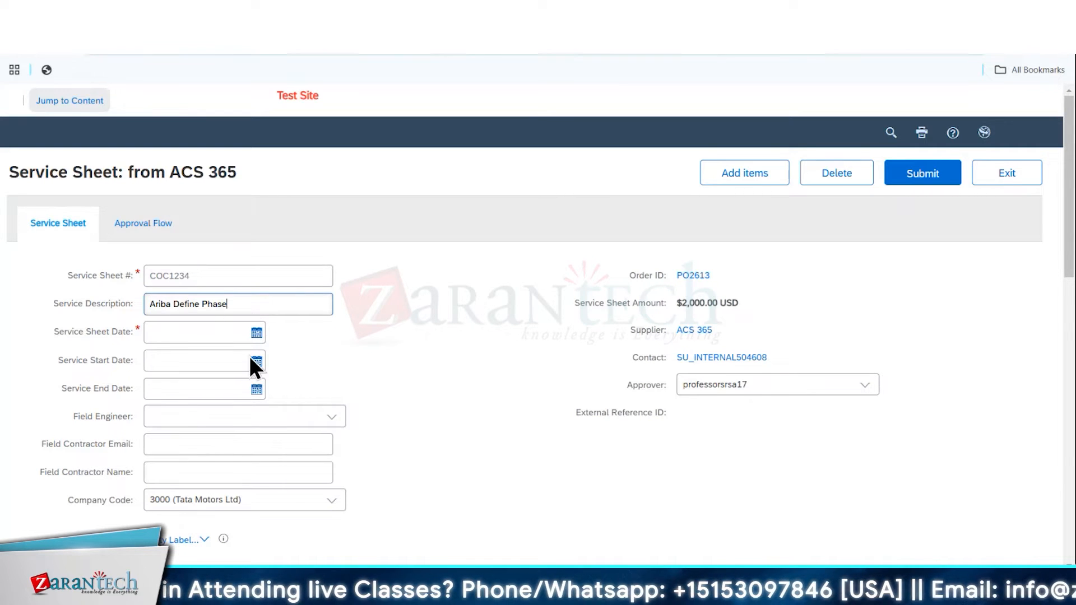
# Set the service sheet date to 17 Feb 2025, the start date to 16 Feb 2025 and the end date to 17 Feb 2025
pyautogui.click(256, 333)
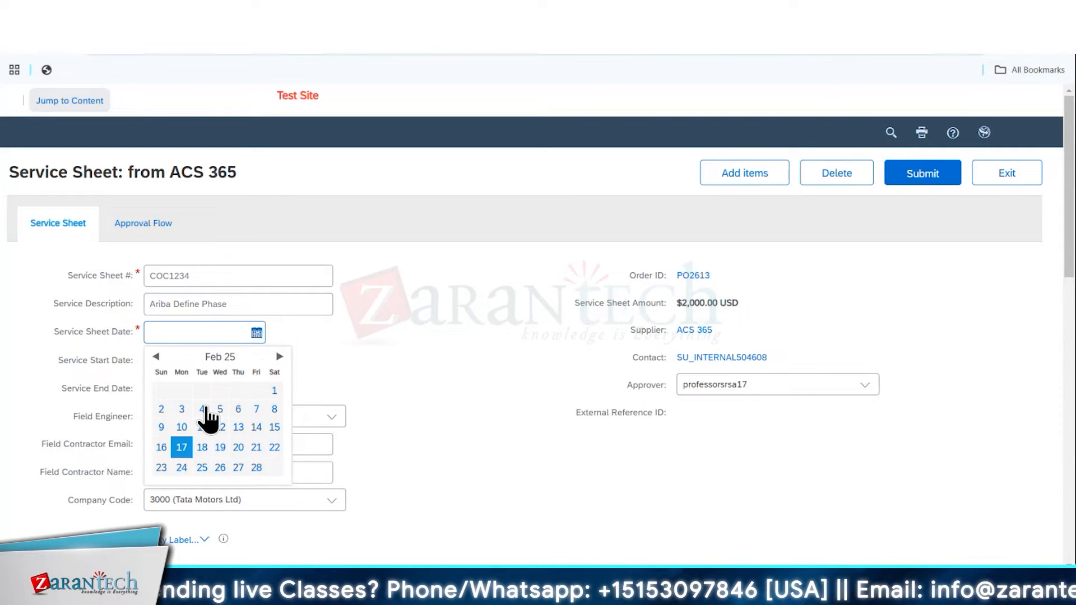
pyautogui.click(182, 464)
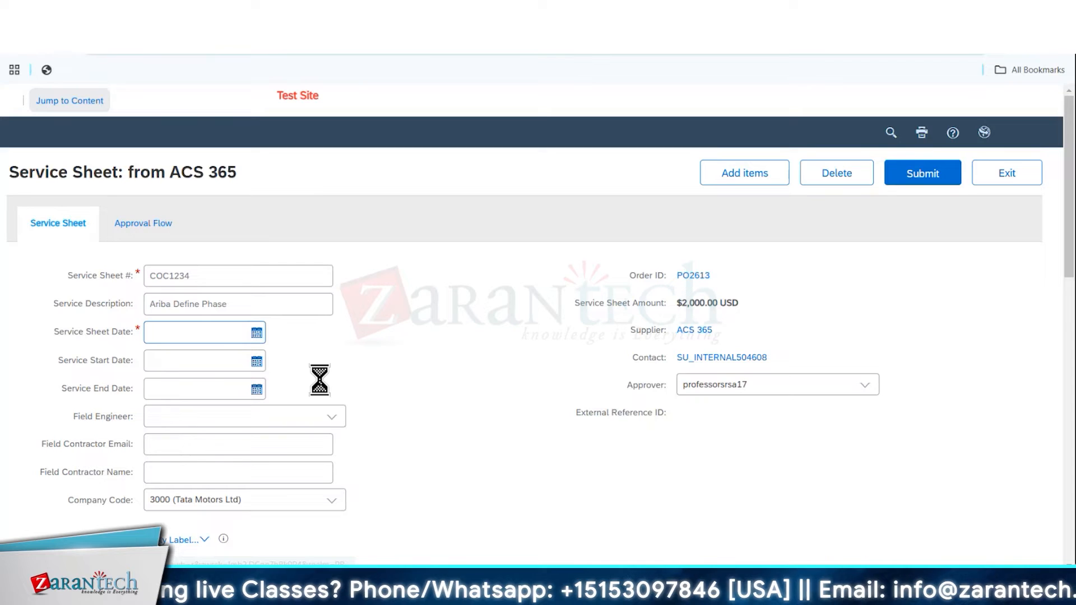
pyautogui.click(255, 362)
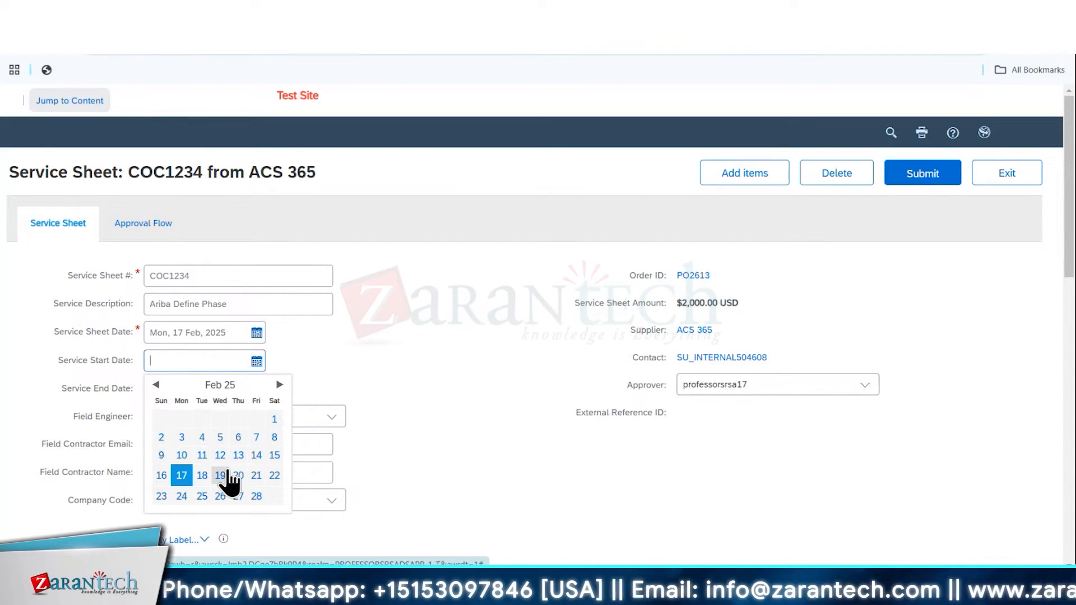
pyautogui.click(187, 478)
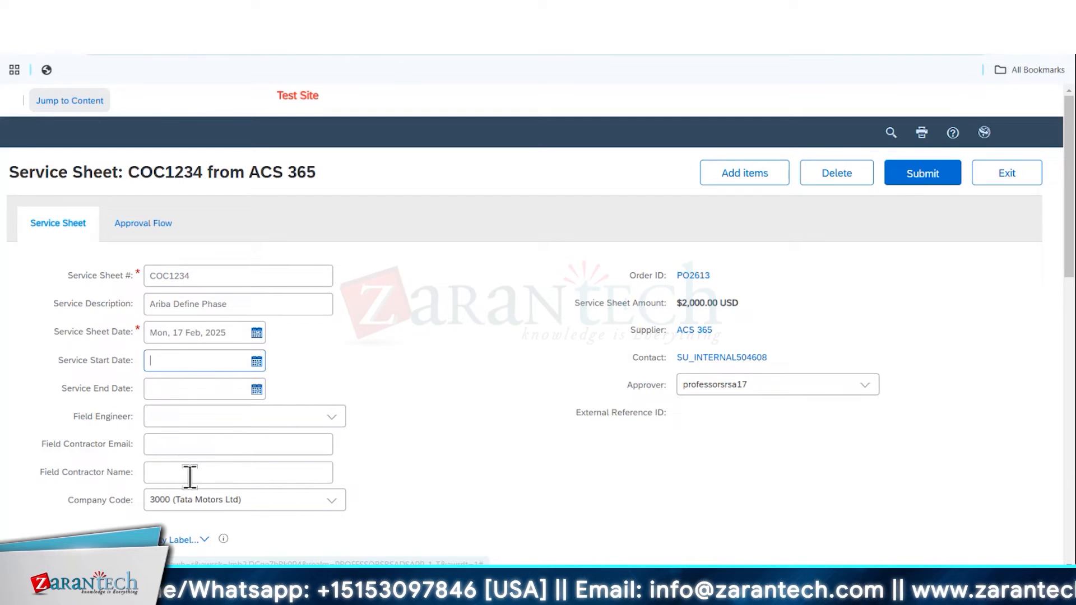
pyautogui.click(257, 389)
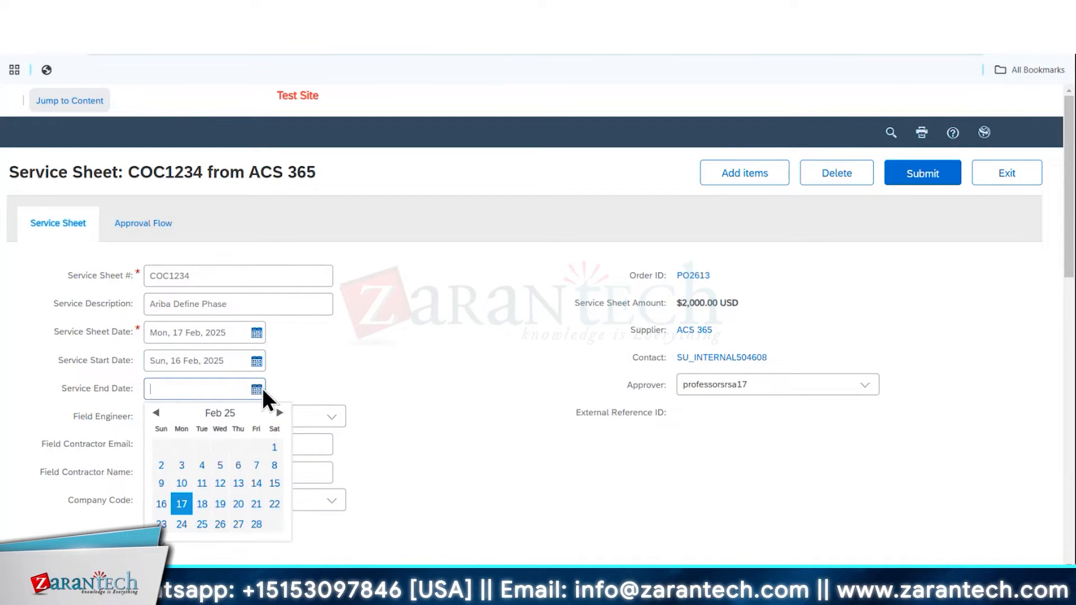
pyautogui.click(180, 507)
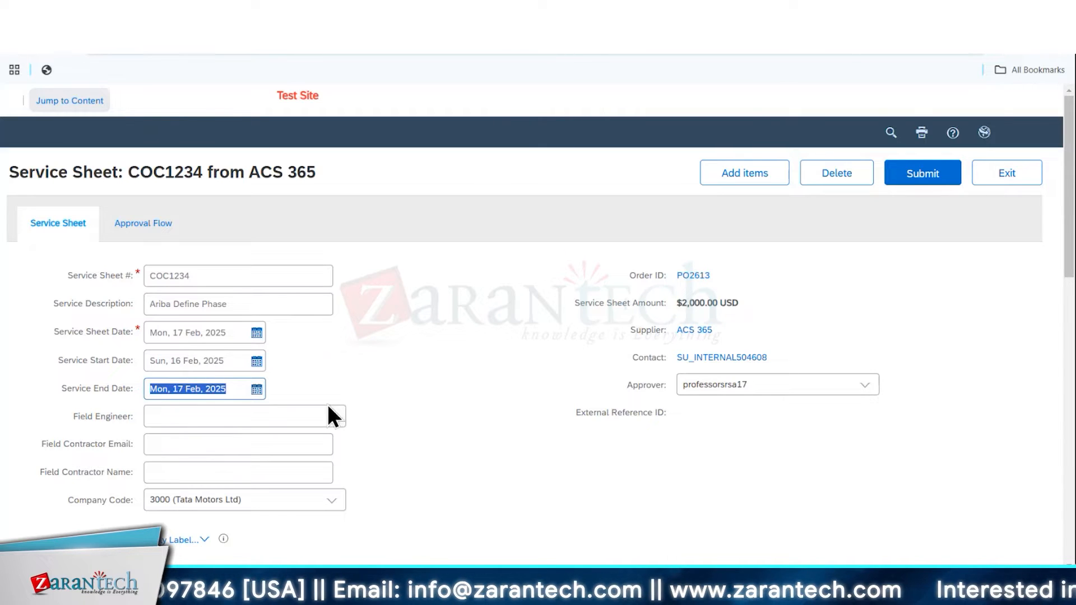
pyautogui.click(324, 364)
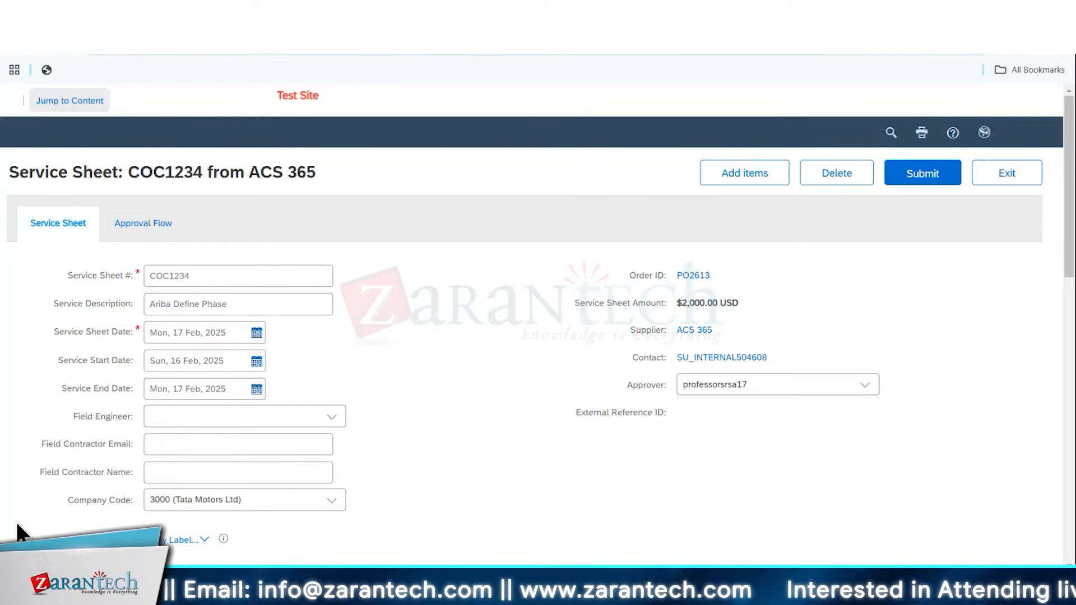
# Choose Commodity Manager- Direct Category as the service sheet's field engineer
pyautogui.scroll(-3, 457, 386)
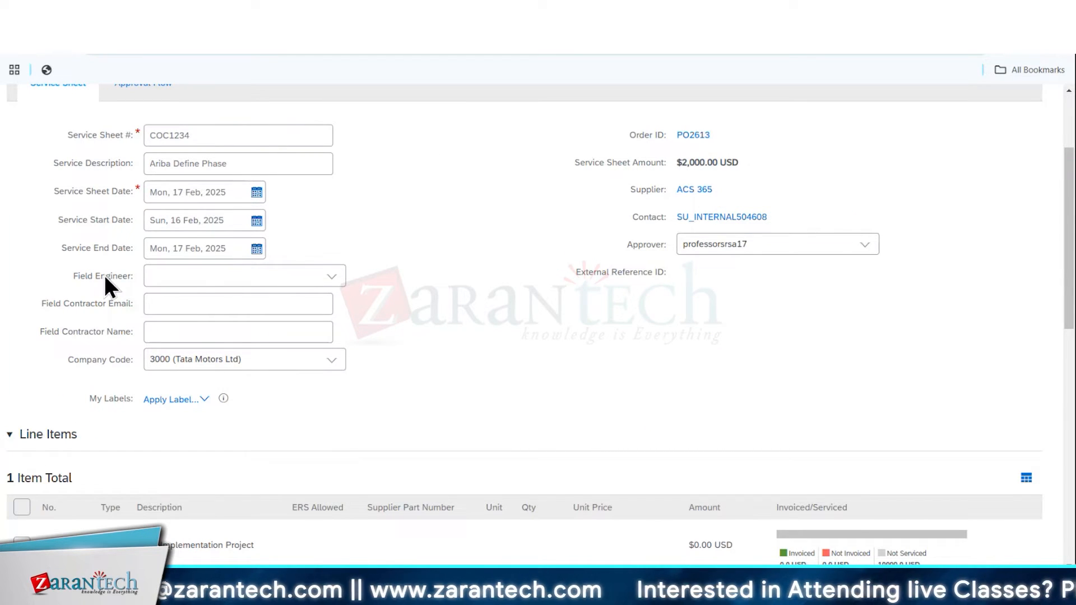
pyautogui.click(338, 280)
pyautogui.click(236, 315)
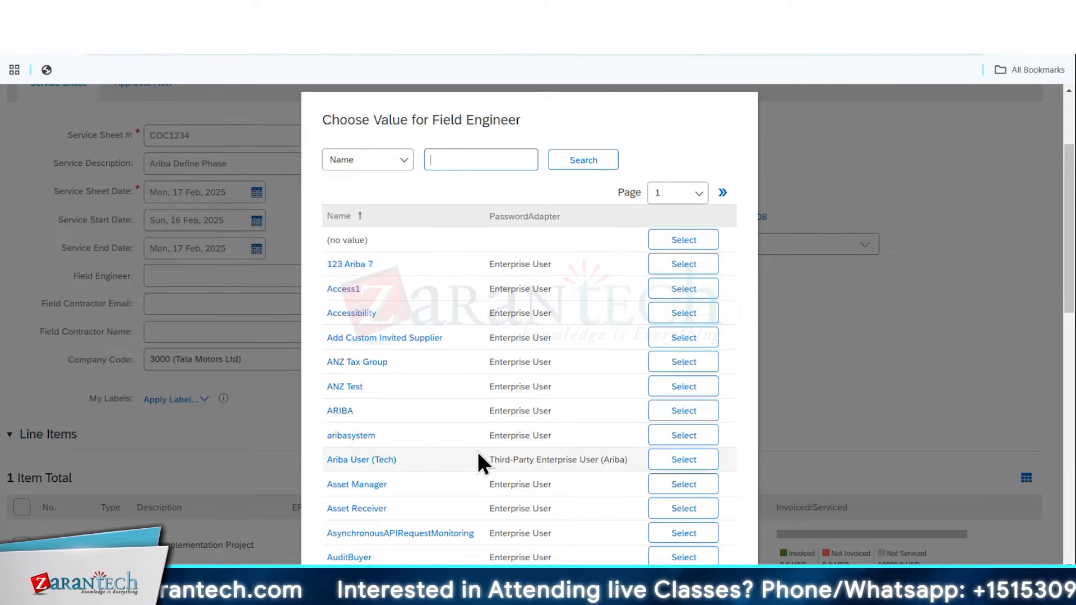
pyautogui.scroll(-6, 478, 452)
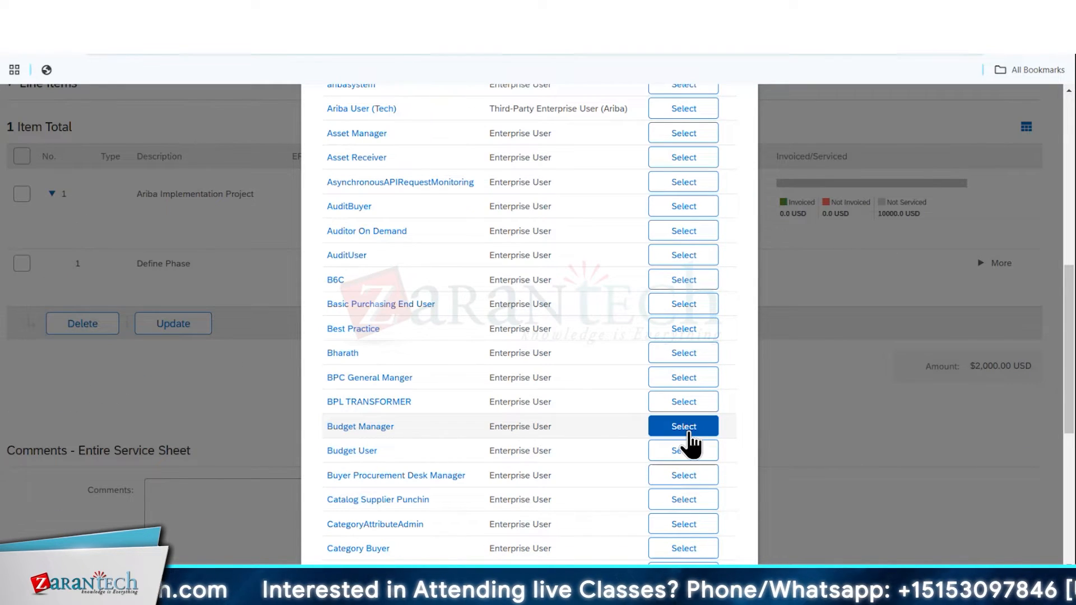
pyautogui.scroll(-5, 522, 353)
pyautogui.scroll(-2, 517, 344)
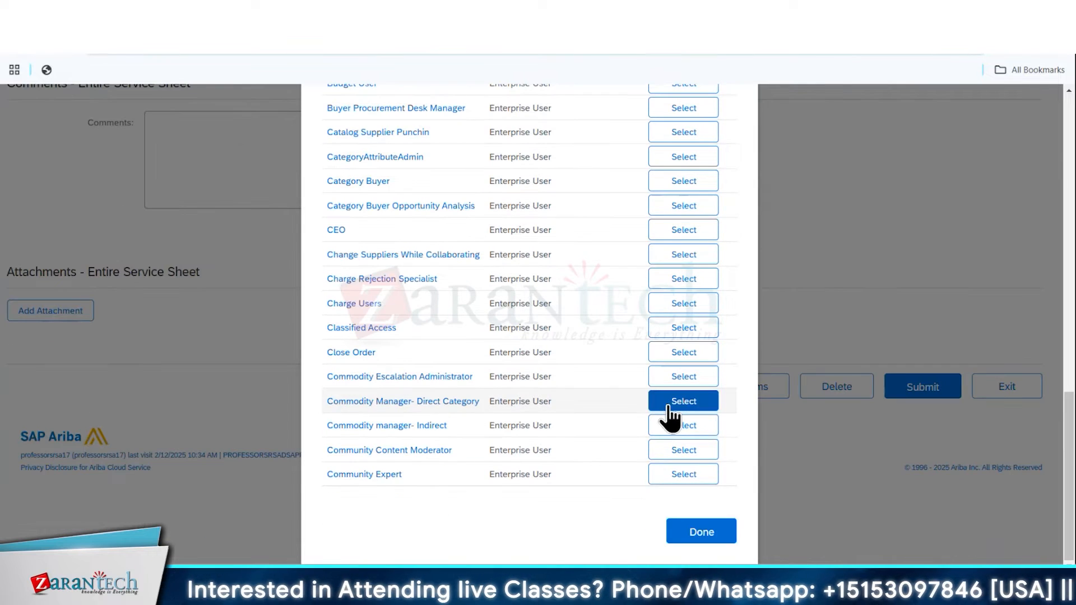
pyautogui.click(678, 404)
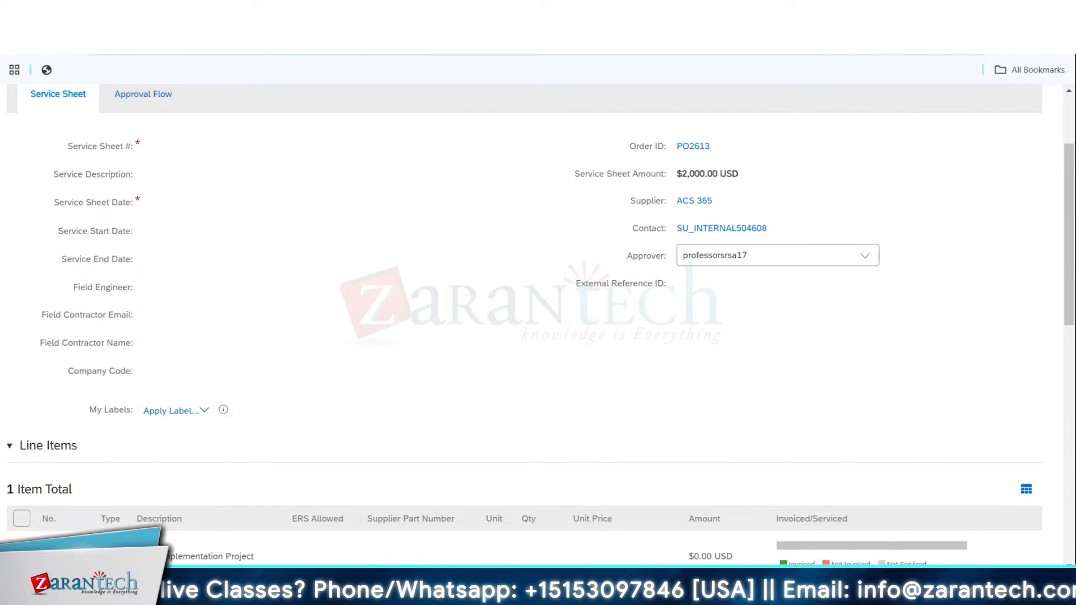
# Add the comment "Completioin certificate attached" to the entire service sheet
pyautogui.scroll(-10, 426, 361)
pyautogui.click(278, 332)
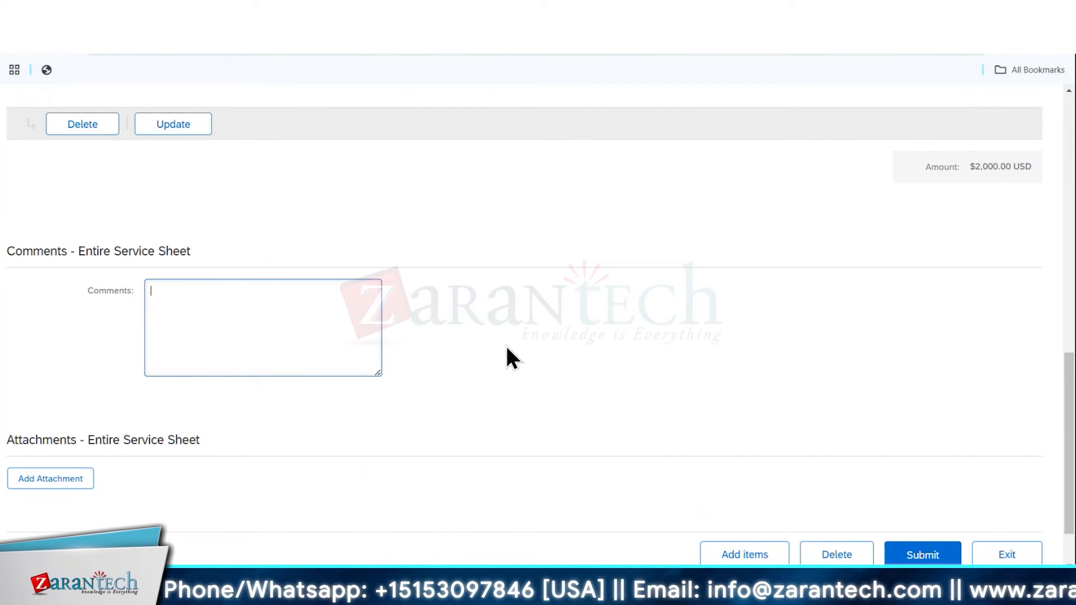
pyautogui.write('Completioin certificat')
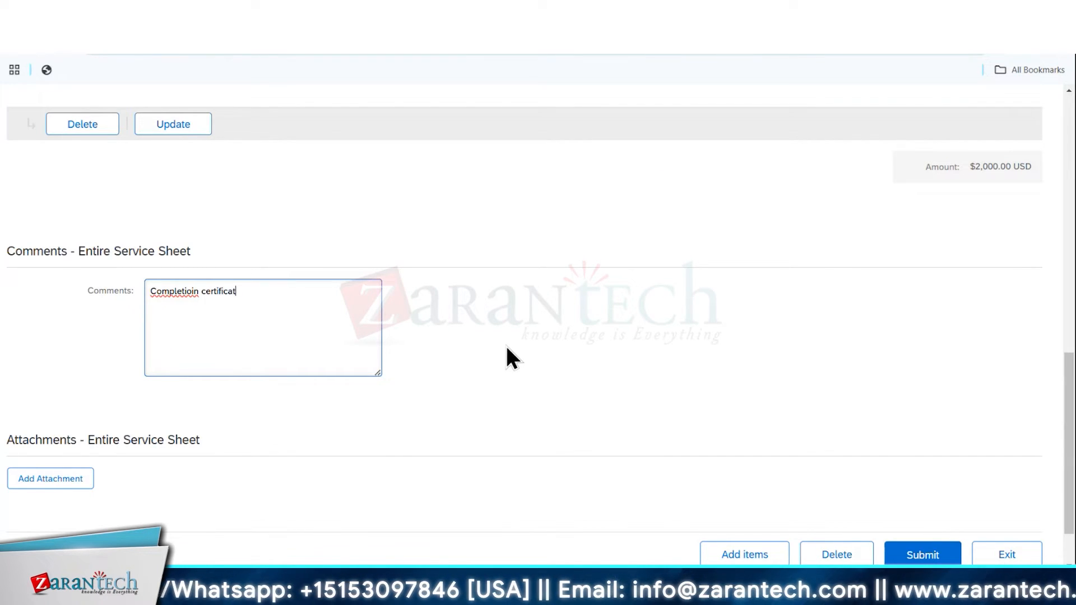
pyautogui.write('e attached')
pyautogui.click(26, 480)
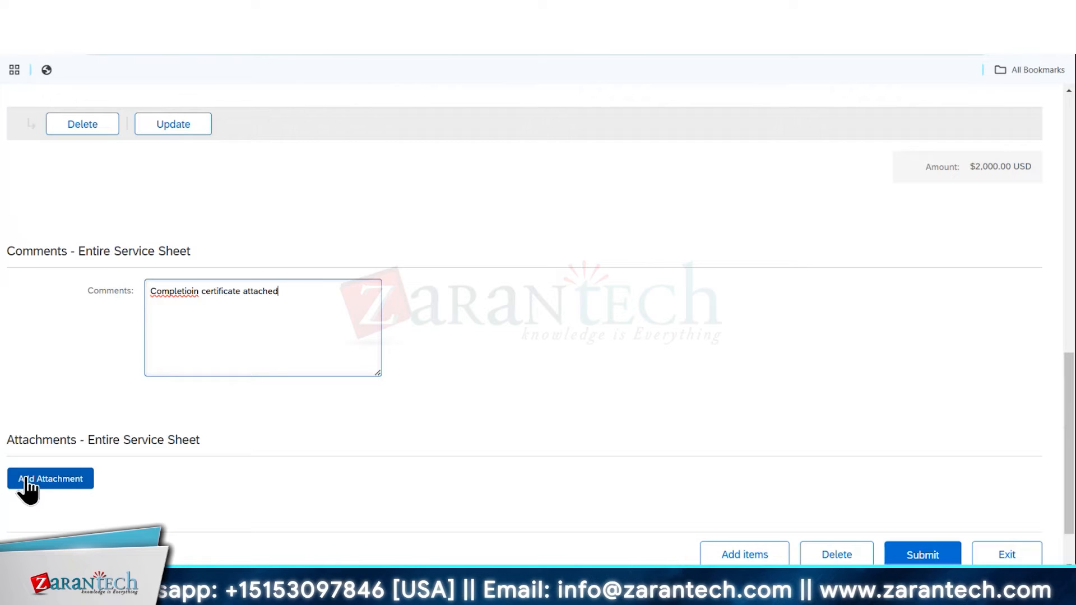
# Submit the service sheet and review its approval flow, summary and comments
pyautogui.click(923, 554)
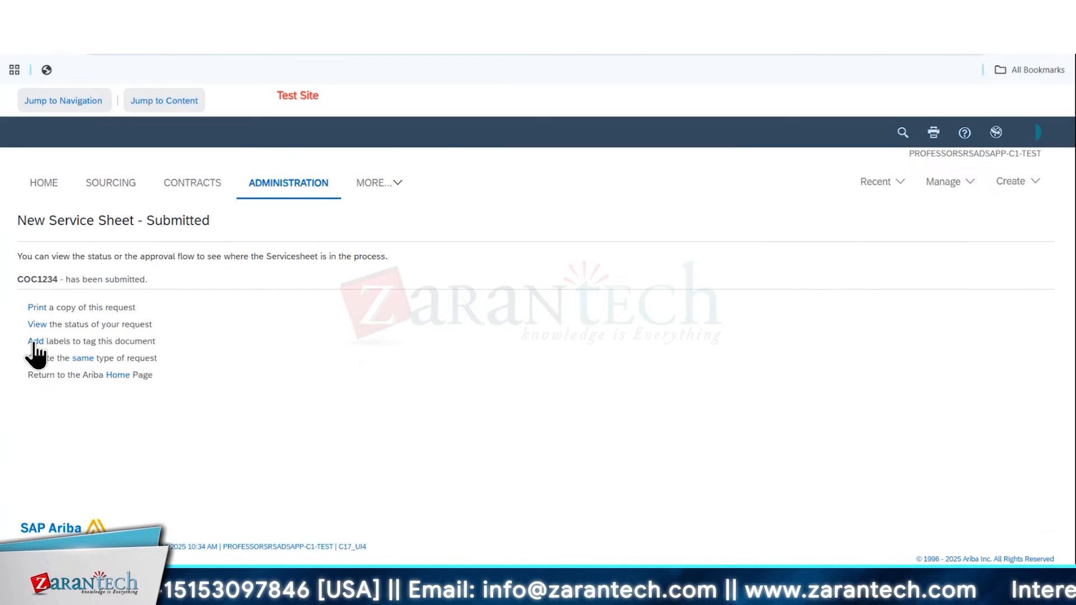
pyautogui.click(37, 325)
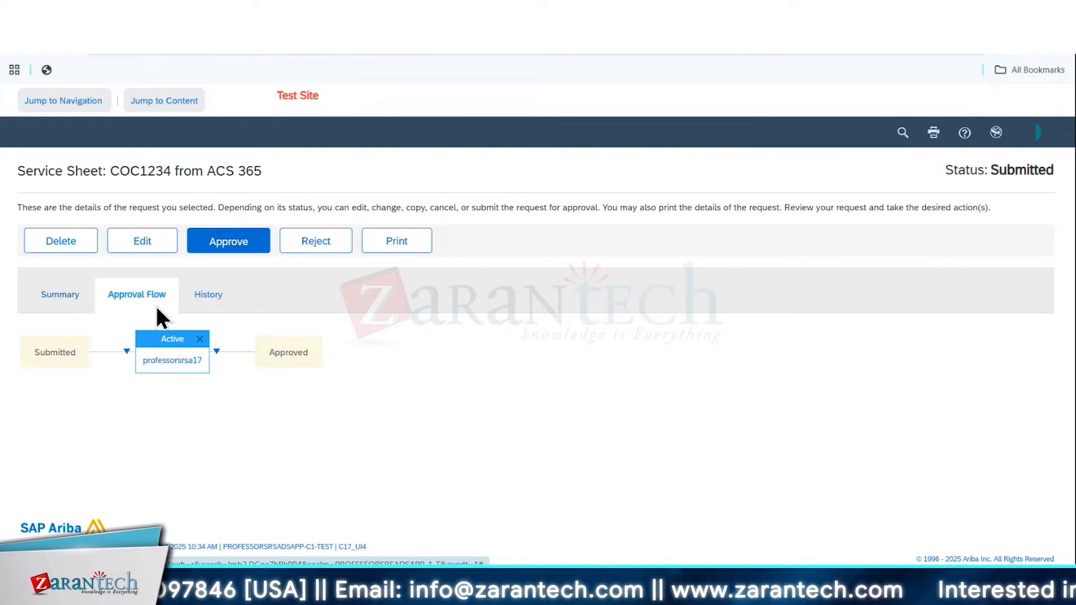
pyautogui.click(61, 297)
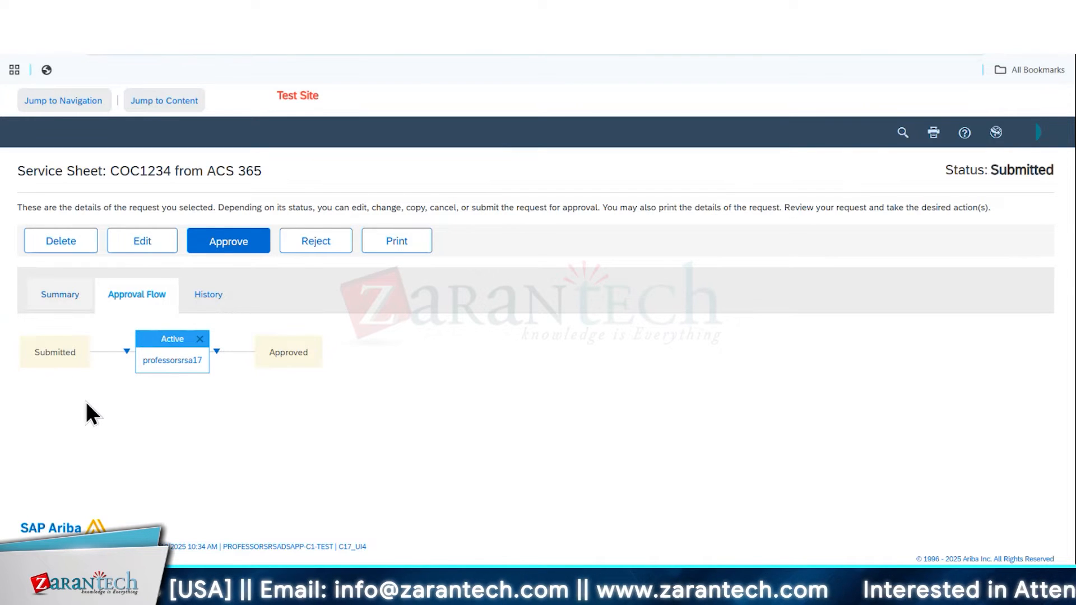
pyautogui.scroll(-10, 481, 413)
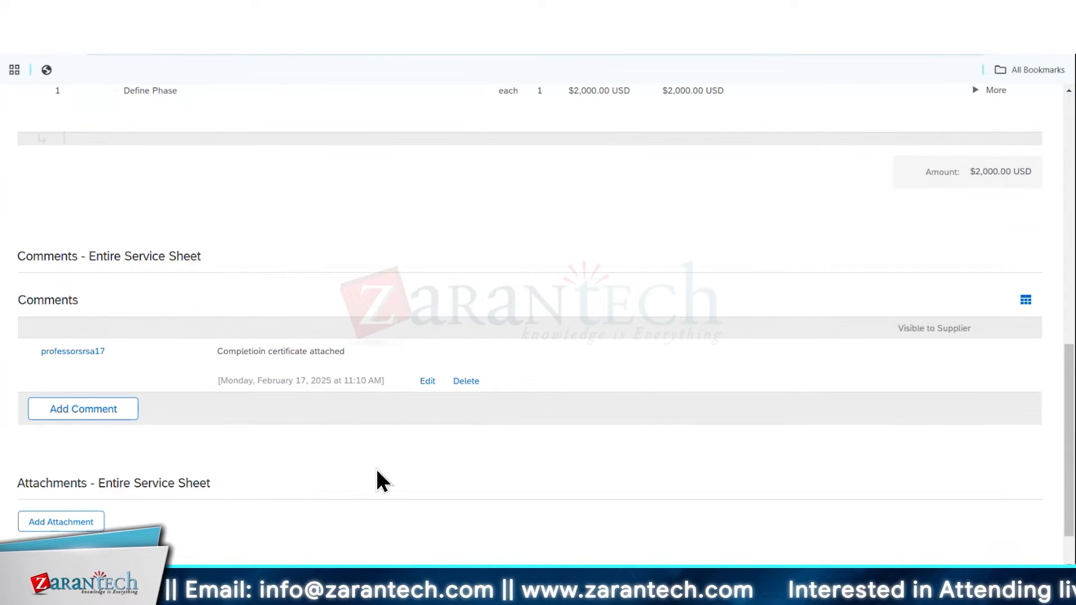
# Attach the file Ariba Procure2Pay.pptx to the entire service sheet
pyautogui.click(53, 522)
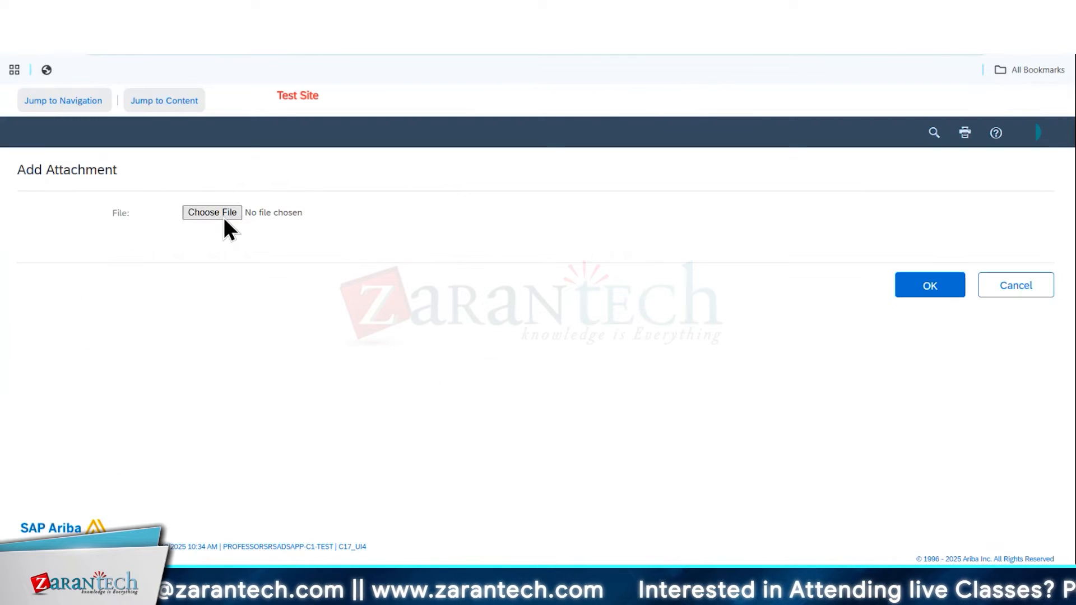
pyautogui.click(297, 213)
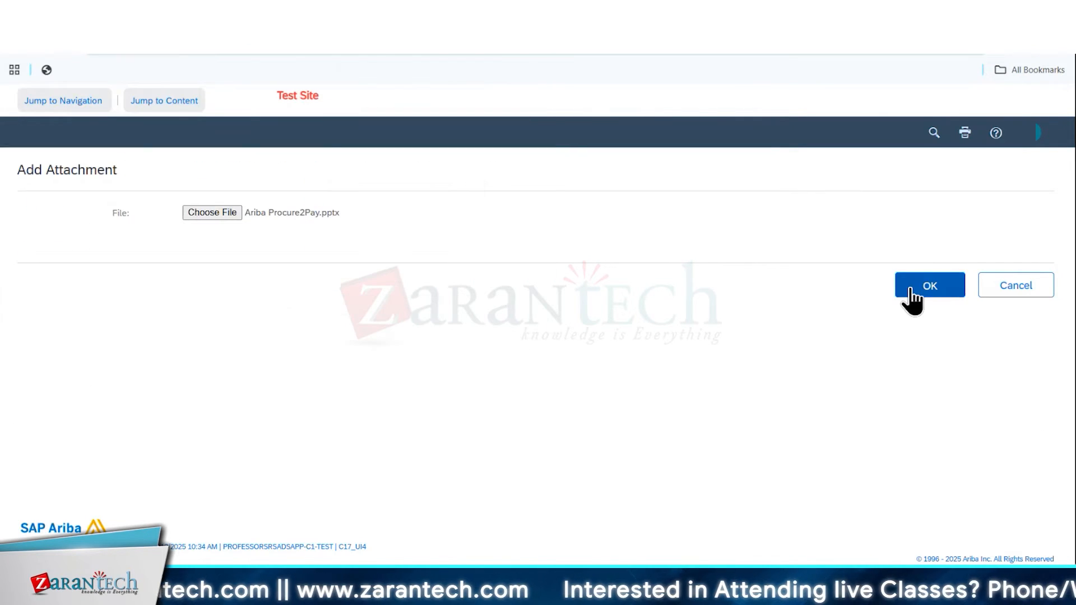
pyautogui.click(908, 285)
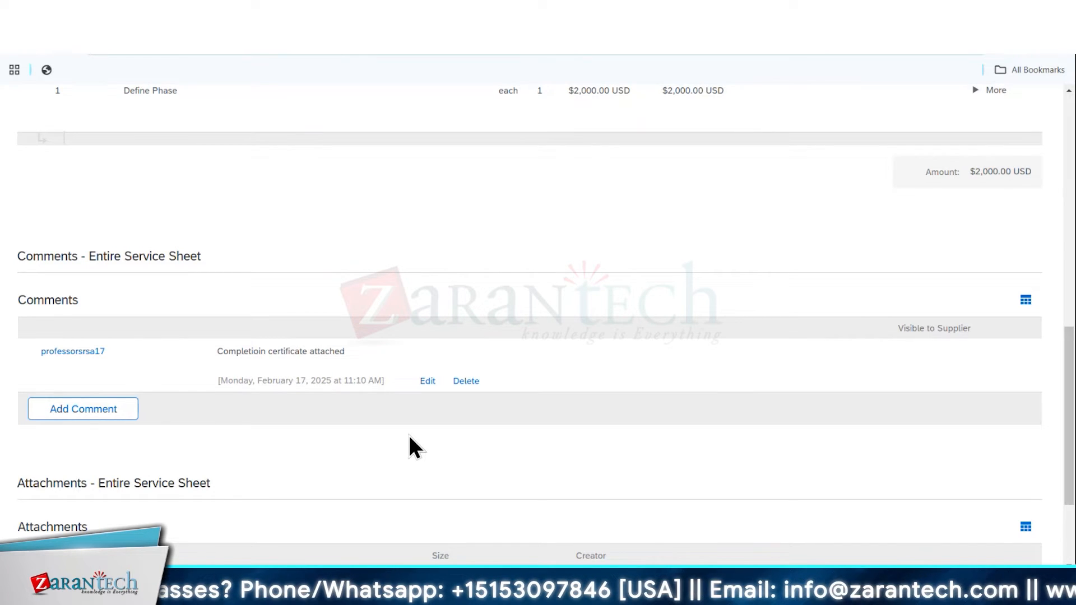
pyautogui.scroll(-3, 410, 437)
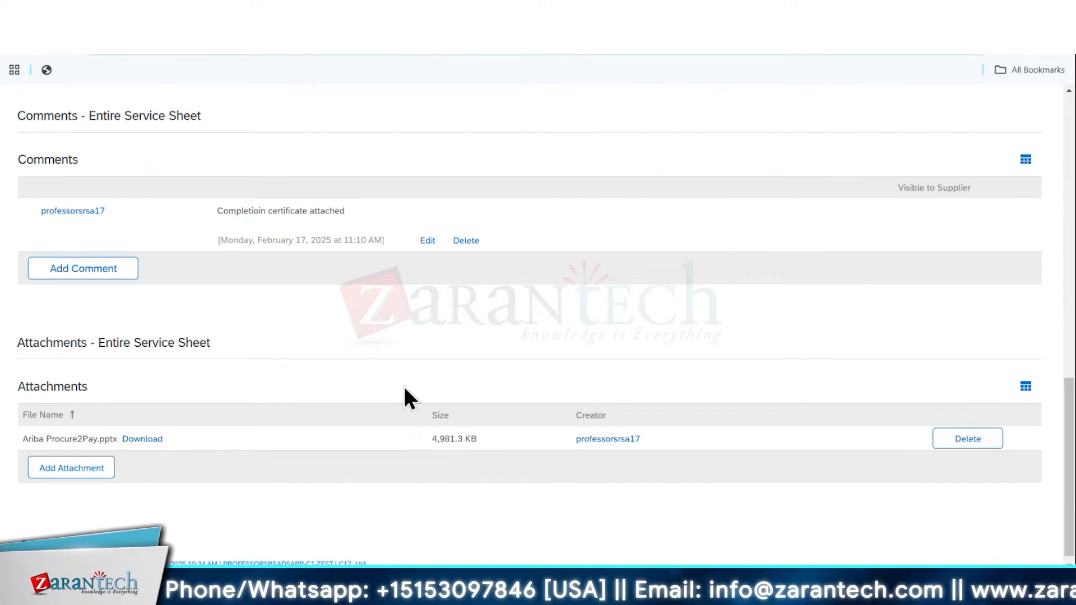
pyautogui.scroll(12, 403, 385)
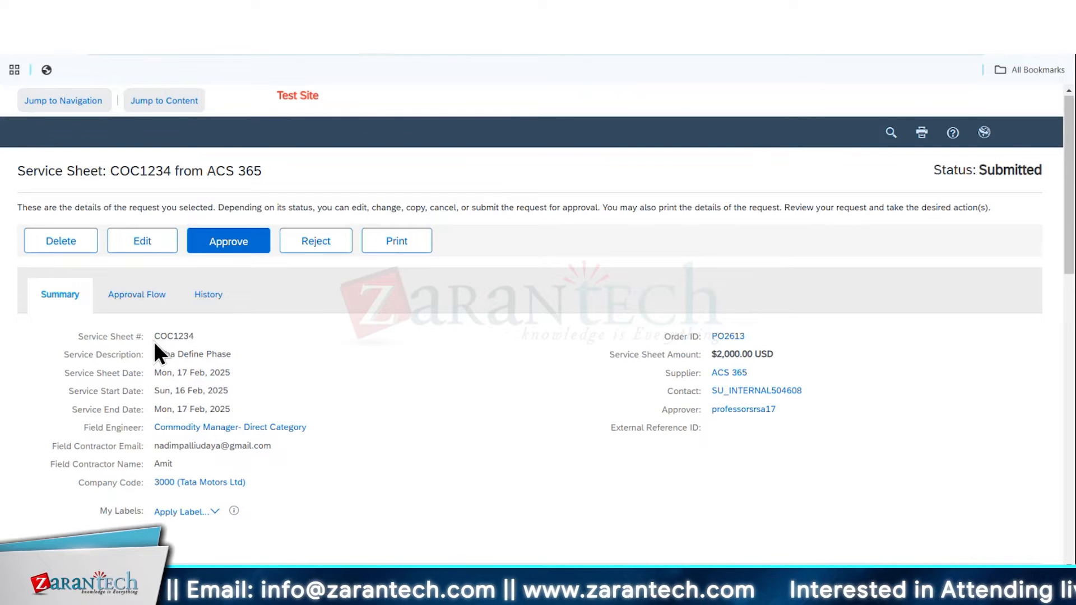
# Approve the submitted service sheet without a comment, archiving it to the Archive Items label, and open its status view
pyautogui.moveTo(153, 336); pyautogui.dragTo(205, 337)
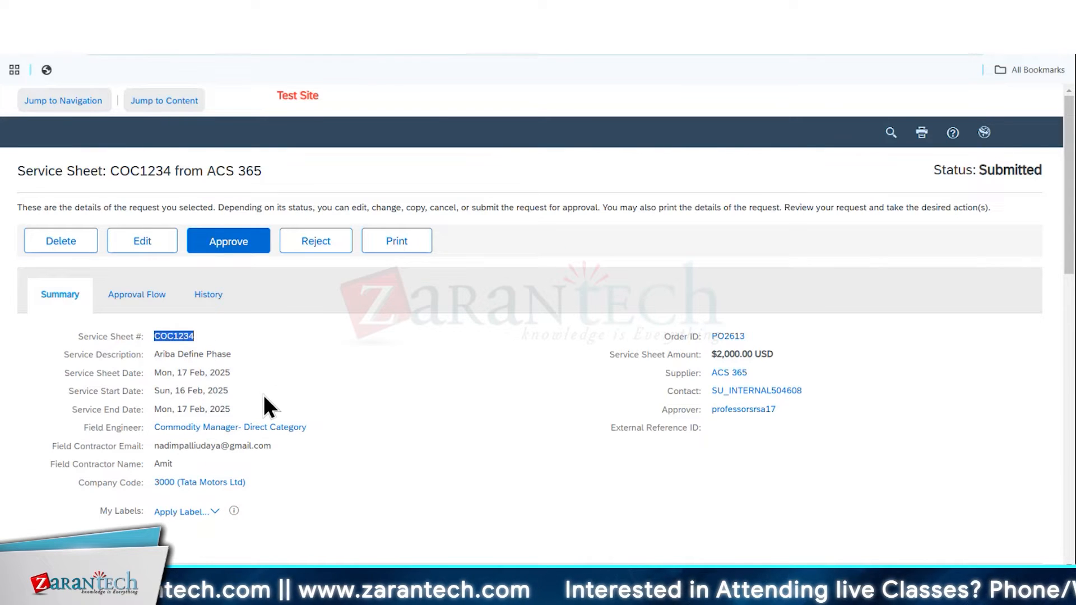
pyautogui.scroll(-15, 311, 432)
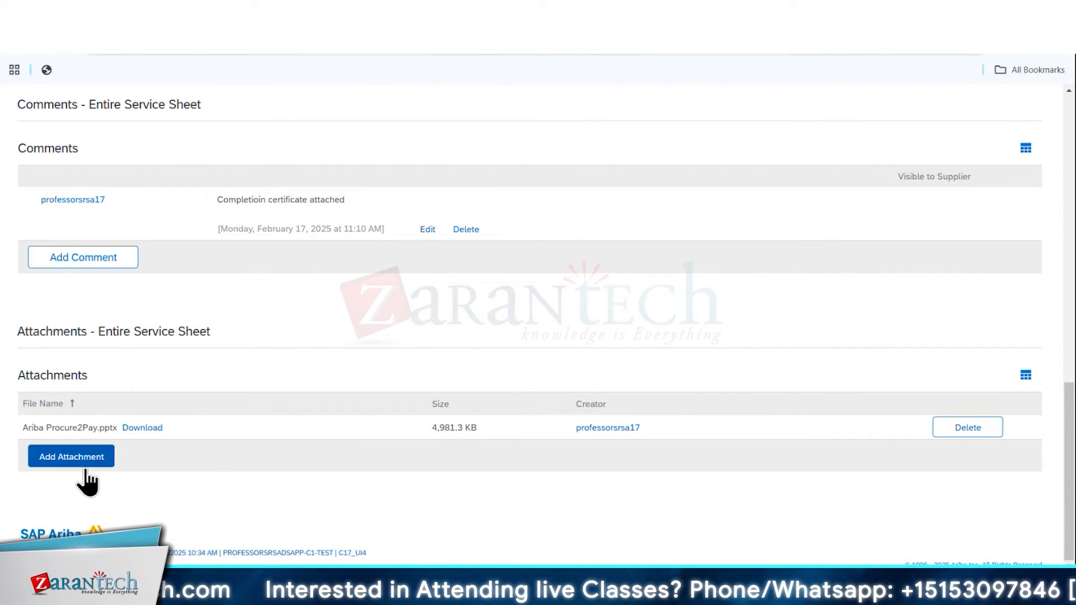
pyautogui.scroll(10, 275, 328)
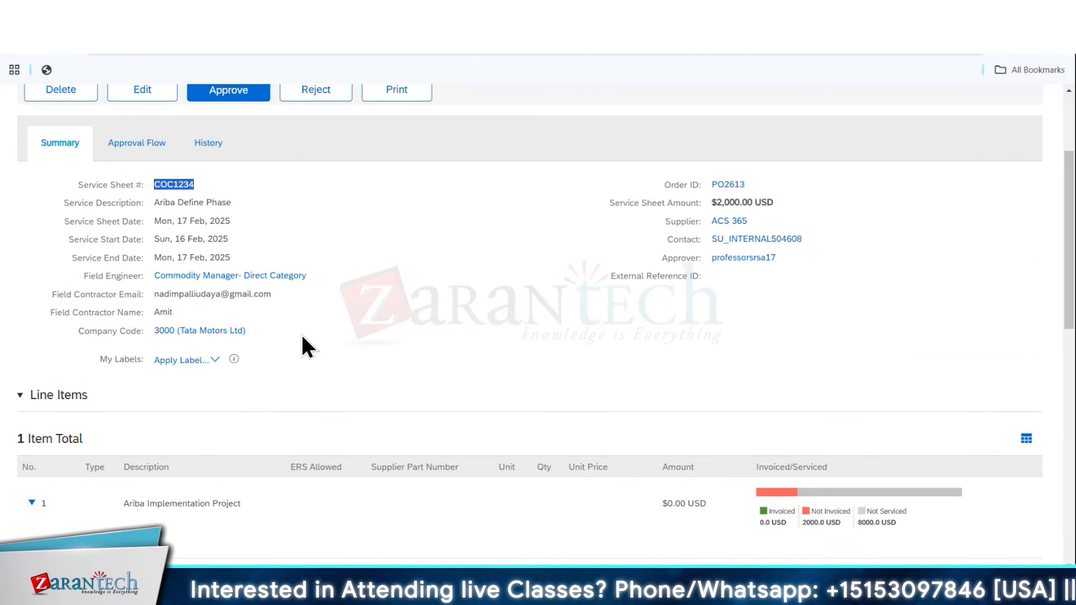
pyautogui.scroll(3, 334, 334)
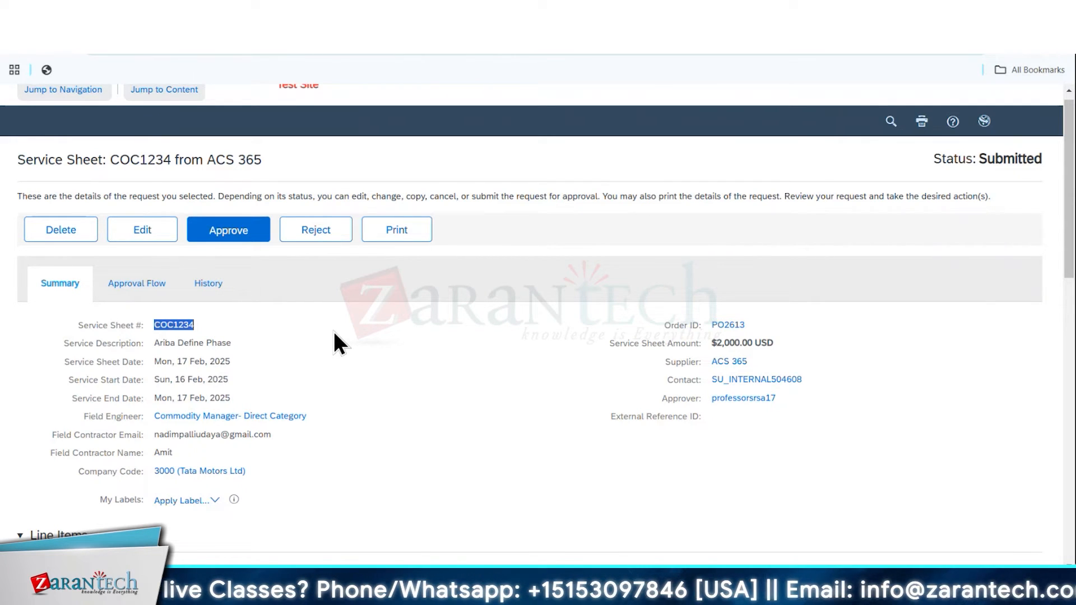
pyautogui.click(334, 331)
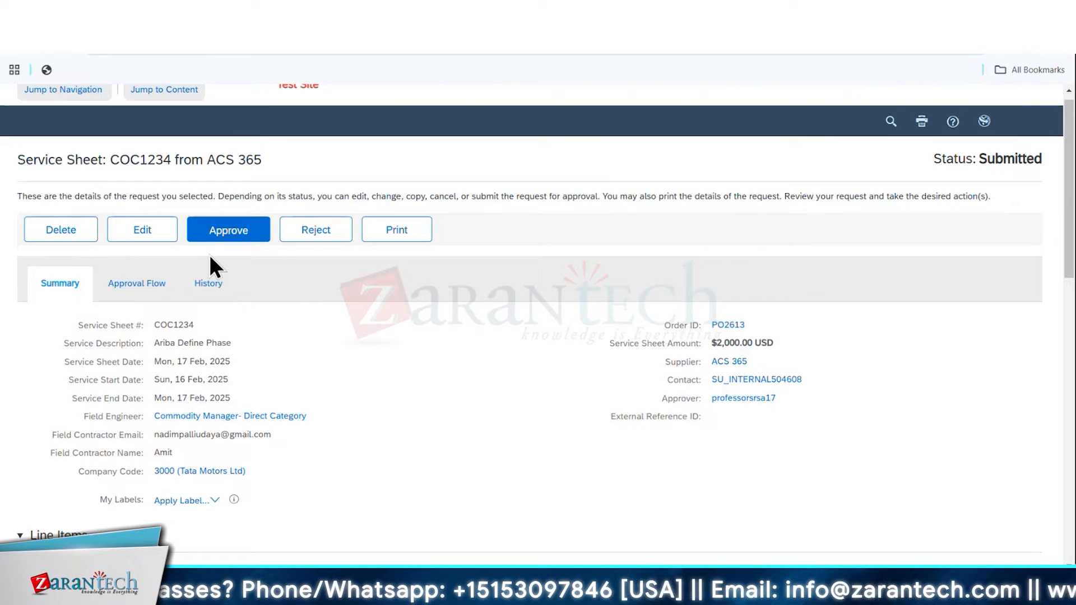
pyautogui.click(228, 238)
pyautogui.click(927, 428)
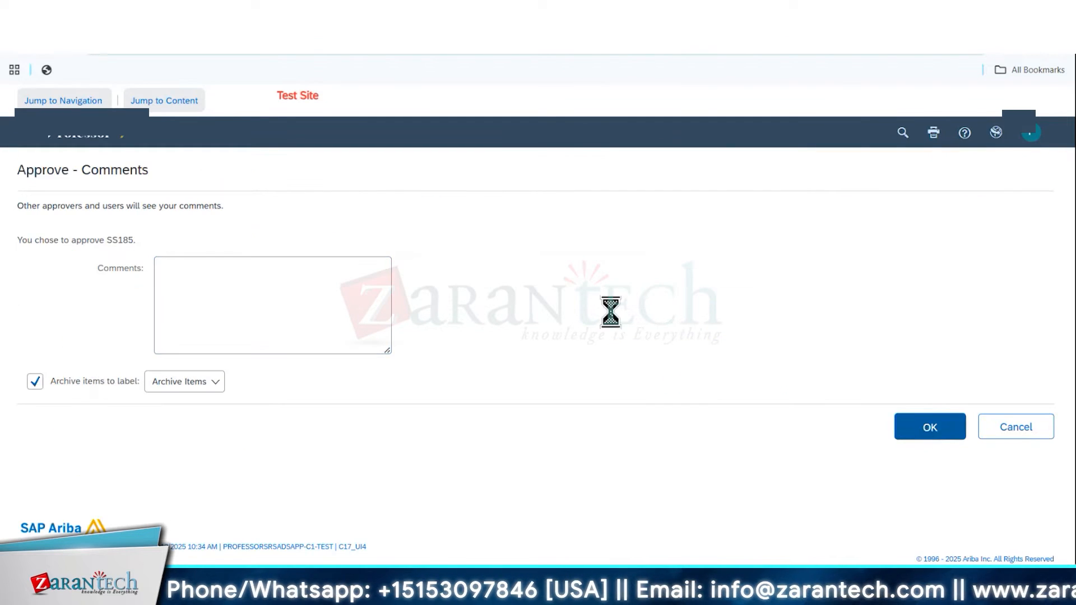
pyautogui.click(40, 327)
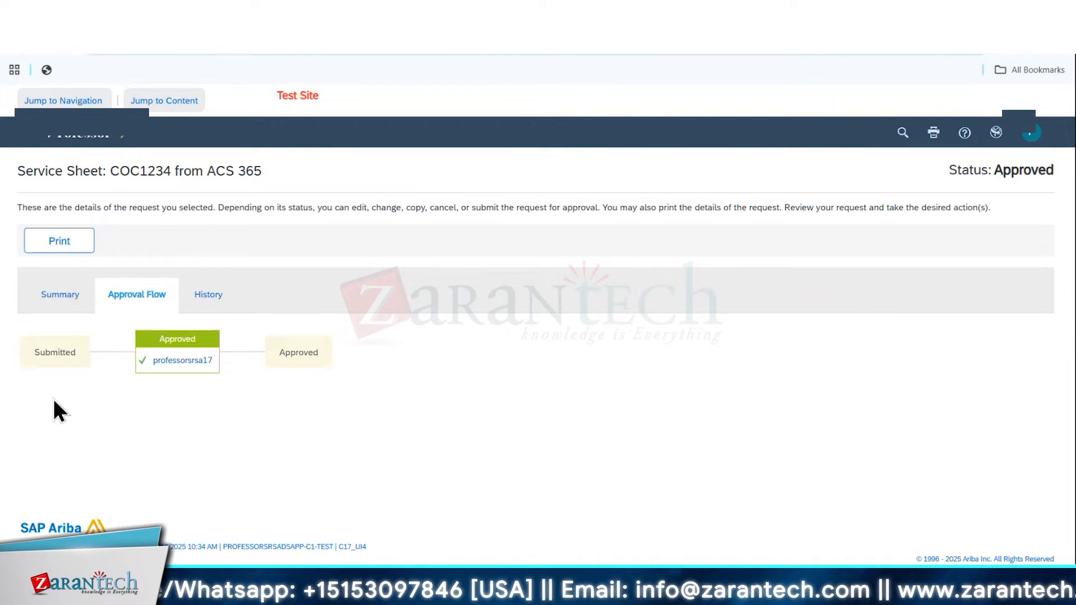
# Examine the approved service sheet's summary, line items, comments, attachments, history and approval flow
pyautogui.click(46, 297)
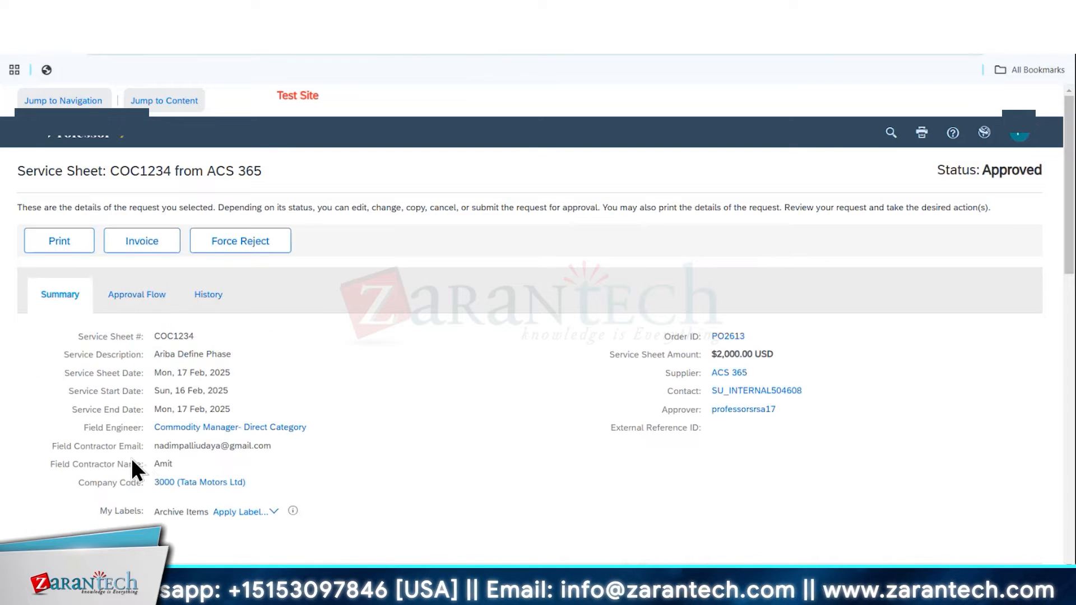
pyautogui.scroll(-15, 344, 426)
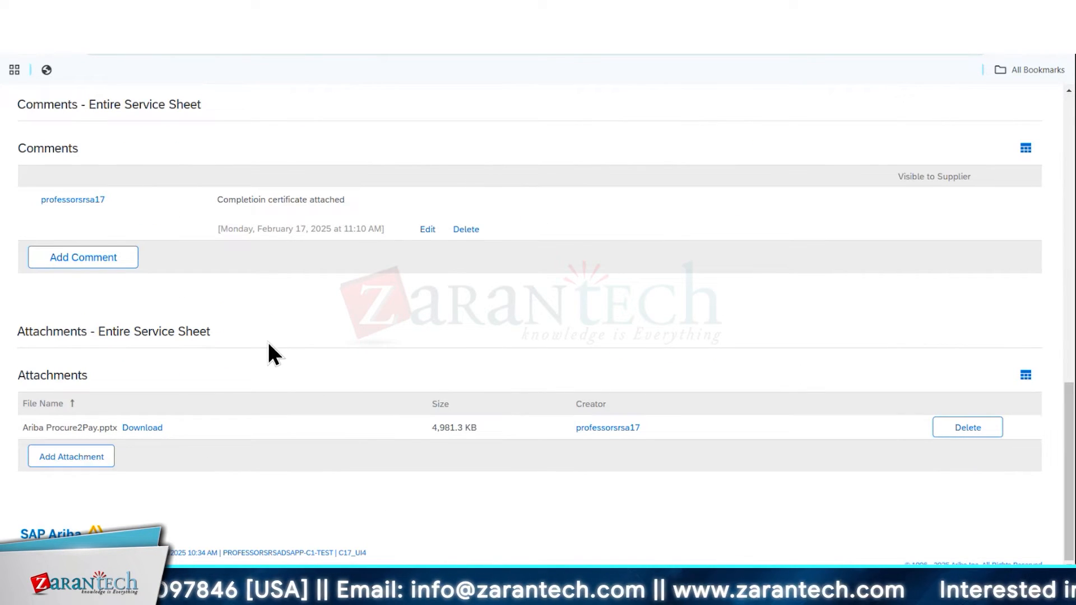
pyautogui.scroll(15, 271, 353)
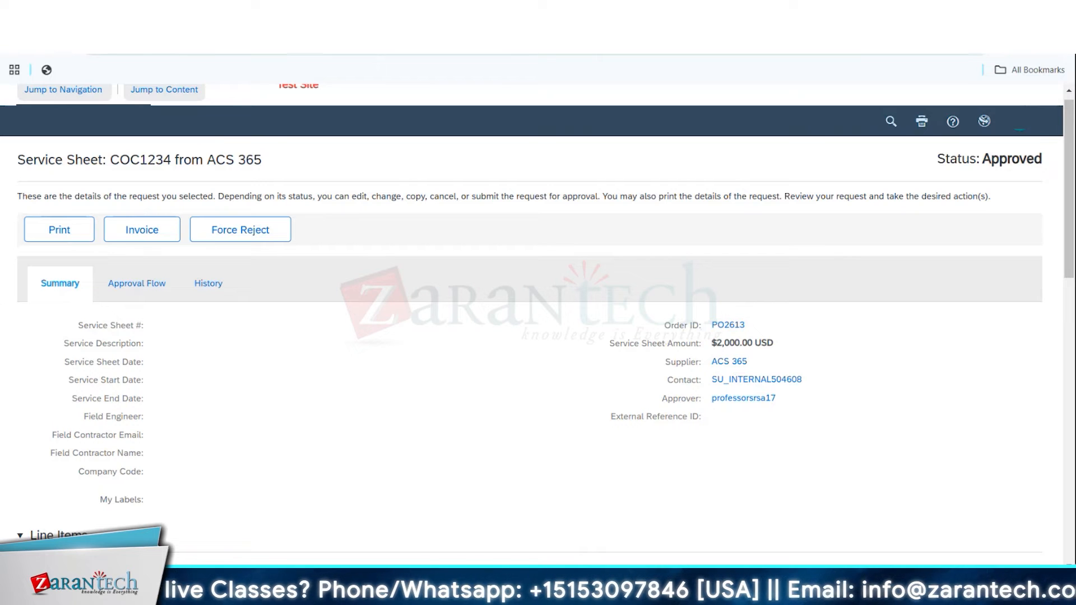
pyautogui.click(212, 294)
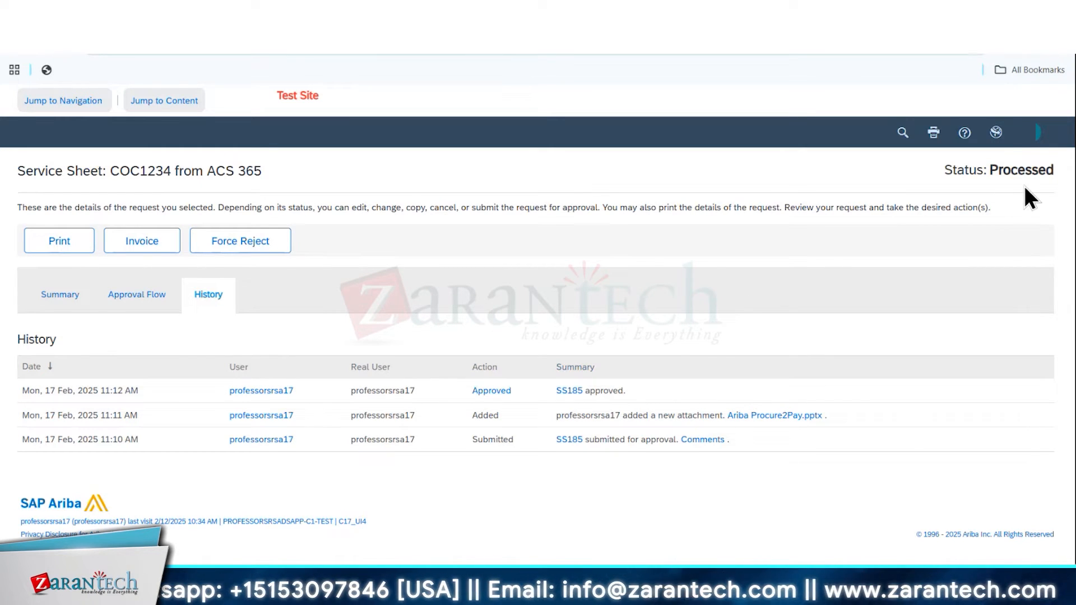
pyautogui.click(78, 301)
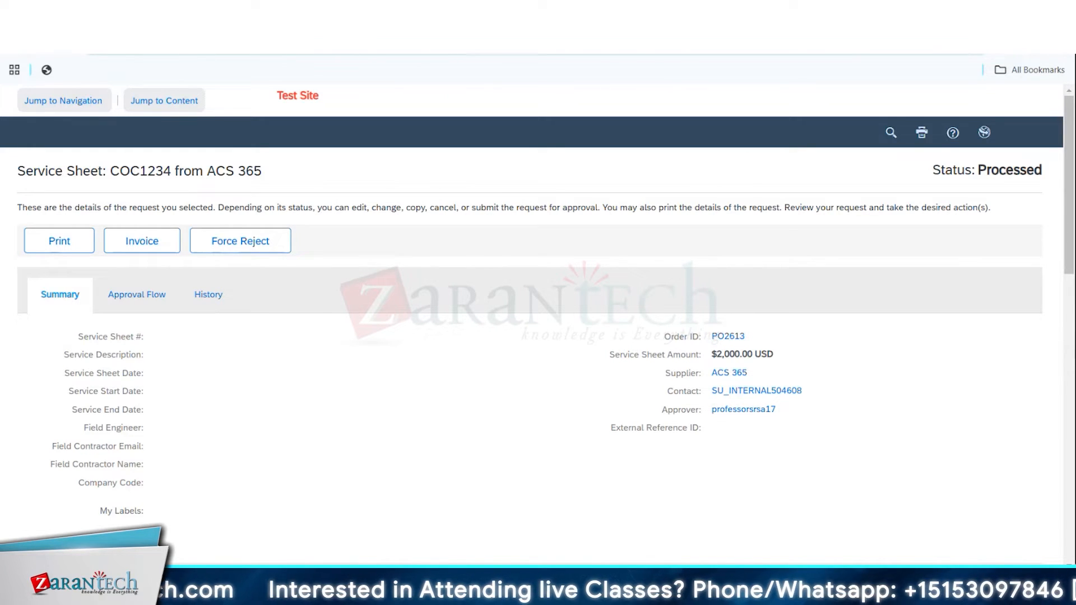
pyautogui.moveTo(730, 587)
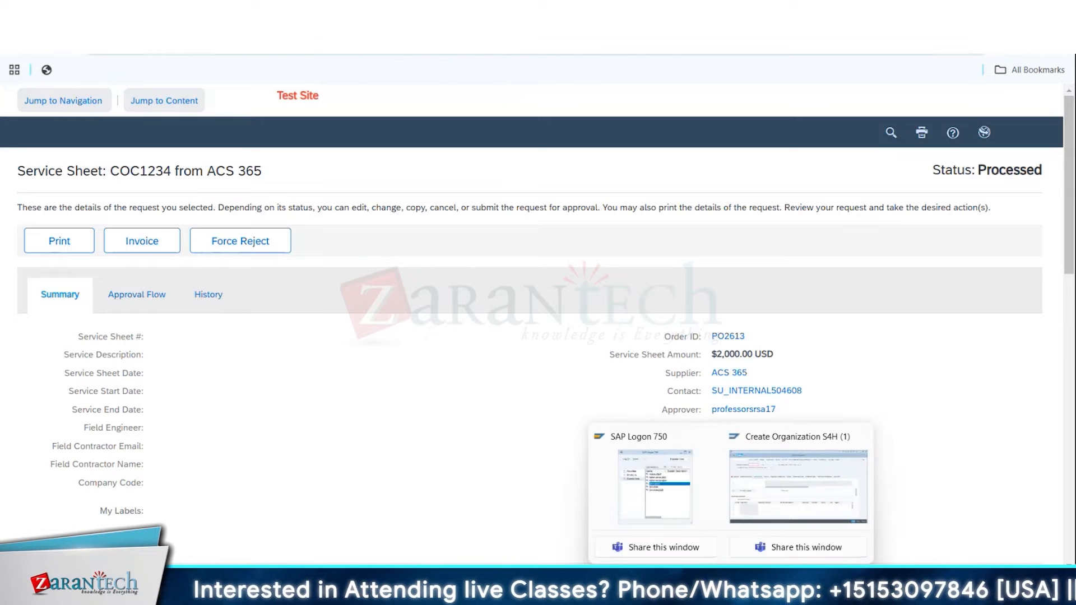
pyautogui.click(761, 500)
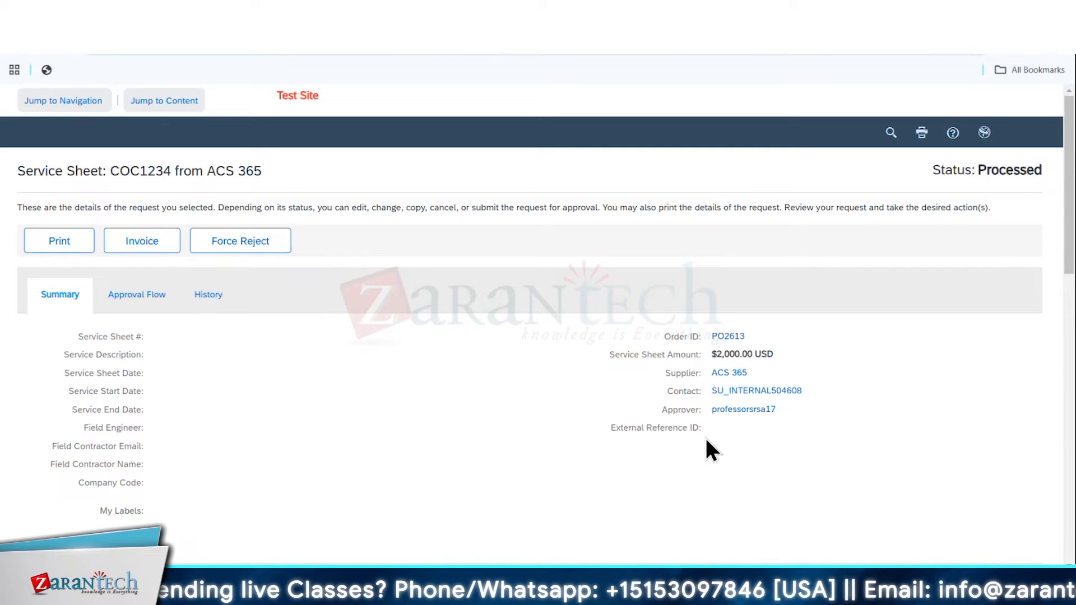
pyautogui.click(227, 305)
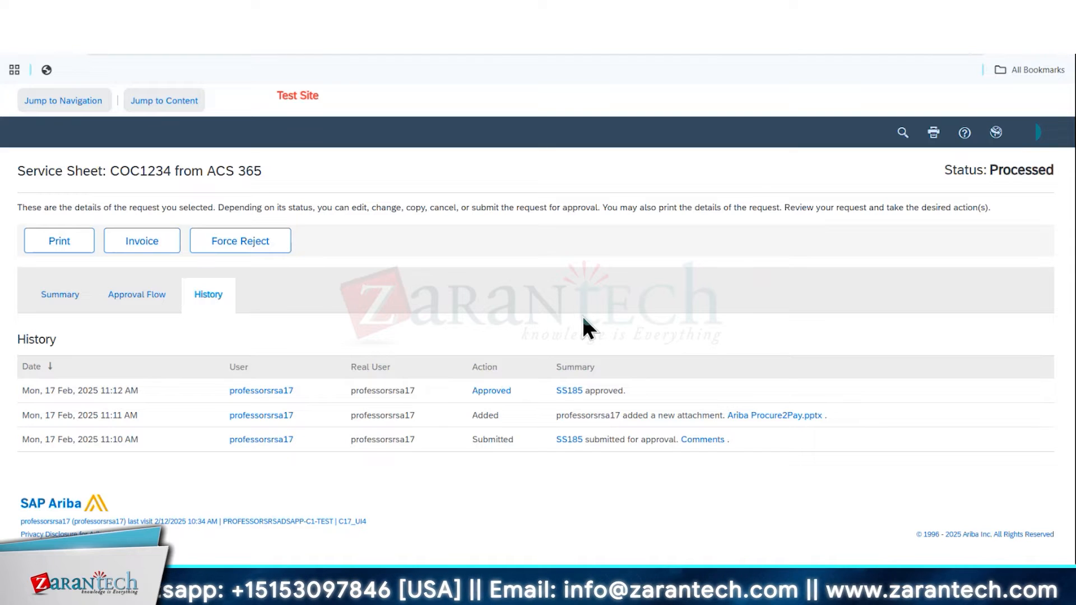
pyautogui.click(60, 295)
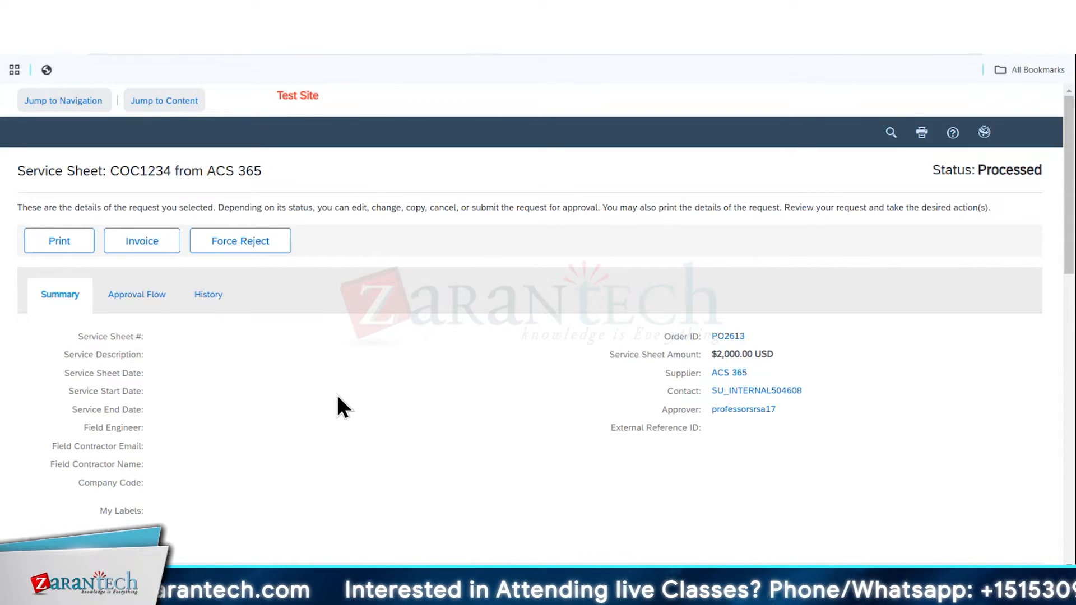
pyautogui.scroll(-5, 359, 381)
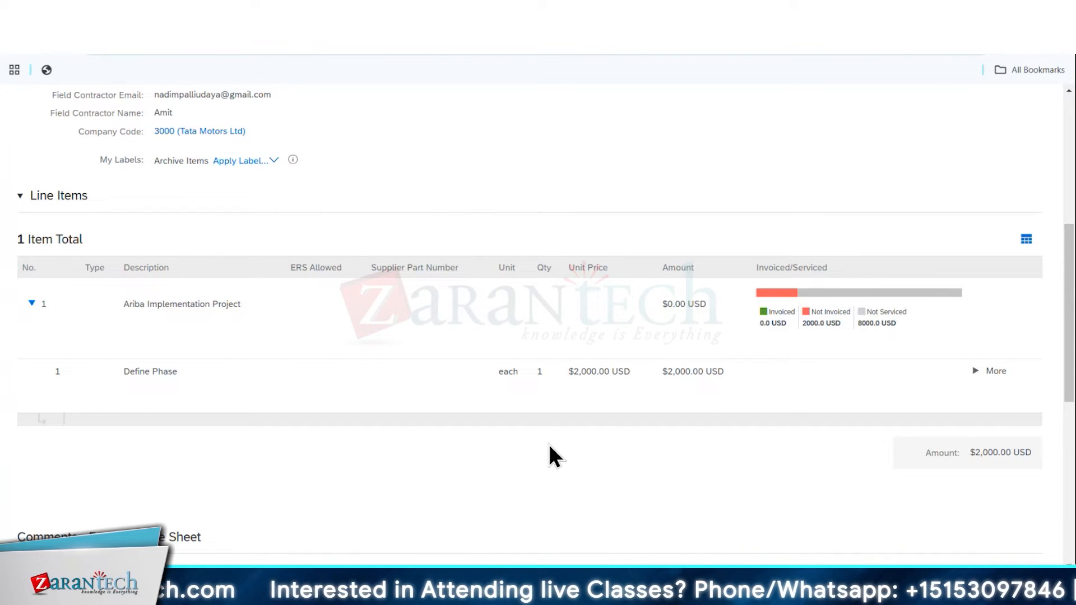
pyautogui.scroll(5, 549, 443)
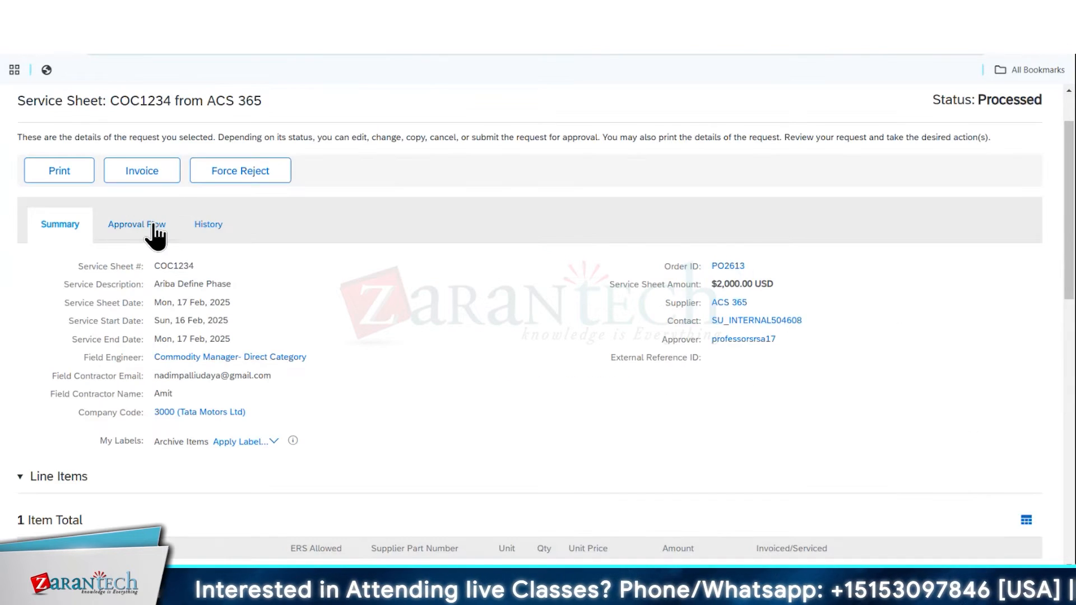
pyautogui.click(137, 224)
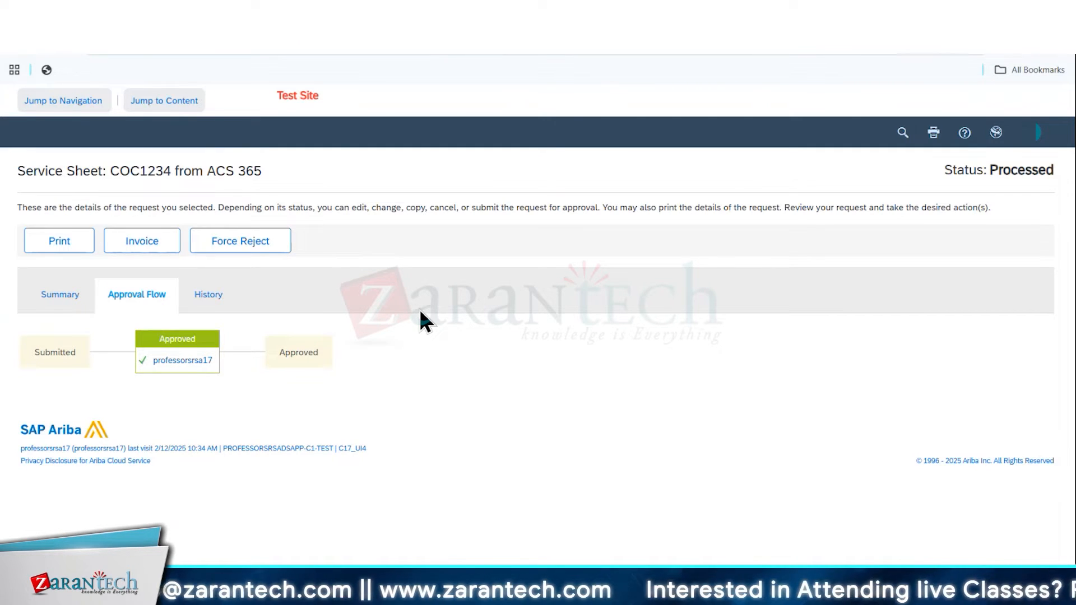
# Force reject the processed service sheet with the comment "Reversal of Service sheet"
pyautogui.click(250, 245)
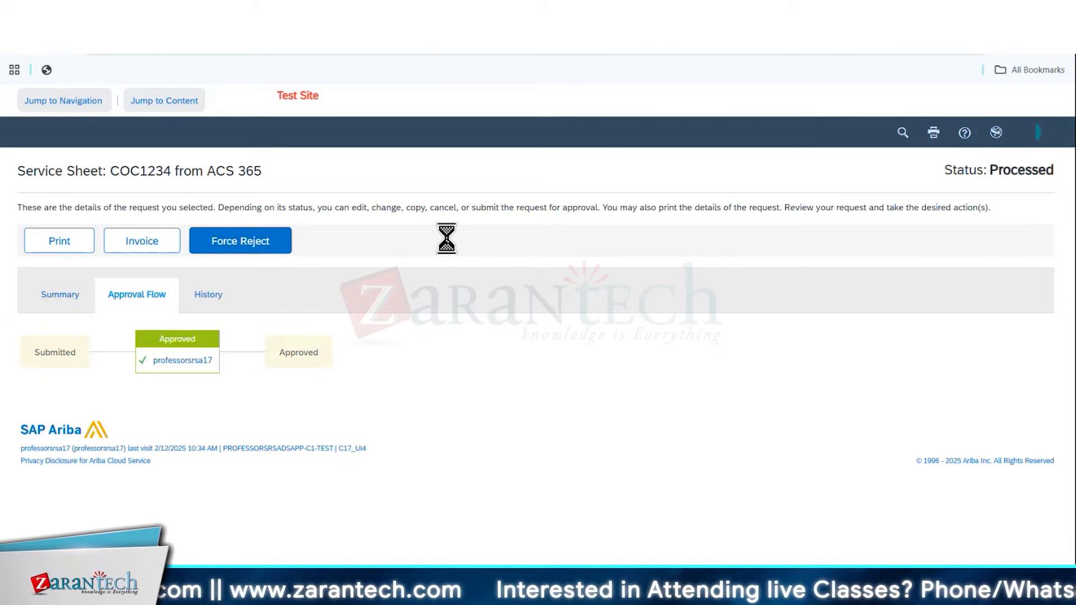
pyautogui.click(927, 428)
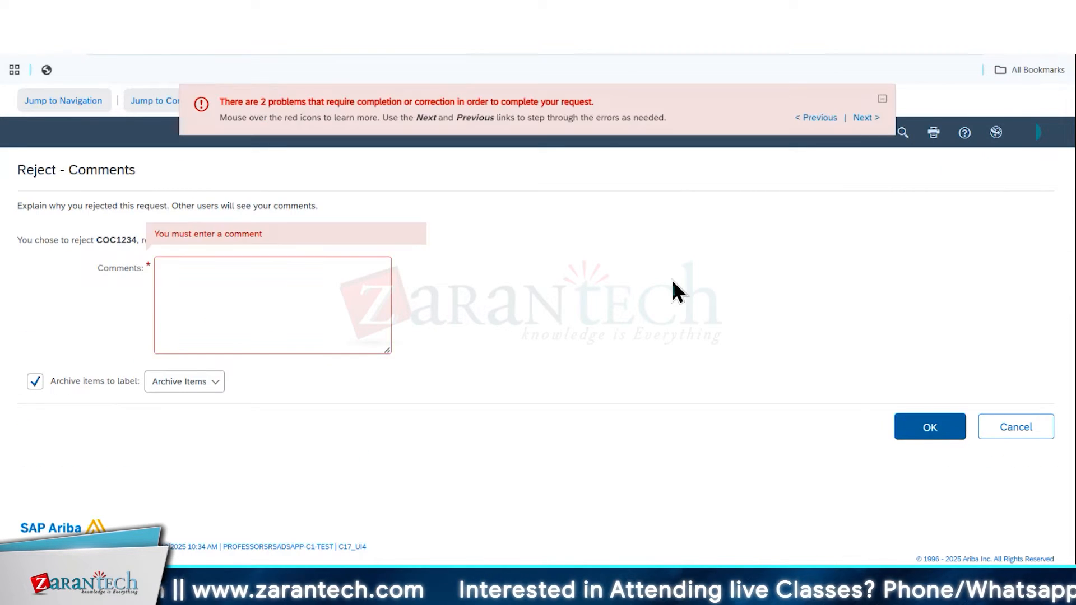
pyautogui.click(244, 288)
pyautogui.write('Reversal of Service sheet')
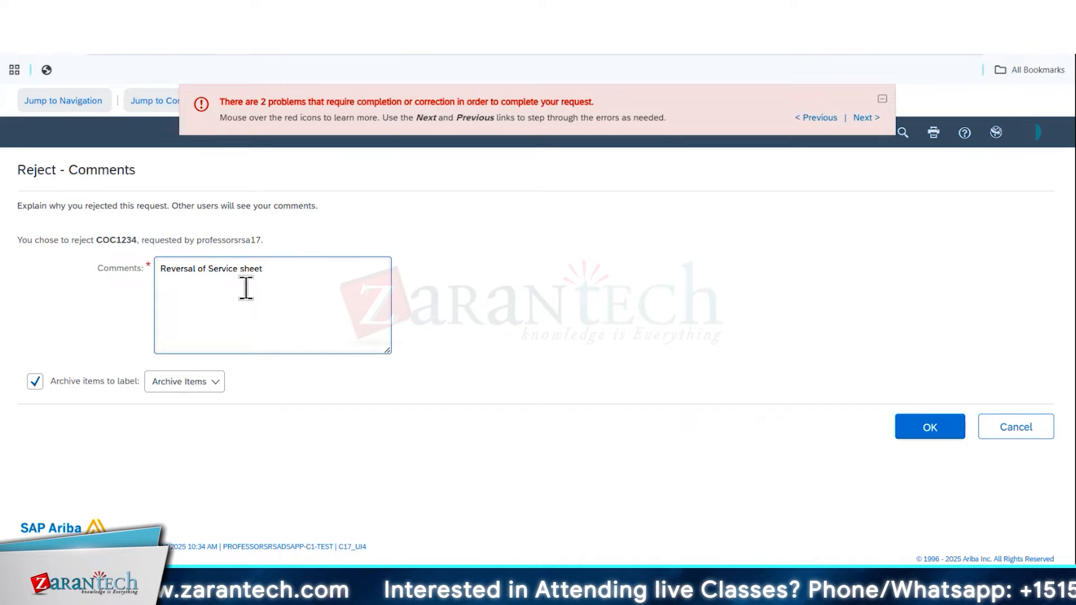
pyautogui.click(926, 431)
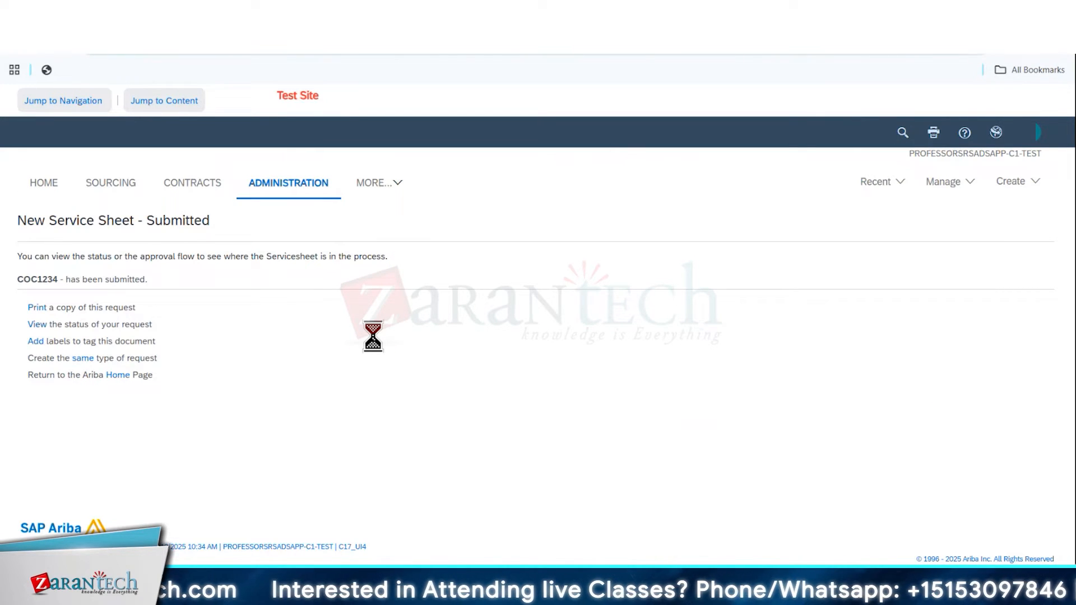
# Review the force-rejected service sheet's history and summary, and open its linked purchase order
pyautogui.click(193, 294)
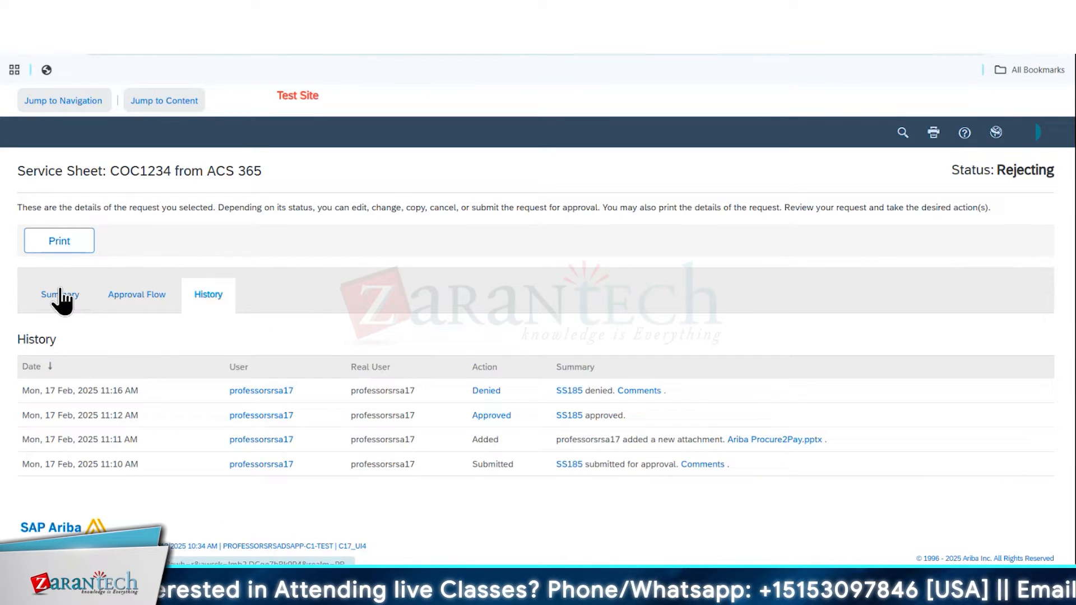
pyautogui.click(60, 297)
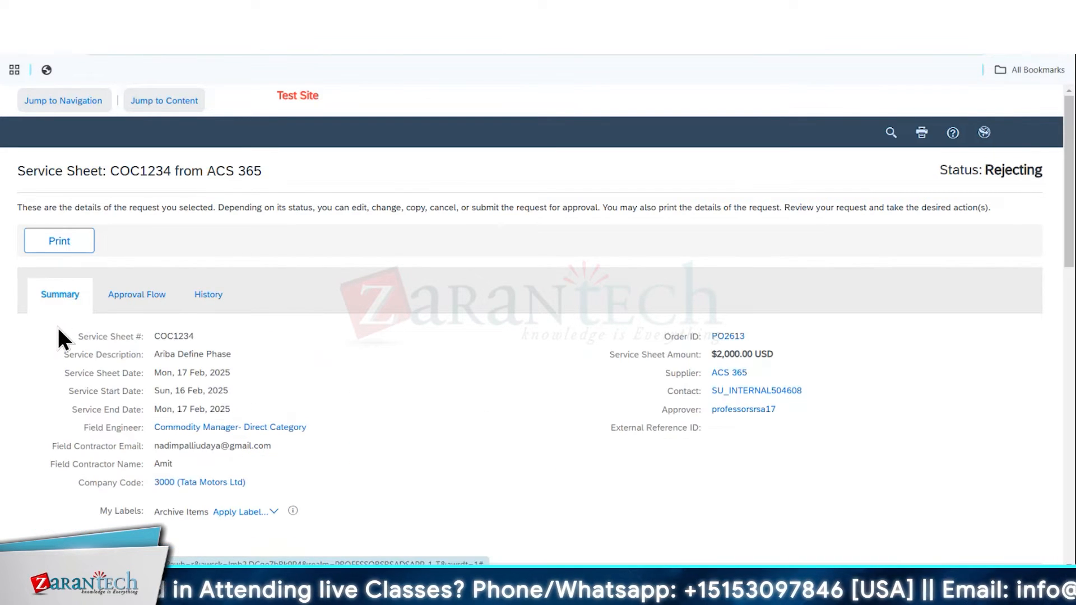
pyautogui.click(210, 298)
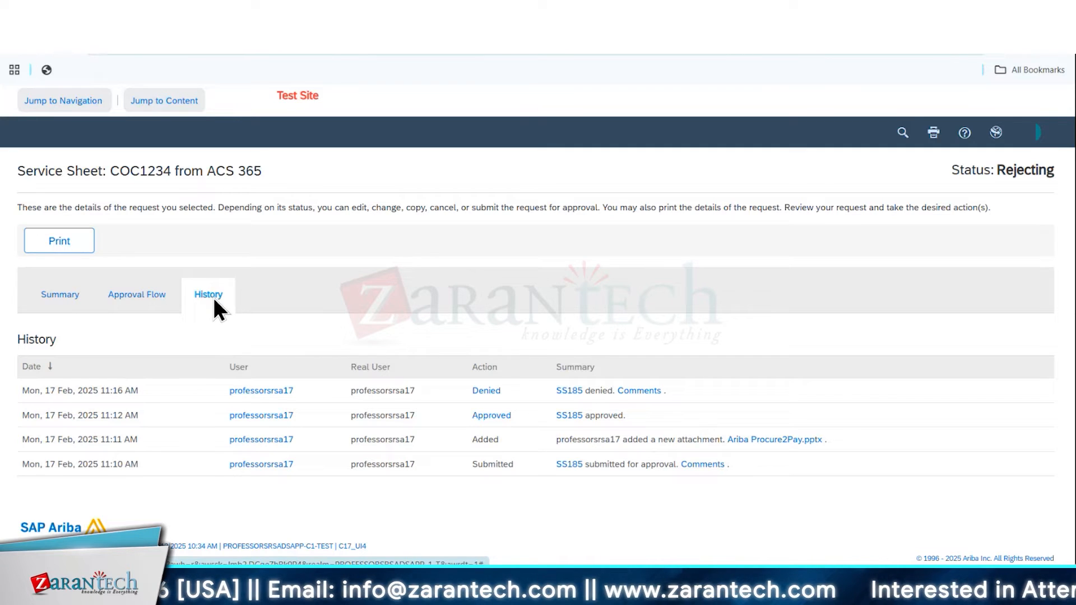
pyautogui.click(41, 306)
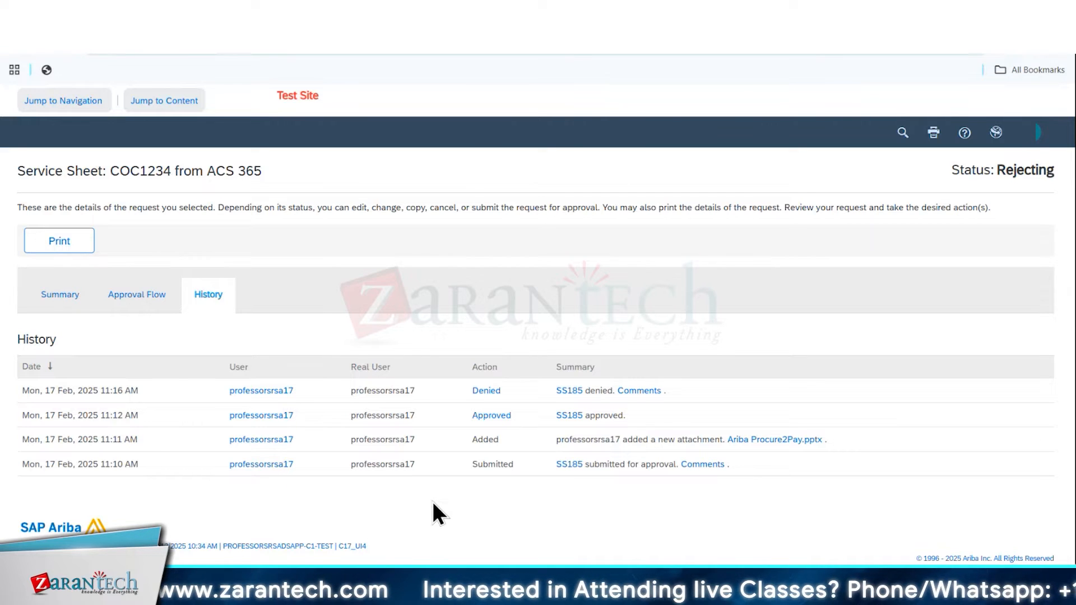
pyautogui.click(60, 294)
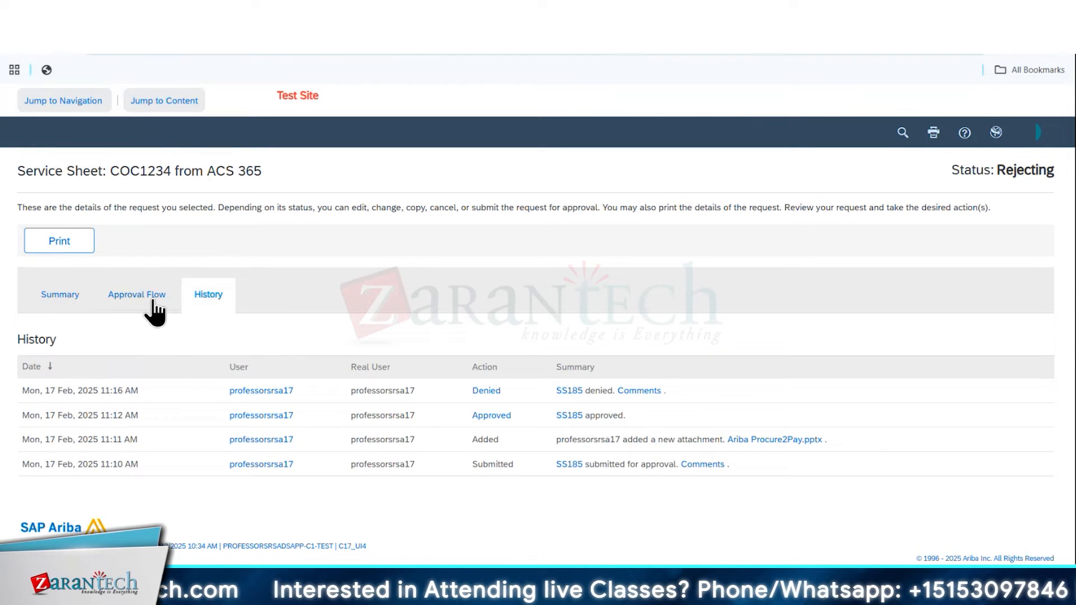
pyautogui.click(150, 299)
pyautogui.click(205, 297)
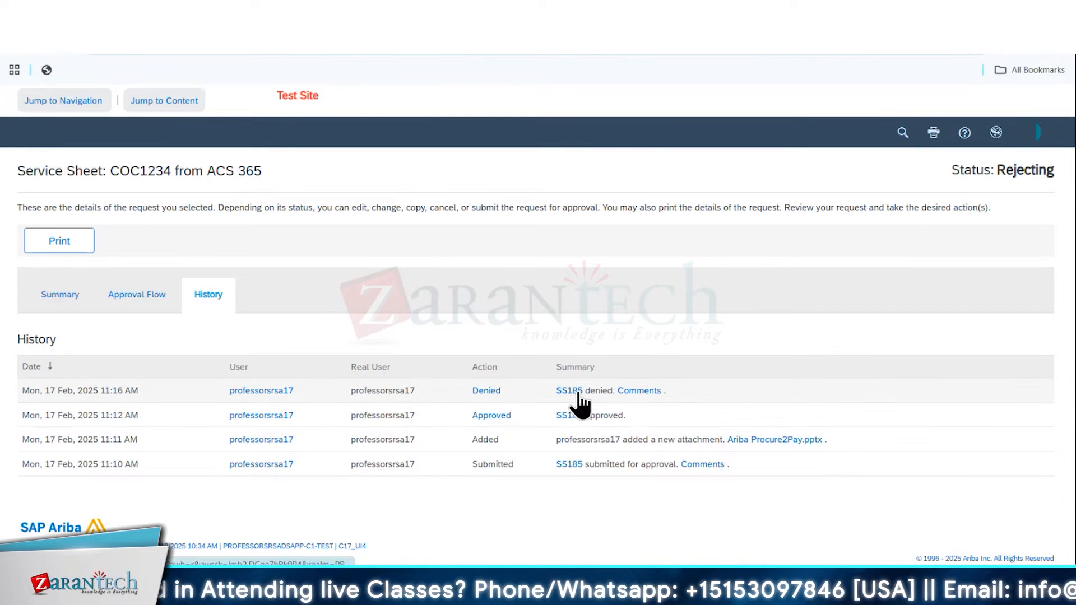
pyautogui.click(67, 296)
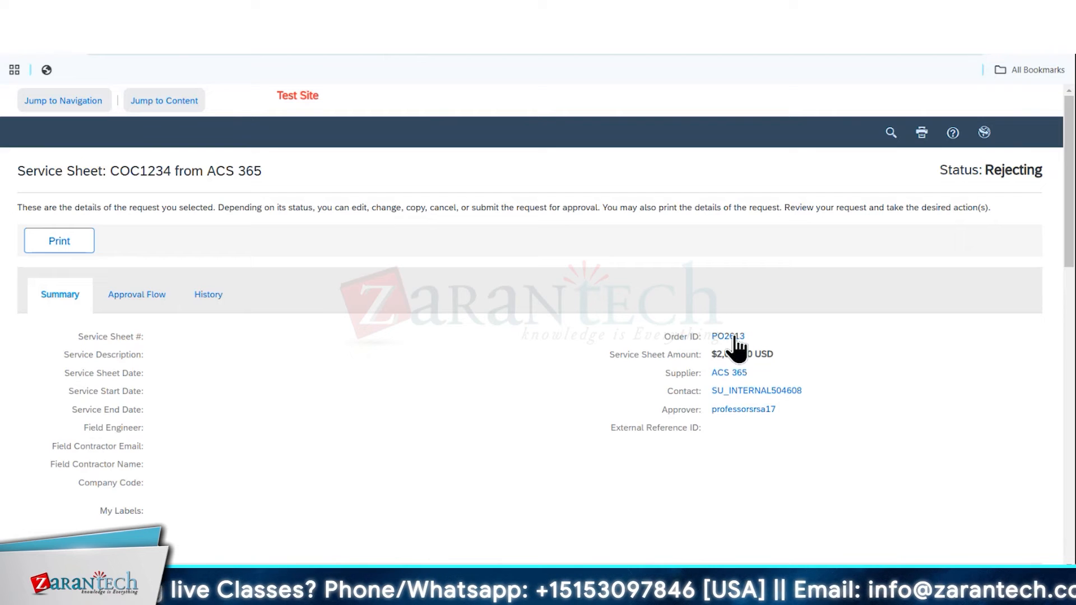
pyautogui.click(735, 337)
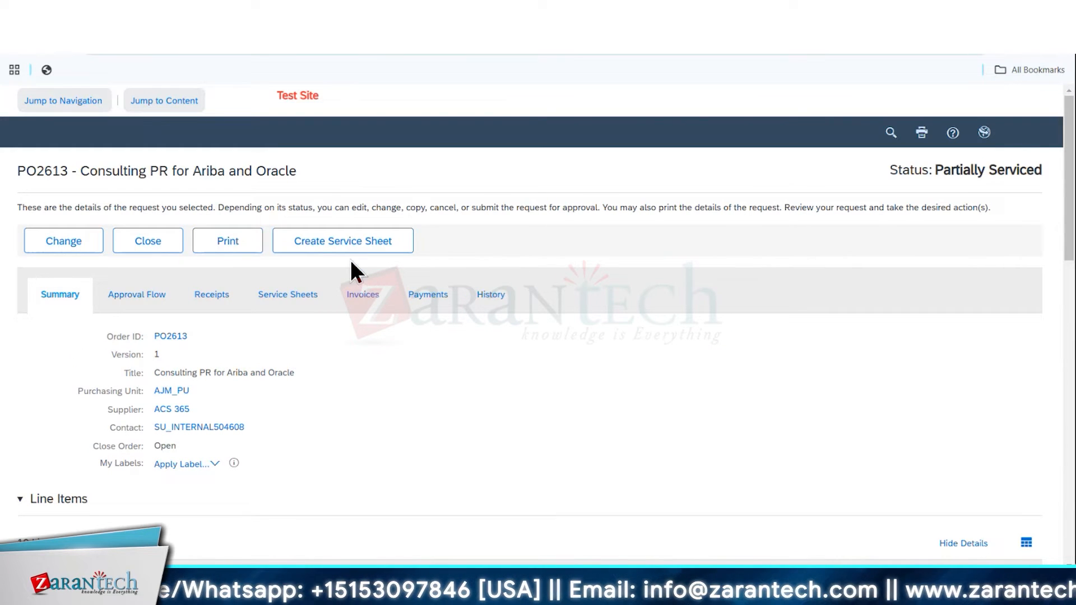
# Check the purchase order's status and payments, and review the force-rejected service sheet's history and summary again
pyautogui.moveTo(936, 169); pyautogui.dragTo(1043, 168)
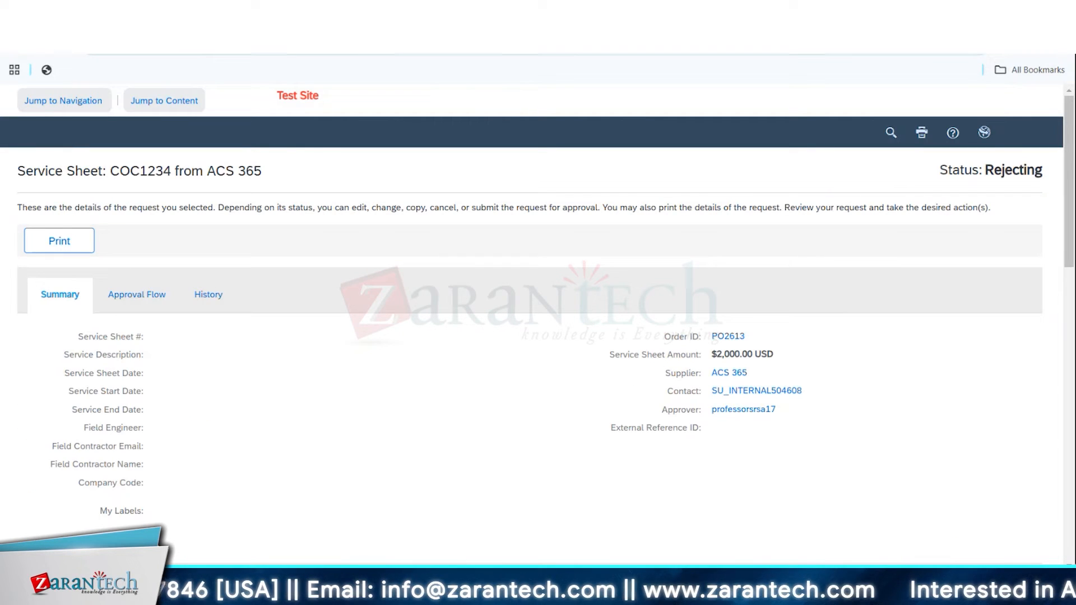
pyautogui.click(207, 295)
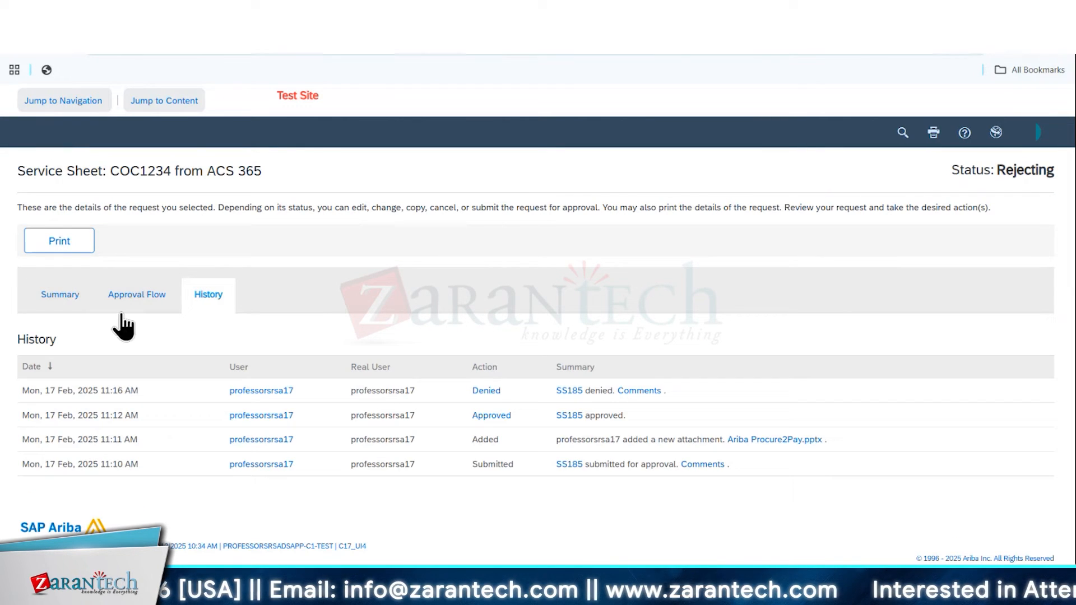
pyautogui.click(62, 296)
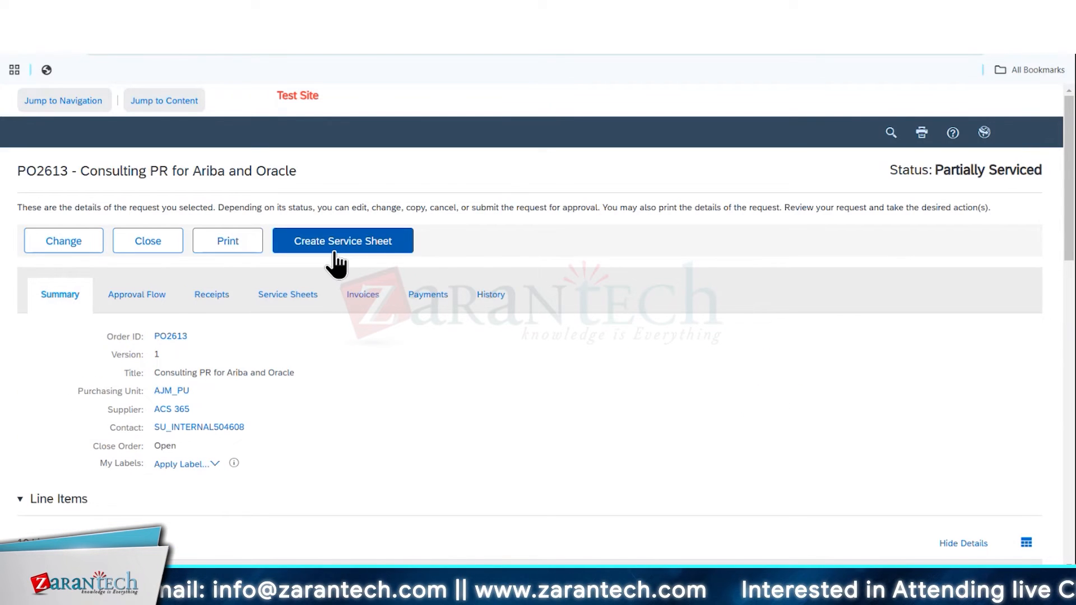
# Create a service sheet for the order's Ariba Implementation Project line, using COC5678 as both its number and service description
pyautogui.click(335, 247)
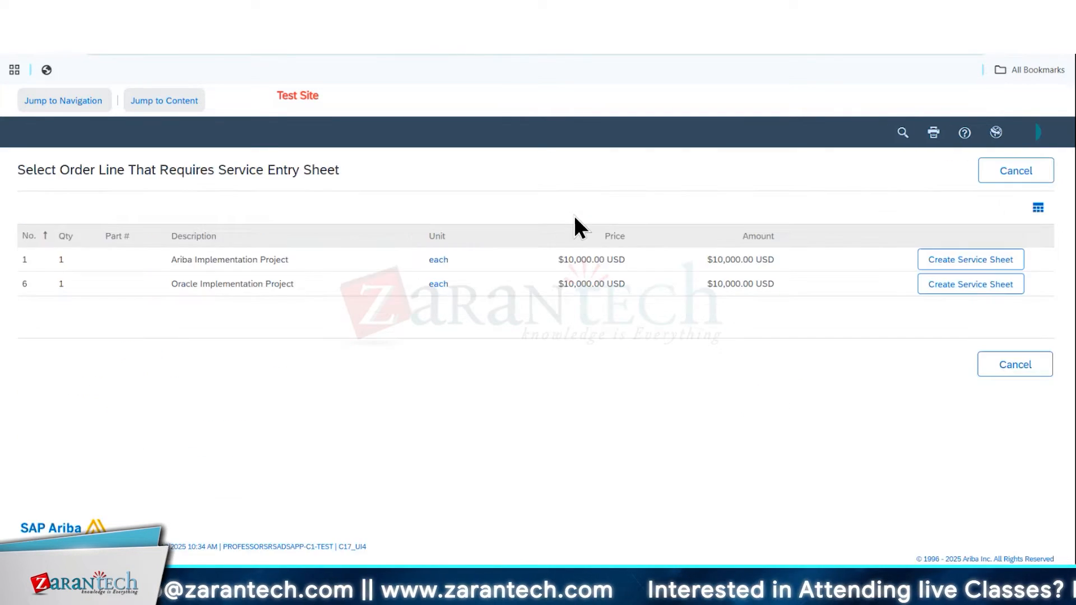
pyautogui.click(963, 259)
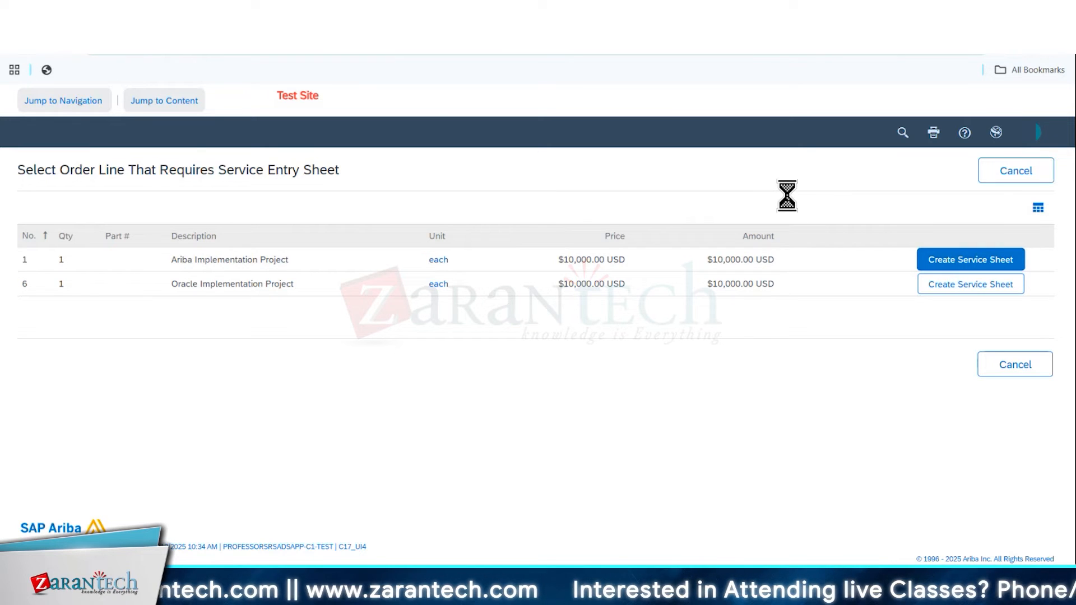
pyautogui.write('COC')
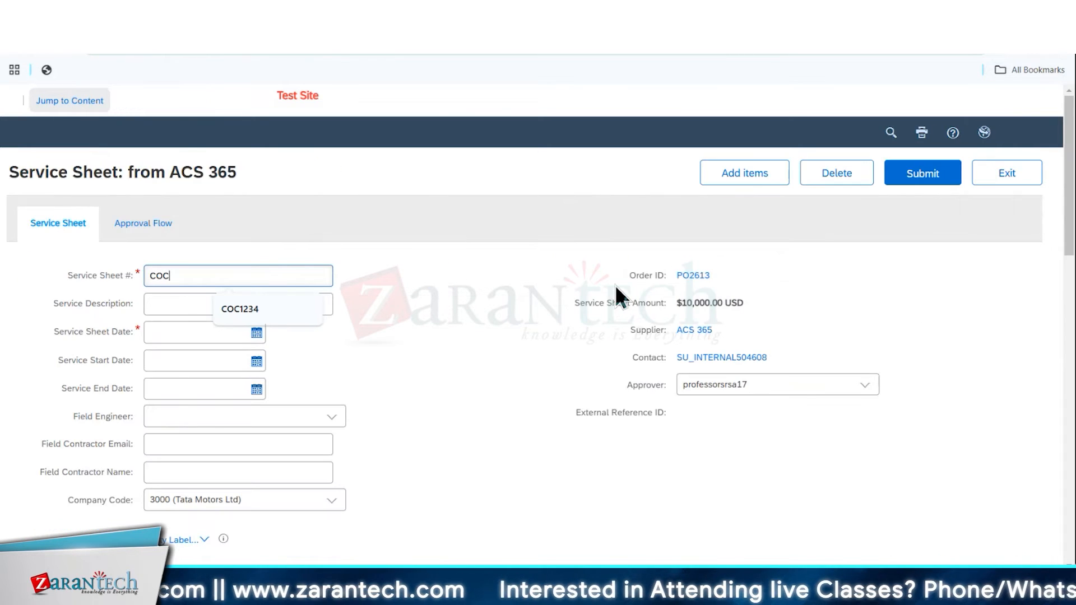
pyautogui.write('5678')
pyautogui.doubleClick(207, 272)
pyautogui.hotkey('ctrl', 'c')
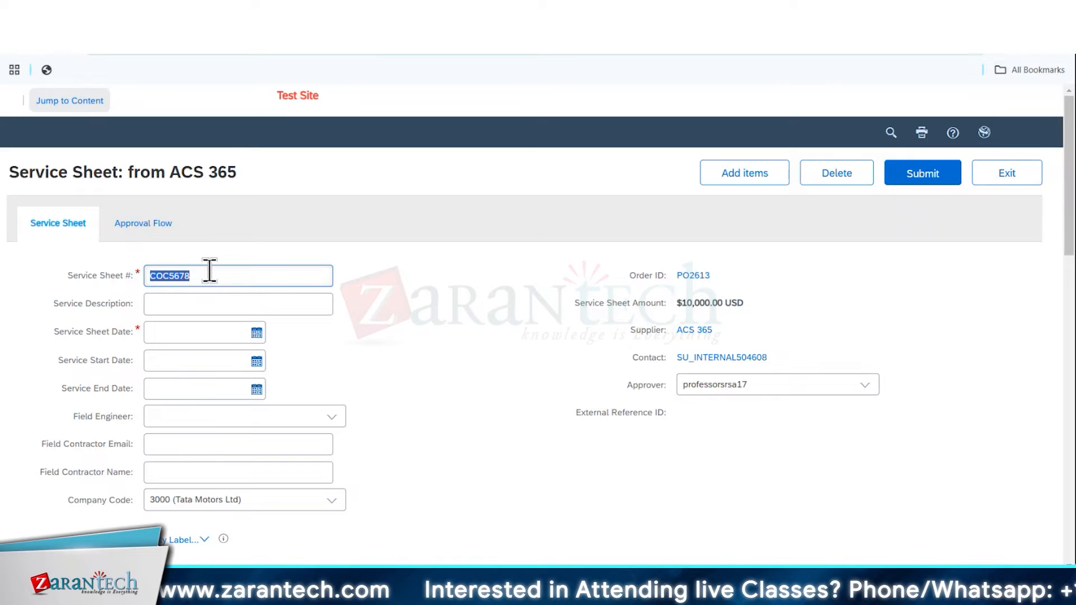
pyautogui.click(224, 304)
pyautogui.hotkey('ctrl', 'v')
# Set the service sheet date to 17 Feb 2025, the start date to 16 Feb 2025 and the end date to 17 Feb 2025
pyautogui.click(250, 339)
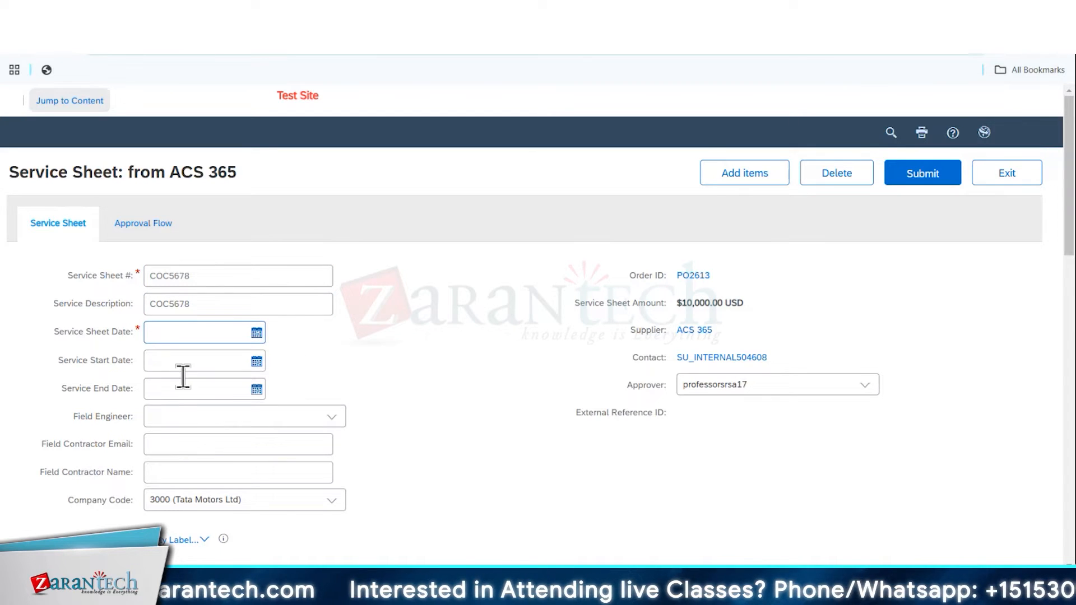
pyautogui.click(240, 365)
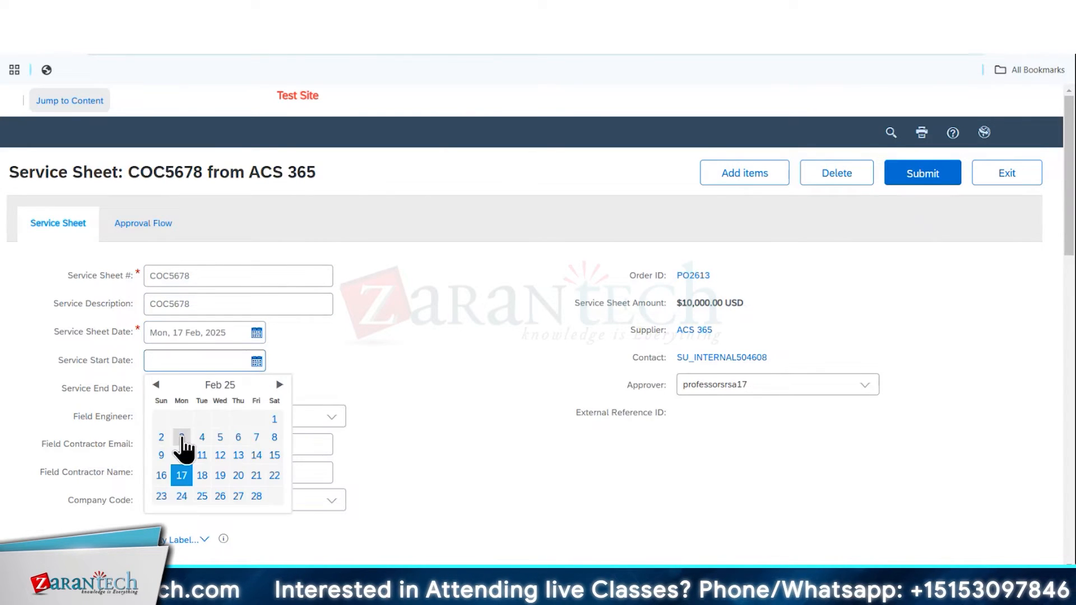
pyautogui.click(165, 476)
pyautogui.click(196, 389)
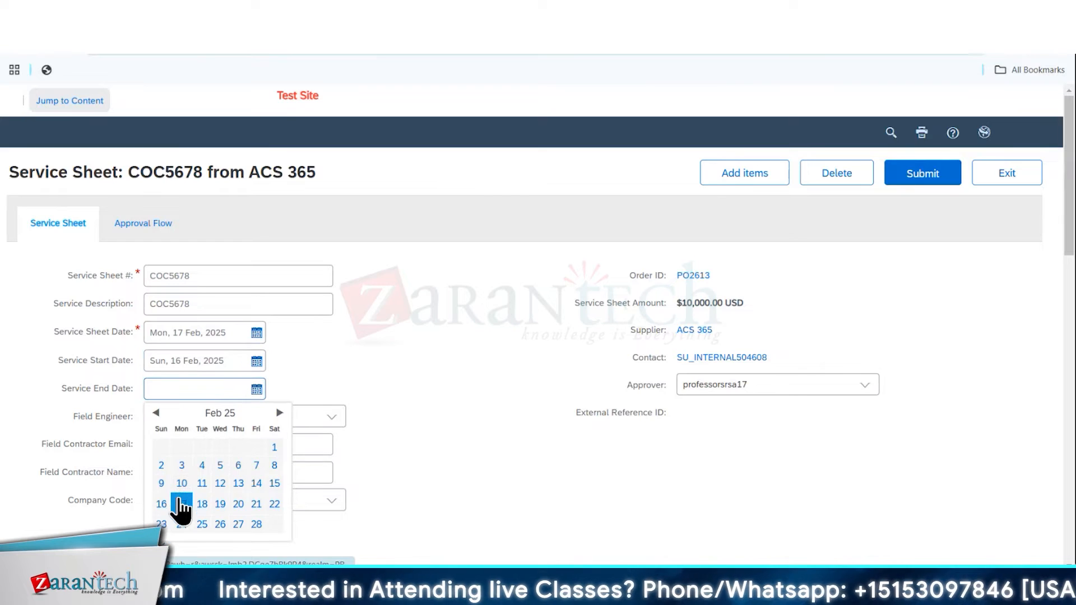
pyautogui.click(180, 505)
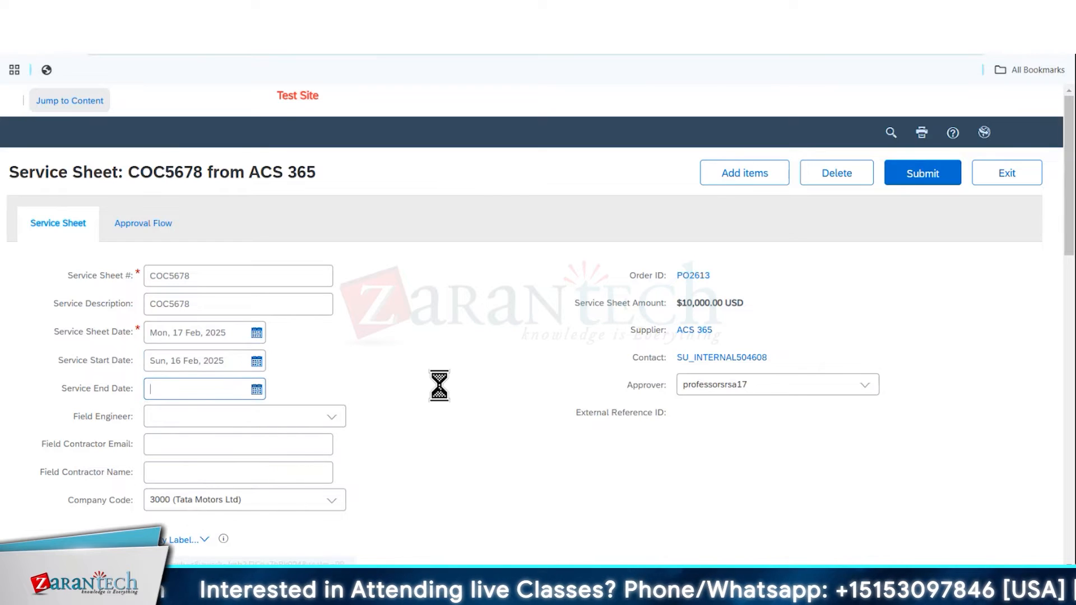
# Delete the Build Phase, UAT Phase and Go Live Phase lines from the service sheet, keeping only Define Phase
pyautogui.scroll(-10, 437, 391)
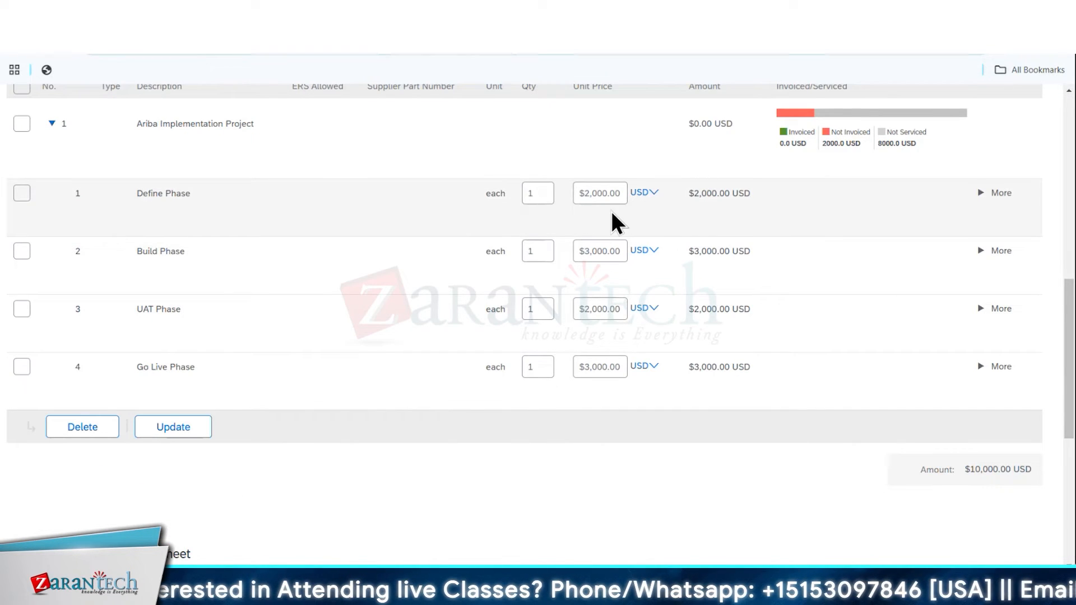
pyautogui.click(22, 252)
pyautogui.click(22, 309)
pyautogui.click(22, 367)
pyautogui.click(62, 428)
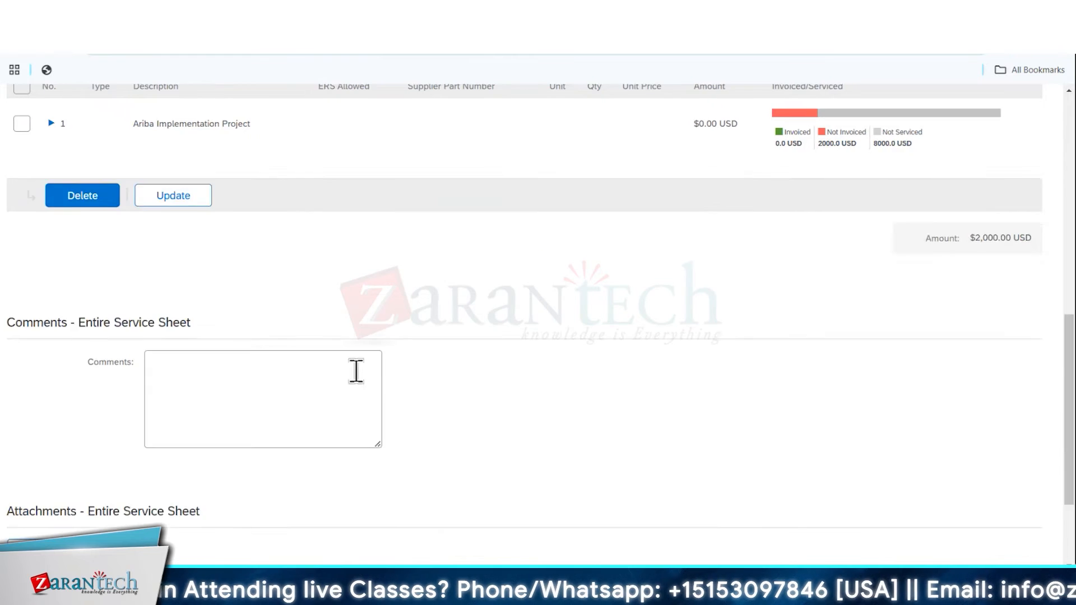
# Submit service sheet COC5678 and open the status view of the request
pyautogui.scroll(-3, 356, 373)
pyautogui.click(909, 485)
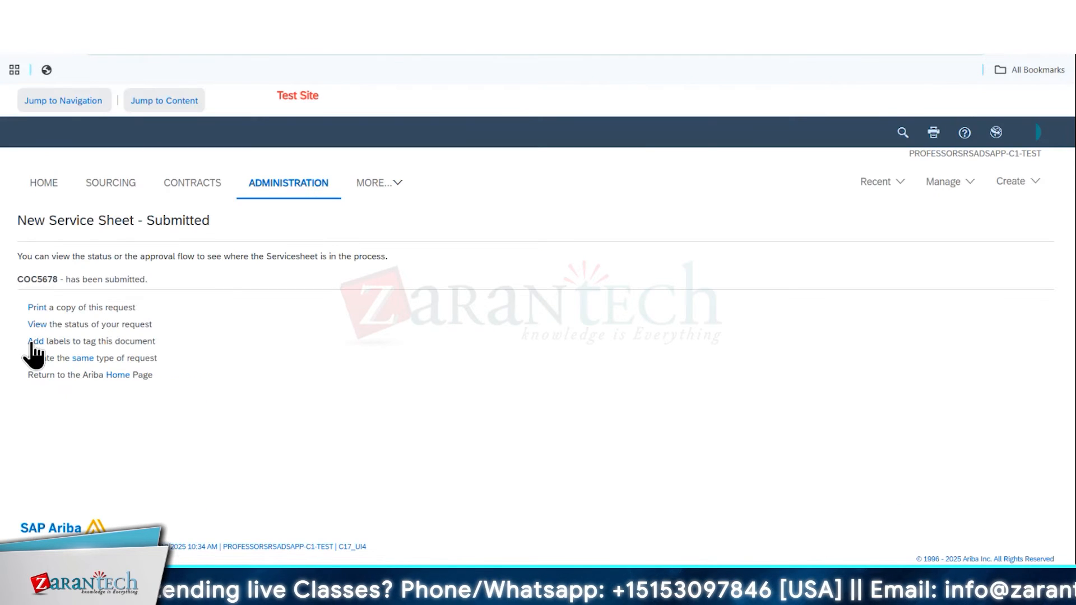
pyautogui.click(35, 324)
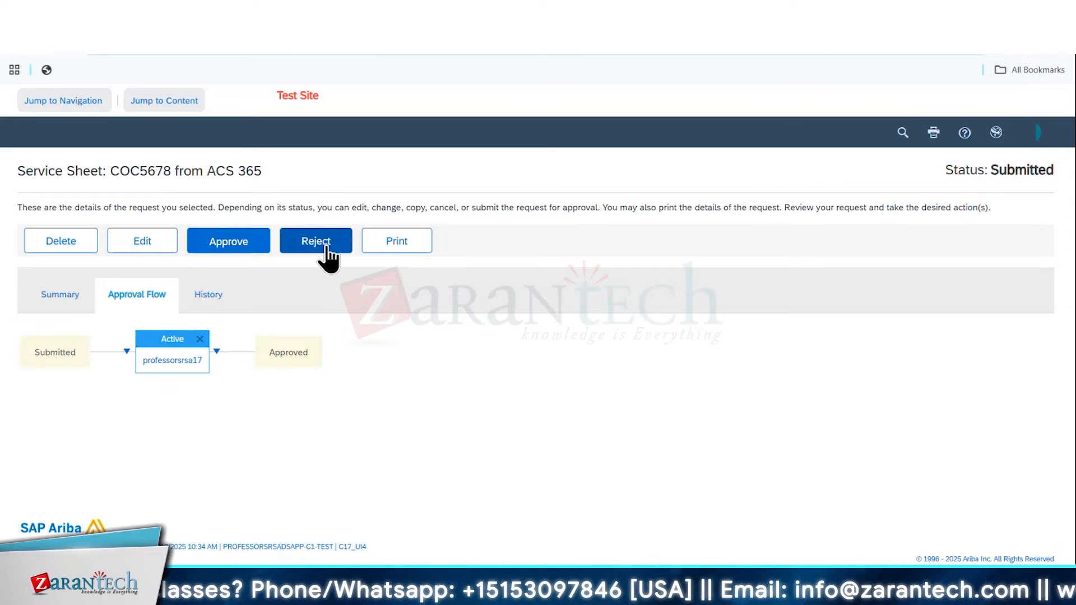
# Approve service sheet COC5678 without a comment, archiving it to the Archive Items label, and reopen its status view
pyautogui.click(240, 256)
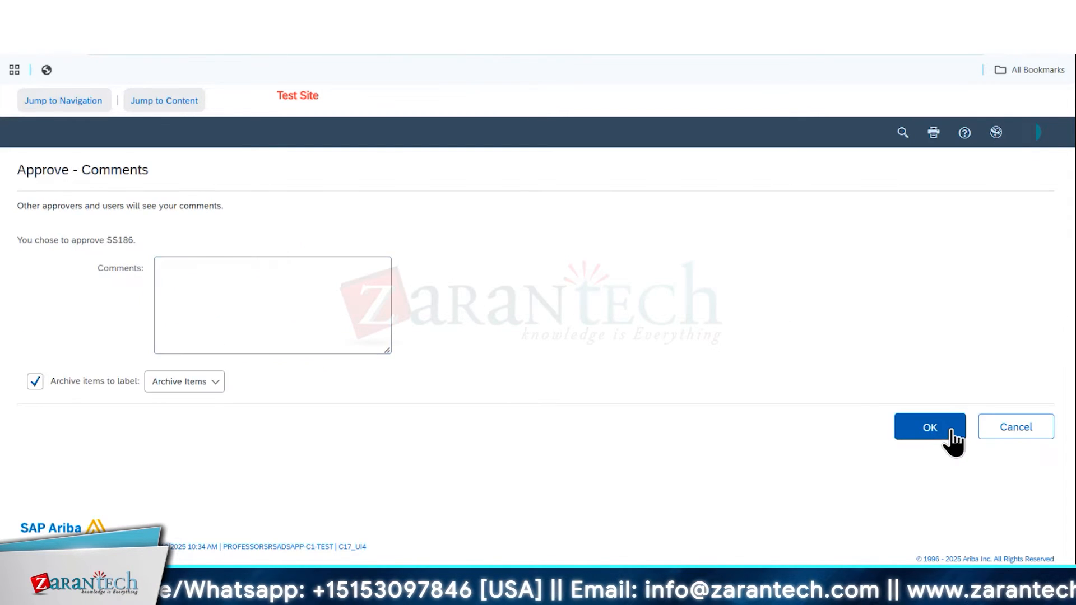
pyautogui.click(944, 432)
pyautogui.click(38, 325)
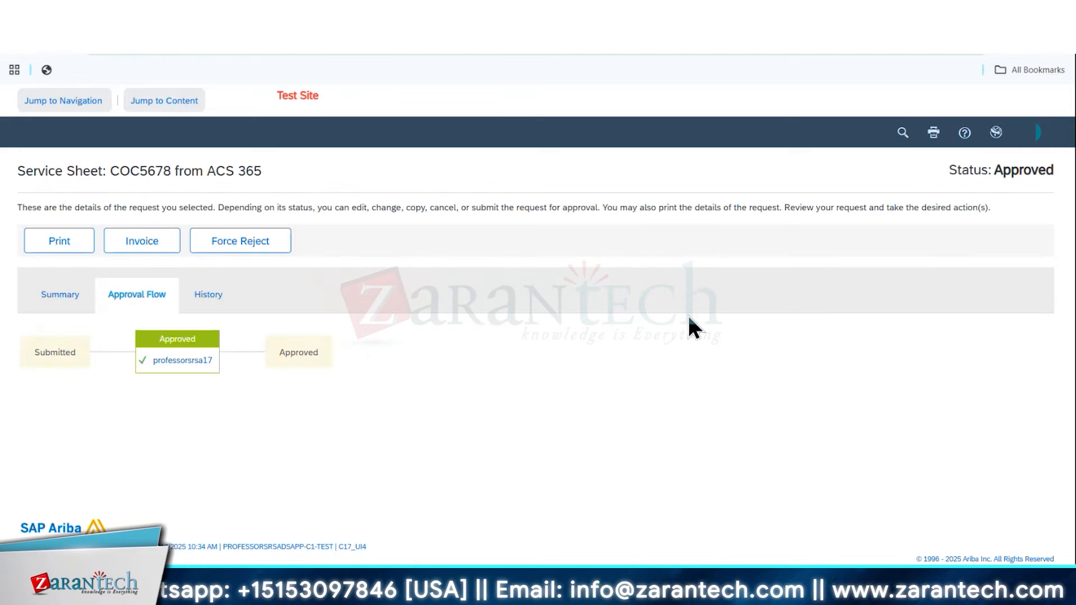
# Review the summary and history of service sheet COC5678, including its system-assigned ID in the approval entry
pyautogui.click(216, 306)
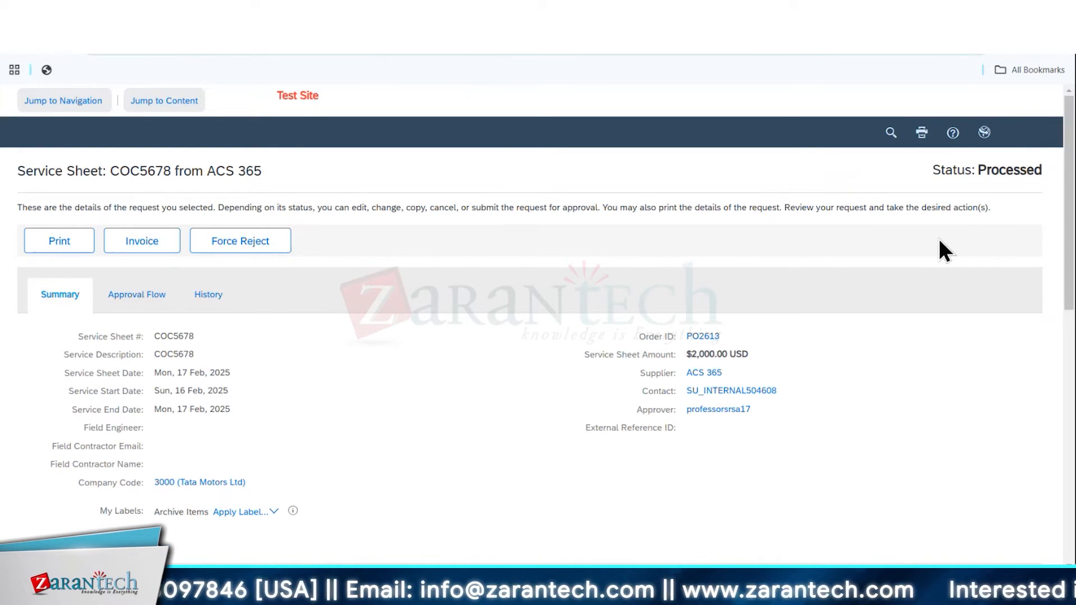
pyautogui.click(215, 297)
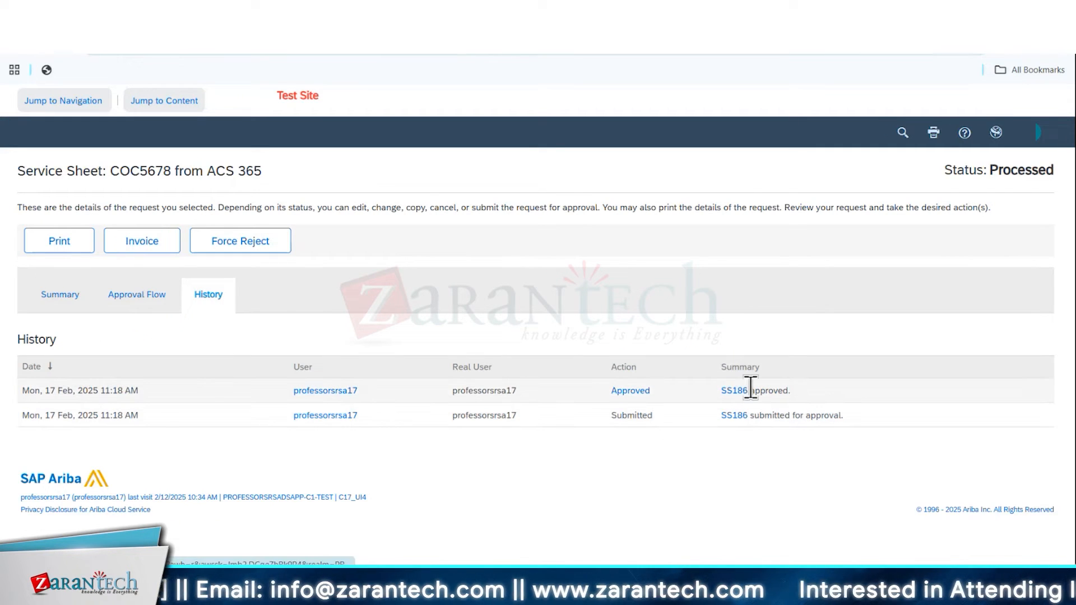
pyautogui.moveTo(750, 387); pyautogui.dragTo(721, 389)
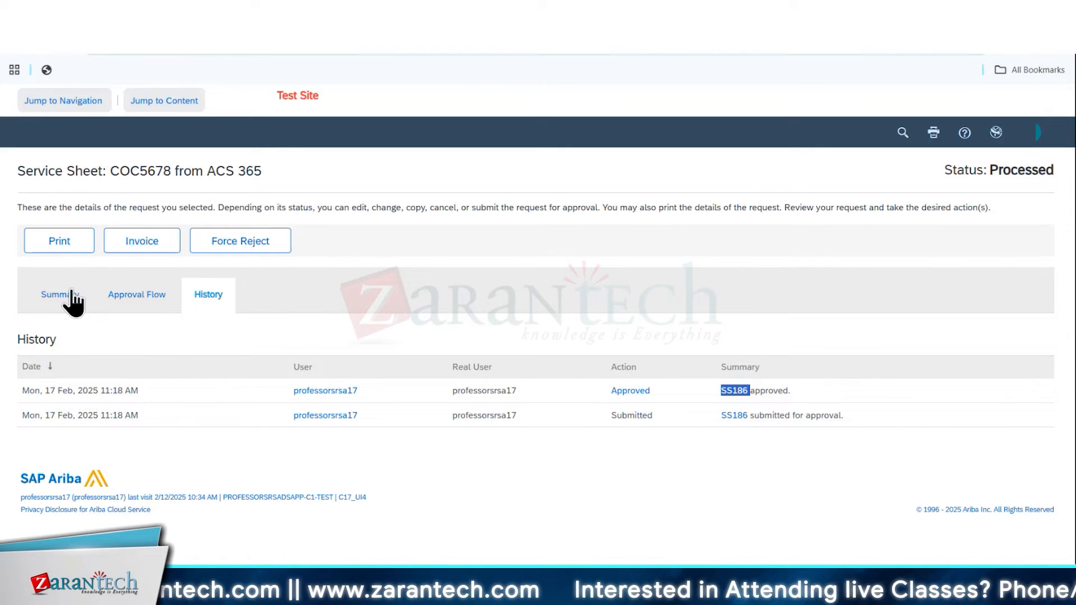
# Start an invoice directly from service sheet COC5678 and examine the prefilled header information
pyautogui.click(143, 242)
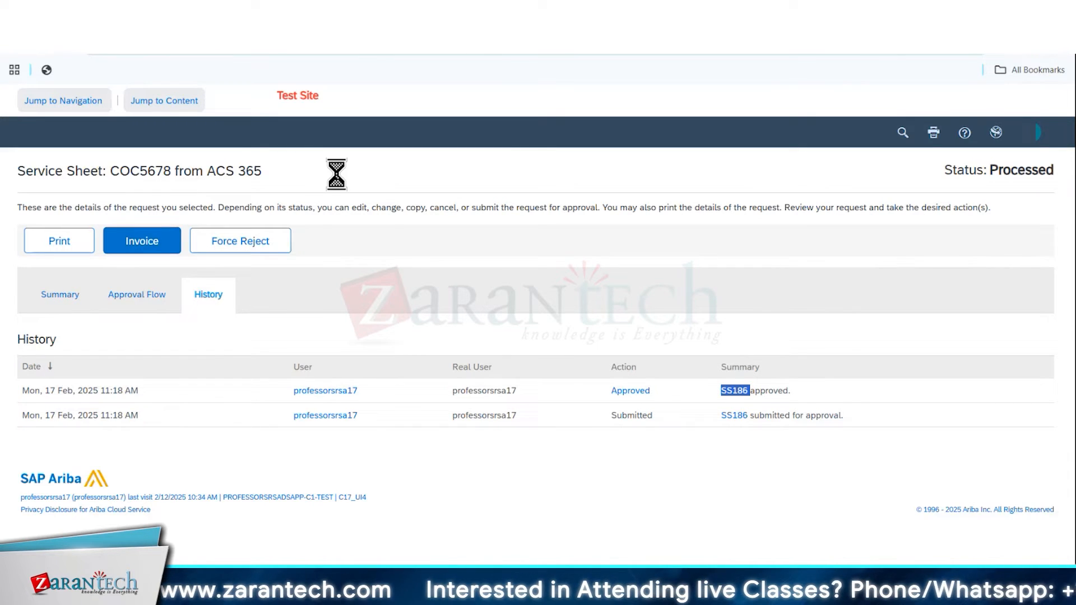
pyautogui.scroll(-4, 313, 416)
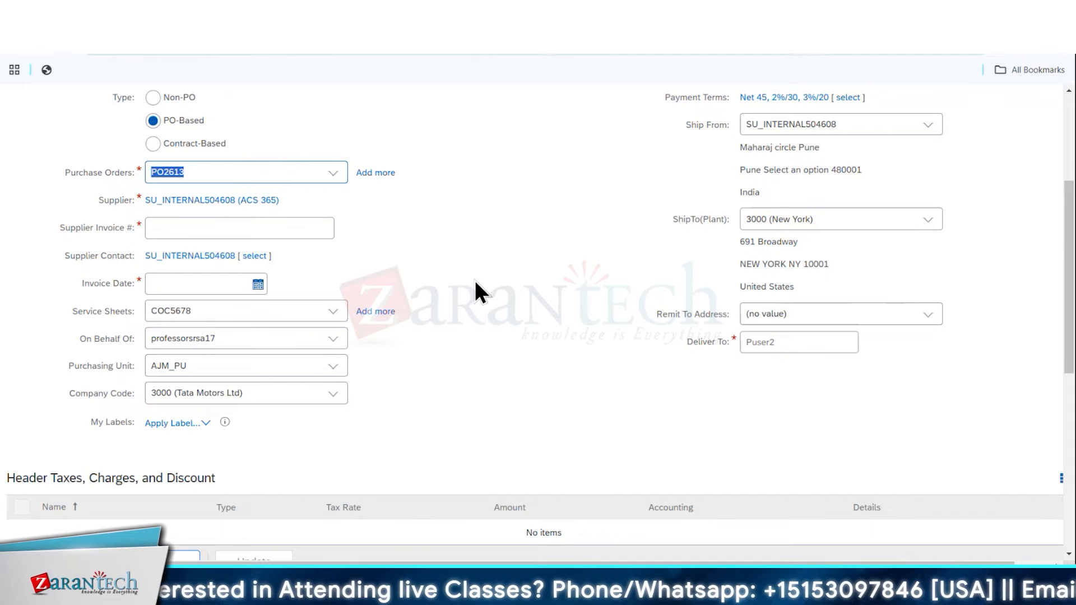
pyautogui.scroll(4, 475, 281)
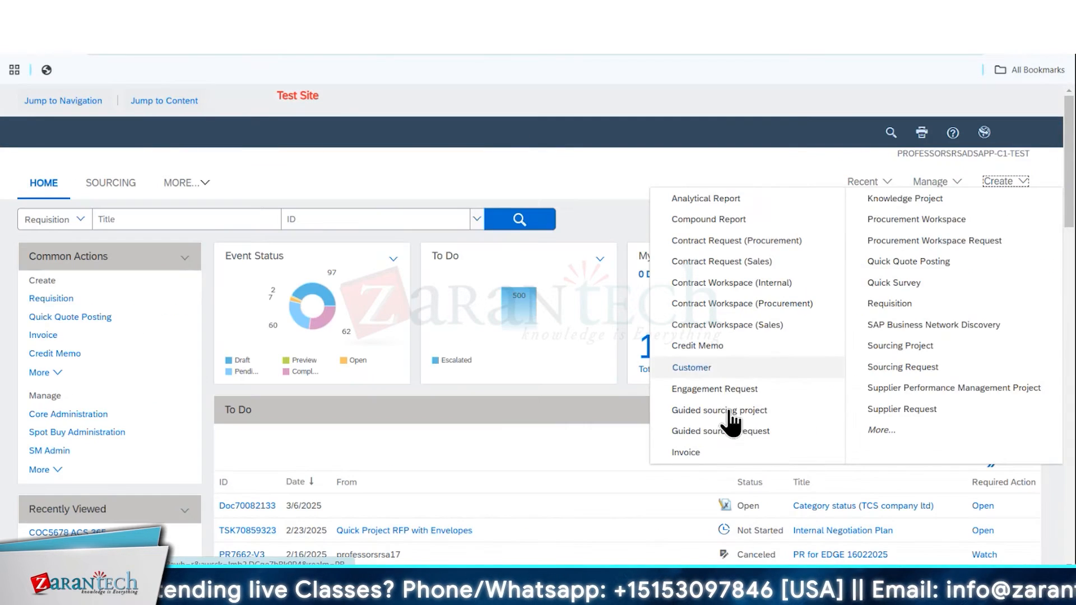
# Create a PO-based invoice for the service purchase order from ACS 365 and link service sheet COC5678 to it
pyautogui.click(729, 411)
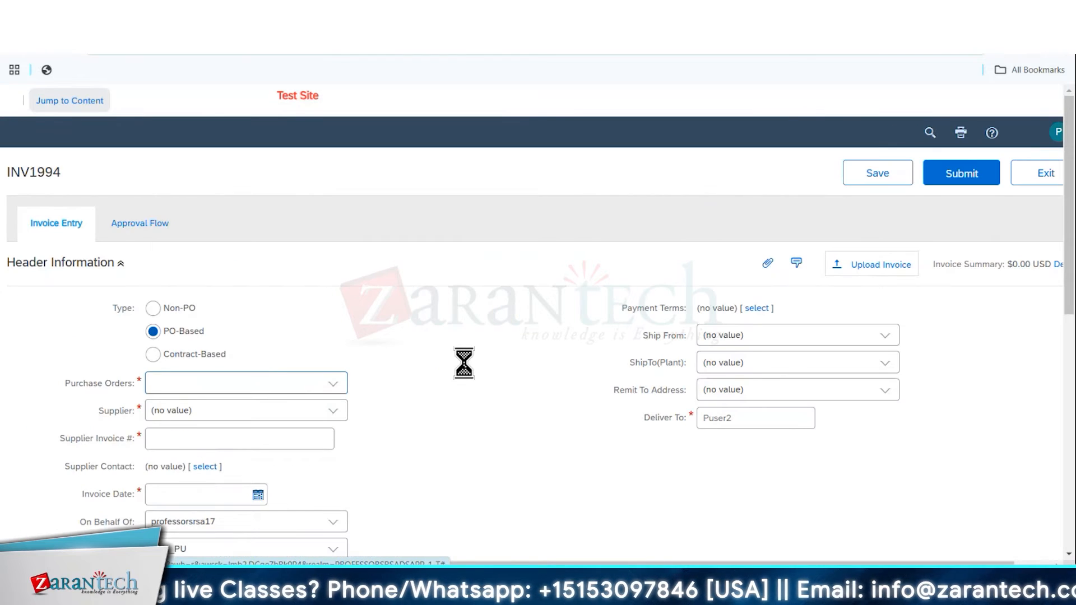
pyautogui.scroll(-4, 431, 454)
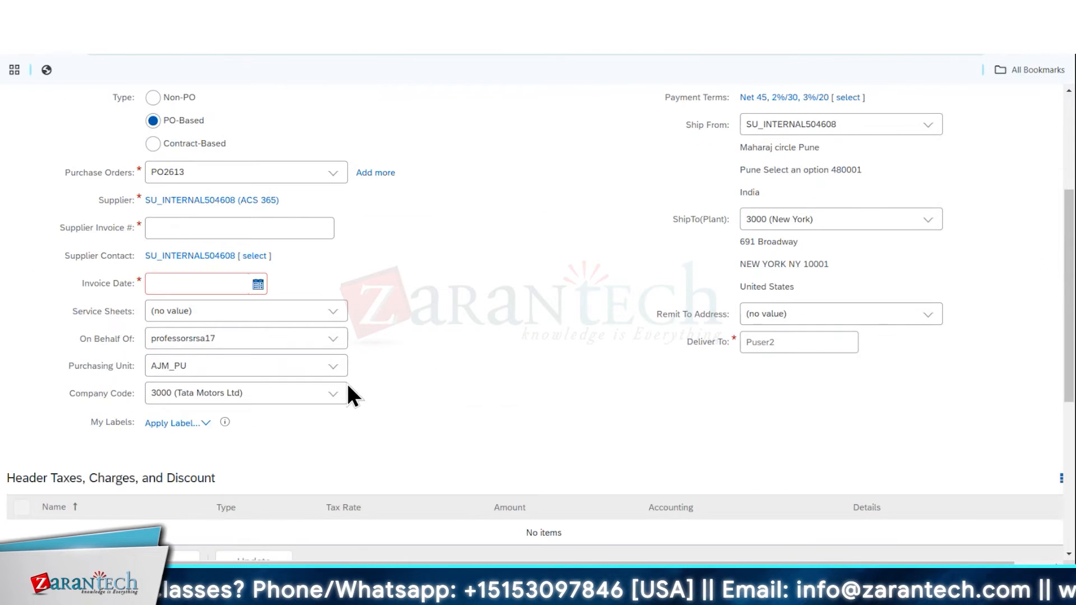
pyautogui.click(333, 313)
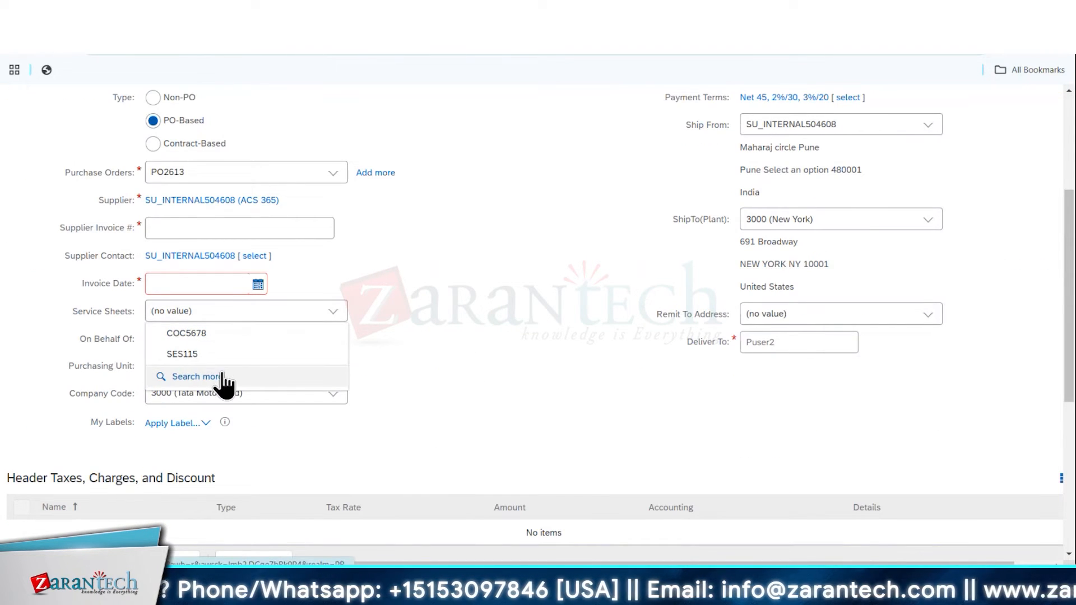
pyautogui.click(279, 333)
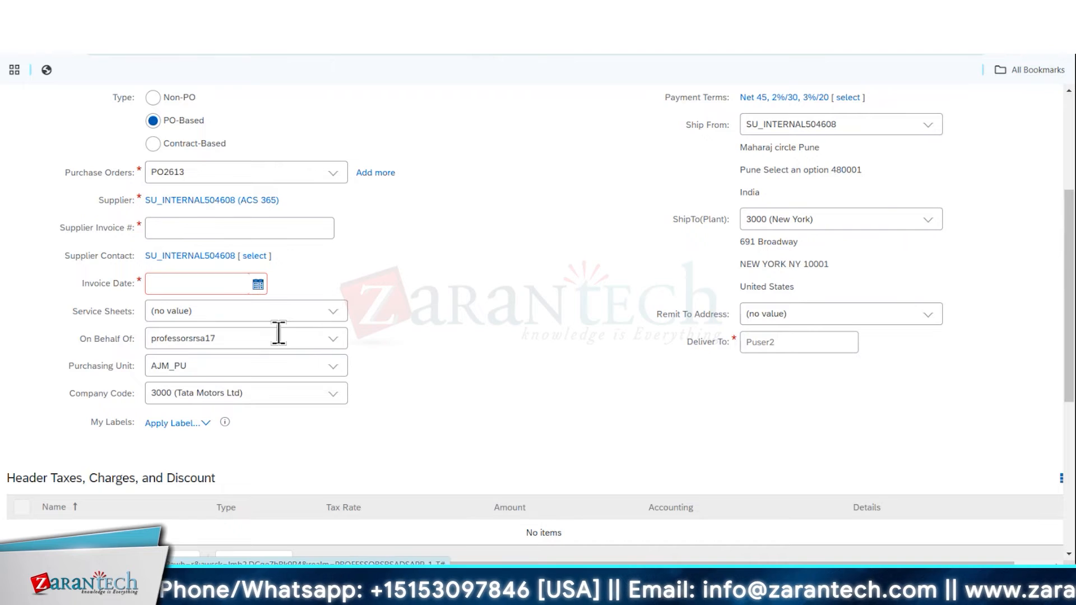
pyautogui.click(334, 312)
pyautogui.click(258, 378)
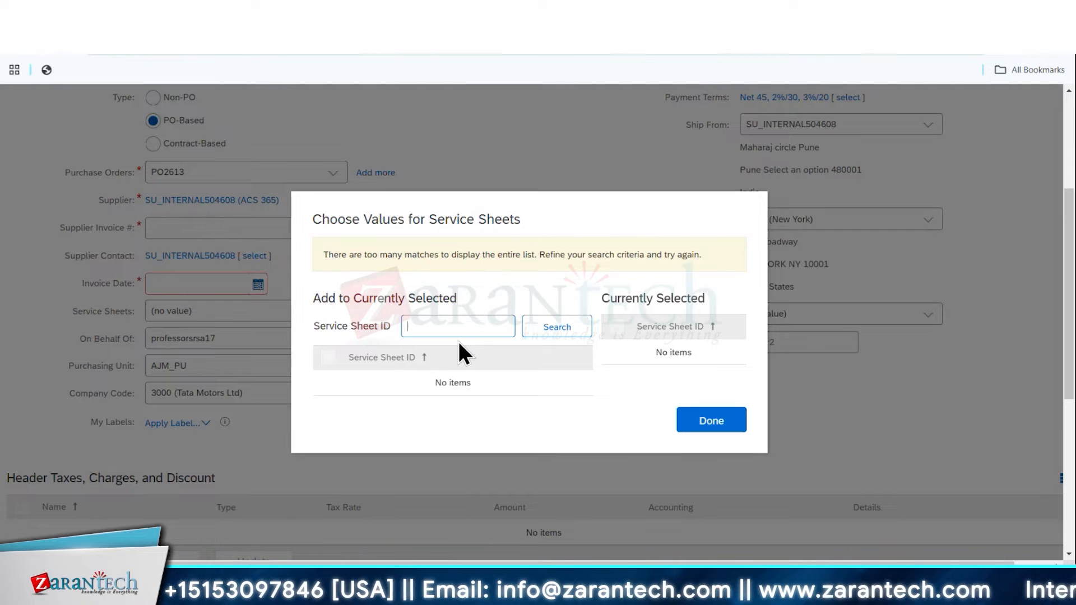
pyautogui.write('COC5678')
pyautogui.press('Return')
pyautogui.click(331, 360)
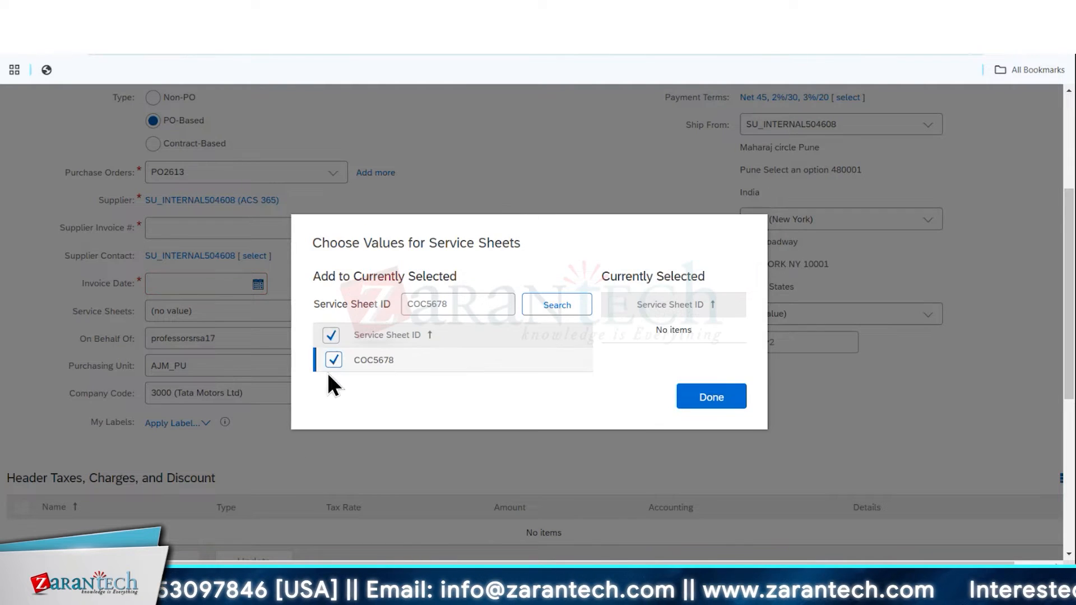
pyautogui.click(697, 412)
# Set the supplier invoice number to 3456 and the invoice date to 17 Feb 2025
pyautogui.click(204, 227)
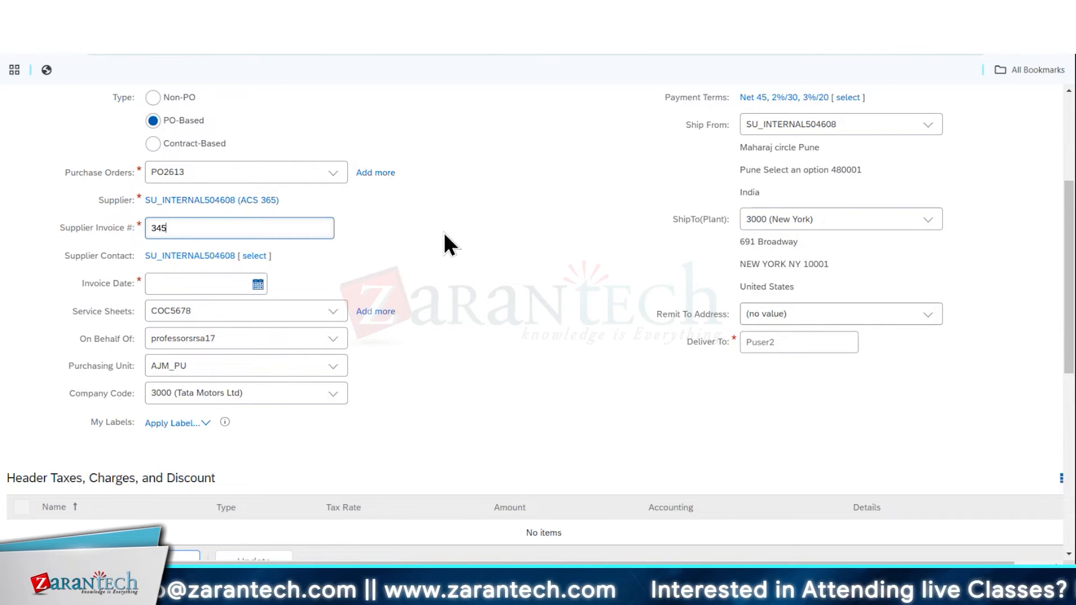
pyautogui.click(244, 284)
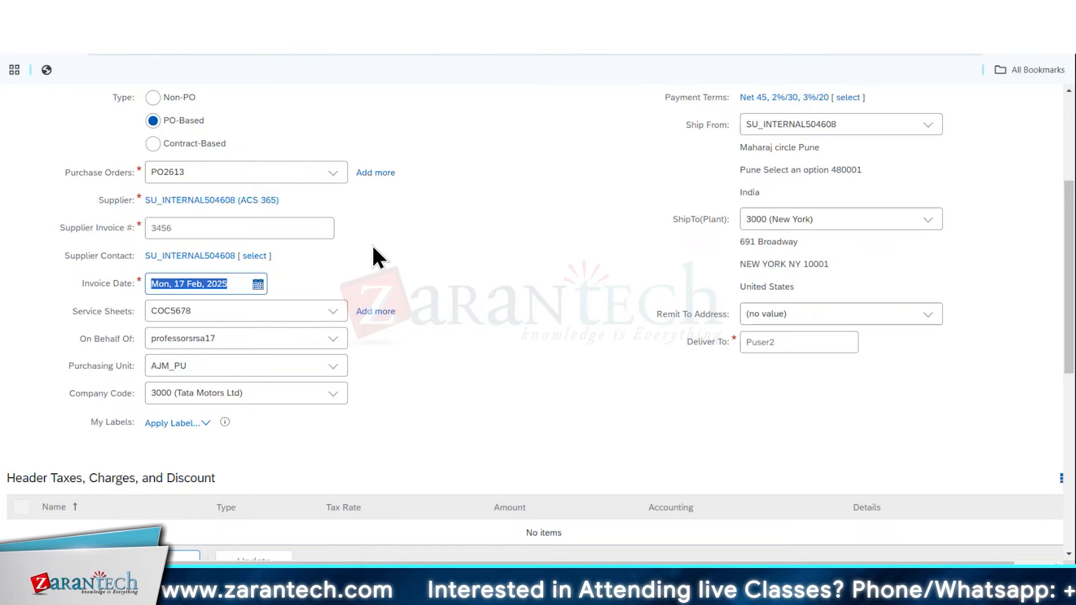
pyautogui.doubleClick(240, 173)
pyautogui.press('BackSpace')
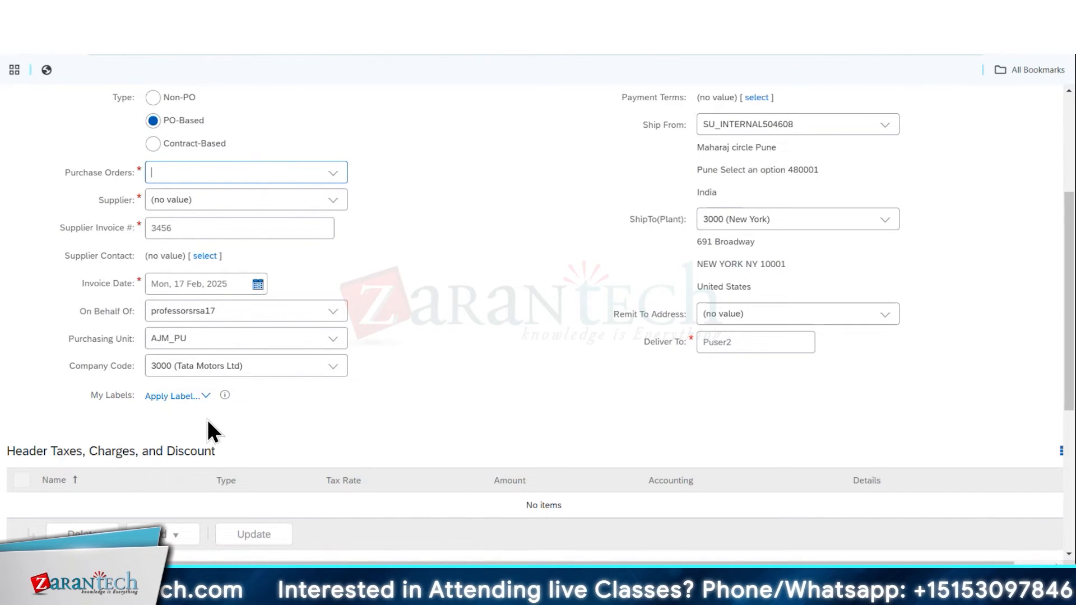
pyautogui.hotkey('ctrl', 'z')
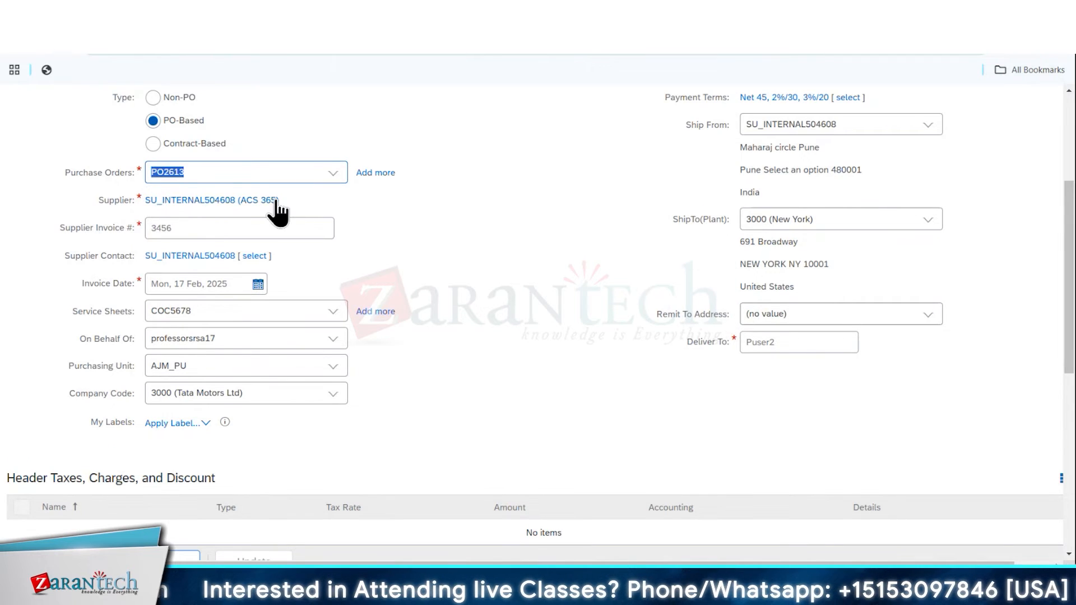
# Try a different ACS 365 purchase order on the invoice, then exit the draft invoice
pyautogui.click(335, 175)
pyautogui.click(219, 238)
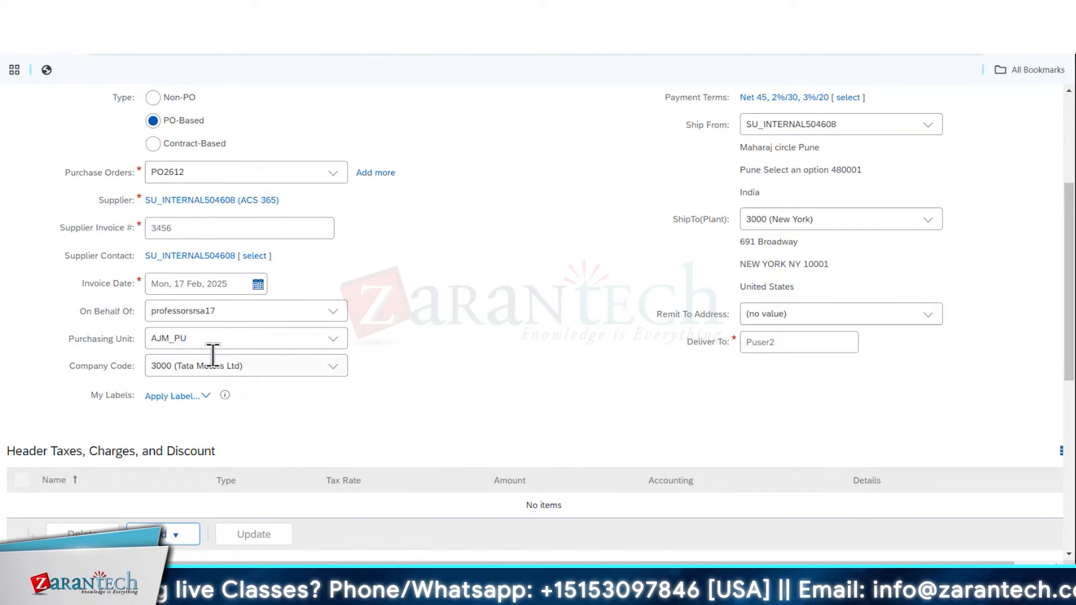
pyautogui.scroll(4, 359, 216)
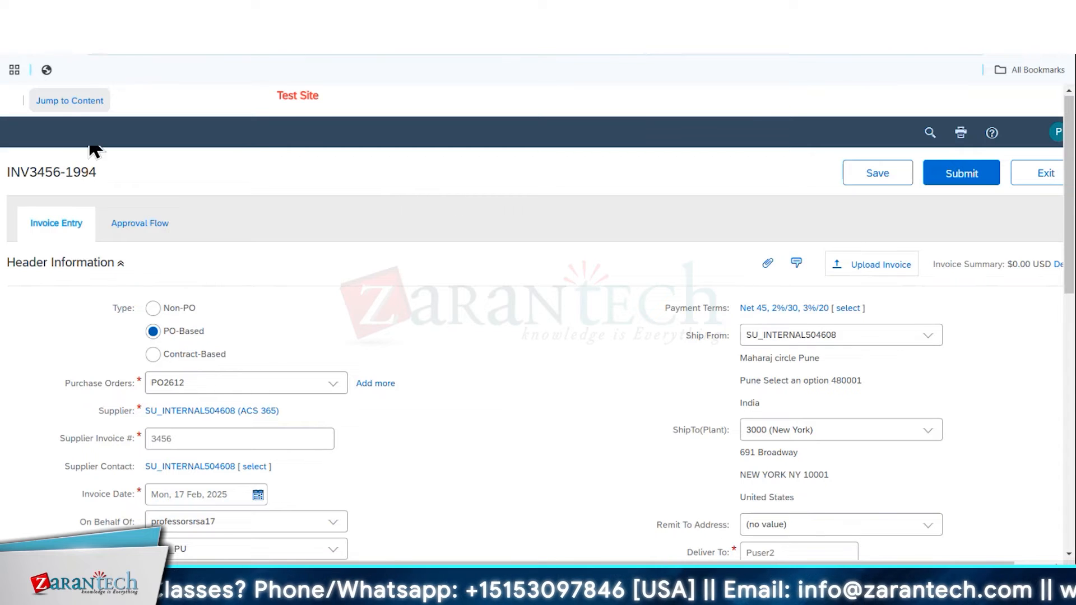
pyautogui.click(1039, 178)
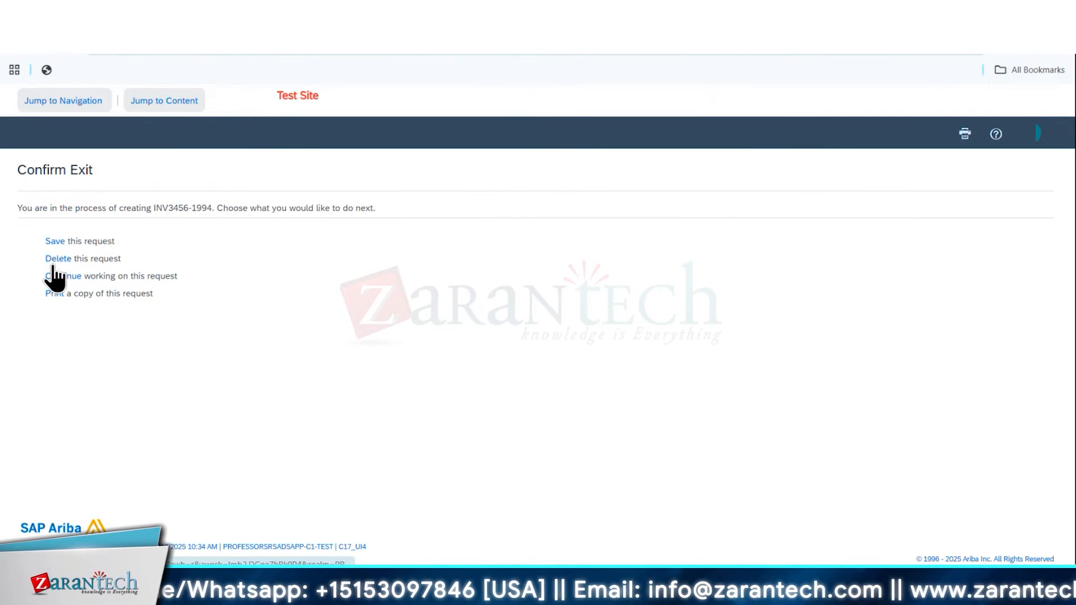
pyautogui.click(52, 244)
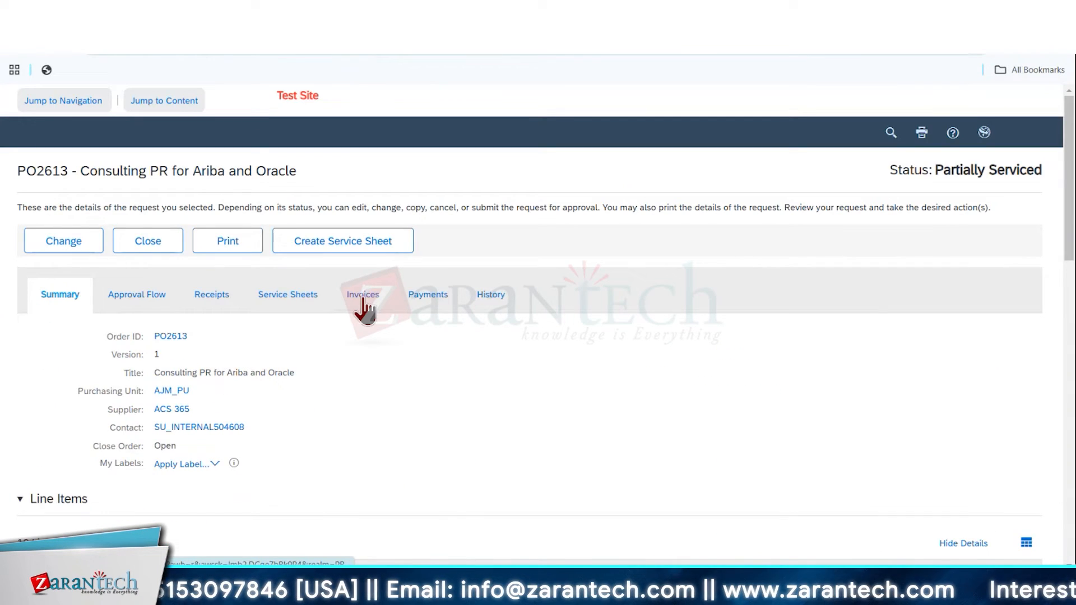
# Create a new PO-based invoice for the Consulting PR for Ariba and Oracle order, numbered 3456 and dated 17 Feb 2025
pyautogui.click(363, 294)
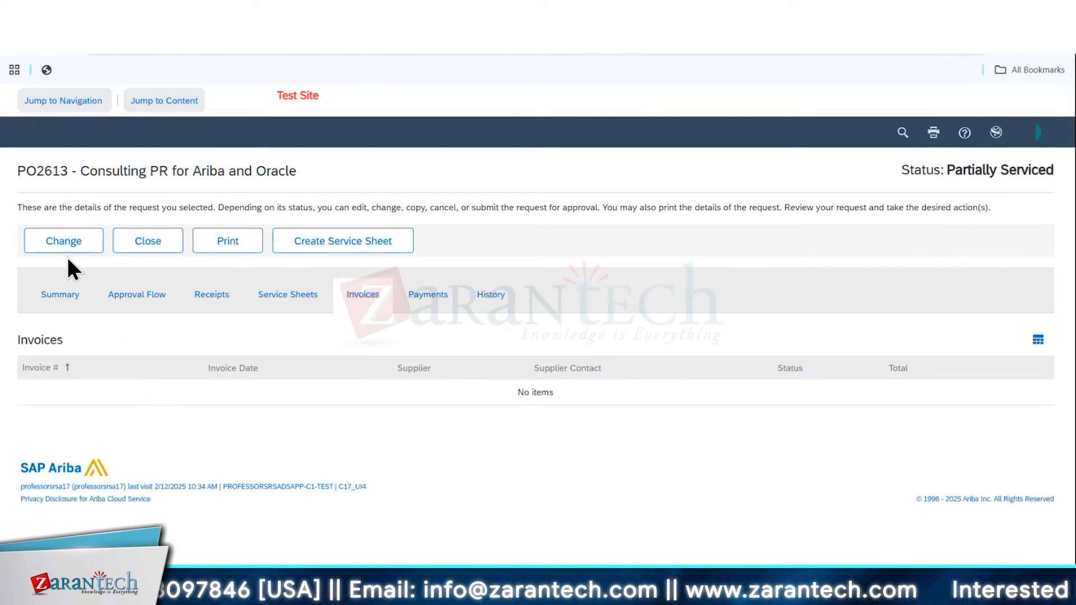
pyautogui.doubleClick(42, 171)
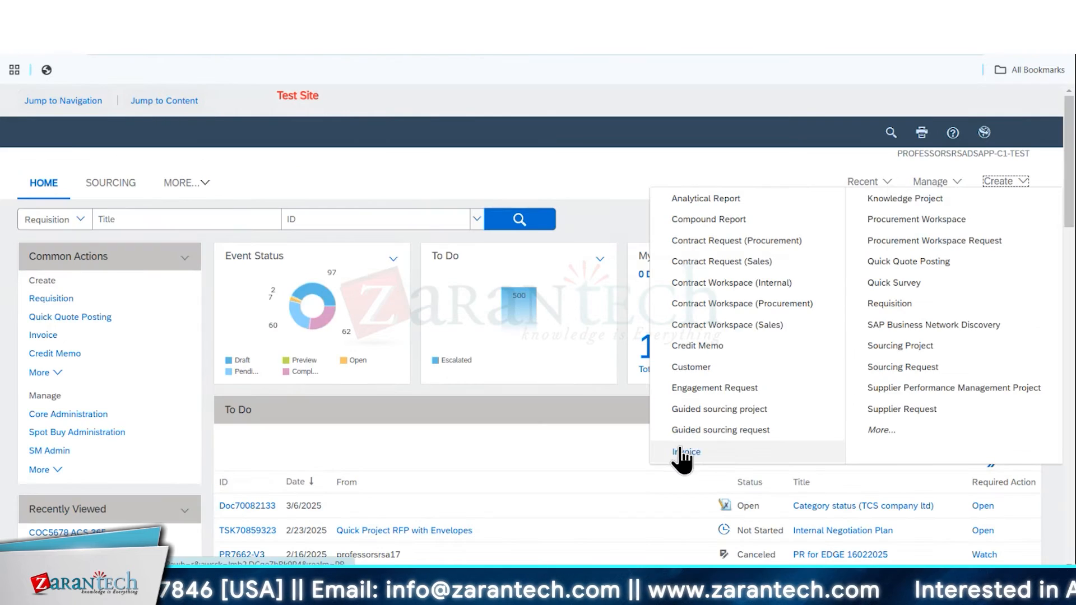
pyautogui.click(679, 452)
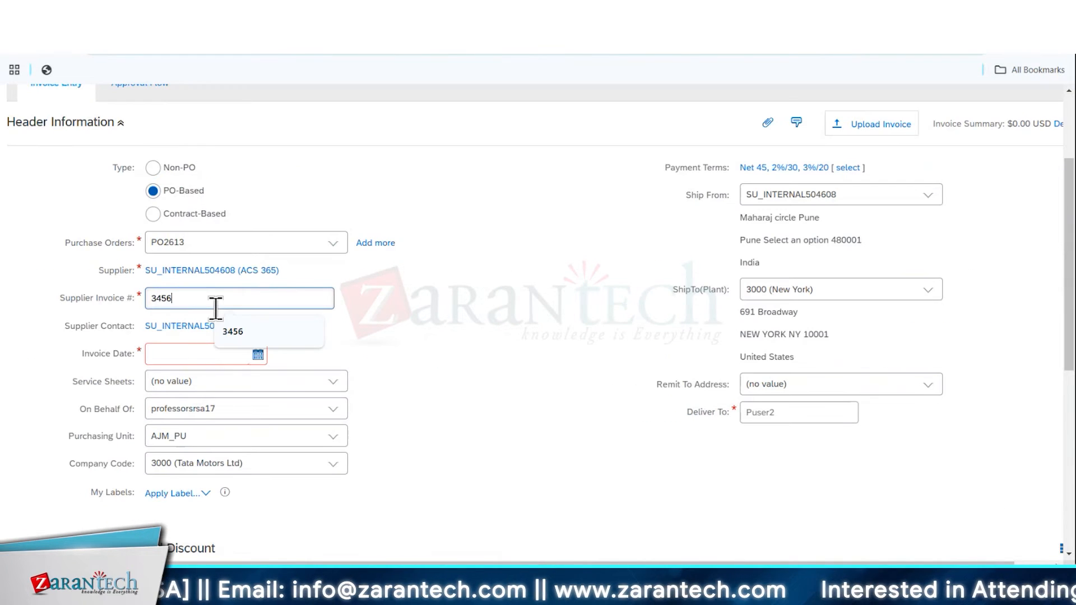
pyautogui.press('Tab')
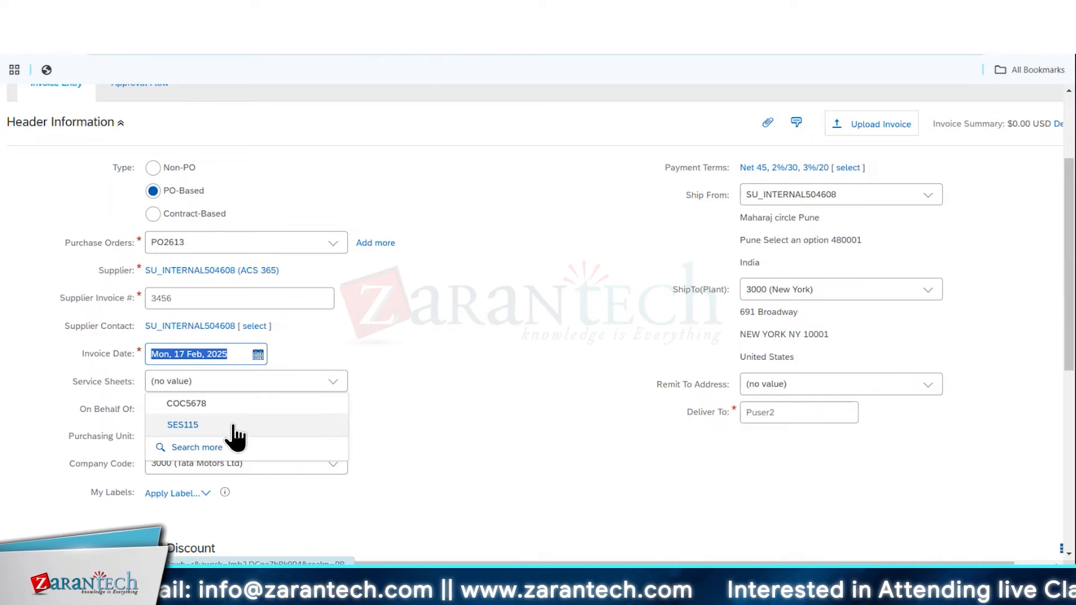
# Search the available service sheets for the invoice and link COC5678 to it
pyautogui.click(226, 447)
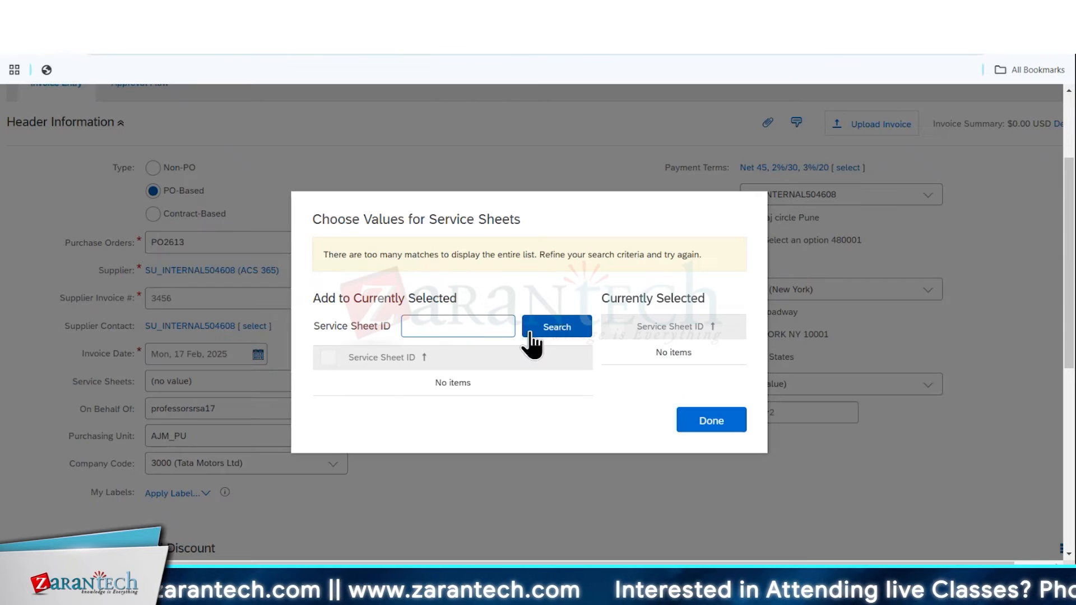
pyautogui.click(530, 329)
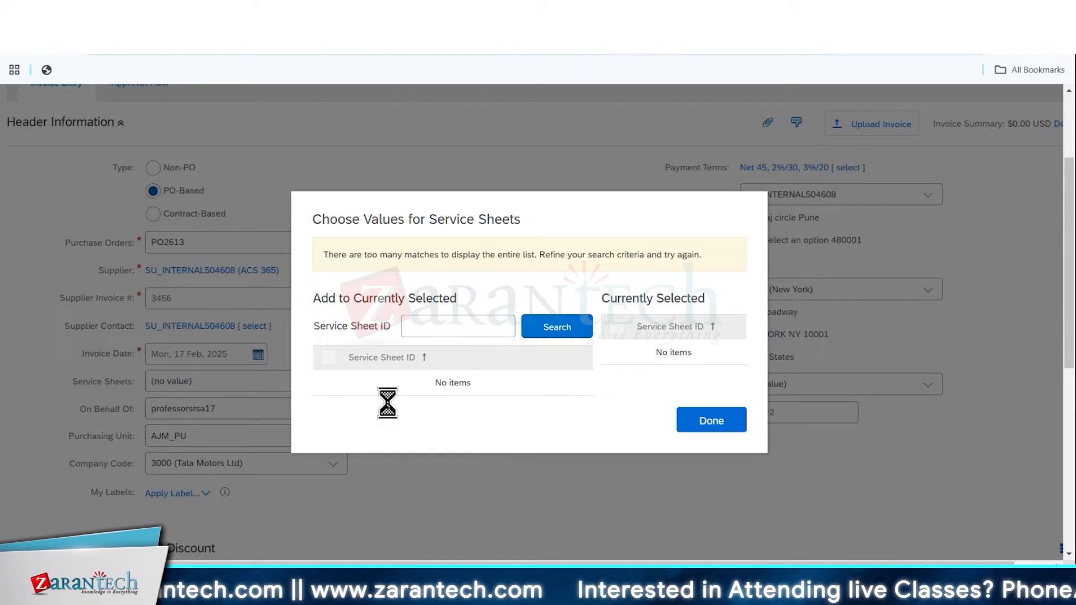
pyautogui.click(334, 362)
pyautogui.click(687, 399)
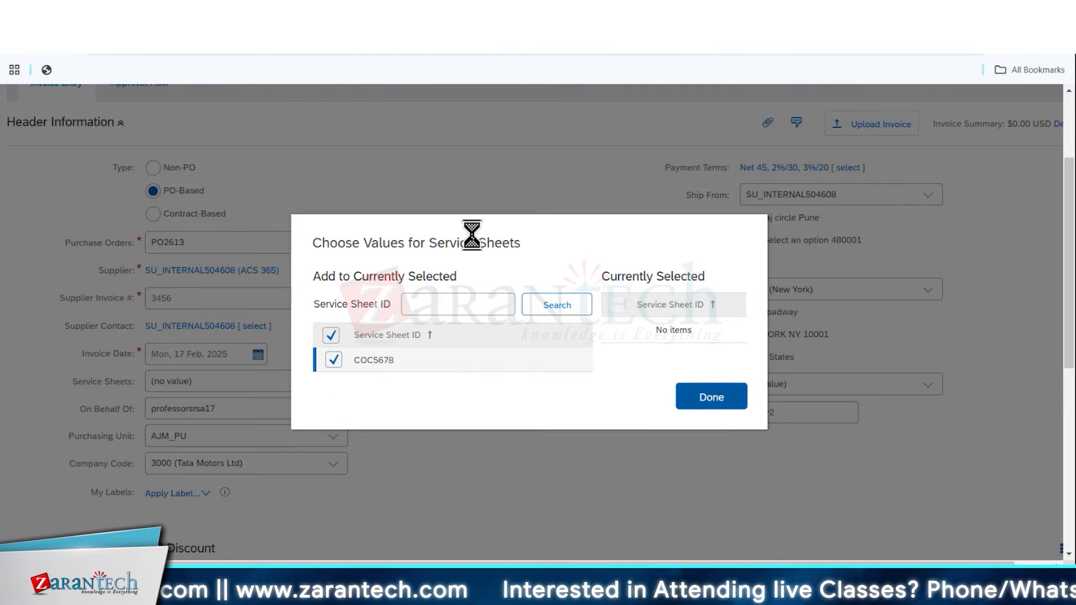
# Review the invoice's Define Phase line item details, including commodity code and ship-to plant, and validate them
pyautogui.scroll(-5, 507, 309)
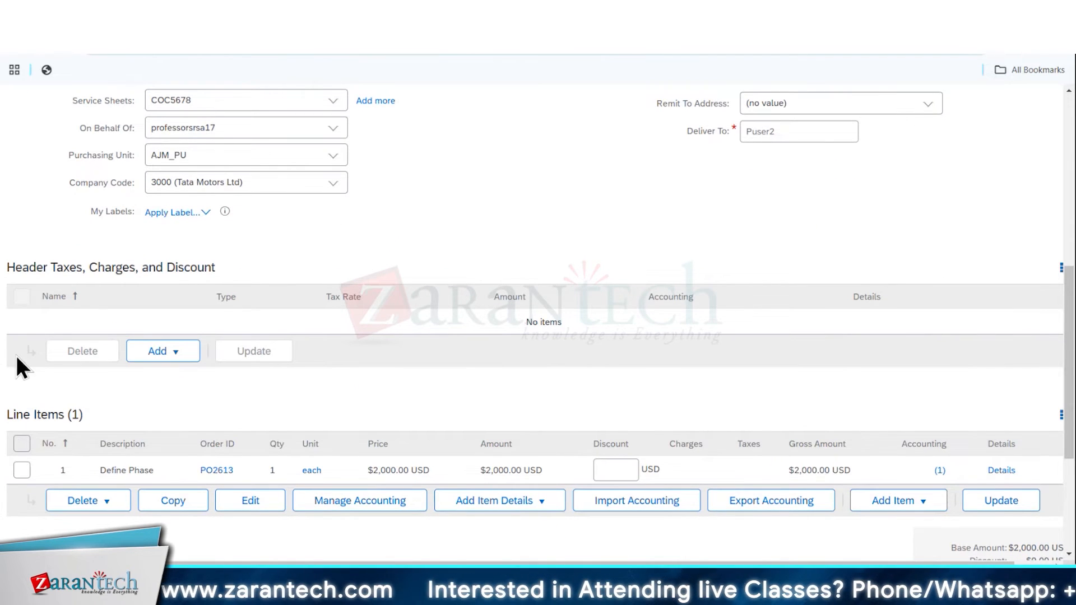
pyautogui.scroll(-3, 300, 393)
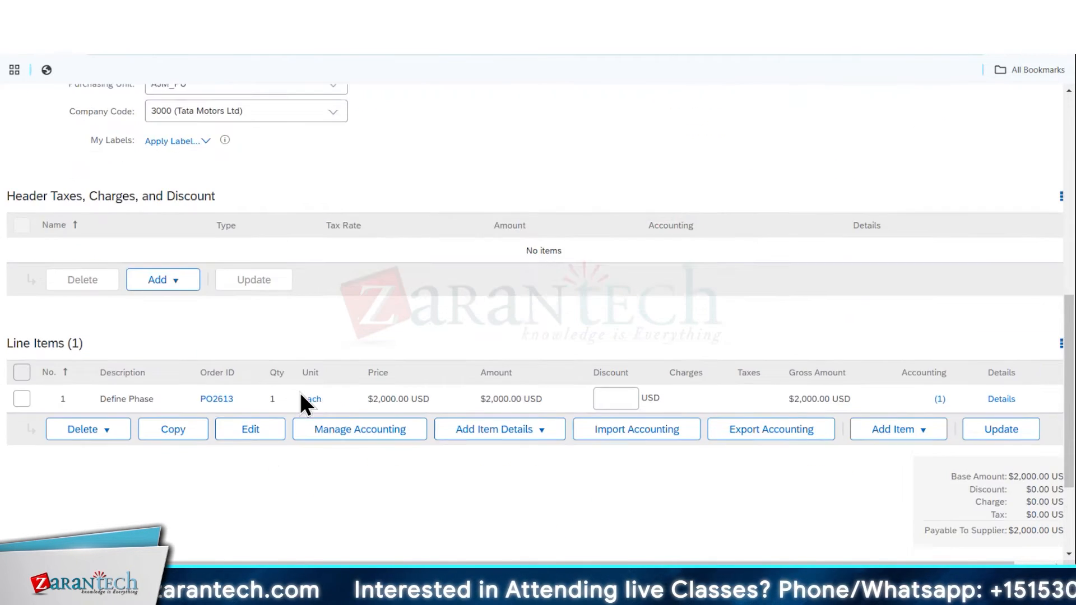
pyautogui.click(18, 331)
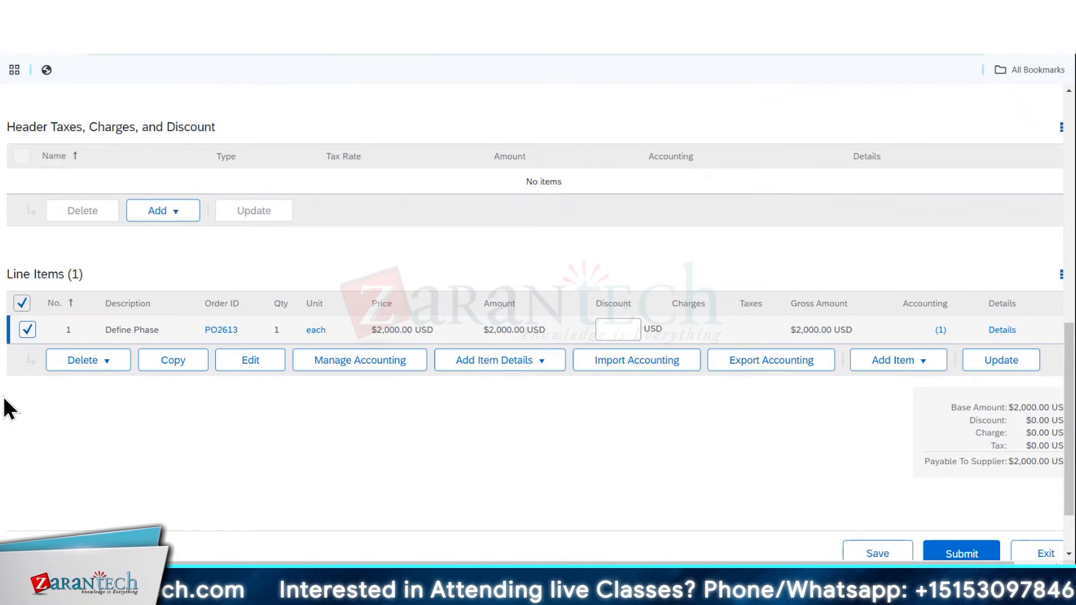
pyautogui.click(250, 361)
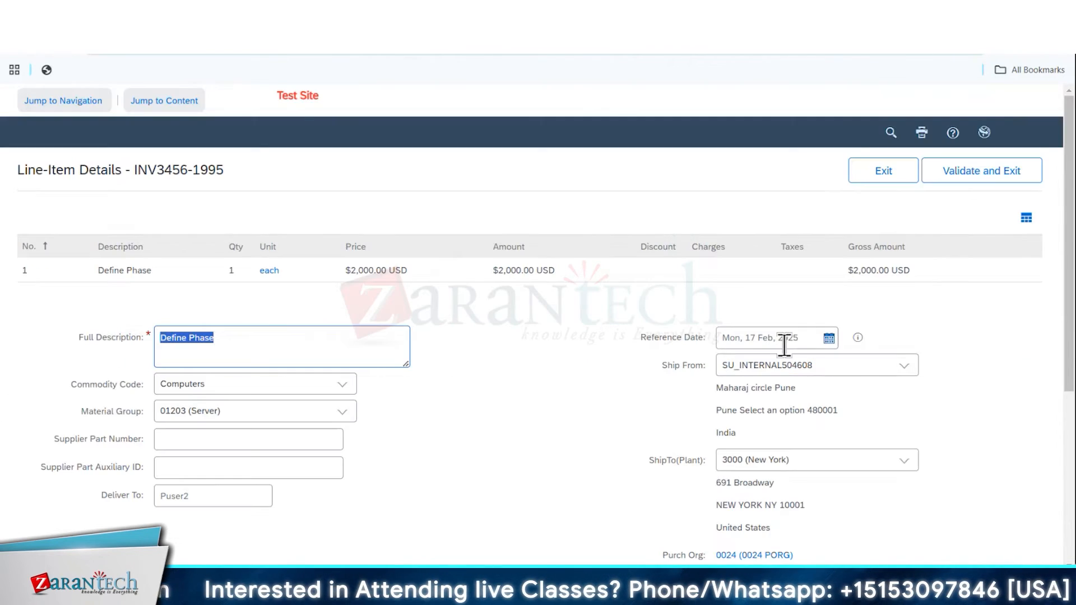
pyautogui.scroll(-5, 555, 387)
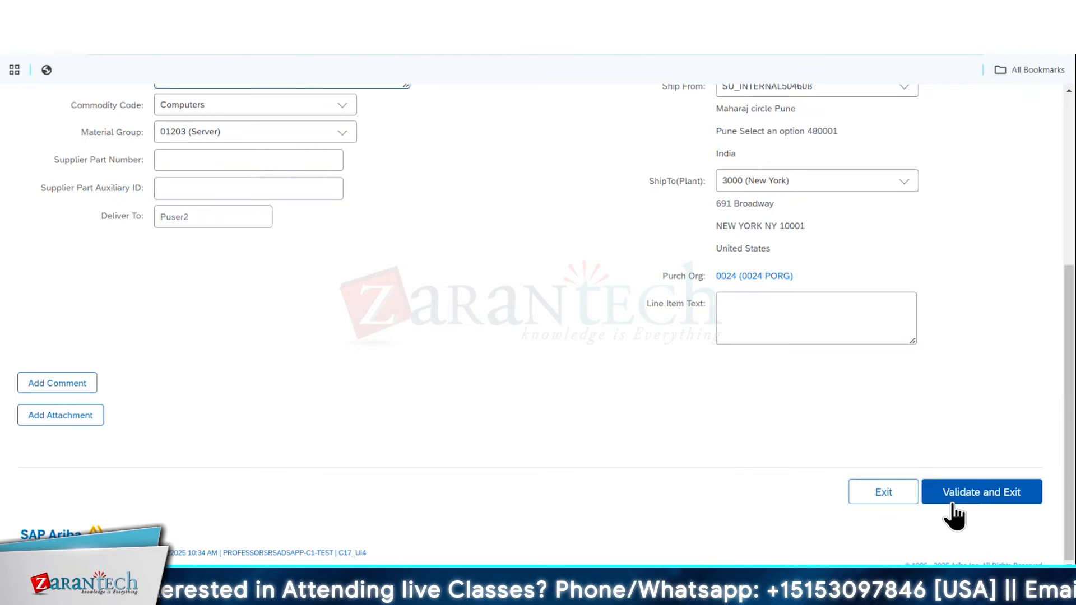
pyautogui.click(953, 507)
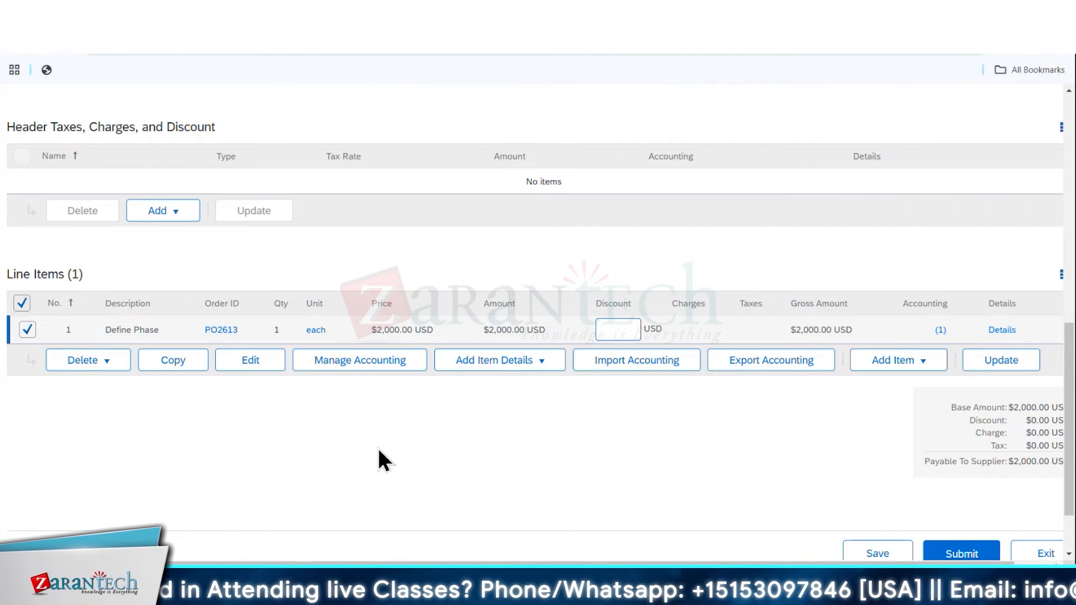
# Check the invoice header, try to submit the invoice, and exit the draft to the home page
pyautogui.scroll(8, 364, 415)
pyautogui.scroll(-12, 497, 344)
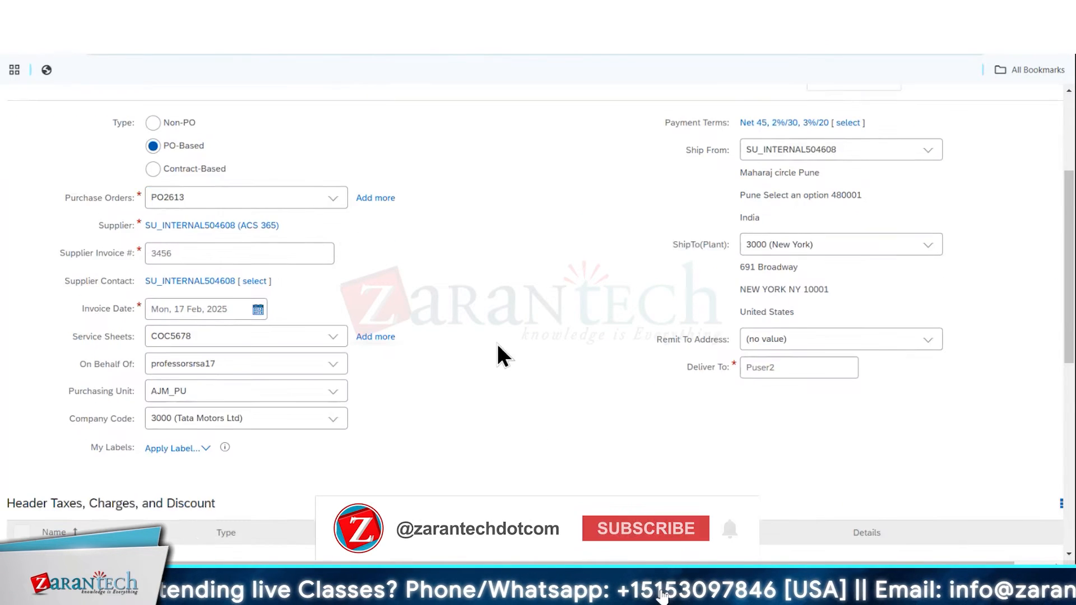
pyautogui.click(978, 496)
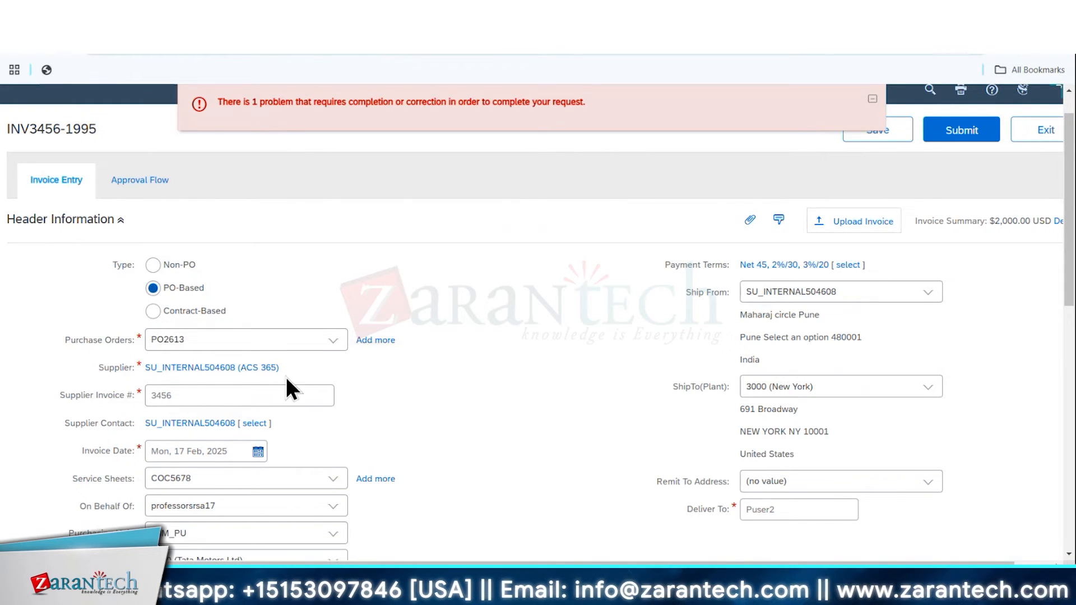
pyautogui.click(1043, 132)
pyautogui.click(62, 242)
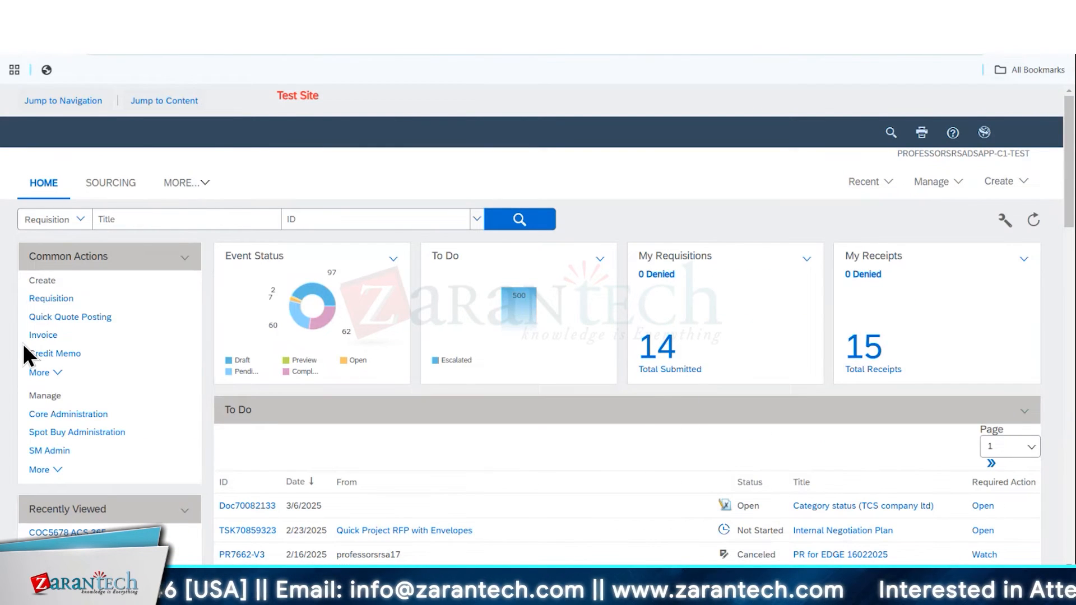
# Copy the existing consulting requisition and title the copy "Consulting PR for Ariba and Oracle"
pyautogui.scroll(-3, 158, 435)
pyautogui.click(68, 429)
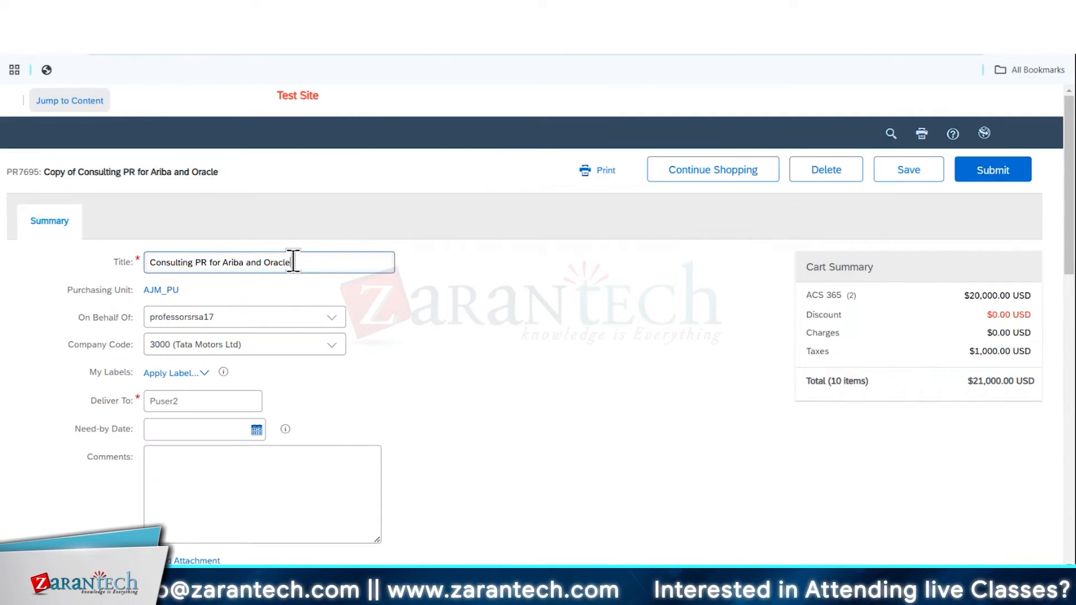
pyautogui.scroll(-4, 466, 354)
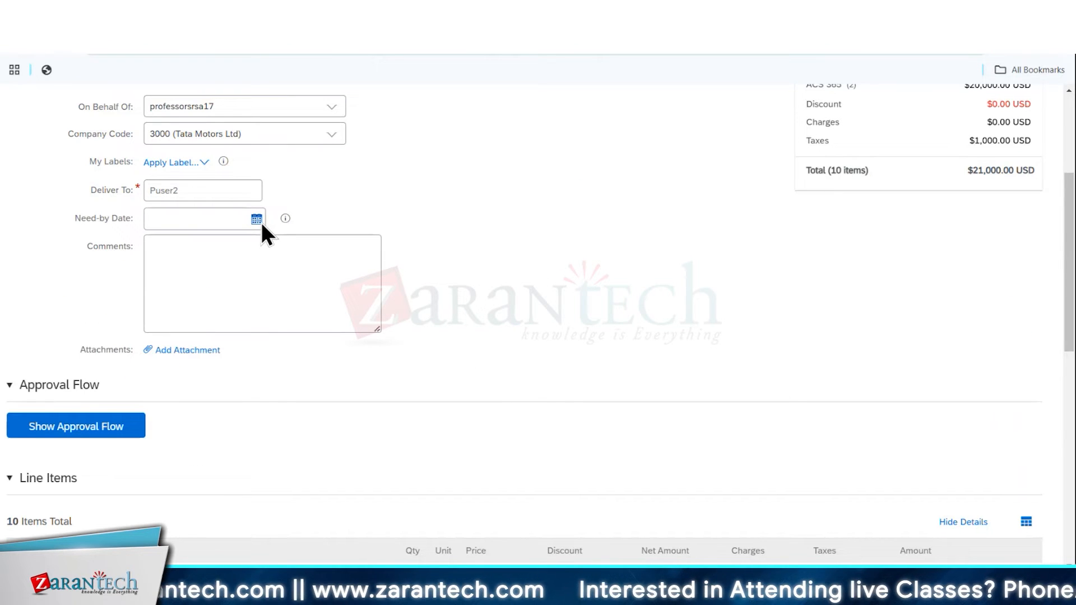
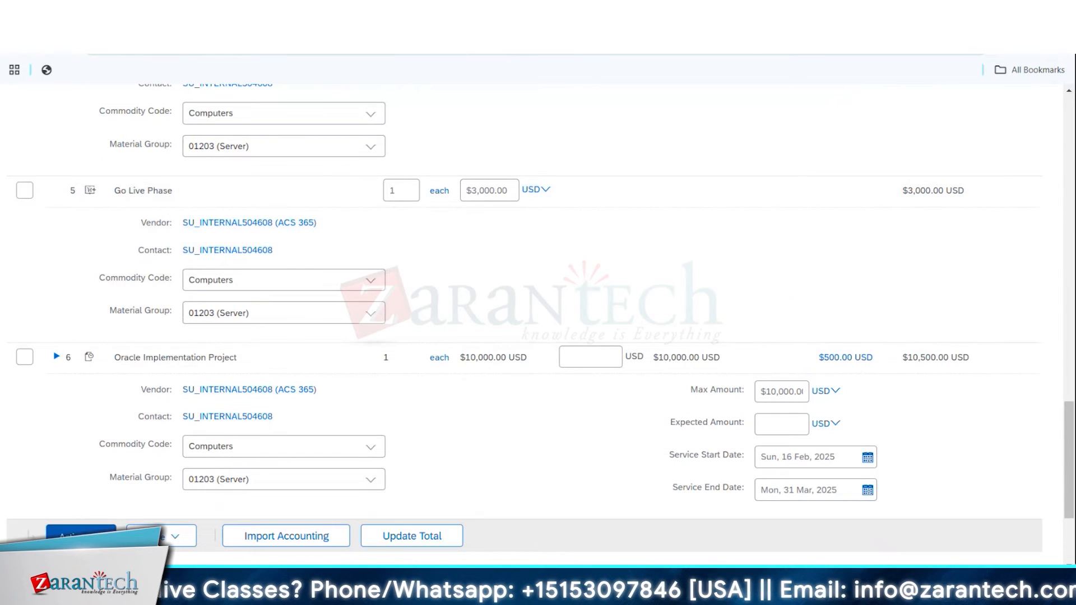
# Try to edit all line items of the copied requisition together, and open the Ariba Implementation Project line item's details
pyautogui.click(77, 559)
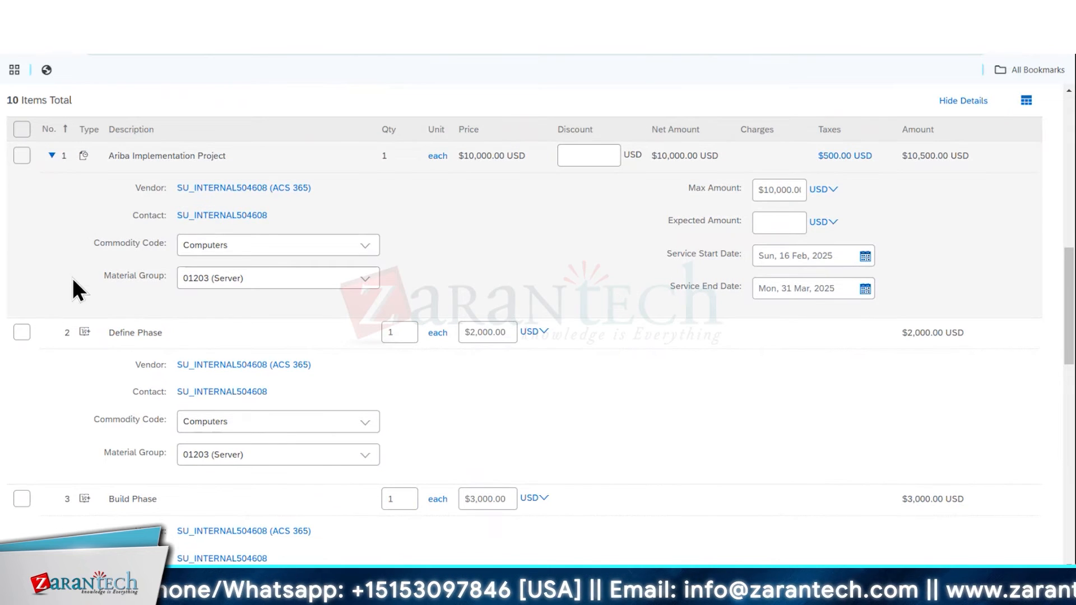
pyautogui.click(22, 129)
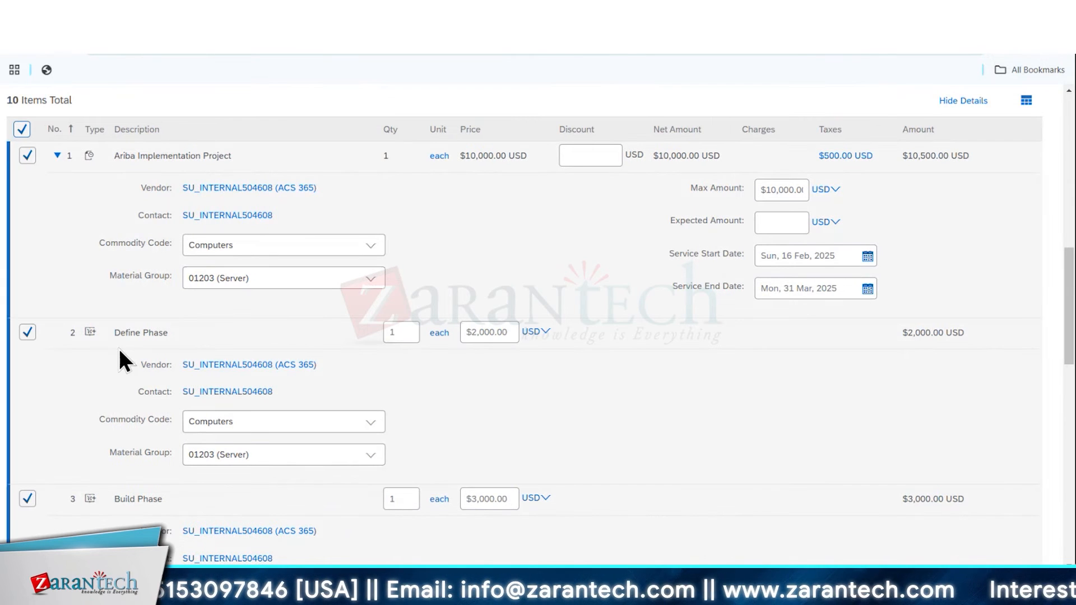
pyautogui.scroll(-13, 118, 351)
pyautogui.click(83, 361)
pyautogui.click(245, 444)
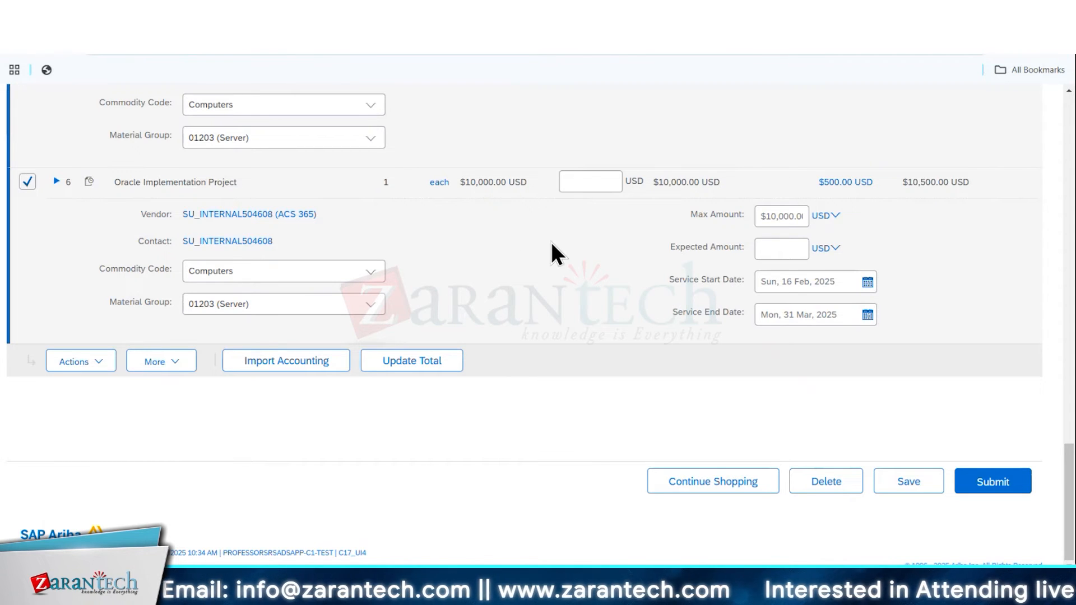
pyautogui.scroll(15, 69, 250)
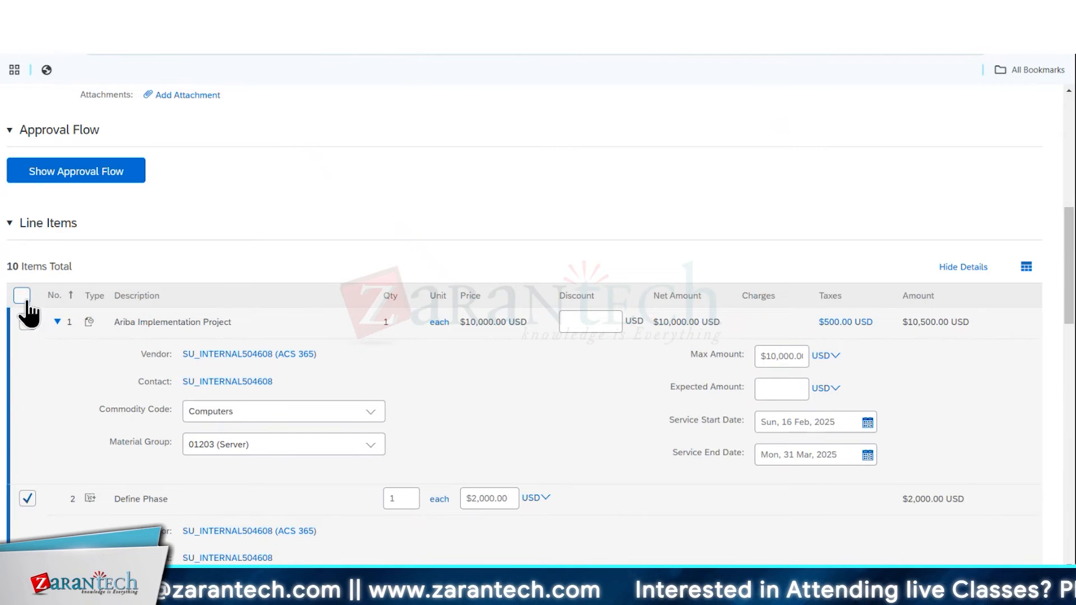
pyautogui.click(28, 322)
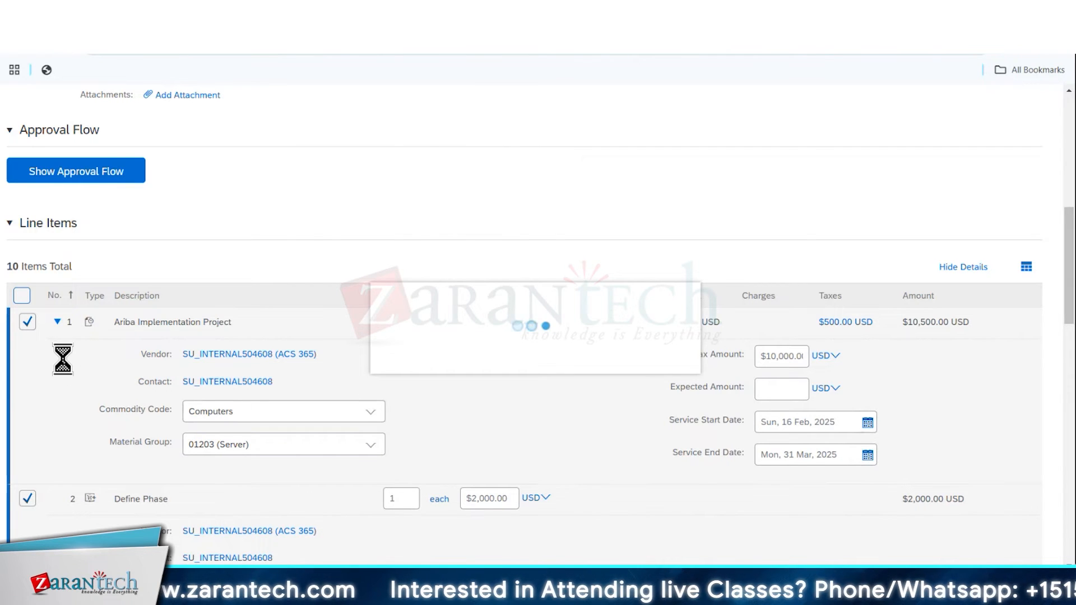
pyautogui.click(22, 327)
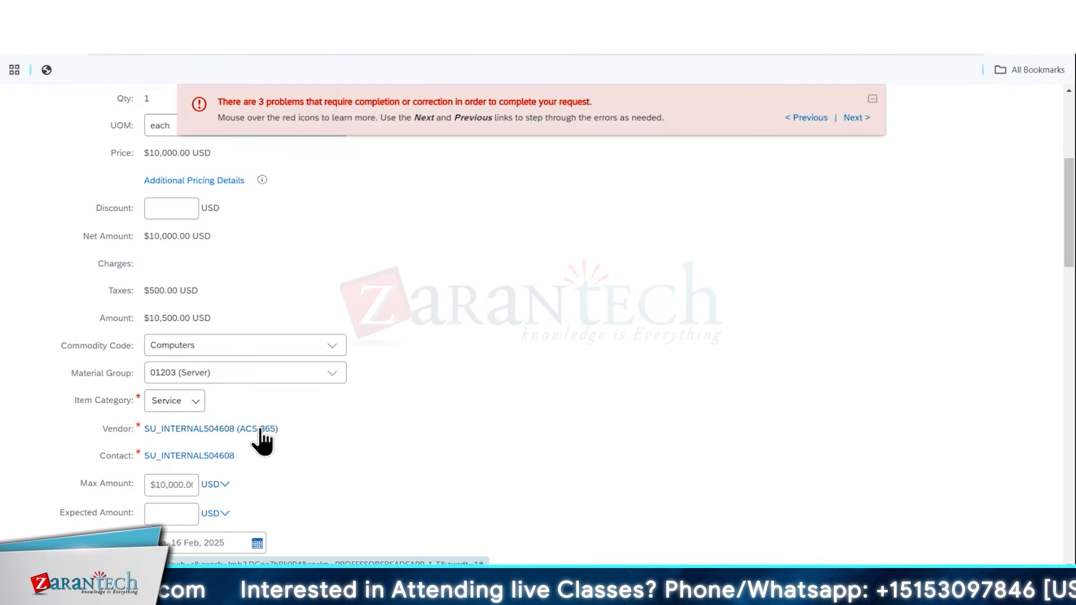
# Set the Ariba Implementation Project line to item category Service, vendor DirectPaper Supplies Inc. (SU_INTERNAL538828), max amount $11,000 and service dates 17–28 Feb 2025
pyautogui.click(196, 402)
pyautogui.click(207, 423)
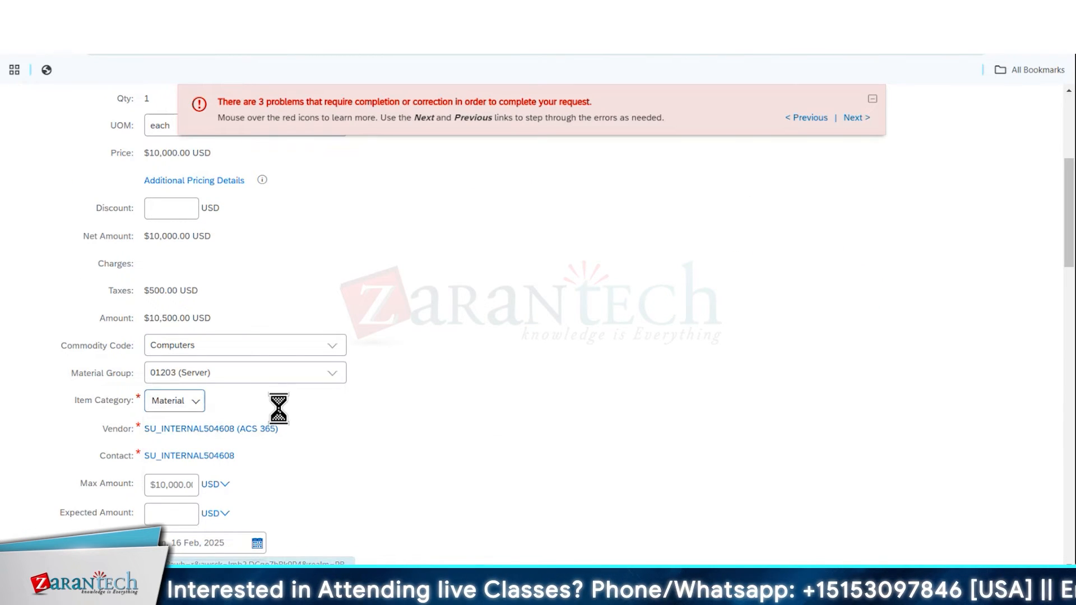
pyautogui.click(196, 401)
pyautogui.click(185, 448)
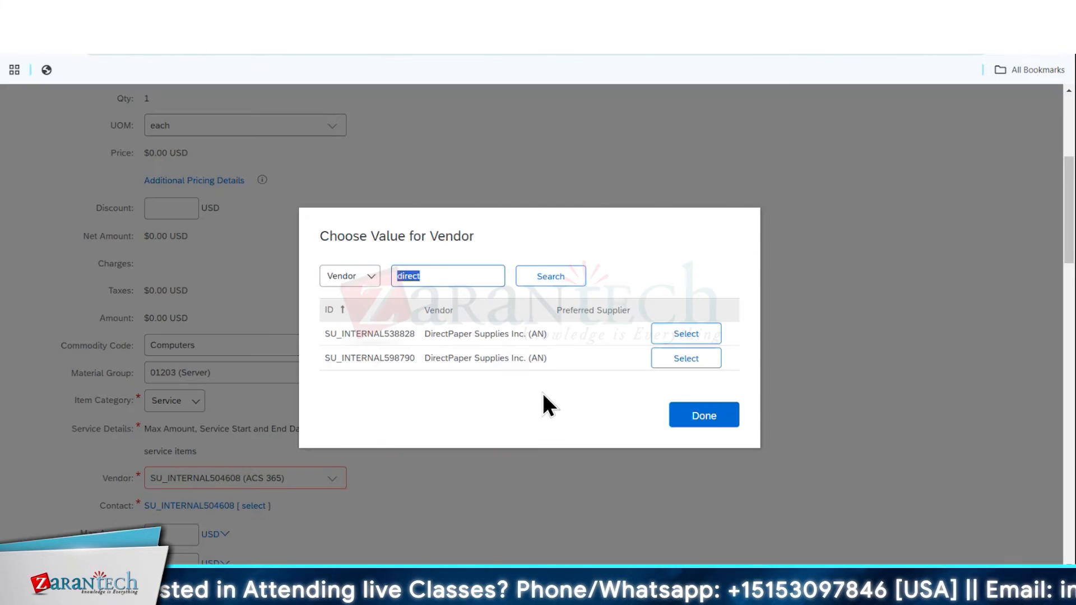
pyautogui.click(686, 334)
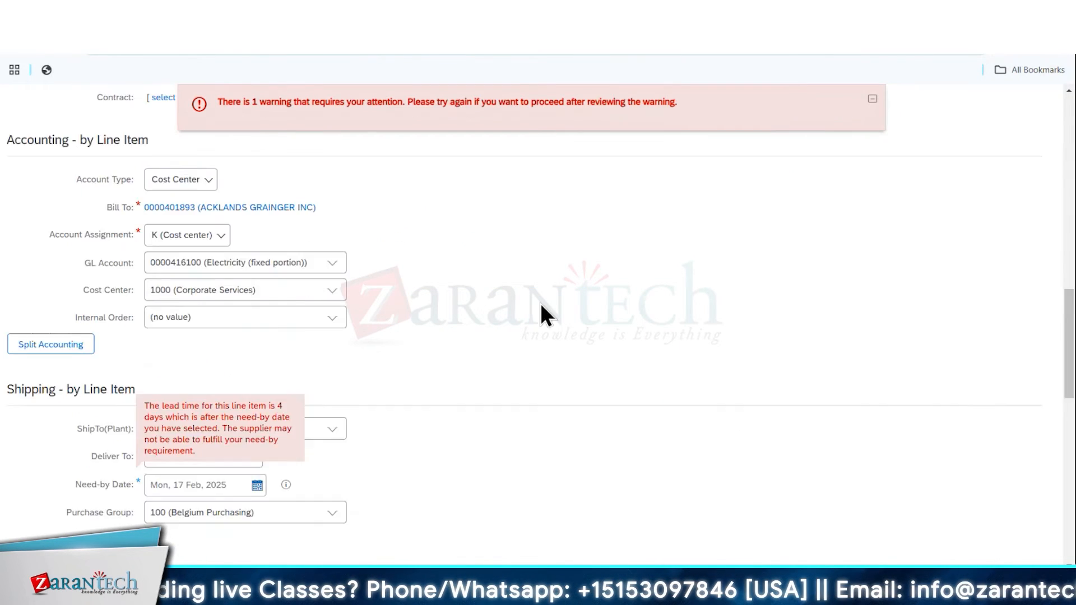
pyautogui.scroll(-10, 541, 313)
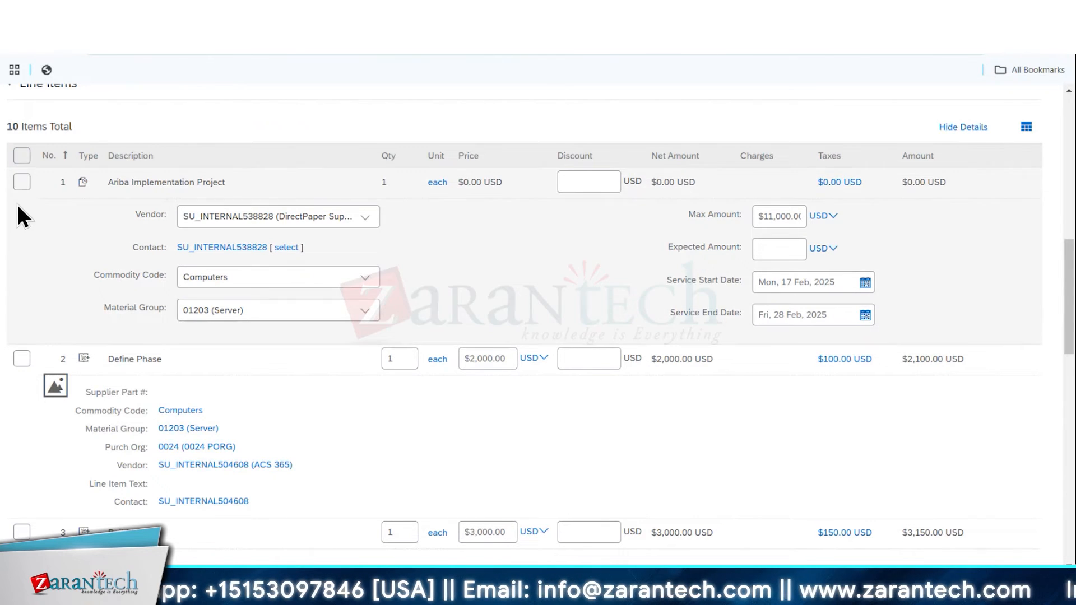
# Select all line items and delete the copied draft requisition
pyautogui.click(22, 155)
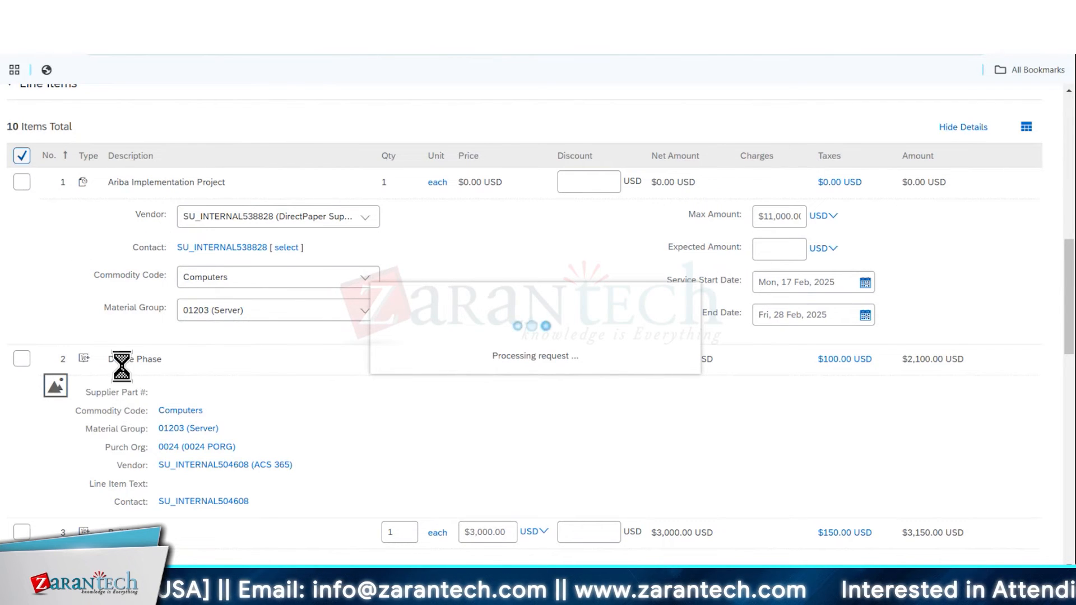
pyautogui.click(76, 361)
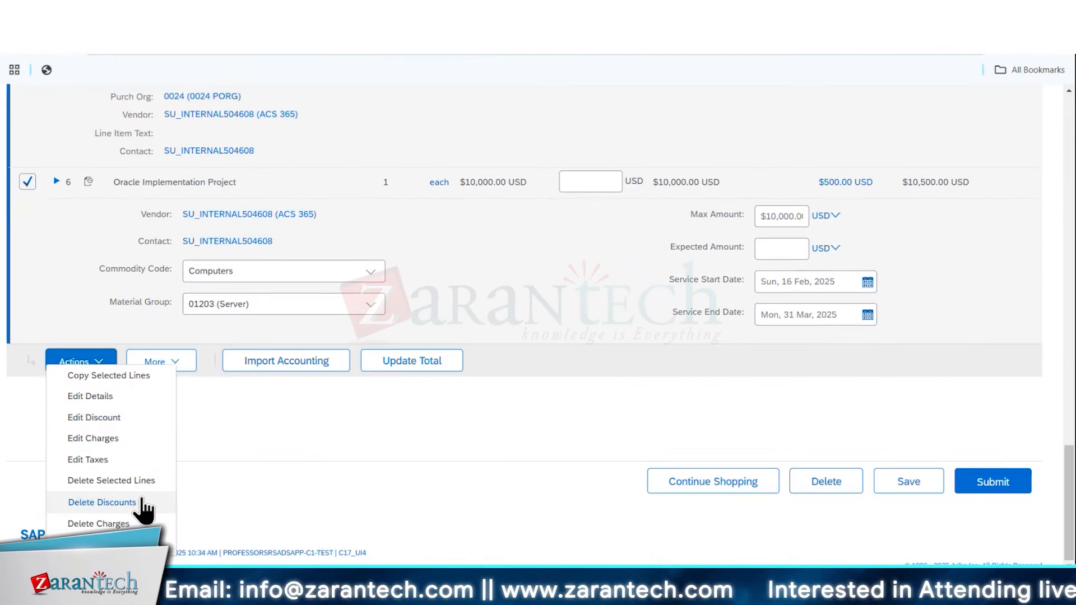
pyautogui.click(117, 481)
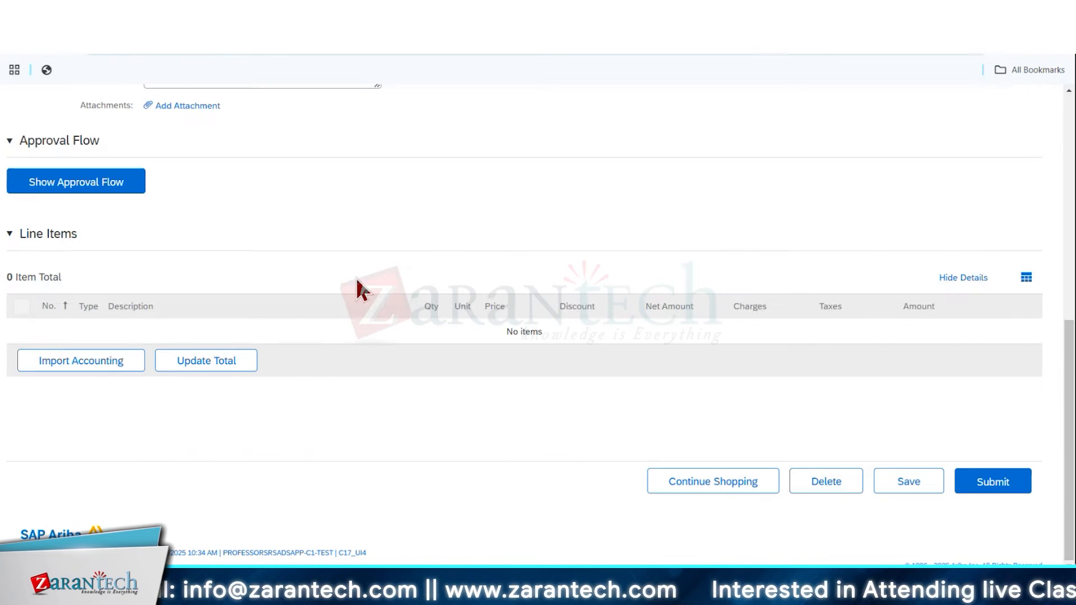
pyautogui.click(830, 485)
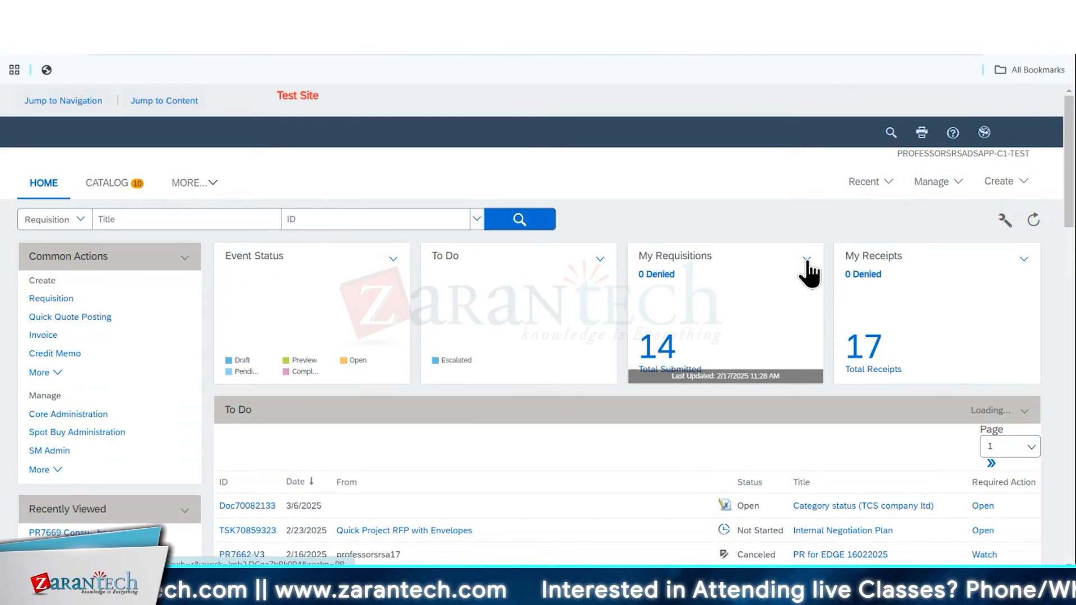
# Create a new requisition and start a non-catalog item for it
pyautogui.click(1015, 185)
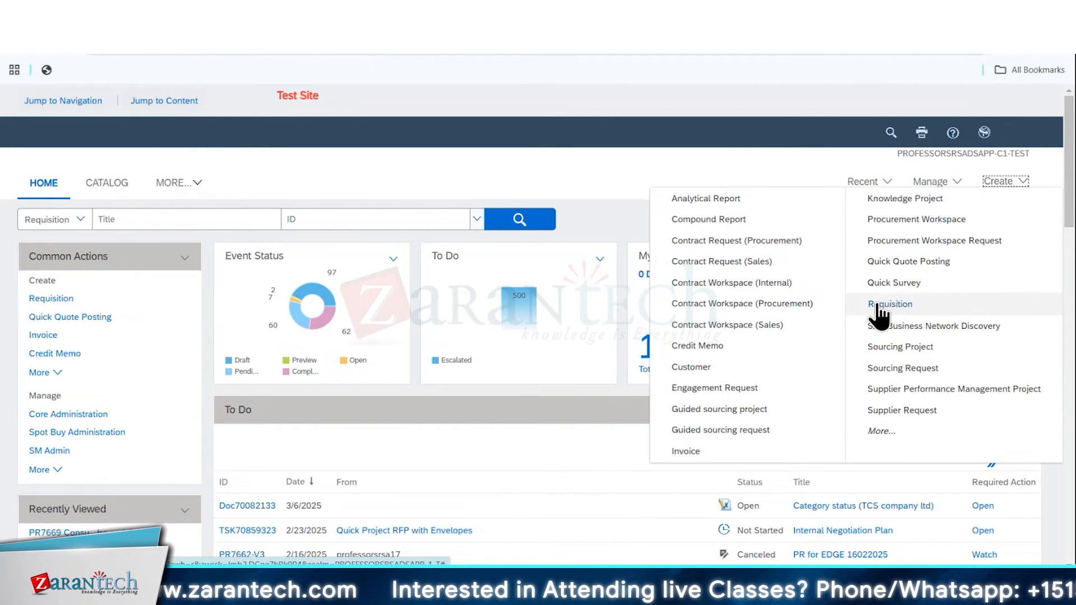
pyautogui.click(890, 304)
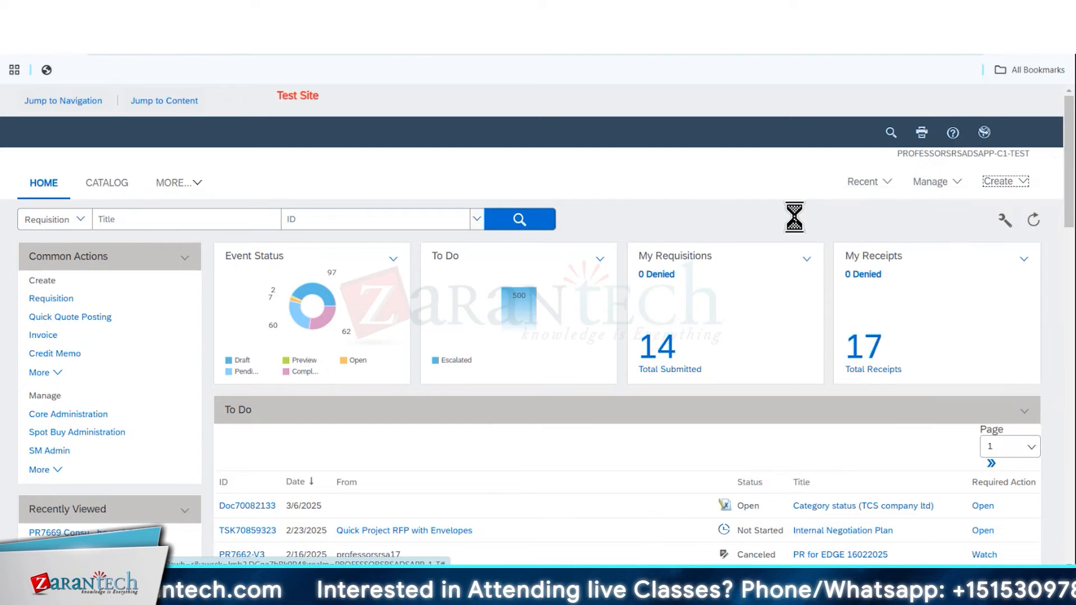
pyautogui.moveTo(731, 594)
pyautogui.click(799, 487)
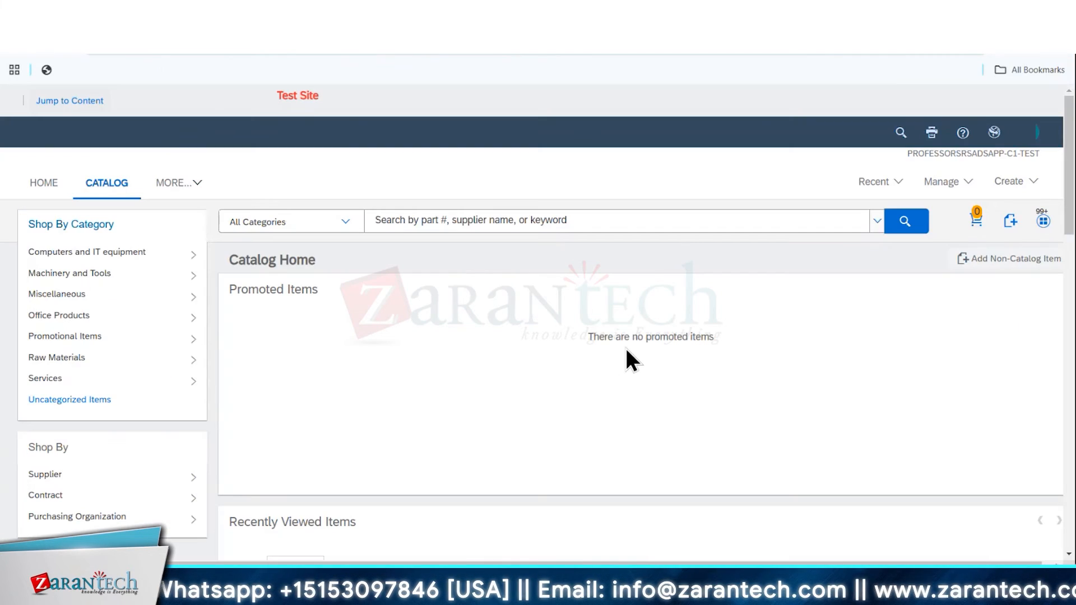
pyautogui.click(1019, 261)
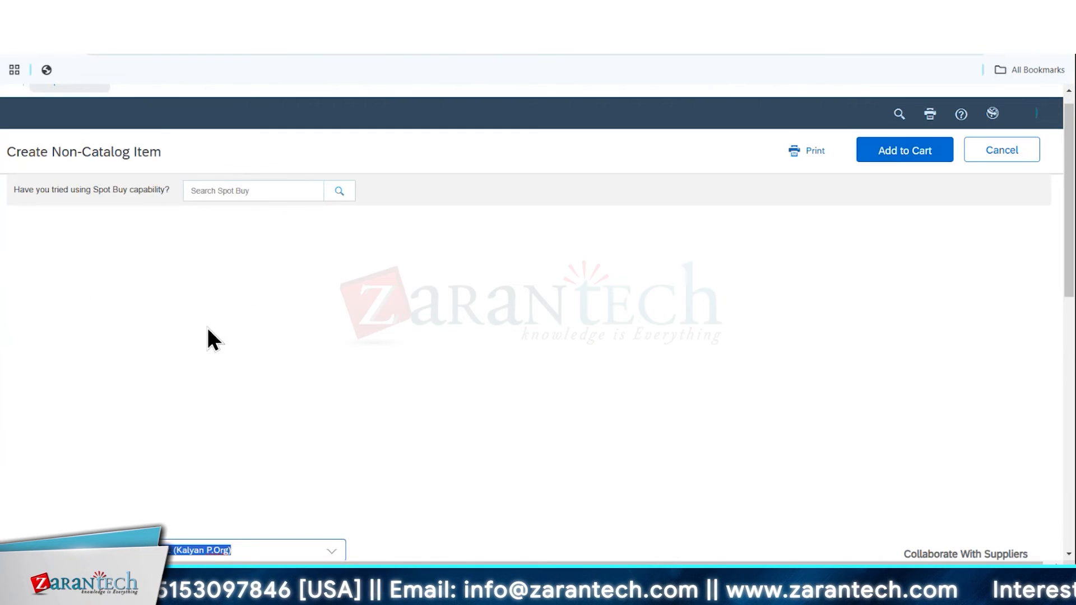
# Describe the non-catalog item as "test" with commodity code Computers, item category Material and a price of 100 USD
pyautogui.click(242, 268)
pyautogui.write('test')
pyautogui.click(241, 305)
pyautogui.click(217, 392)
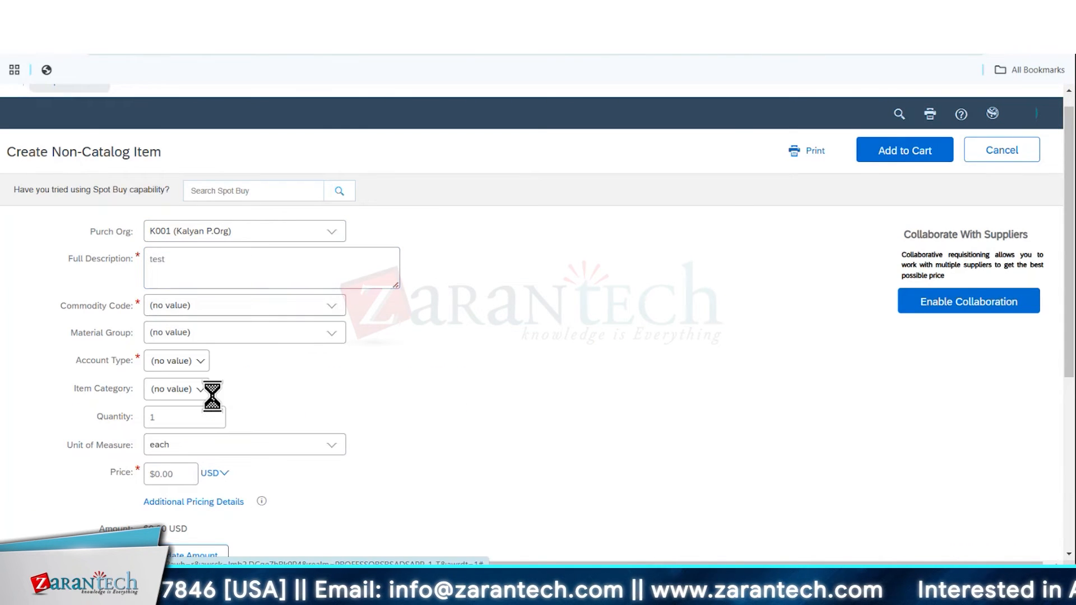
pyautogui.click(165, 474)
pyautogui.moveTo(136, 482); pyautogui.dragTo(65, 482)
pyautogui.write('100')
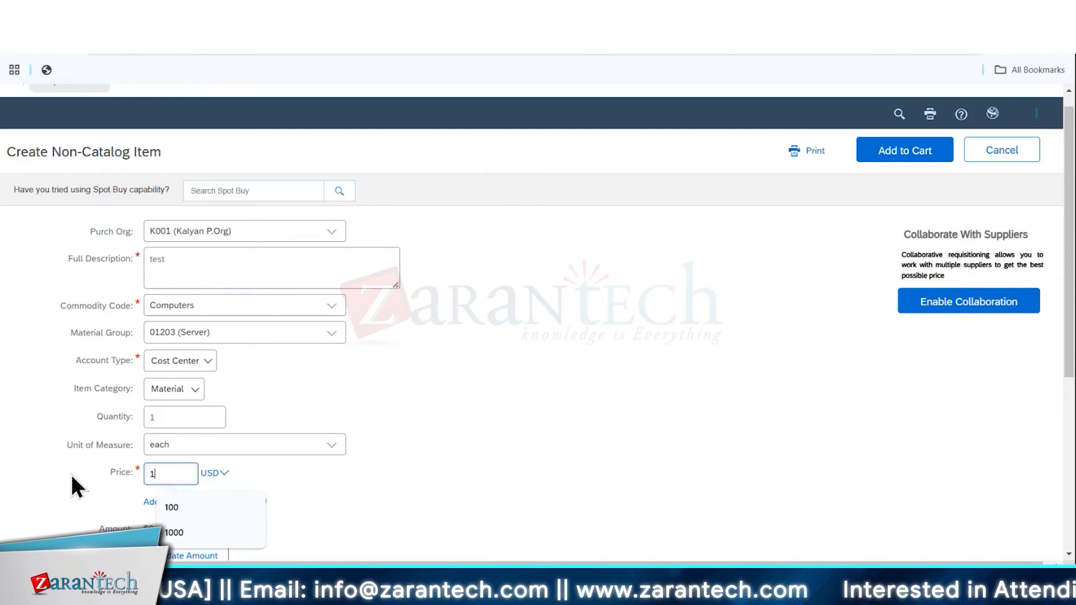
# Set the item's vendor to DirectPaper Supplies Inc. (SU_INTERNAL598790) and submit the requisition titled "test333"
pyautogui.scroll(-5, 71, 476)
pyautogui.click(252, 339)
pyautogui.click(251, 365)
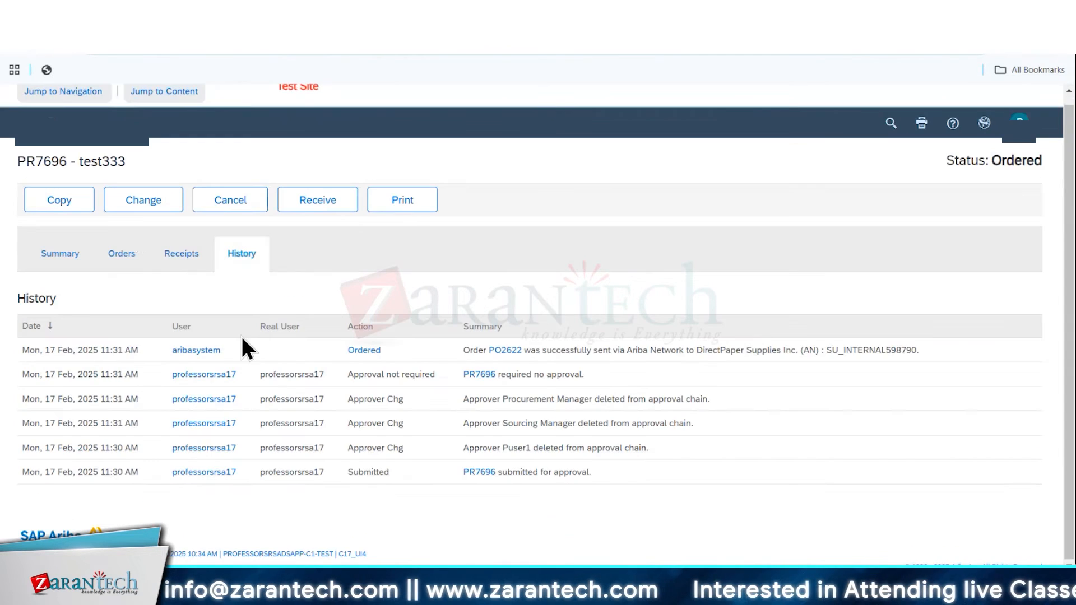
# Change the ordered requisition test333 to use vendor Indus Consulting Inc. (SU_INTERNAL626383) and resubmit it
pyautogui.click(134, 204)
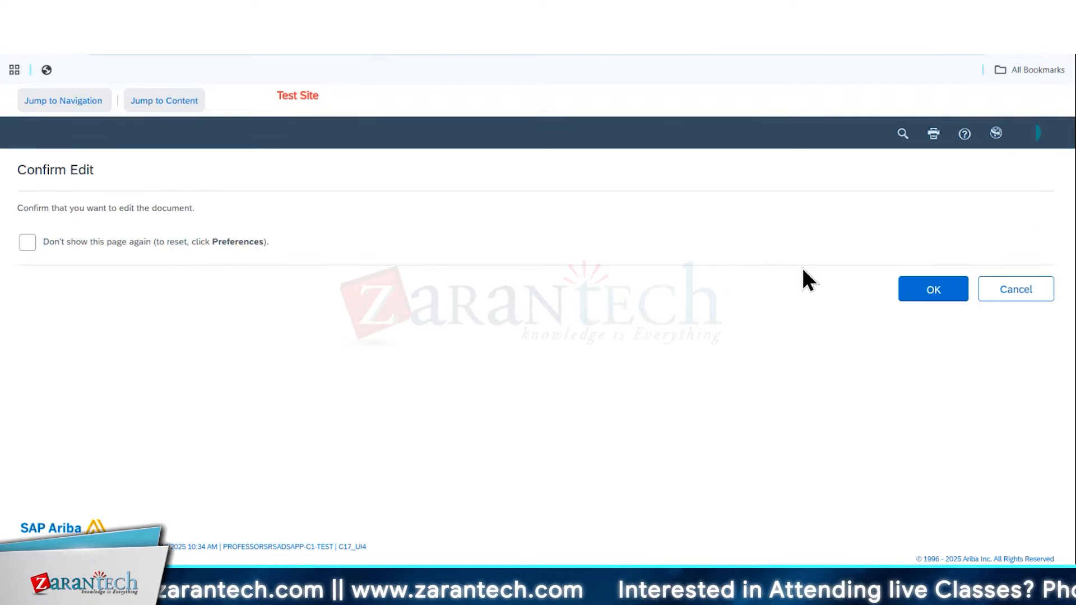
pyautogui.click(922, 288)
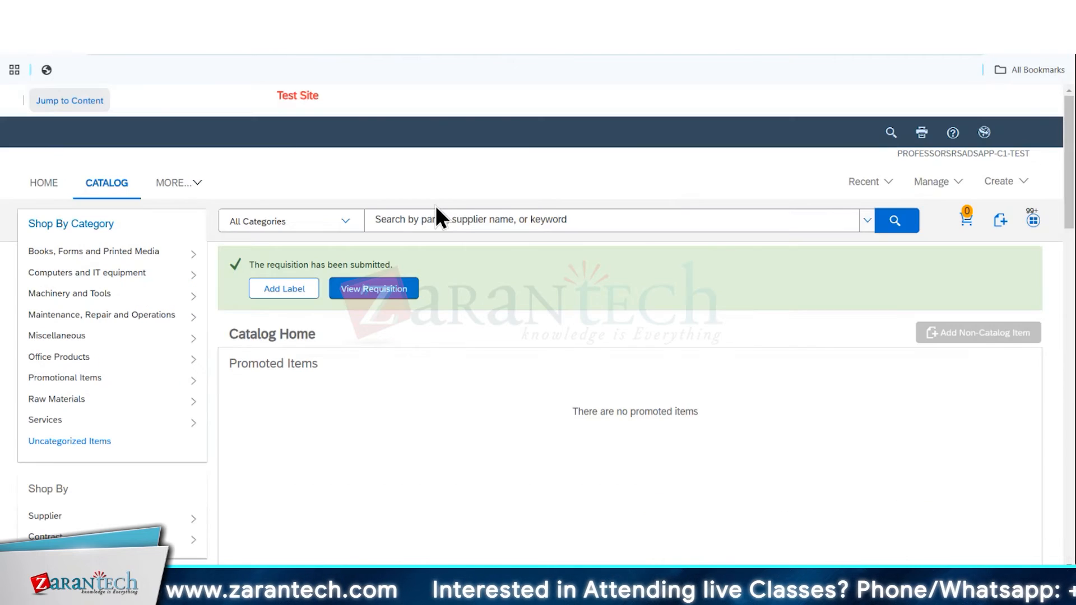
pyautogui.click(387, 288)
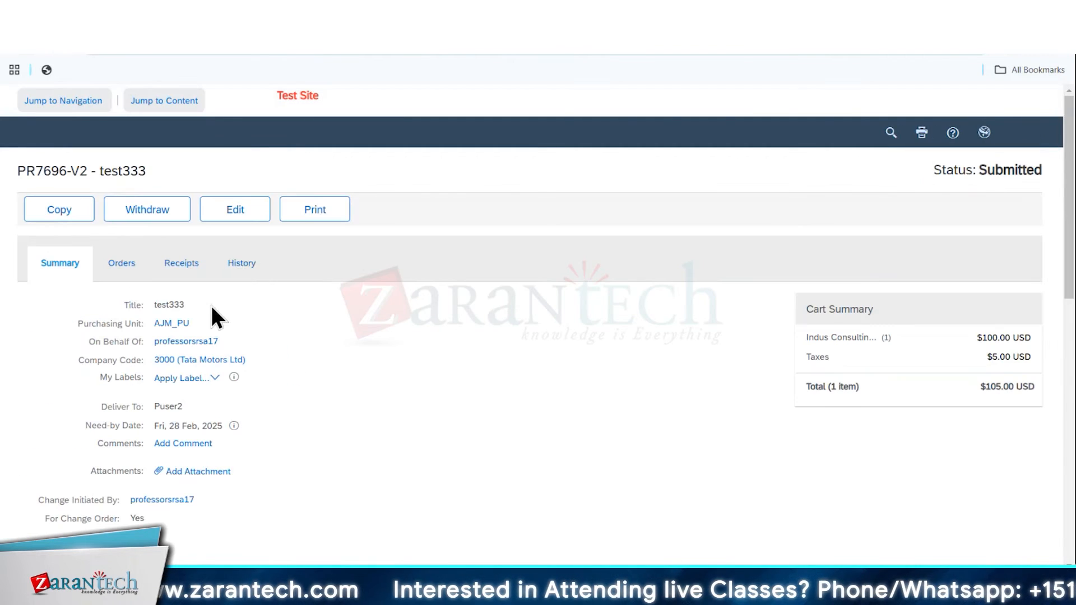
# Delete Puser1, Sourcing Manager and Procurement Manager from the changed requisition's approval flow
pyautogui.scroll(-8, 312, 394)
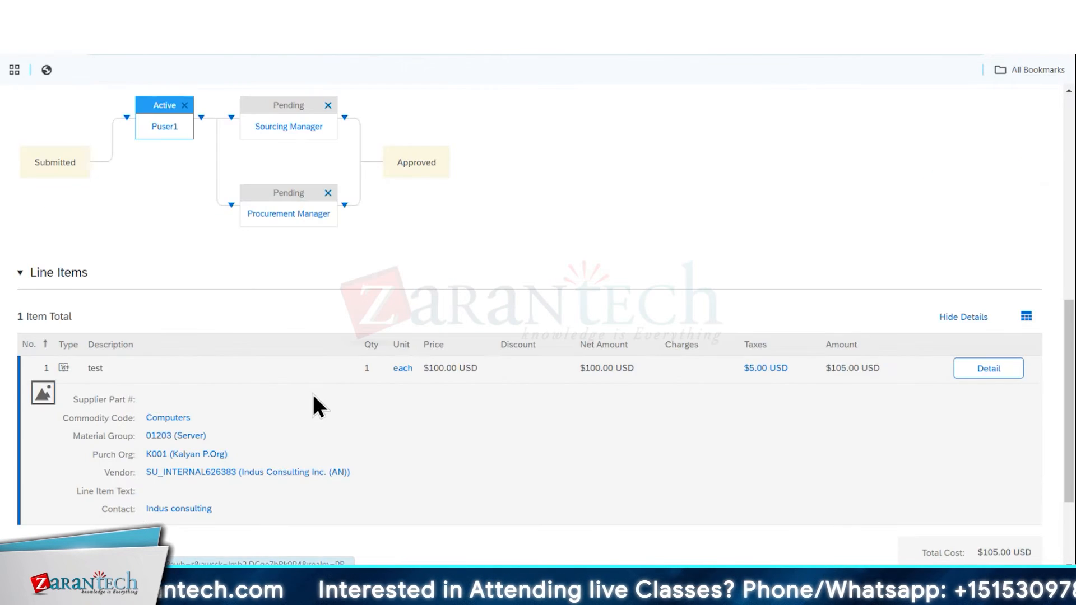
pyautogui.scroll(8, 347, 220)
pyautogui.scroll(-6, 282, 302)
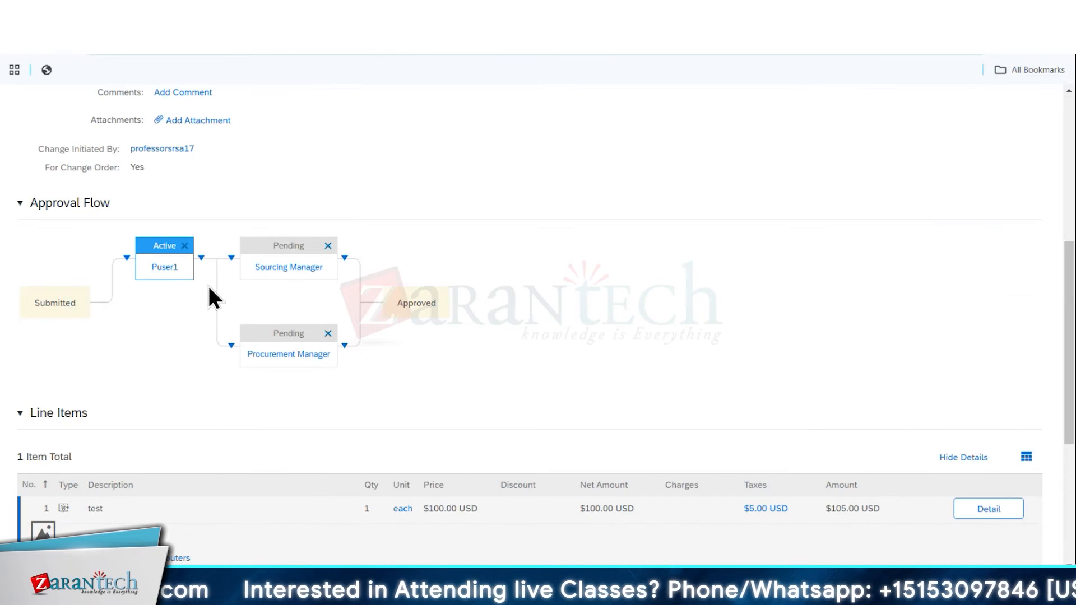
pyautogui.click(187, 247)
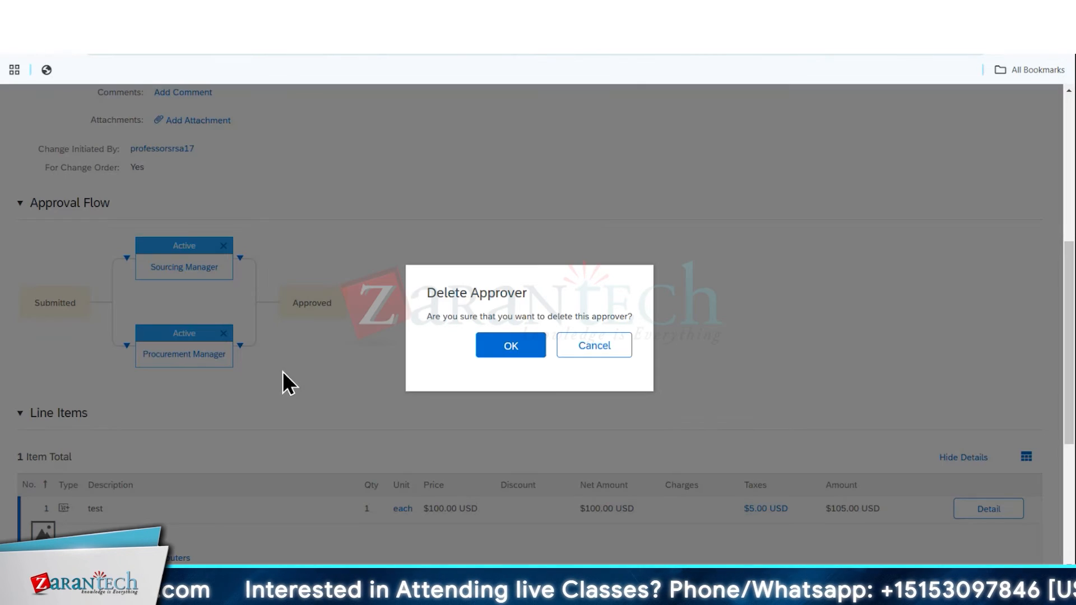
pyautogui.click(489, 344)
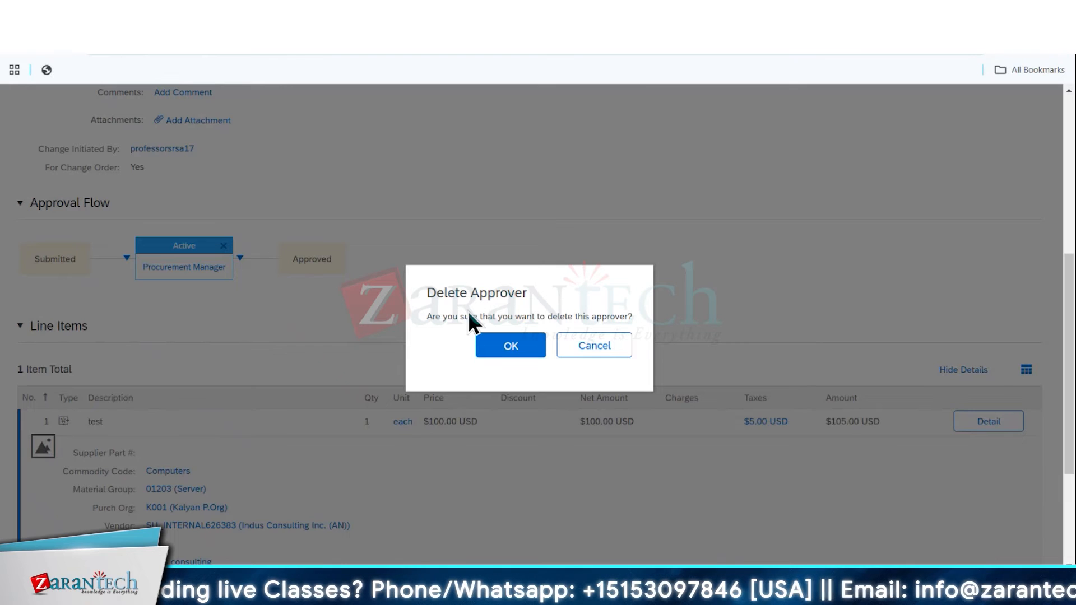
pyautogui.click(487, 343)
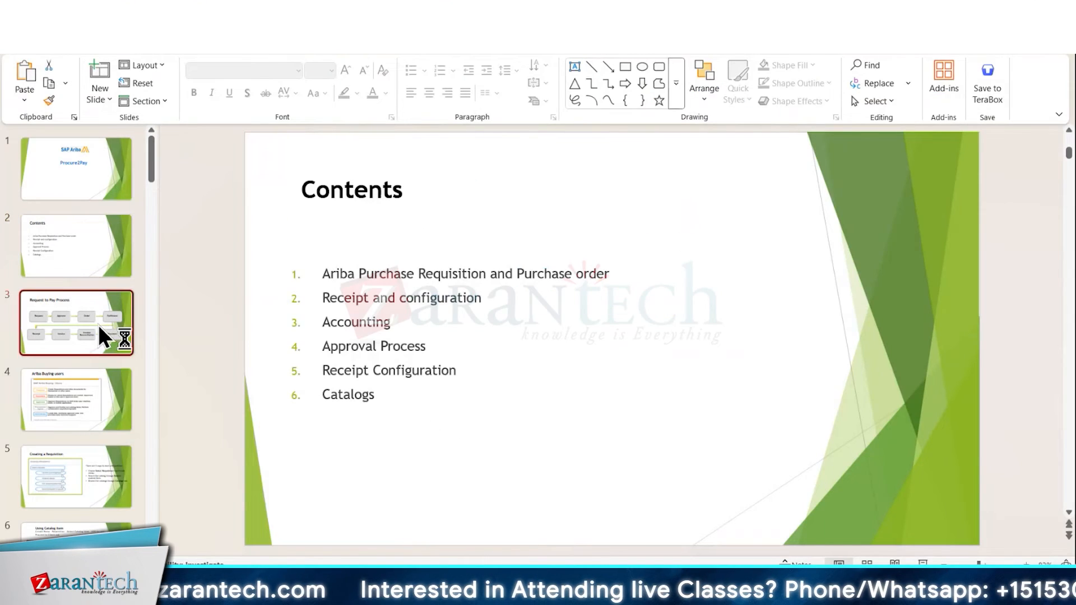
pyautogui.click(98, 325)
pyautogui.click(98, 392)
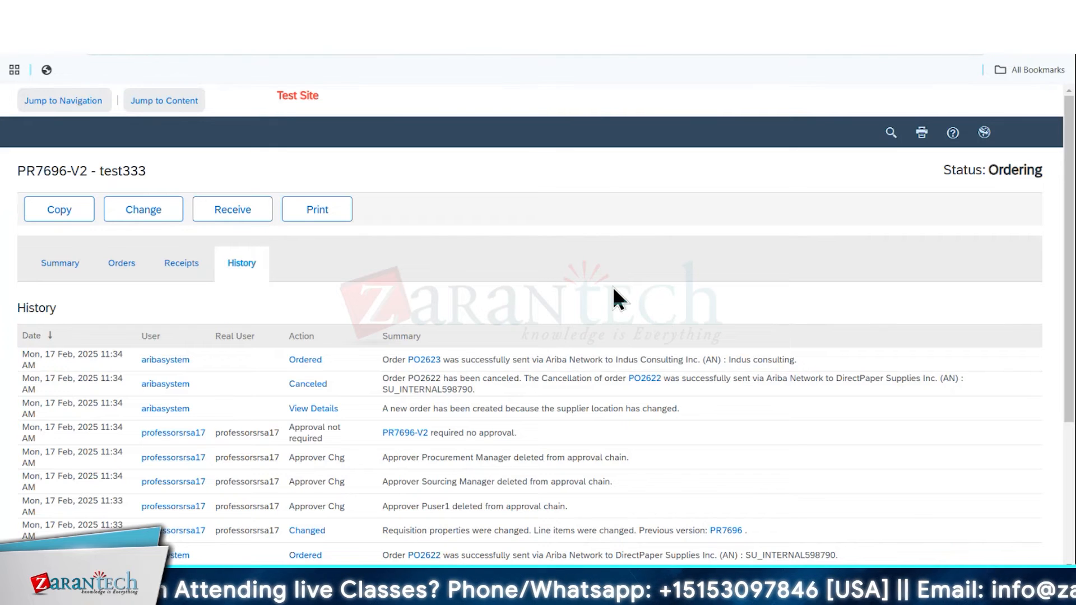
# Review the changed requisition's summary, order history and line item details, including vendor and status
pyautogui.click(66, 271)
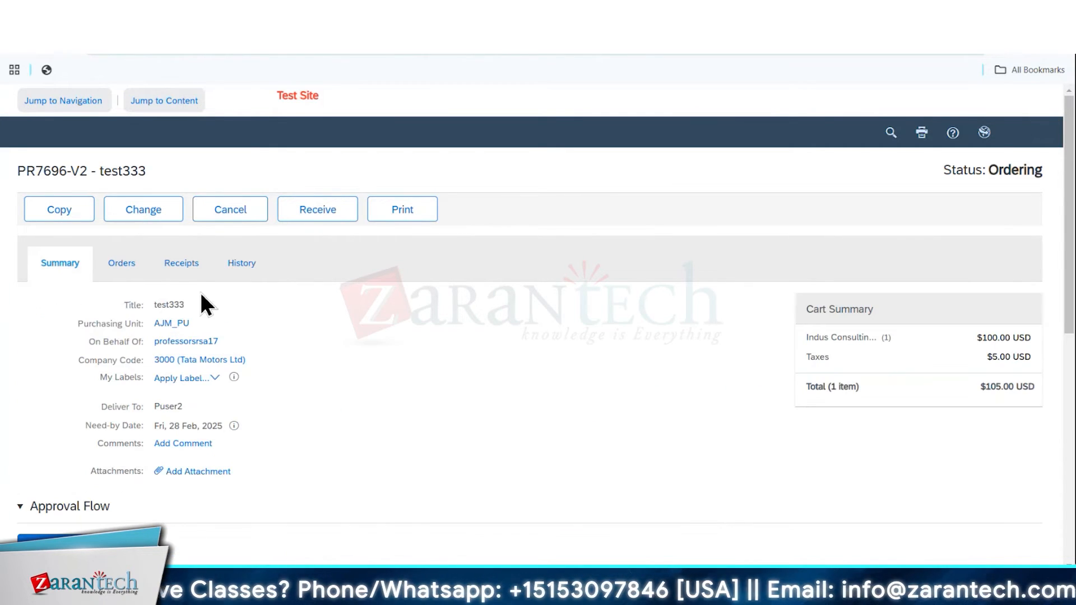
pyautogui.click(237, 268)
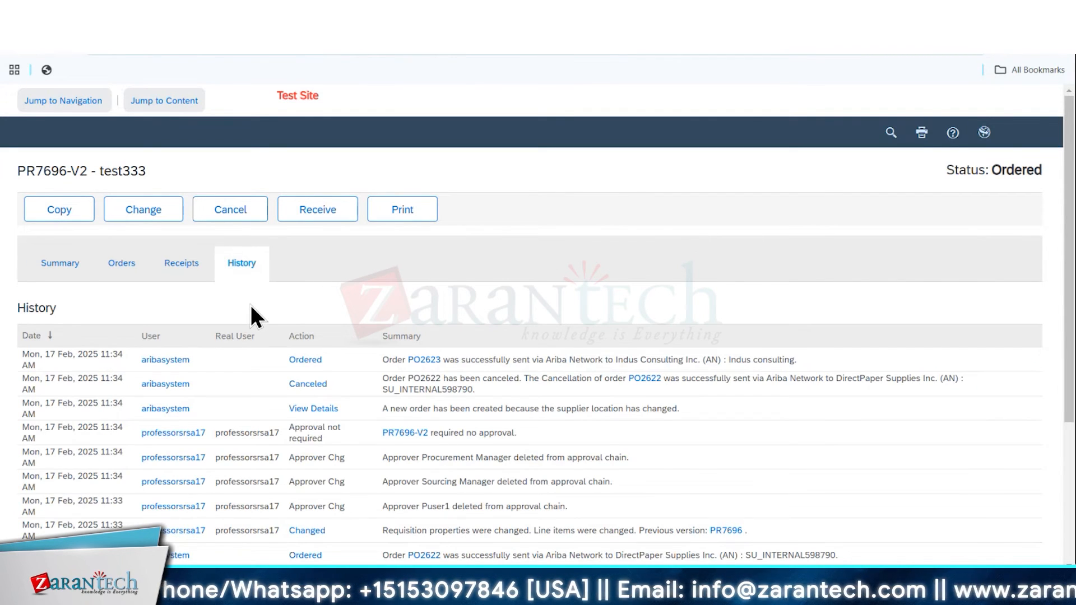
pyautogui.click(58, 274)
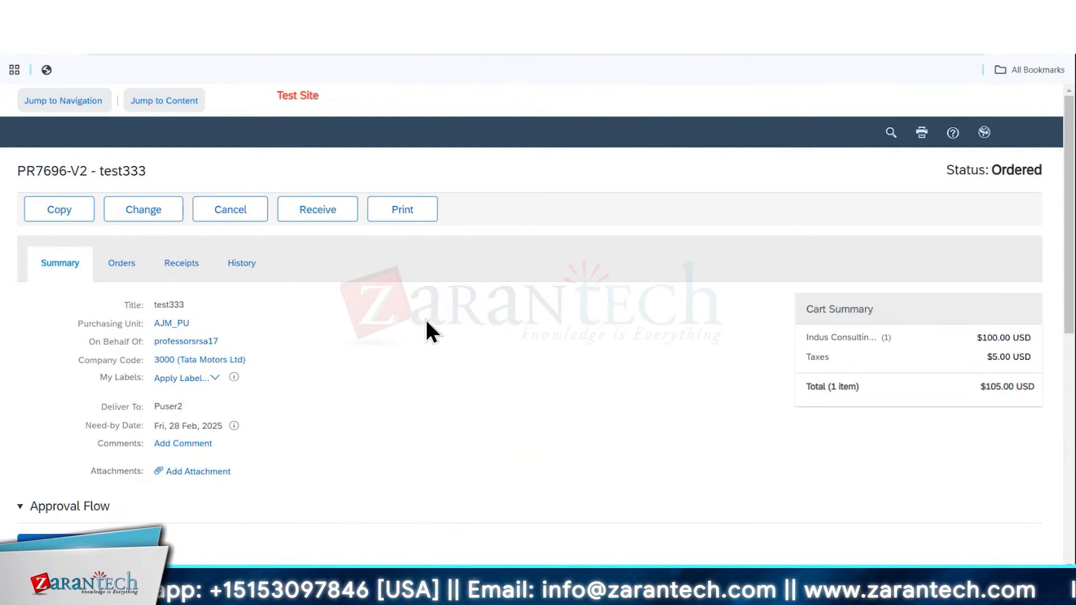
pyautogui.scroll(-6, 425, 329)
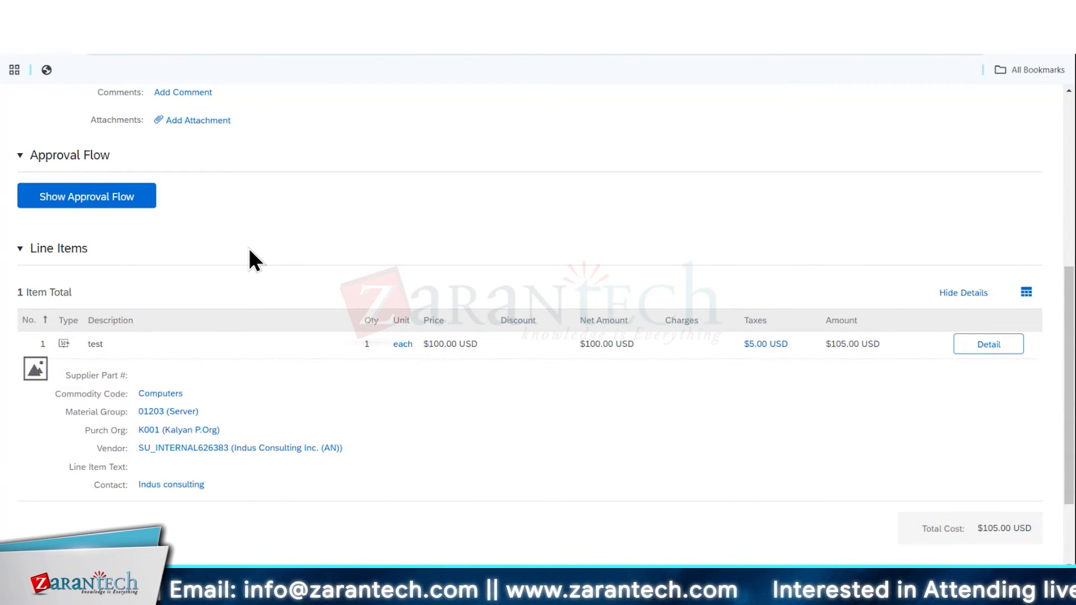
pyautogui.scroll(6, 250, 250)
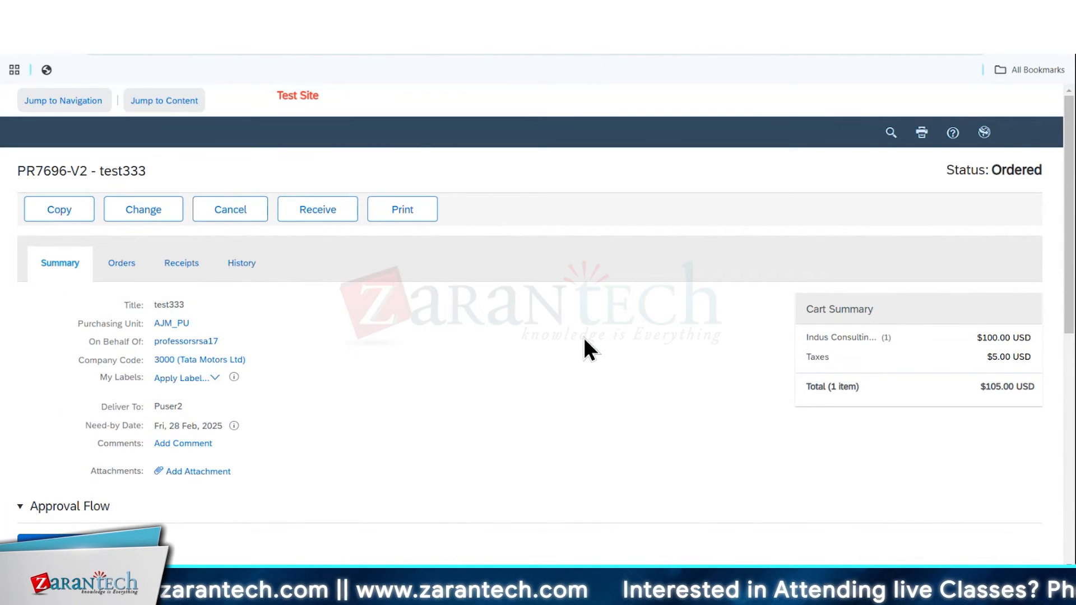
pyautogui.scroll(-5, 585, 342)
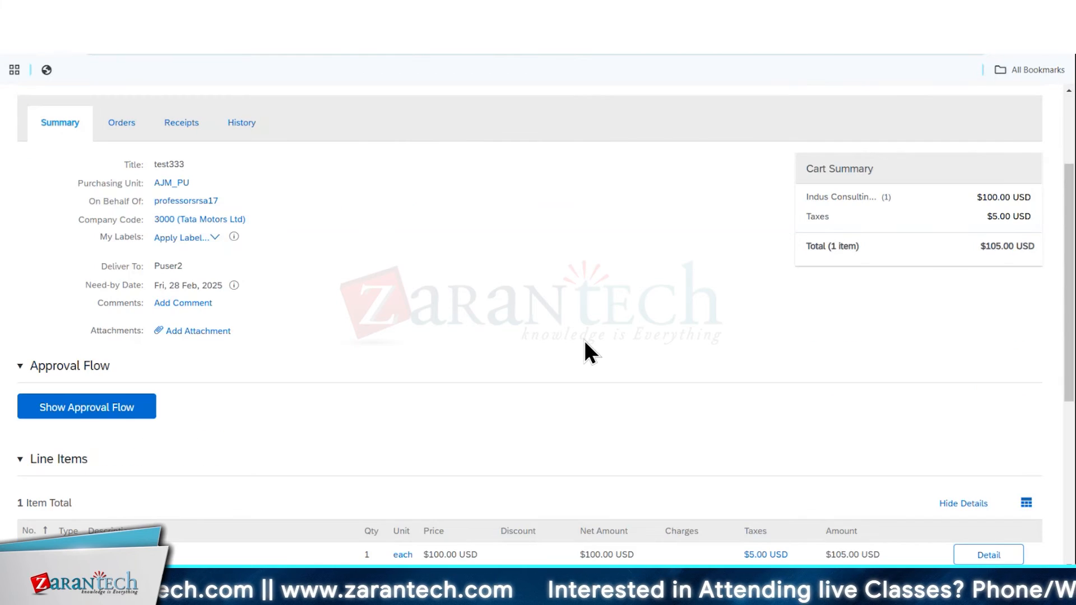
pyautogui.scroll(-2, 584, 340)
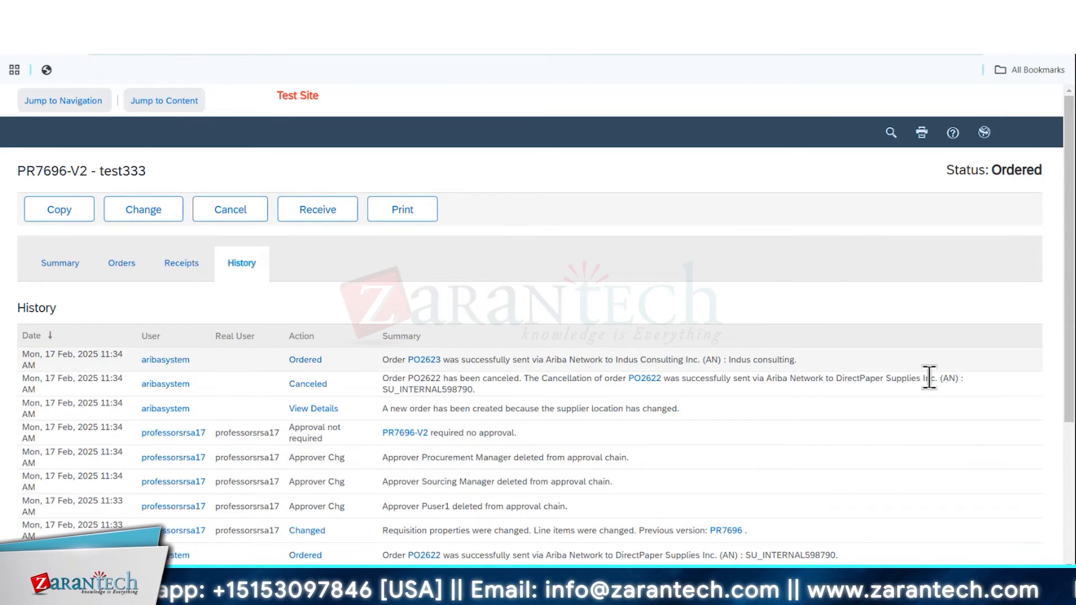
# Accept all items on the composing receipt of requisition test333 and submit the receipt
pyautogui.click(59, 274)
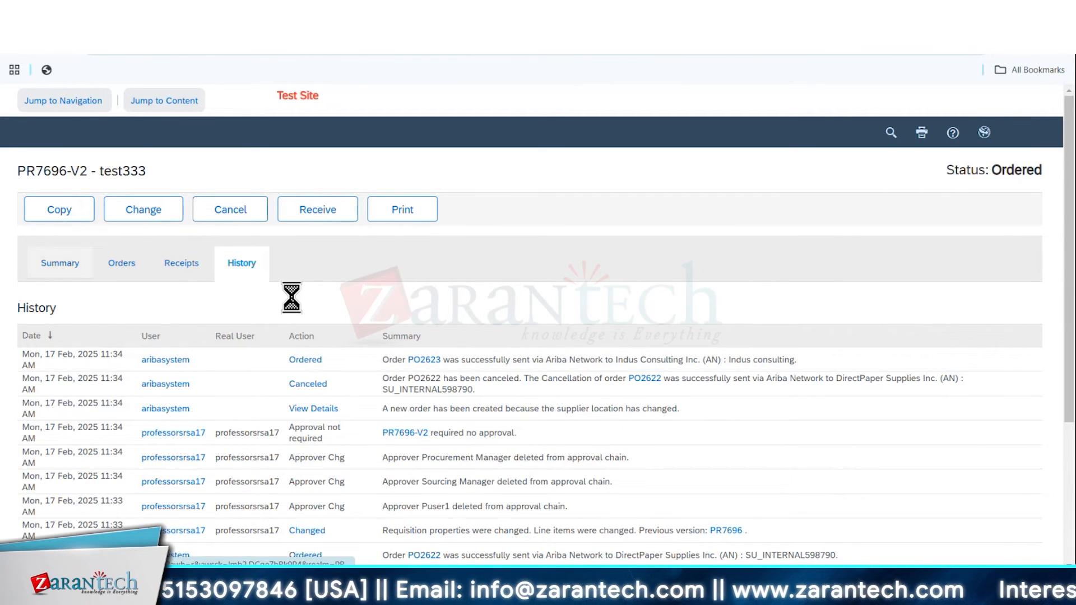
pyautogui.click(234, 263)
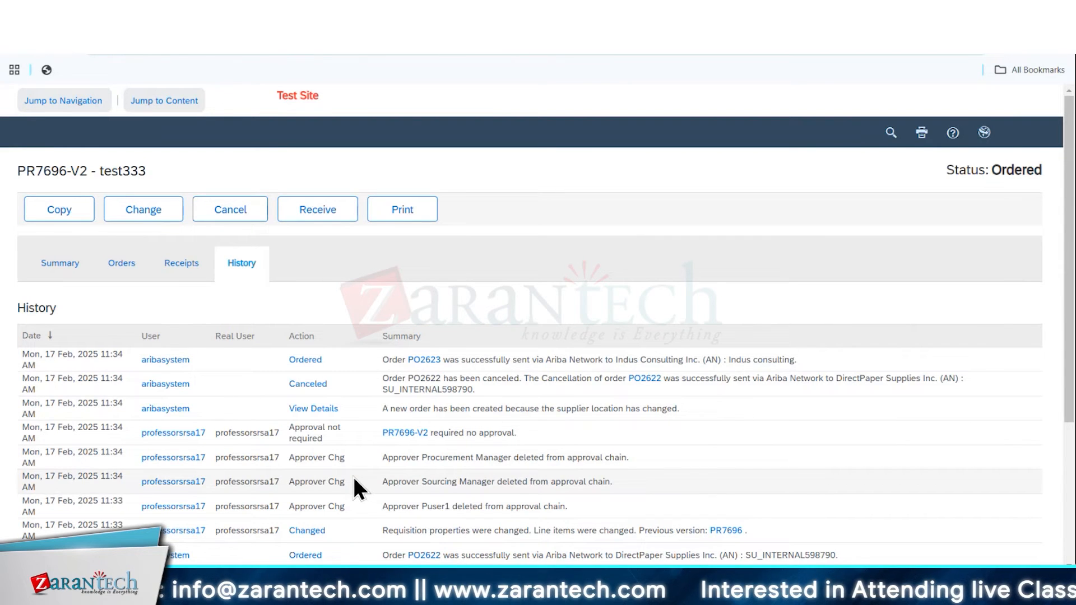
pyautogui.click(181, 265)
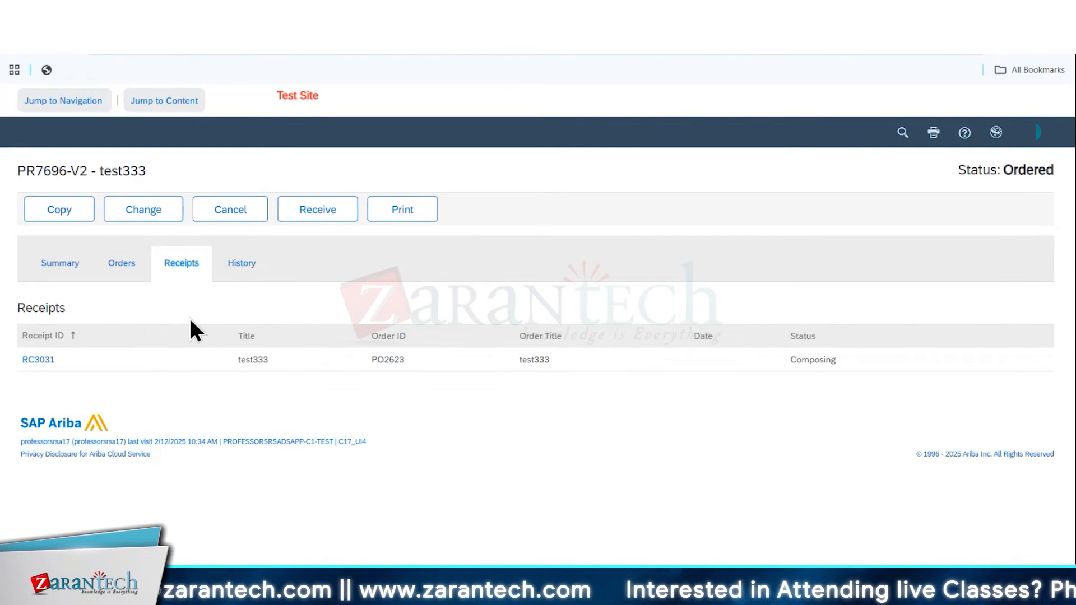
pyautogui.click(34, 360)
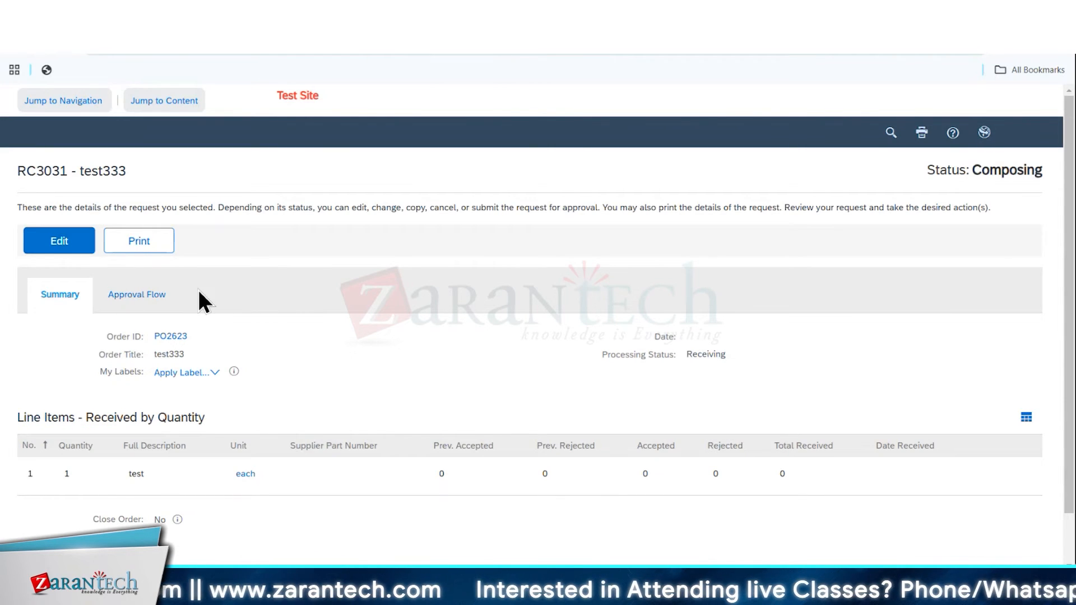
pyautogui.click(933, 290)
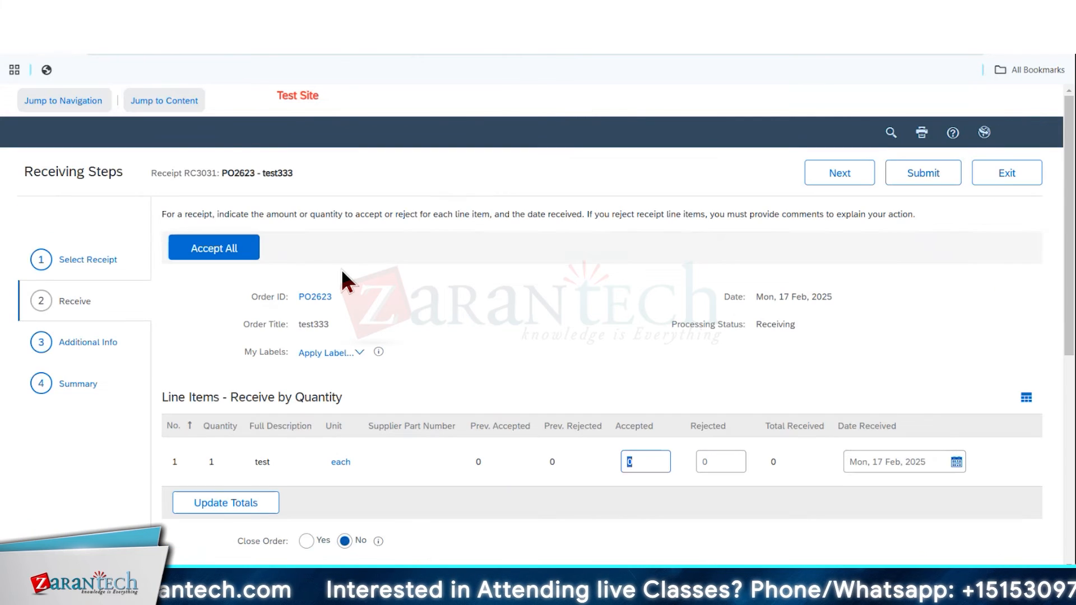
pyautogui.click(230, 255)
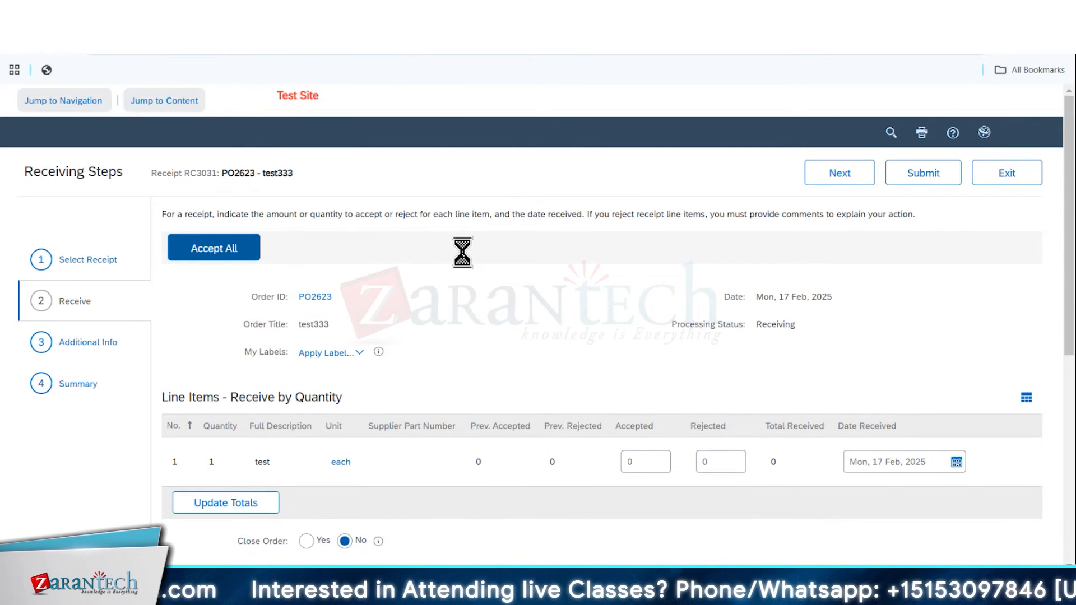
pyautogui.click(919, 180)
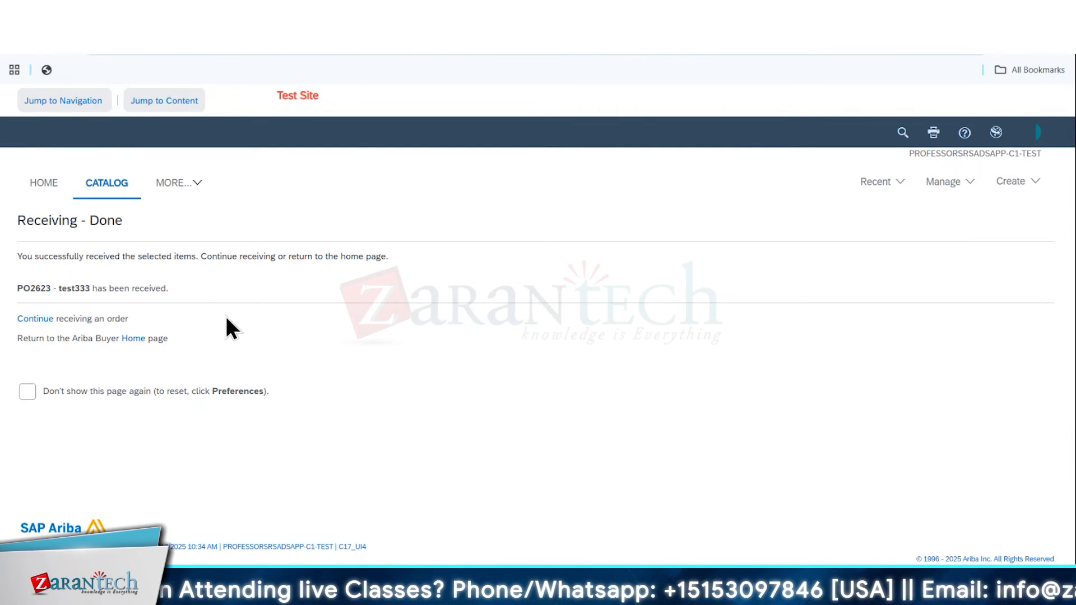
# Review the submitted test333 receipt's status, order reference, accepted quantities and history in the receiving steps
pyautogui.click(36, 320)
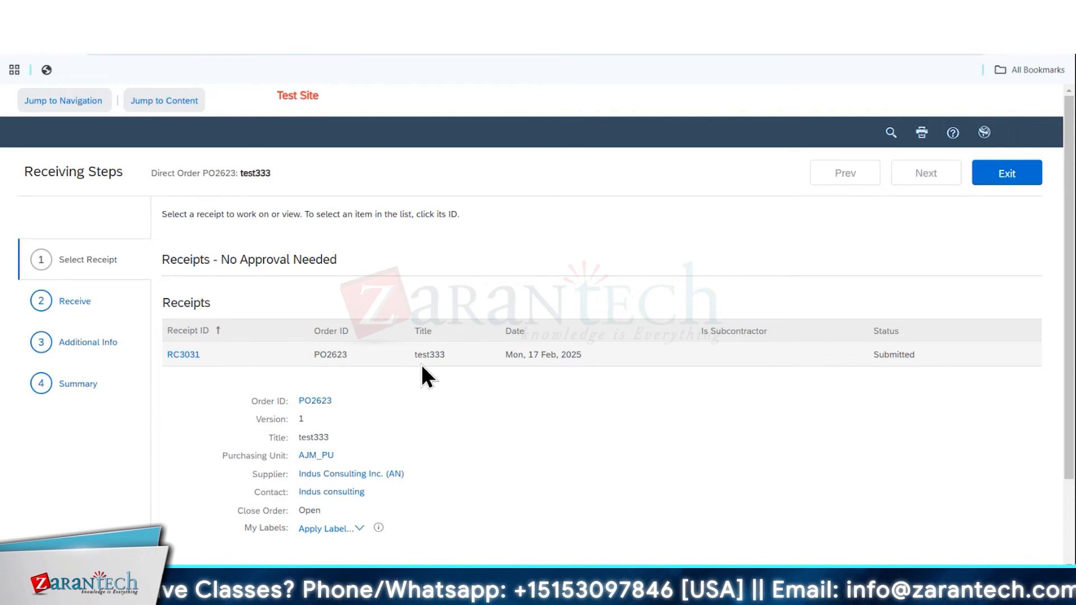
pyautogui.click(182, 358)
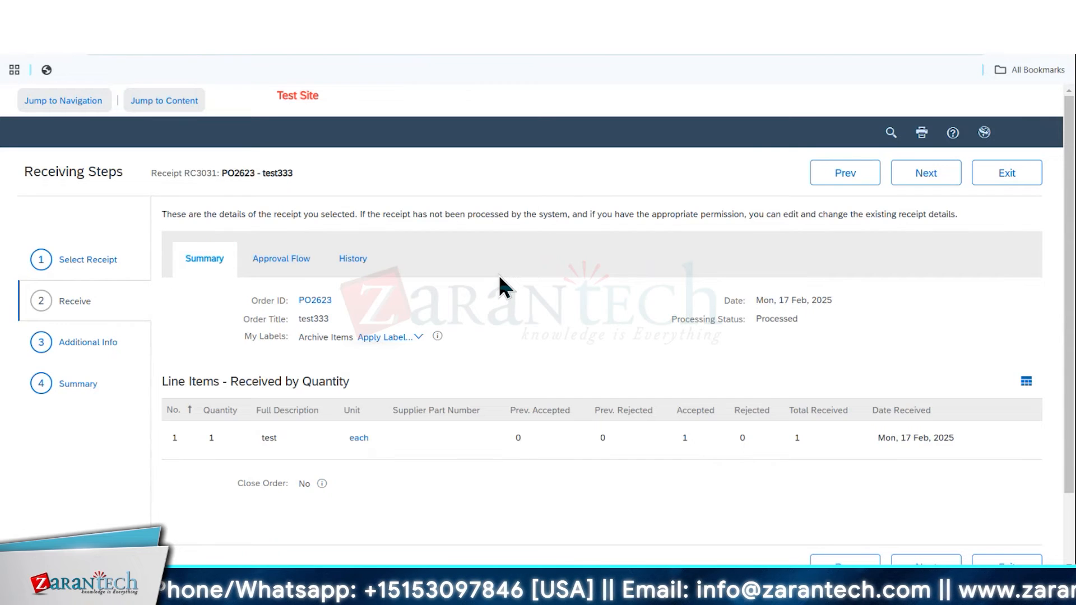
pyautogui.click(925, 177)
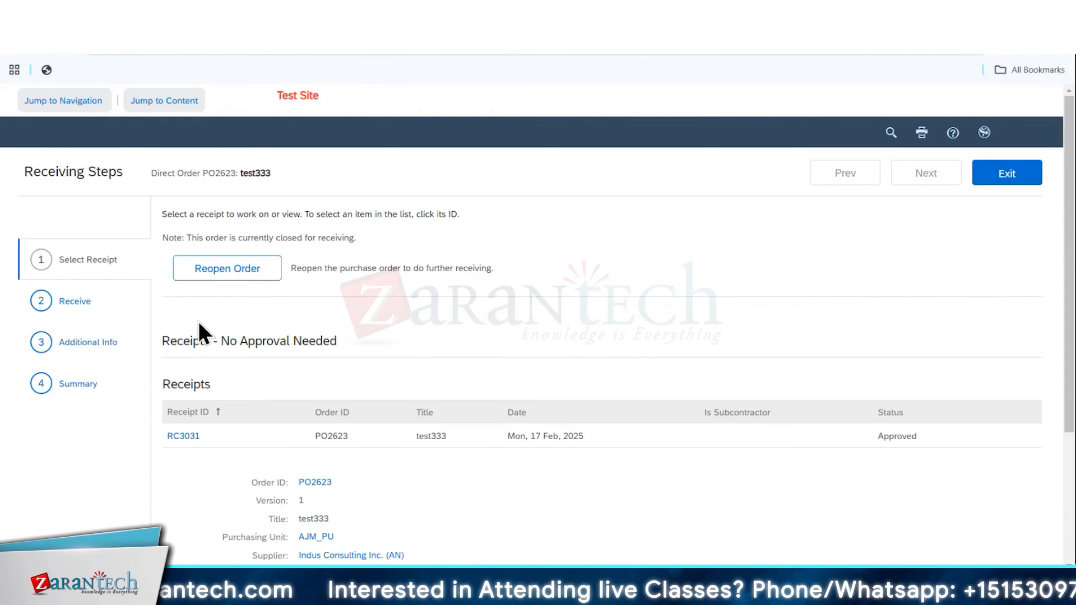
pyautogui.click(183, 437)
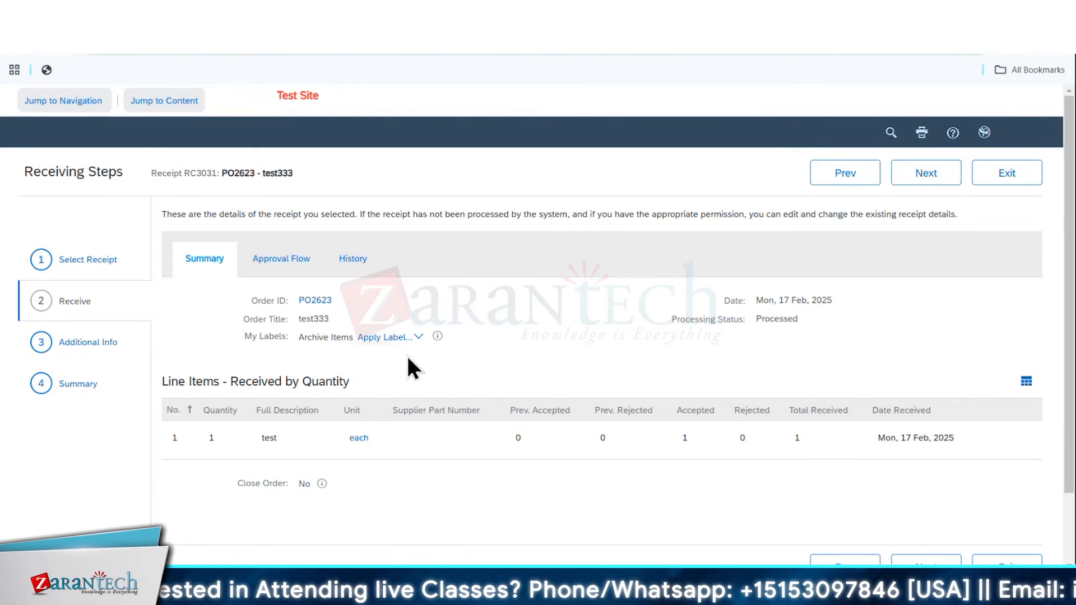
pyautogui.doubleClick(237, 172)
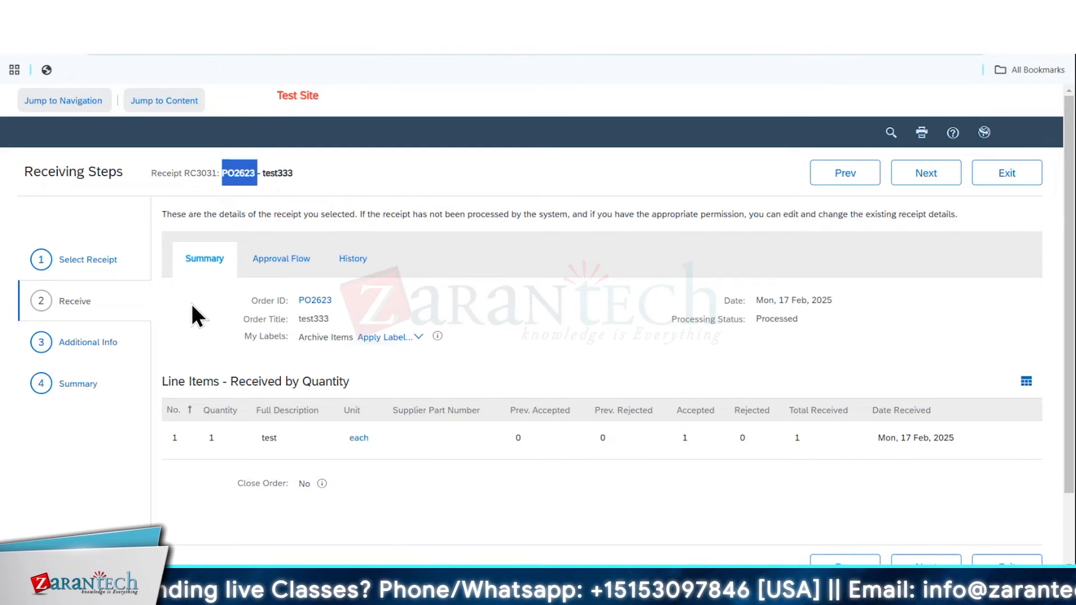
pyautogui.click(353, 259)
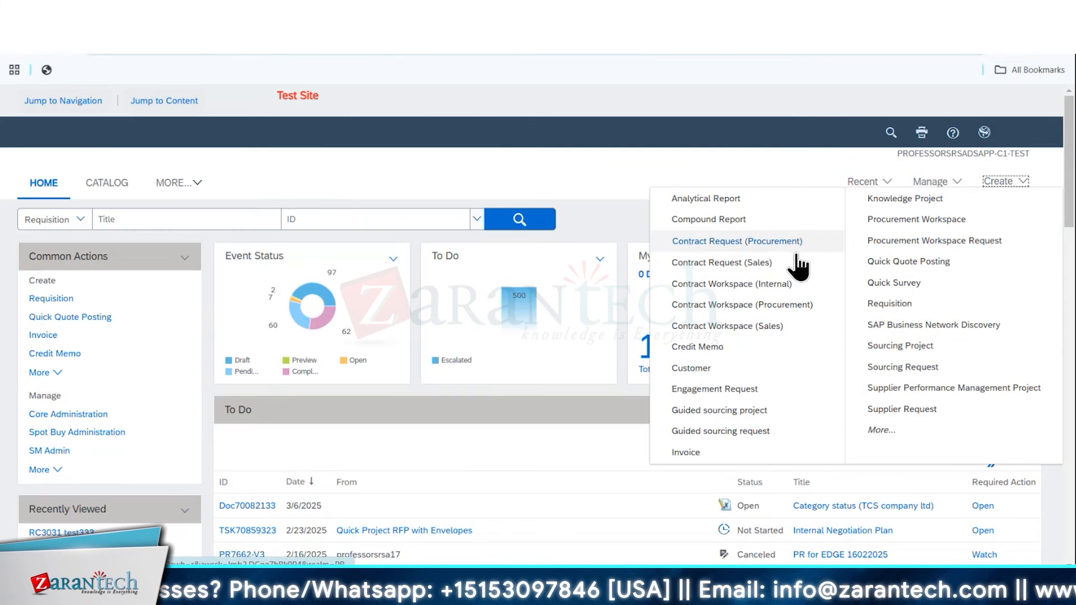
# Start a PO-based invoice for the test333 order dated 17 Feb 2025, enter the supplier invoice number, and open the line item for editing
pyautogui.click(685, 451)
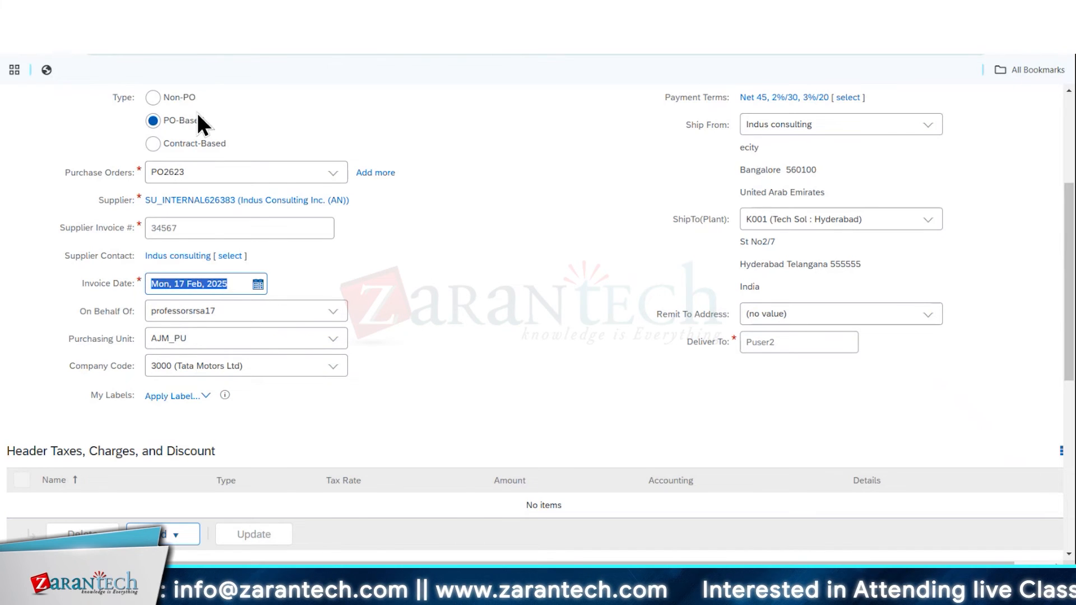
pyautogui.scroll(-4, 415, 260)
pyautogui.click(255, 472)
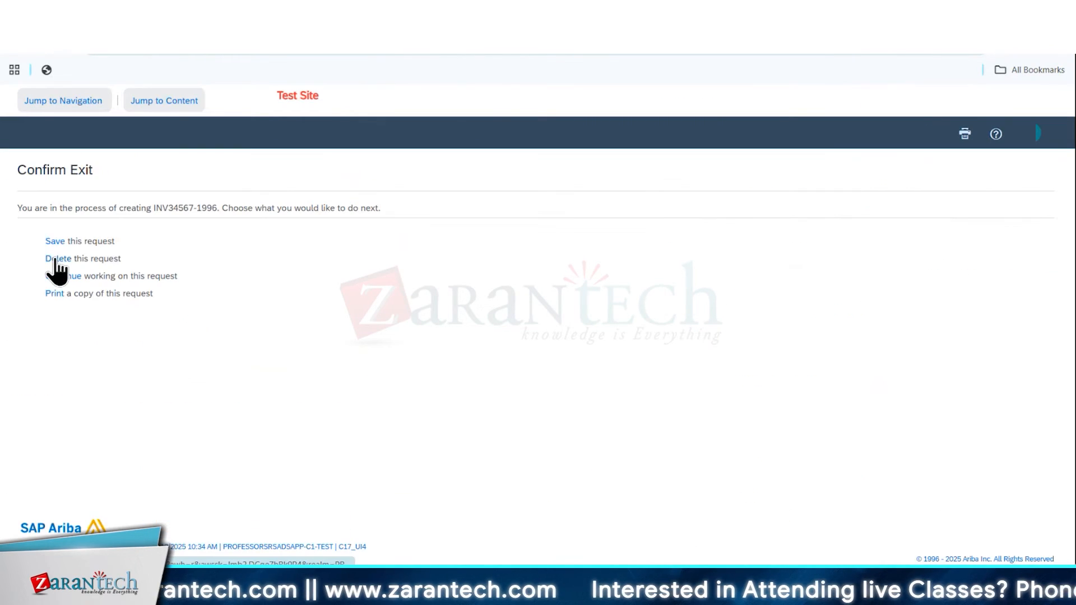
# Open the Intelligent Configuration Manager self-service parameters and view the description of "Line items received for invoicing"
pyautogui.click(50, 258)
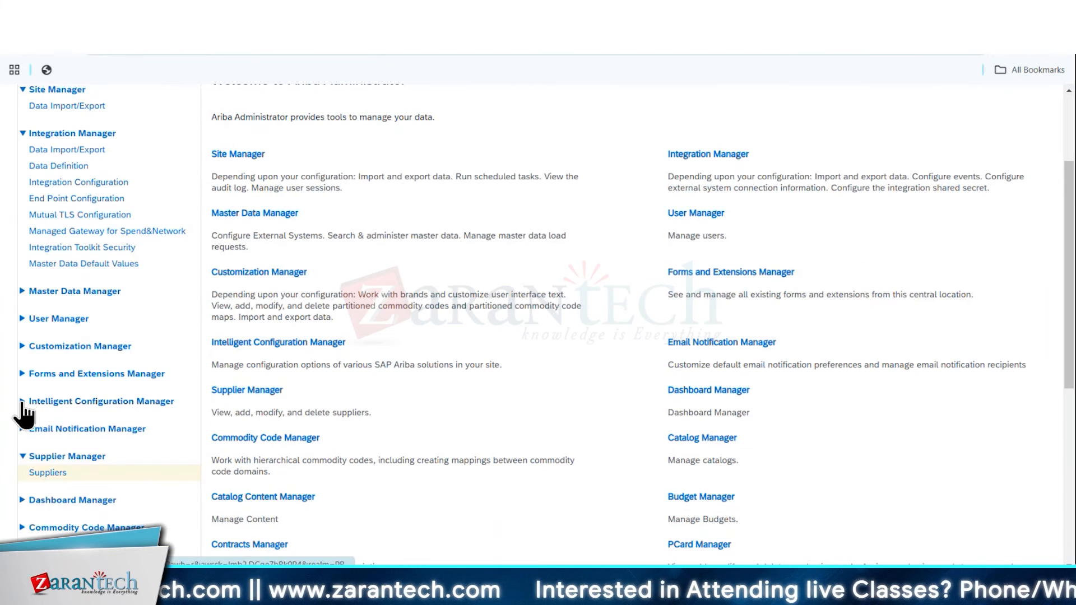
pyautogui.click(23, 402)
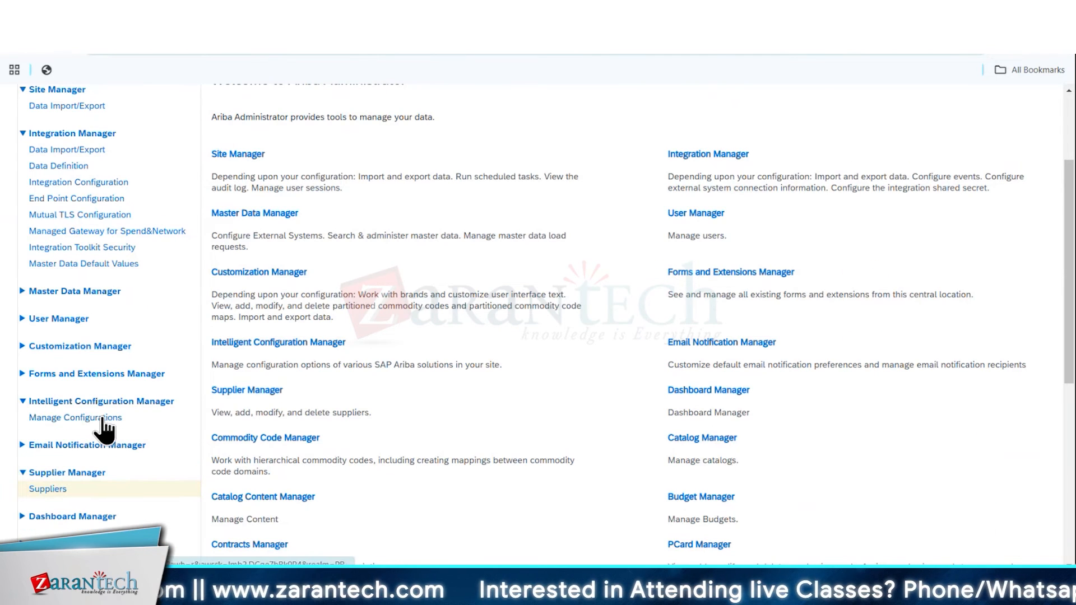
pyautogui.click(93, 419)
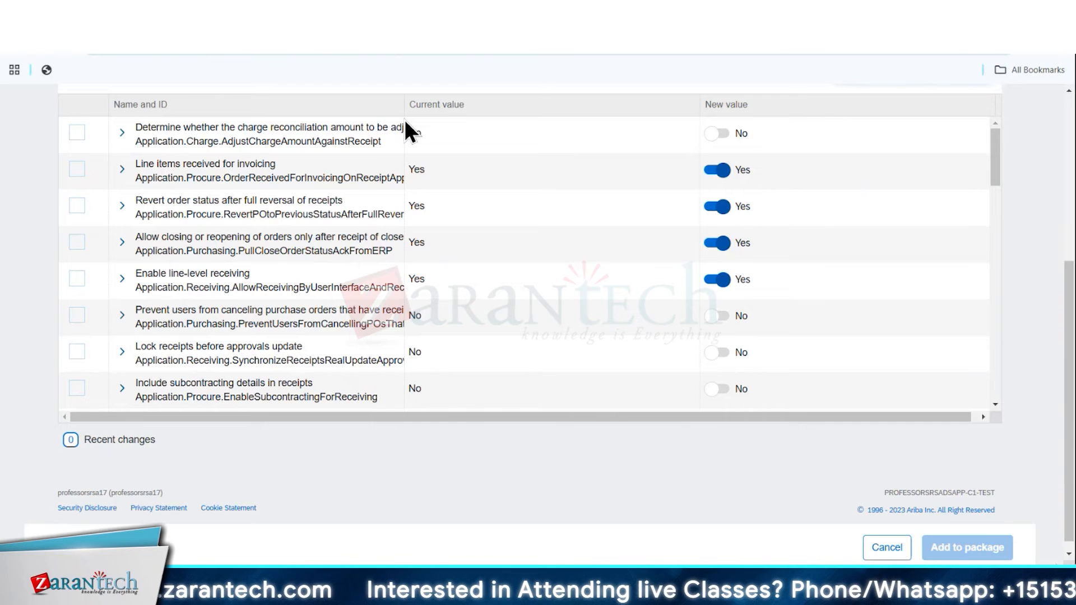
pyautogui.moveTo(404, 120); pyautogui.dragTo(699, 126)
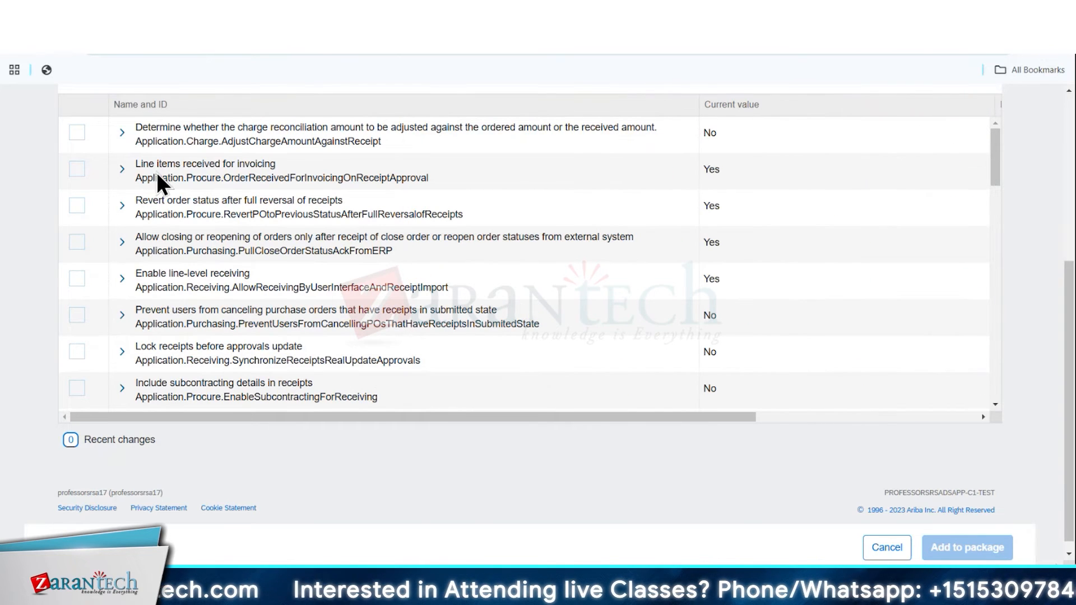
pyautogui.click(234, 167)
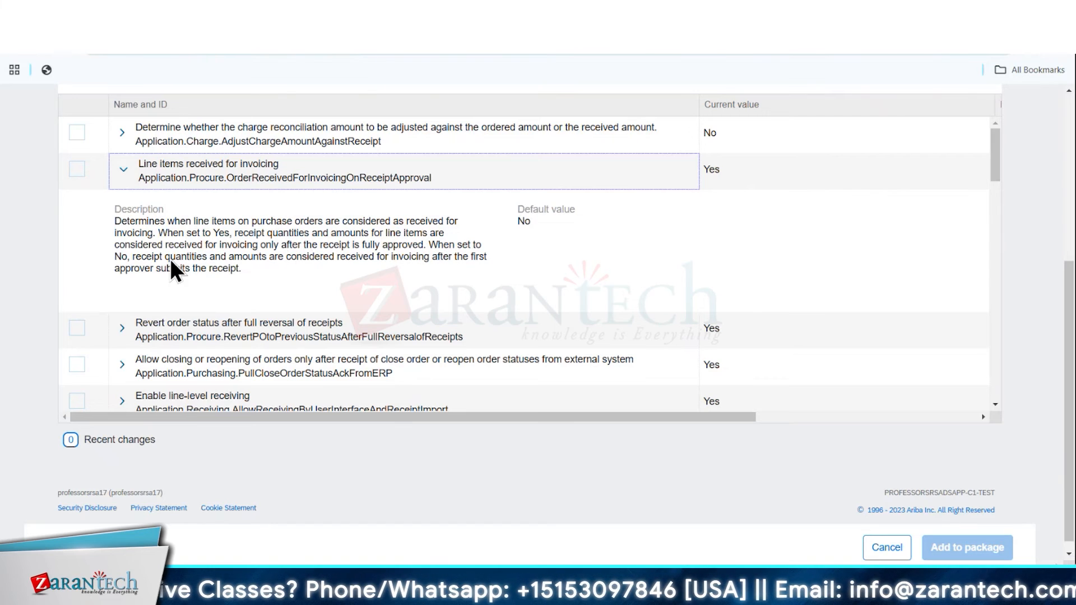
# Look through the remaining receipt-related configuration parameters and their current values
pyautogui.scroll(-3, 196, 224)
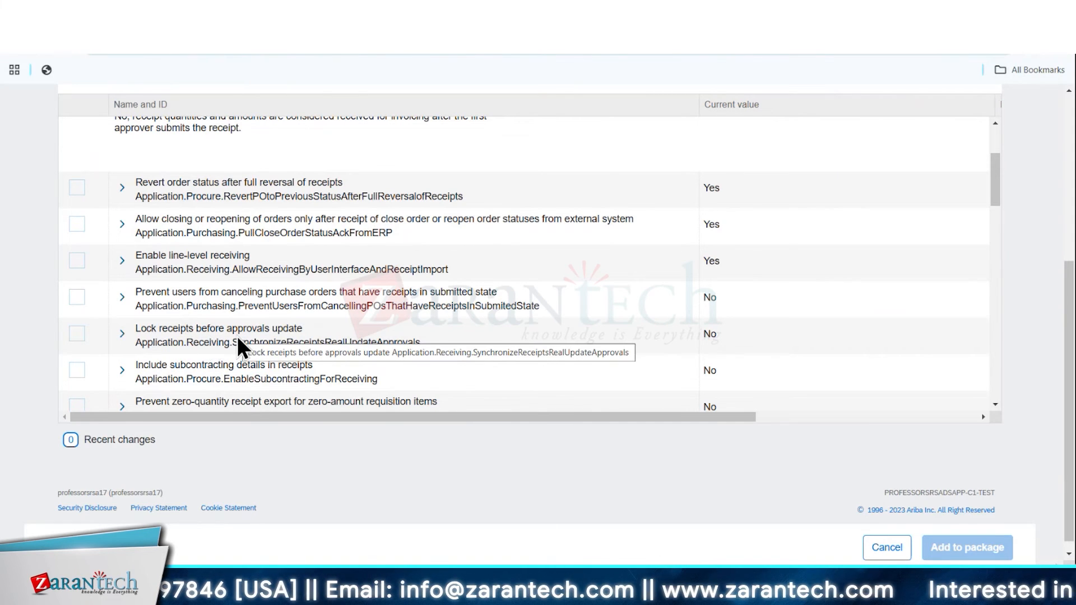
pyautogui.scroll(-1, 229, 307)
pyautogui.scroll(-2, 275, 344)
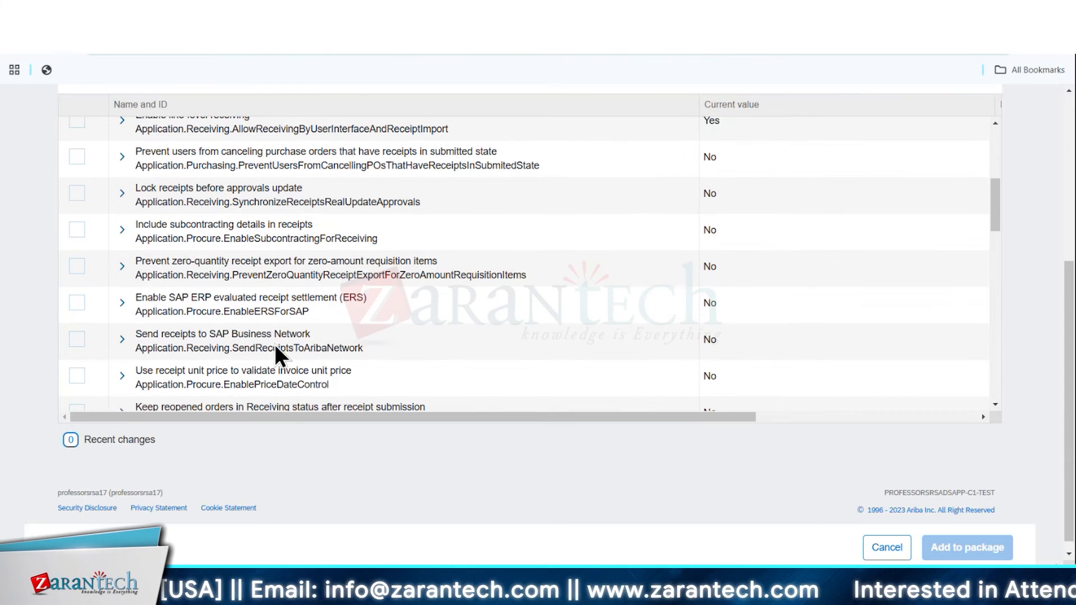
pyautogui.scroll(-5, 278, 305)
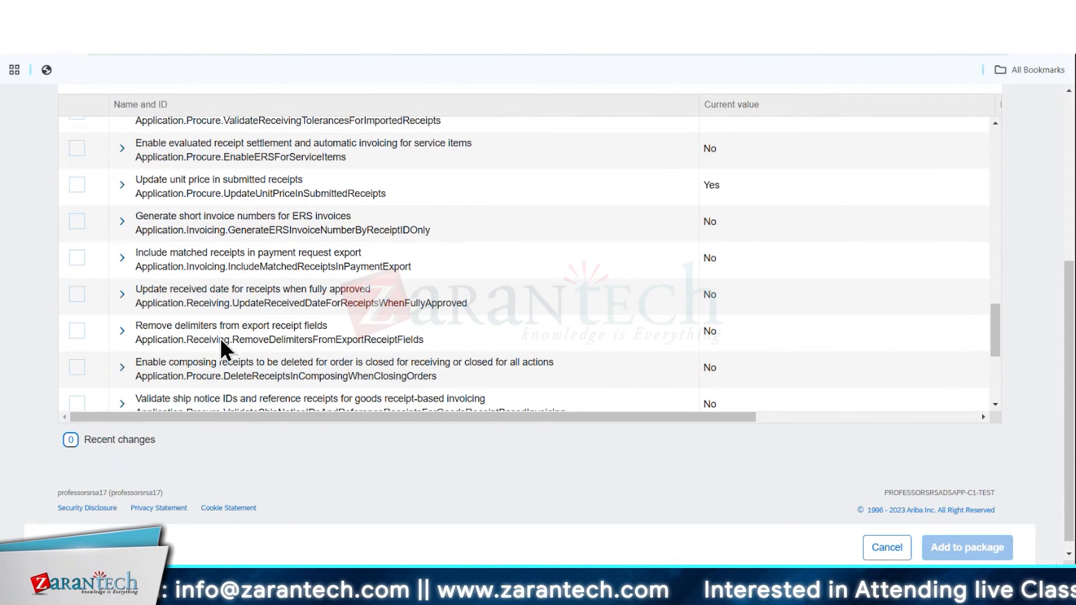
pyautogui.scroll(-2, 221, 341)
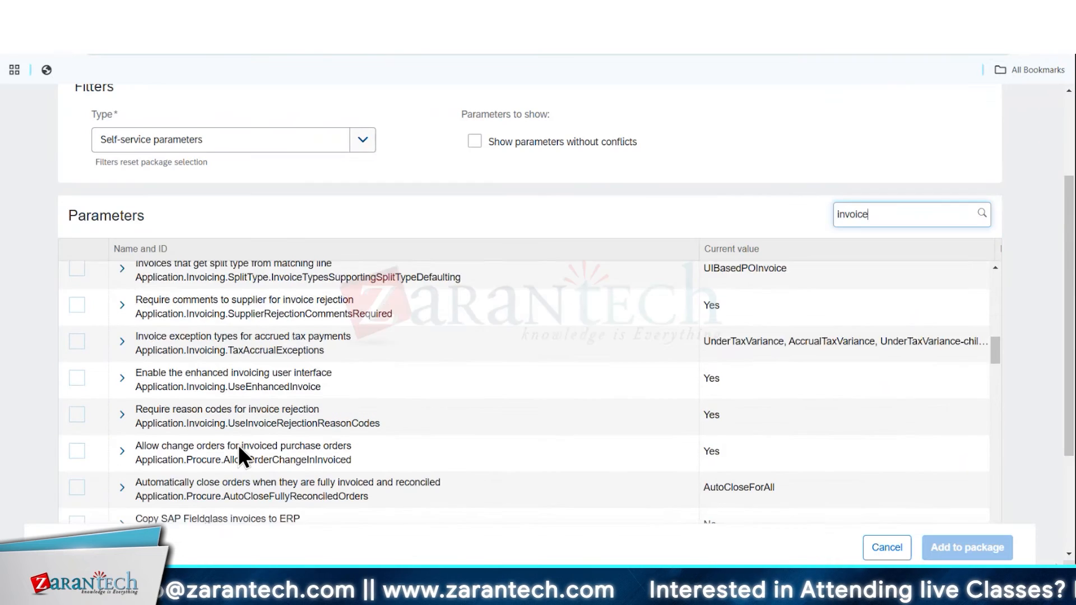
# Search the self-service parameters for "invoice" and select "Enable goods receipt-based invoice verification"
pyautogui.scroll(-2, 238, 445)
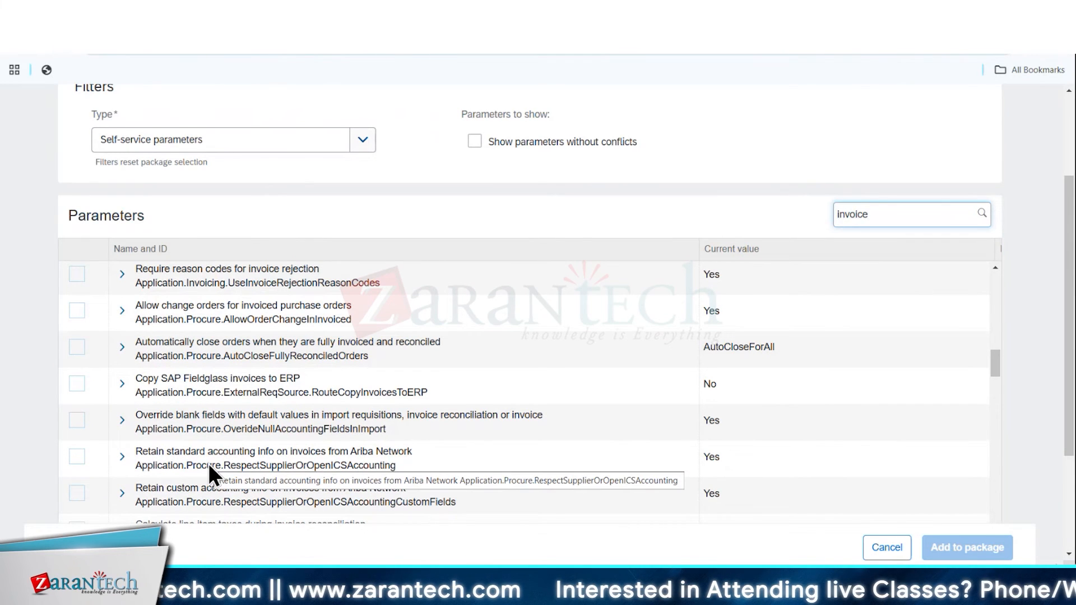
pyautogui.scroll(-2, 195, 446)
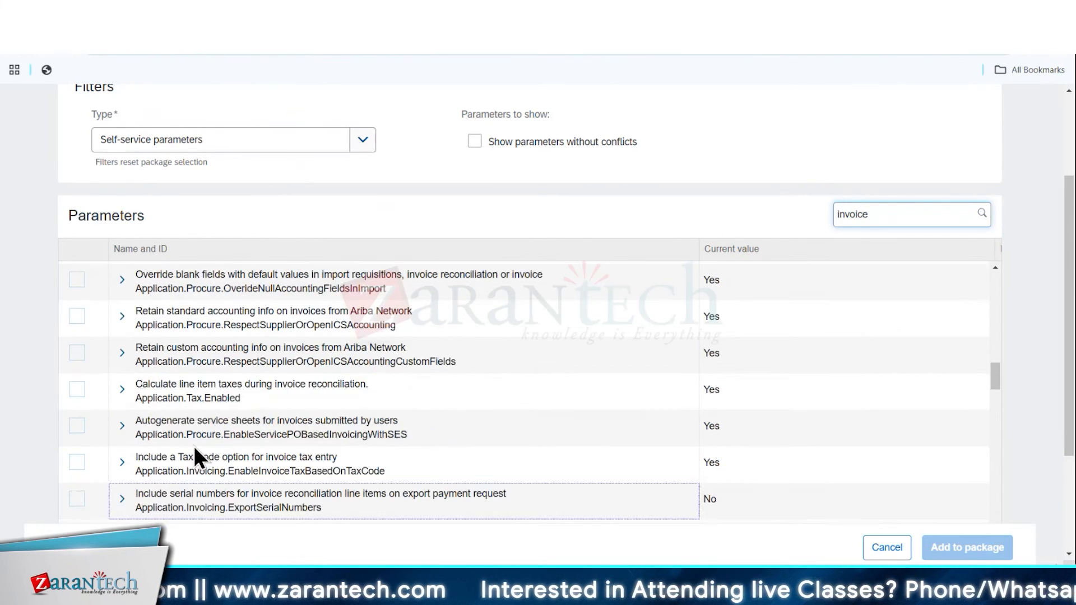
pyautogui.scroll(-5, 198, 452)
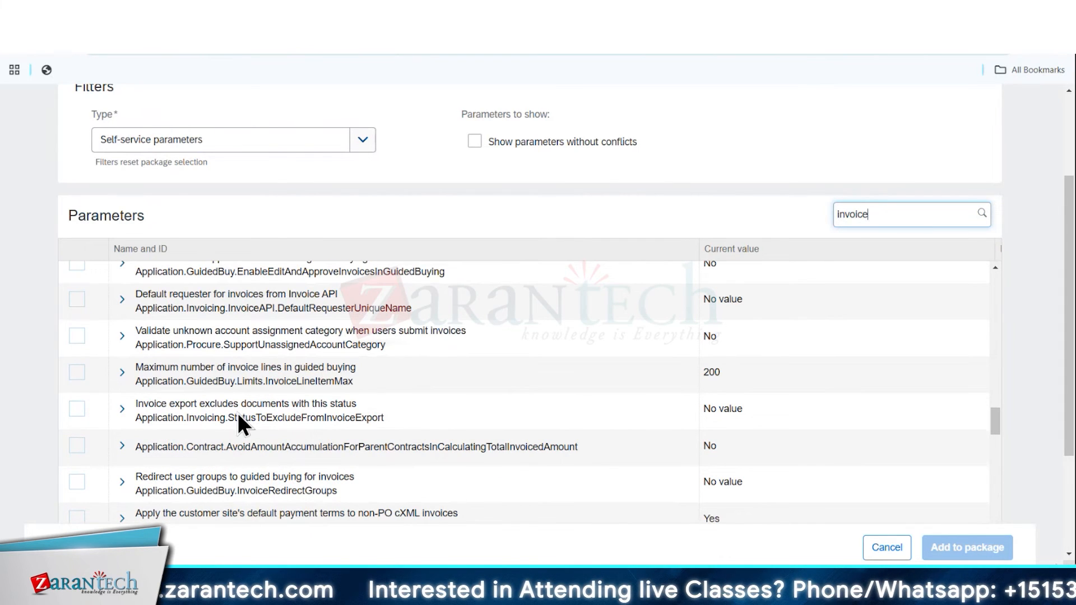
pyautogui.scroll(-4, 252, 437)
pyautogui.click(280, 461)
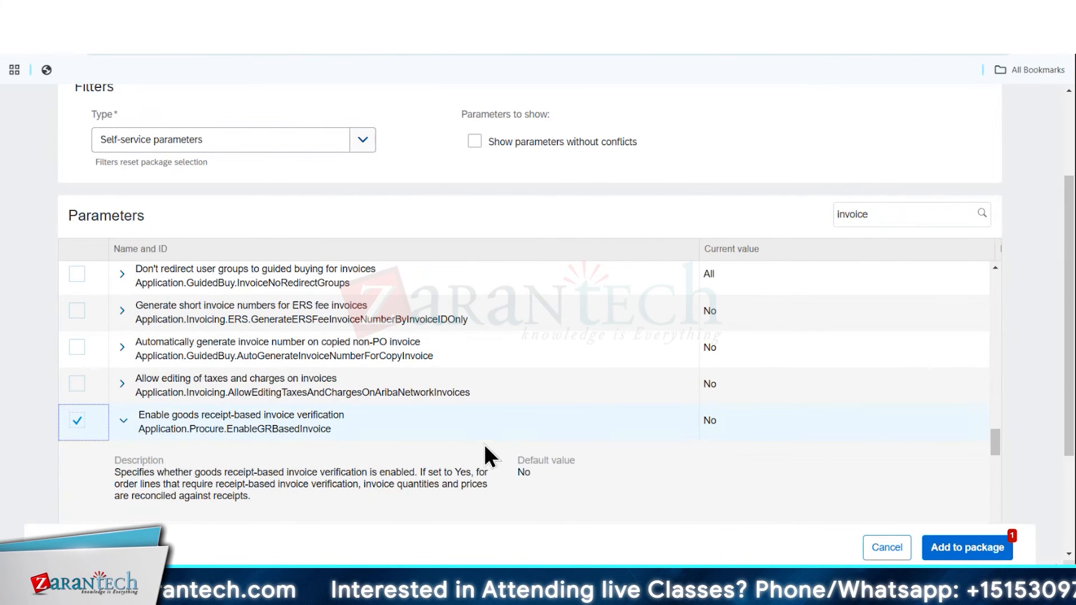
# View the "Match receipts to invoices without ship notices" description and add the selected parameter to a package named "GRbased"
pyautogui.scroll(-5, 364, 422)
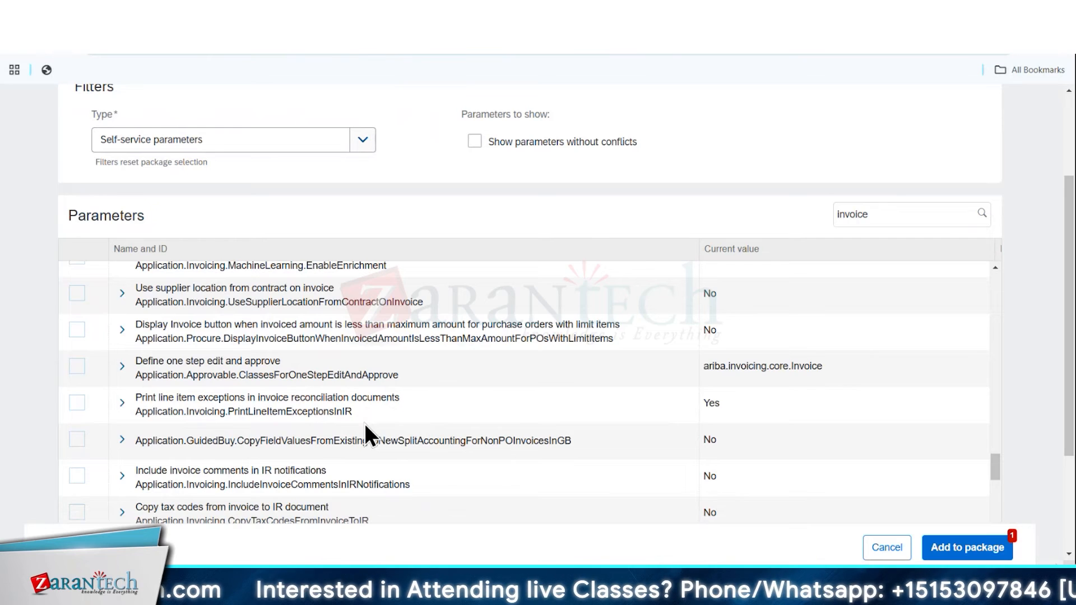
pyautogui.scroll(-3, 364, 422)
pyautogui.scroll(-3, 989, 558)
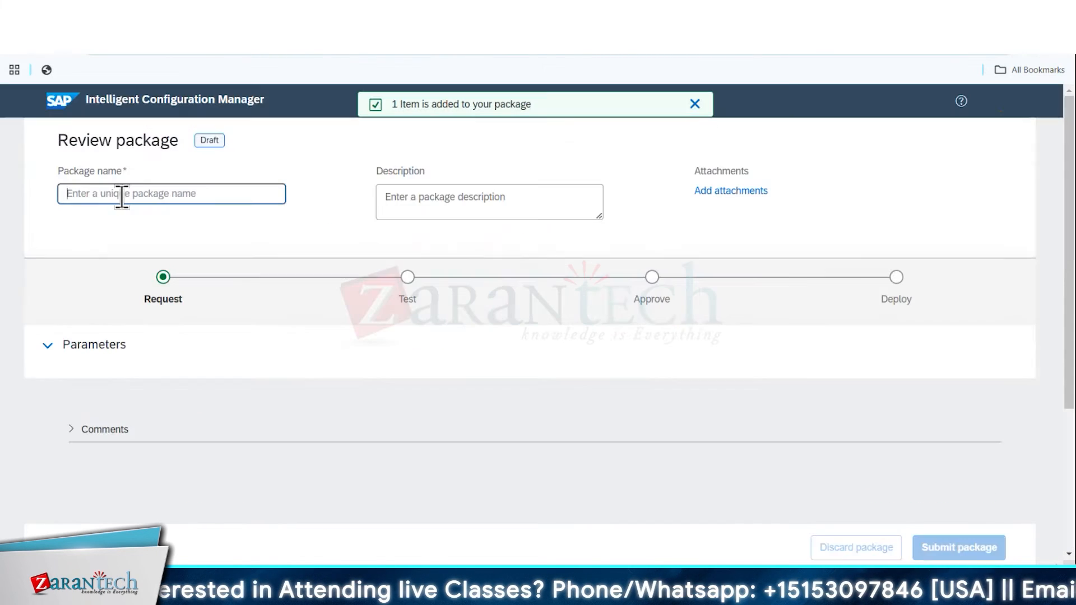
pyautogui.click(122, 193)
pyautogui.write('GRbased')
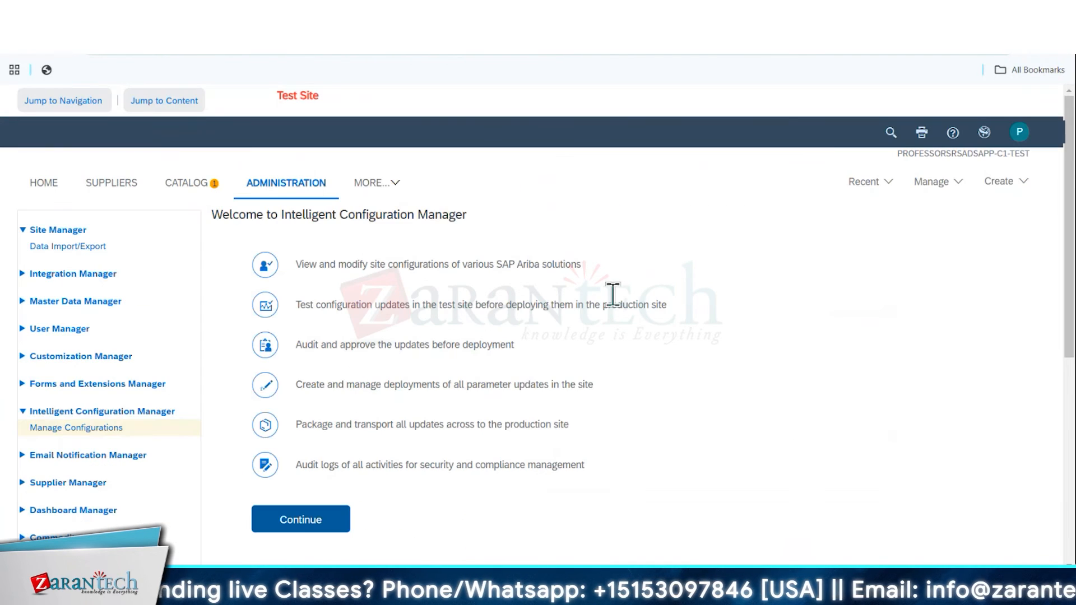
# Create a PO-based invoice for the test333 order dated Mon, 17 Feb 2025, enter the supplier invoice number, and add a second purchase order
pyautogui.click(1000, 181)
pyautogui.click(706, 453)
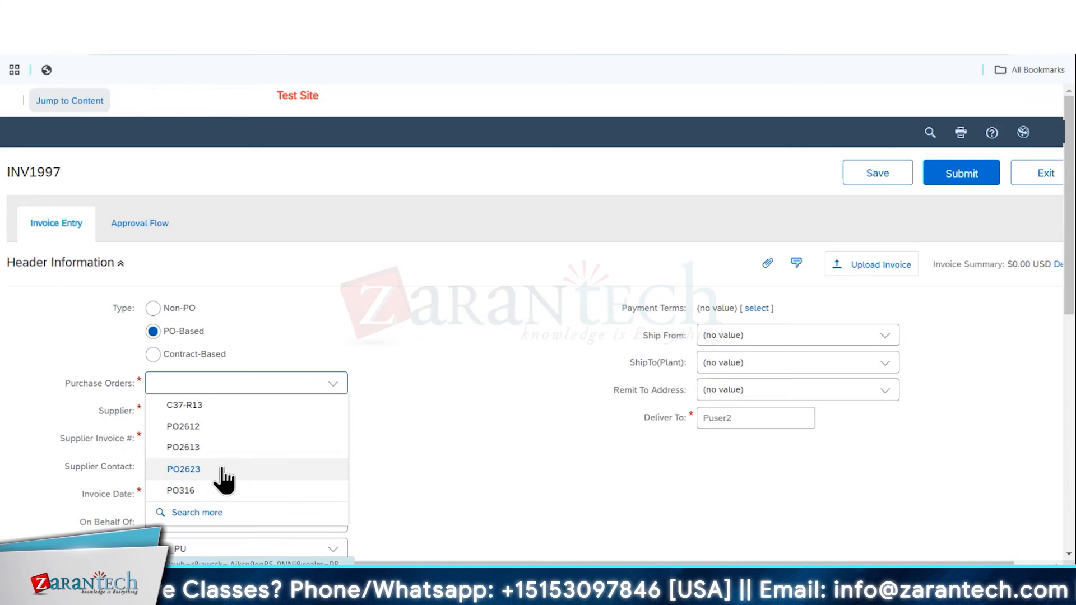
pyautogui.click(219, 472)
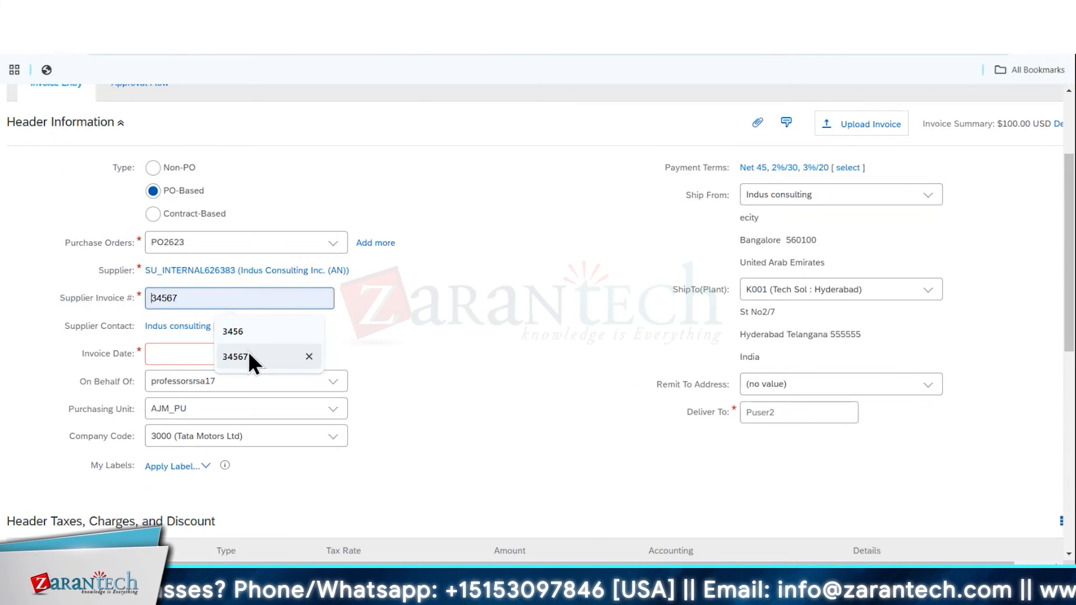
pyautogui.click(247, 357)
pyautogui.click(258, 355)
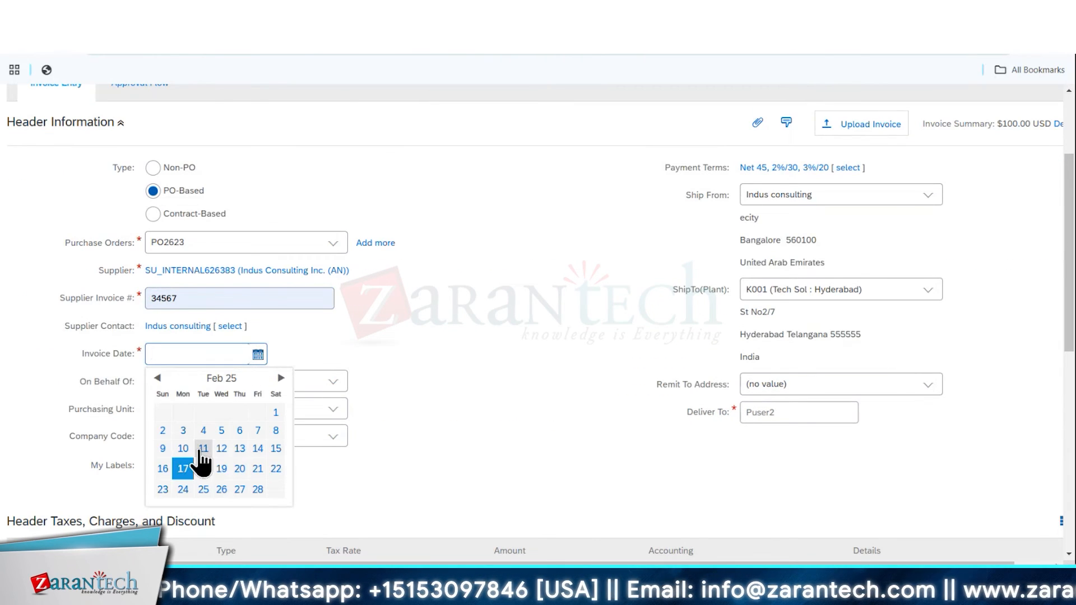
pyautogui.click(169, 466)
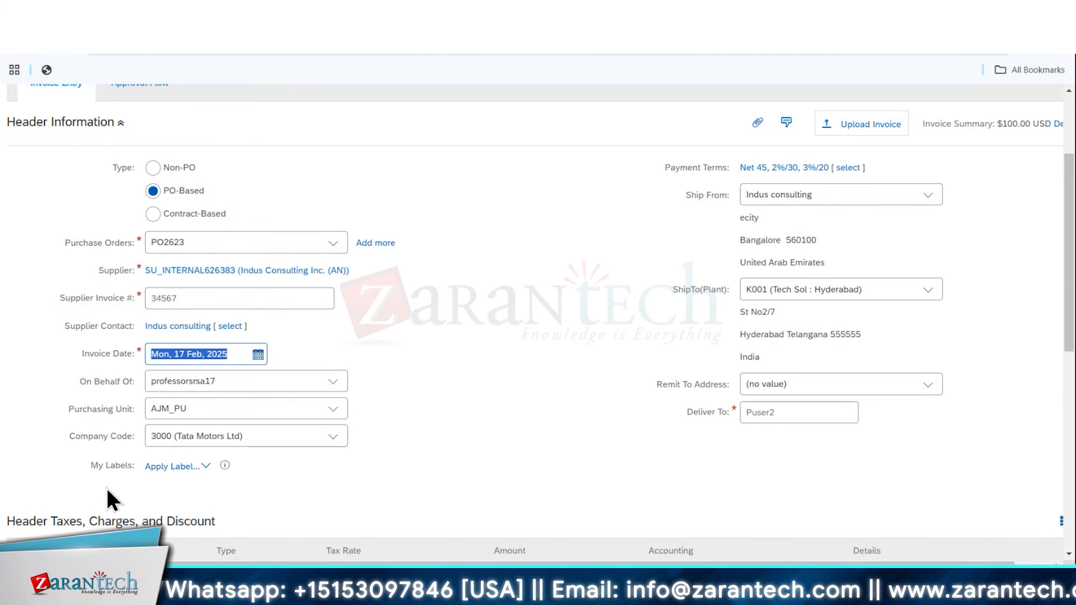
pyautogui.click(333, 243)
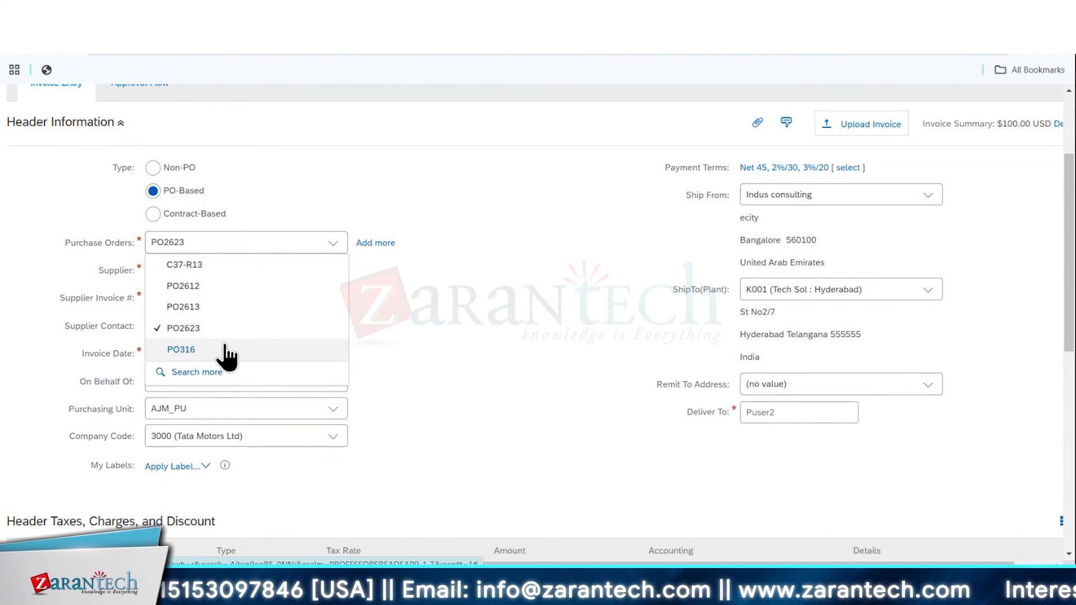
pyautogui.click(210, 308)
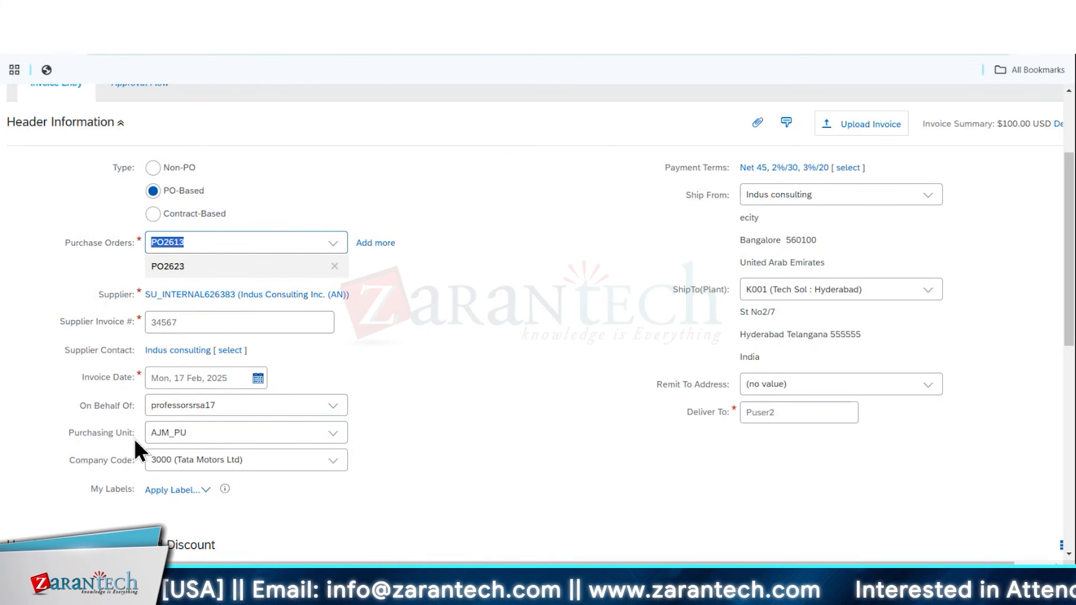
# Keep only the test333 order as the invoice's purchase order and submit the invoice
pyautogui.click(344, 247)
pyautogui.click(211, 278)
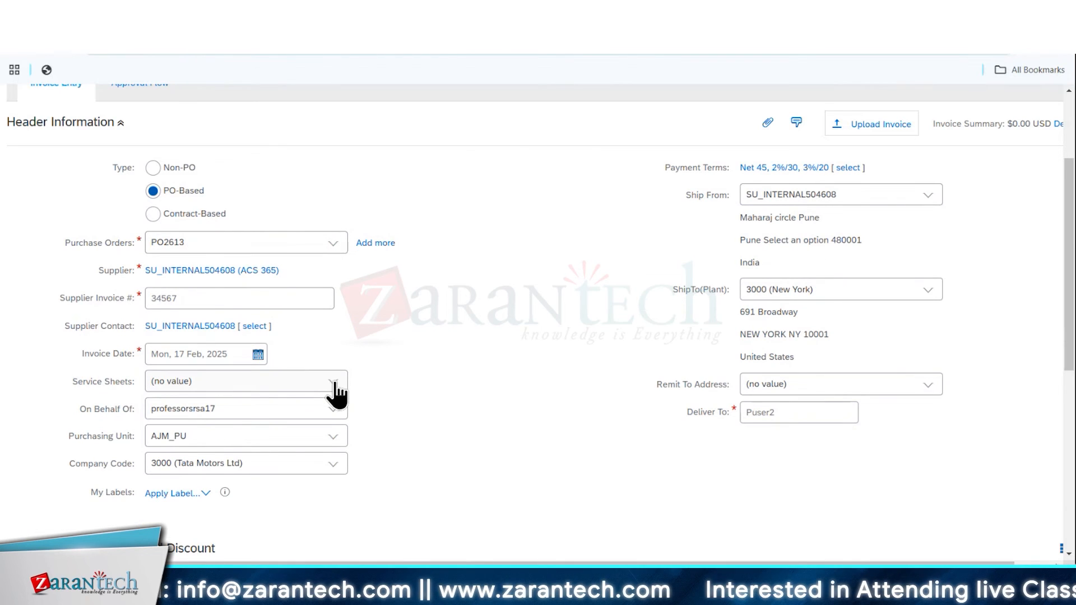
pyautogui.click(335, 385)
pyautogui.click(335, 386)
pyautogui.click(334, 244)
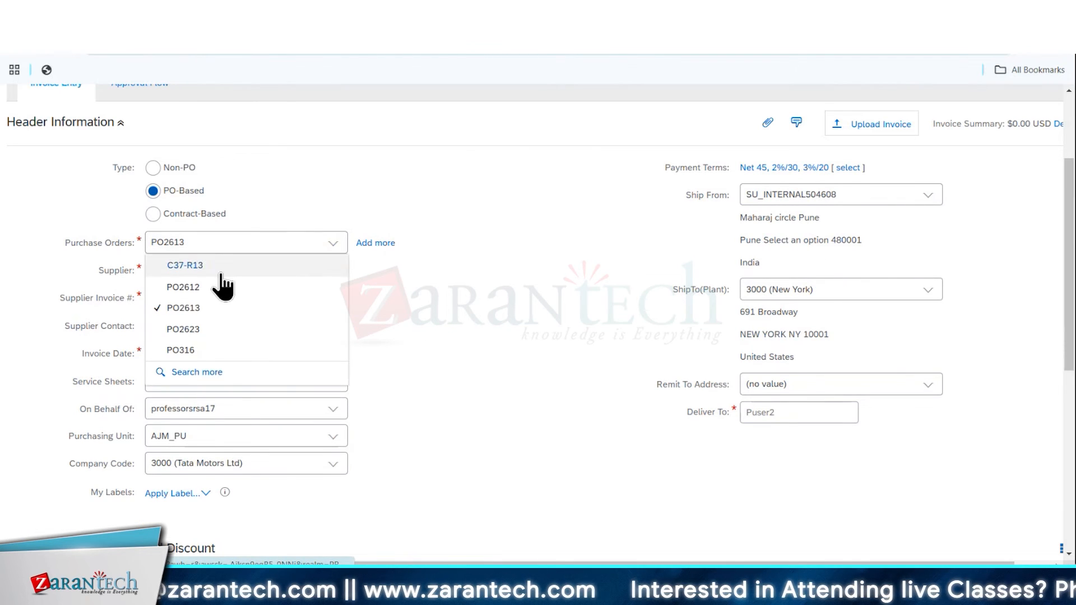
pyautogui.click(209, 330)
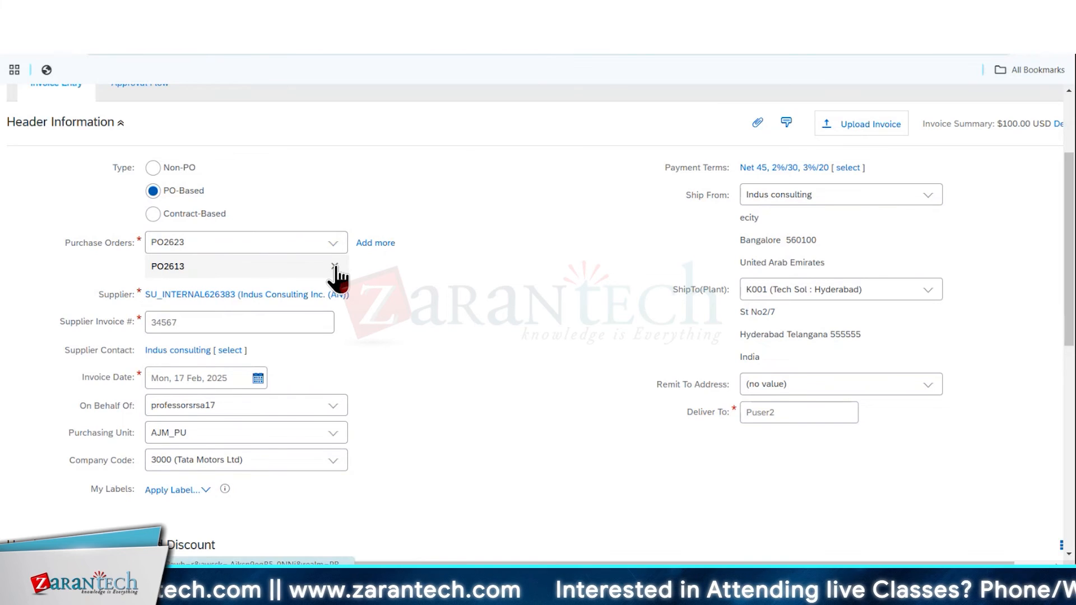
pyautogui.click(334, 267)
pyautogui.scroll(-5, 381, 351)
pyautogui.scroll(-4, 381, 351)
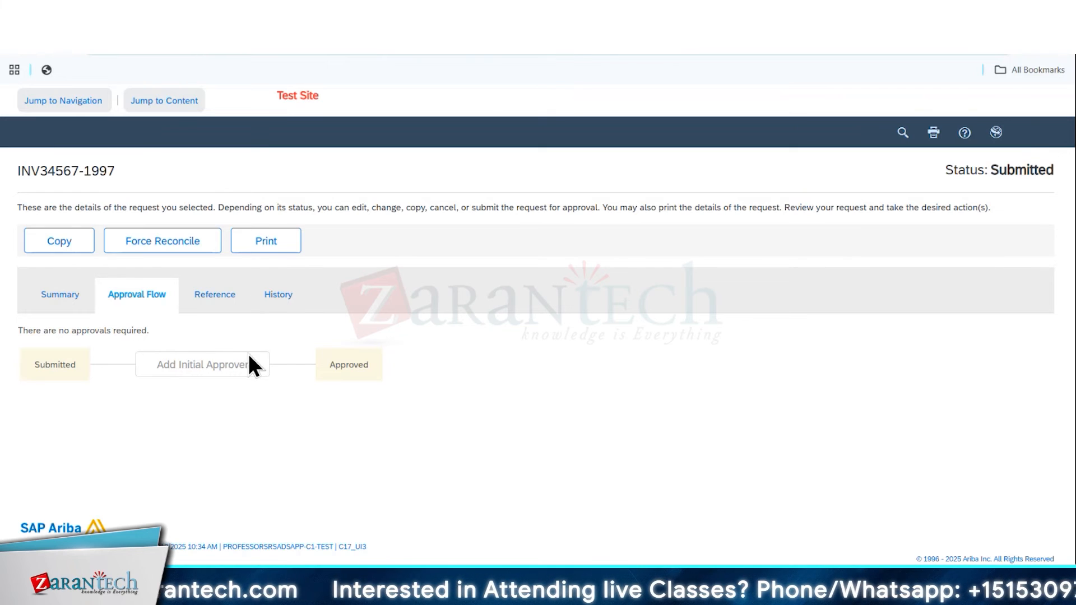
# Open the reconciliation from the submitted invoice's references and look through its approval flow, references, history and exceptions
pyautogui.click(214, 294)
pyautogui.scroll(-3, 294, 347)
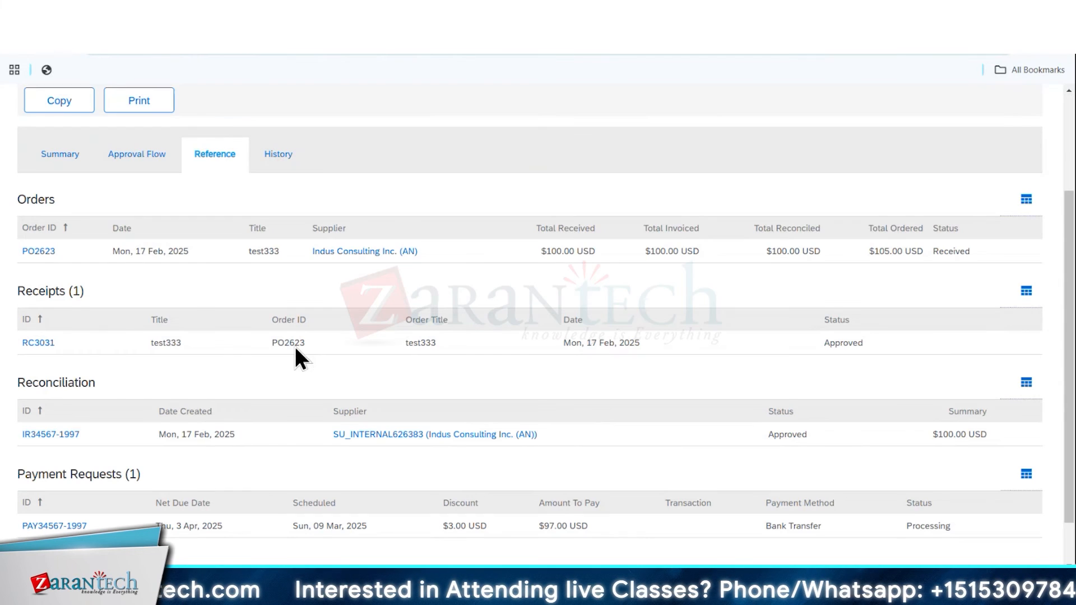
pyautogui.click(51, 435)
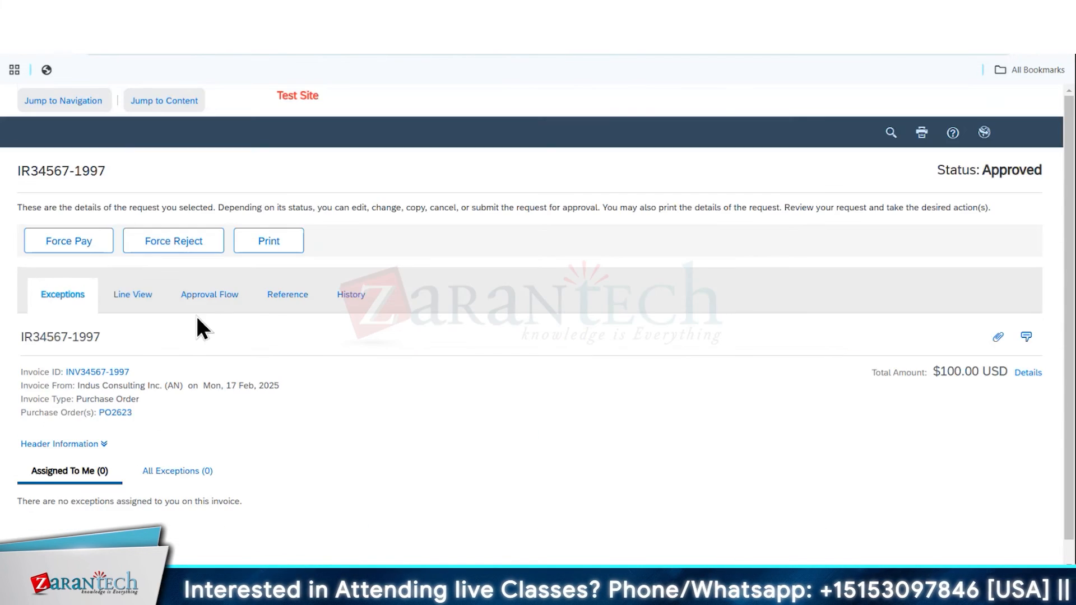
pyautogui.click(220, 303)
pyautogui.click(289, 300)
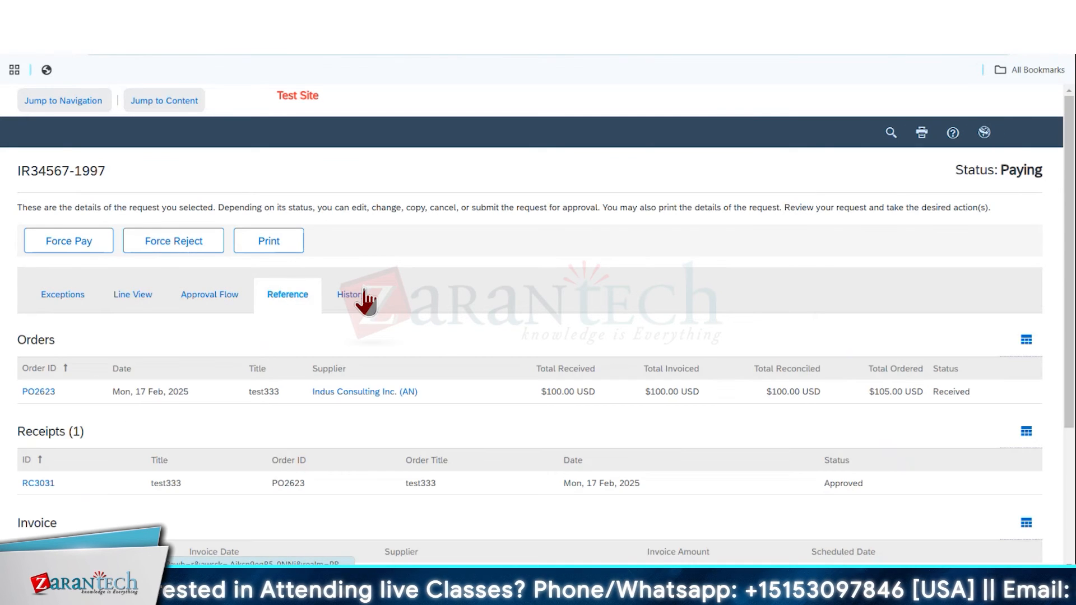
pyautogui.click(361, 300)
pyautogui.click(73, 303)
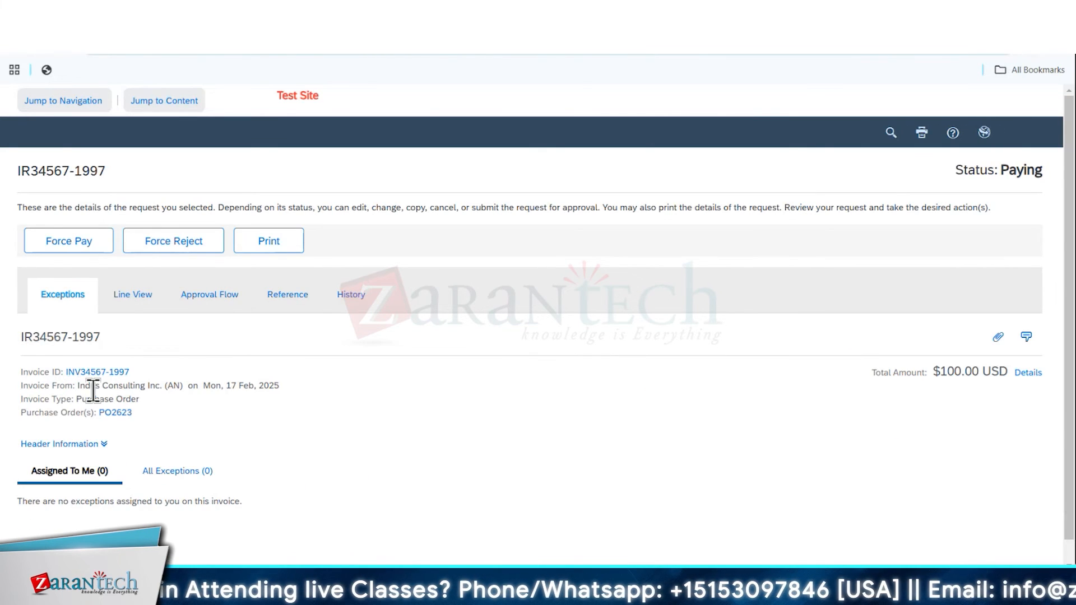
# Check the invoice reconciliation's status and history, and force its payment
pyautogui.scroll(-1, 415, 423)
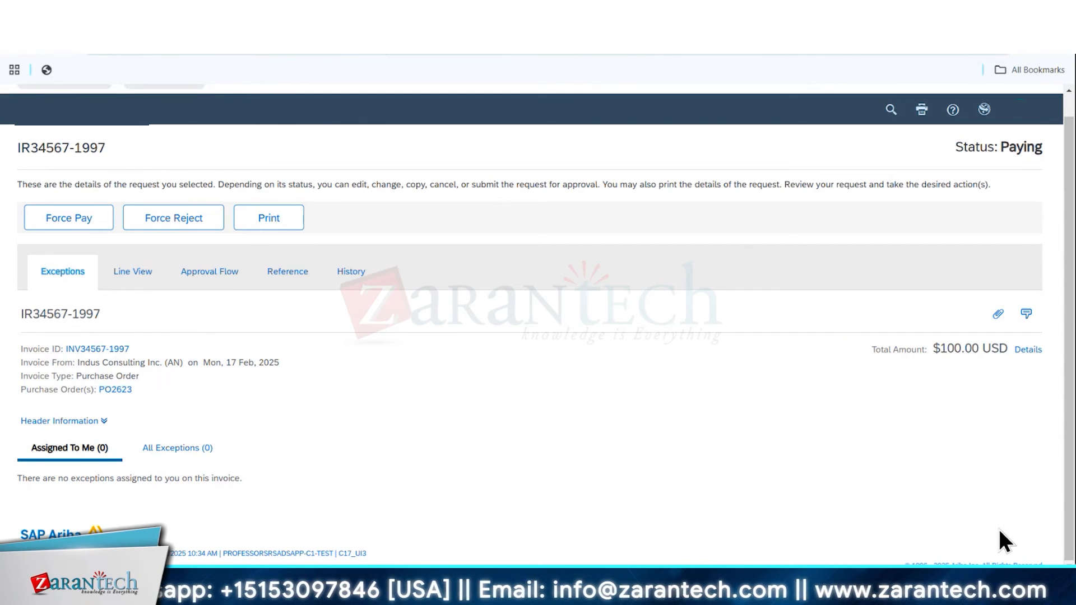
pyautogui.click(133, 271)
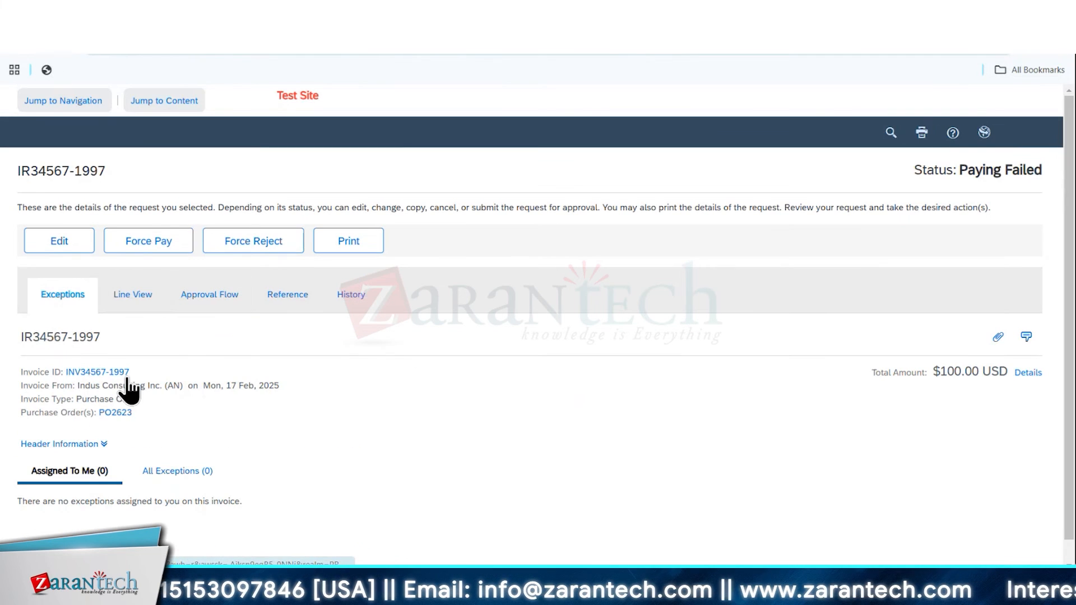
pyautogui.click(350, 294)
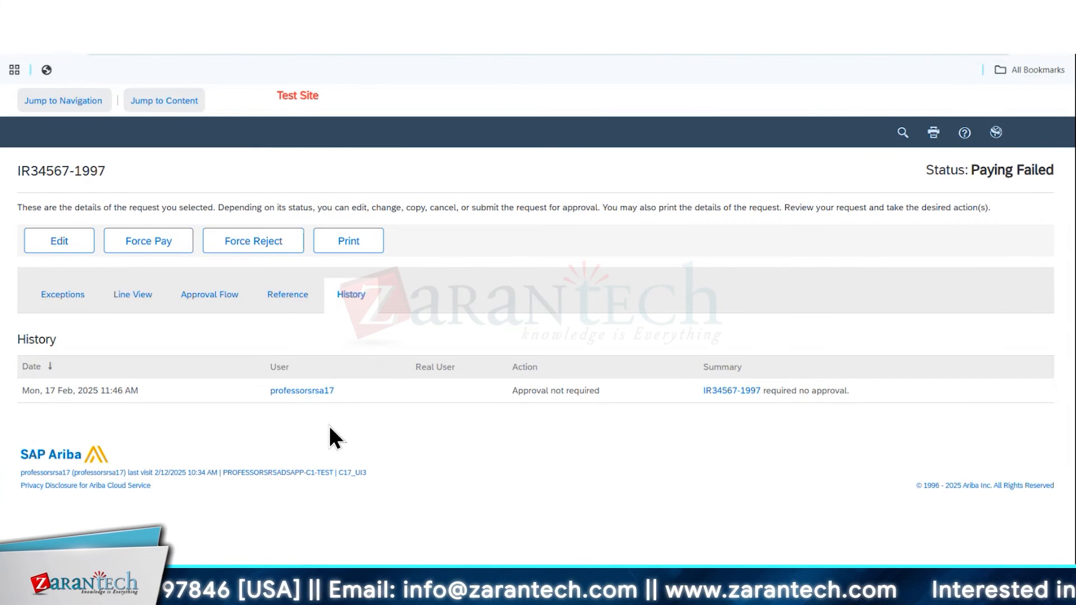
pyautogui.click(151, 244)
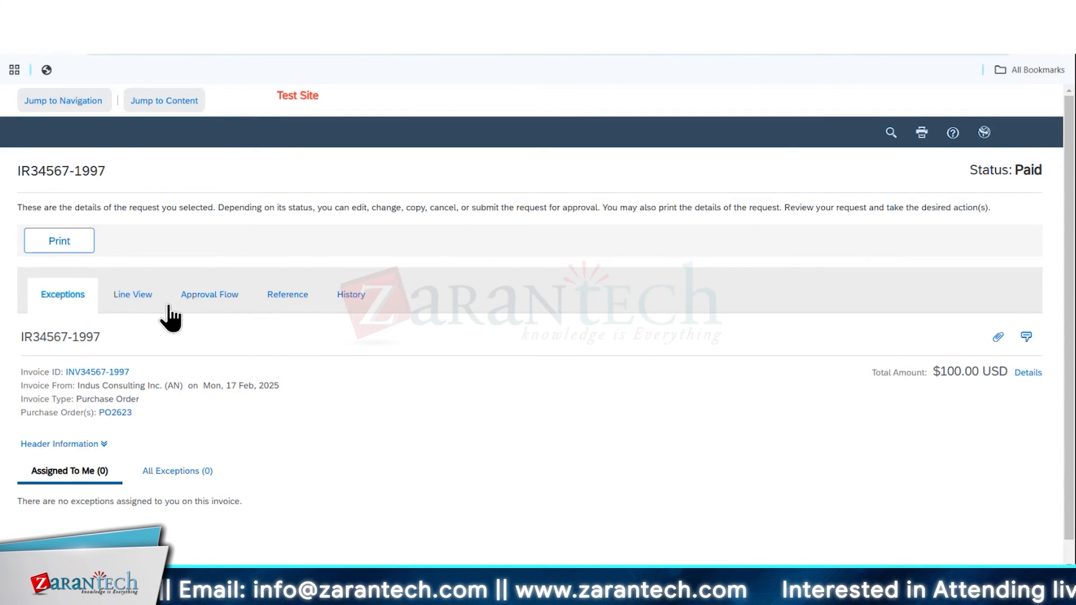
# Open the invoice from the reconciliation's references and review its header information and line items
pyautogui.click(286, 301)
pyautogui.scroll(-2, 62, 446)
pyautogui.click(66, 436)
pyautogui.scroll(-5, 391, 347)
pyautogui.scroll(1, 344, 336)
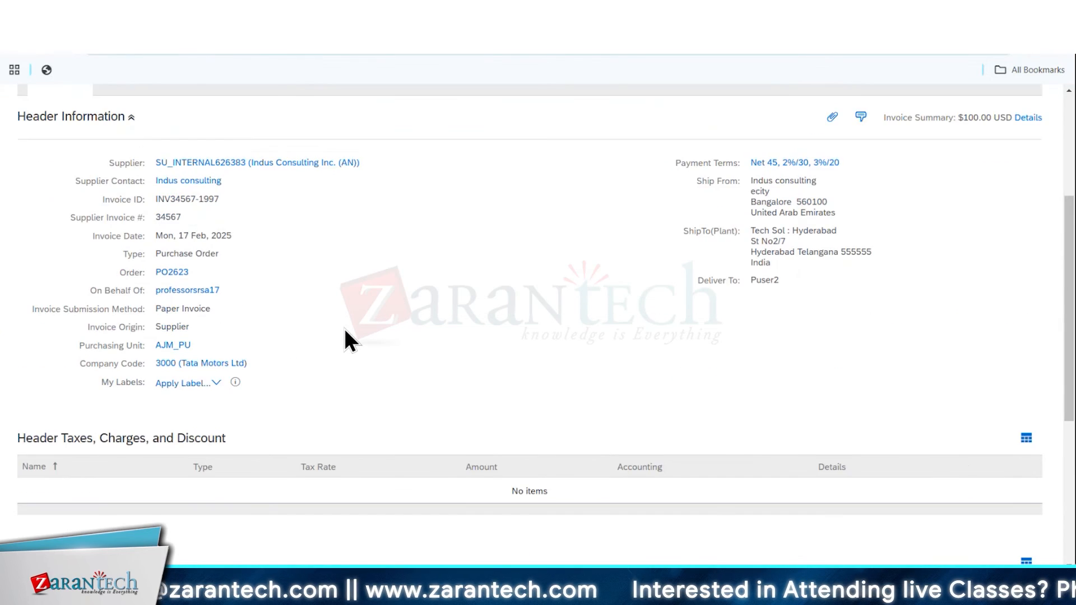
pyautogui.scroll(4, 345, 340)
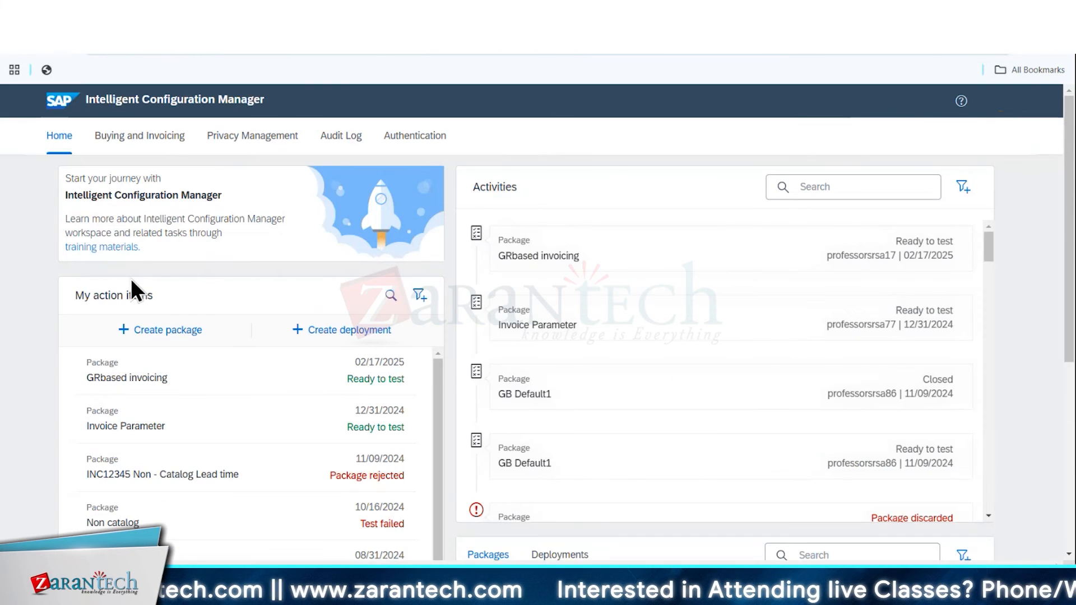
# Open Buying and Invoicing in Intelligent Configuration Manager, and return to the invoice to check its linked reconciliation and references
pyautogui.click(140, 135)
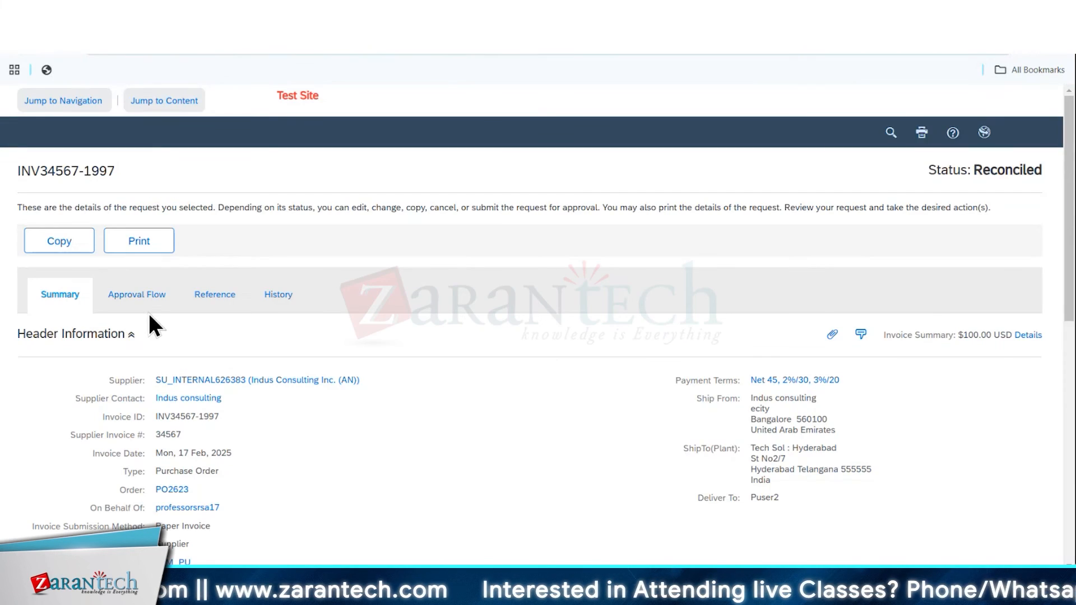
pyautogui.scroll(-5, 336, 371)
pyautogui.scroll(-3, 354, 374)
pyautogui.scroll(10, 260, 338)
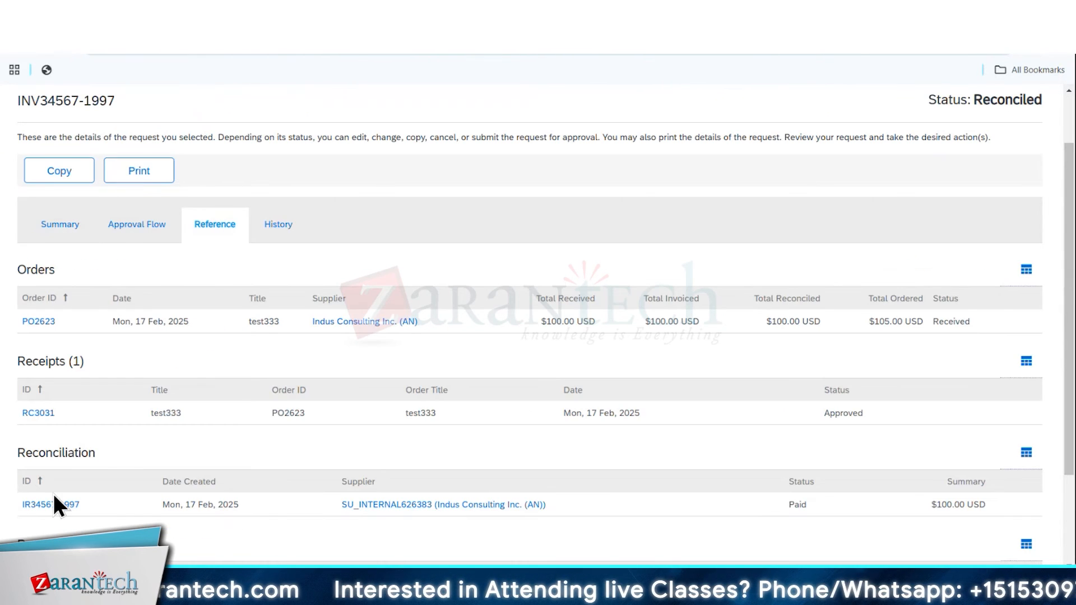
pyautogui.click(54, 499)
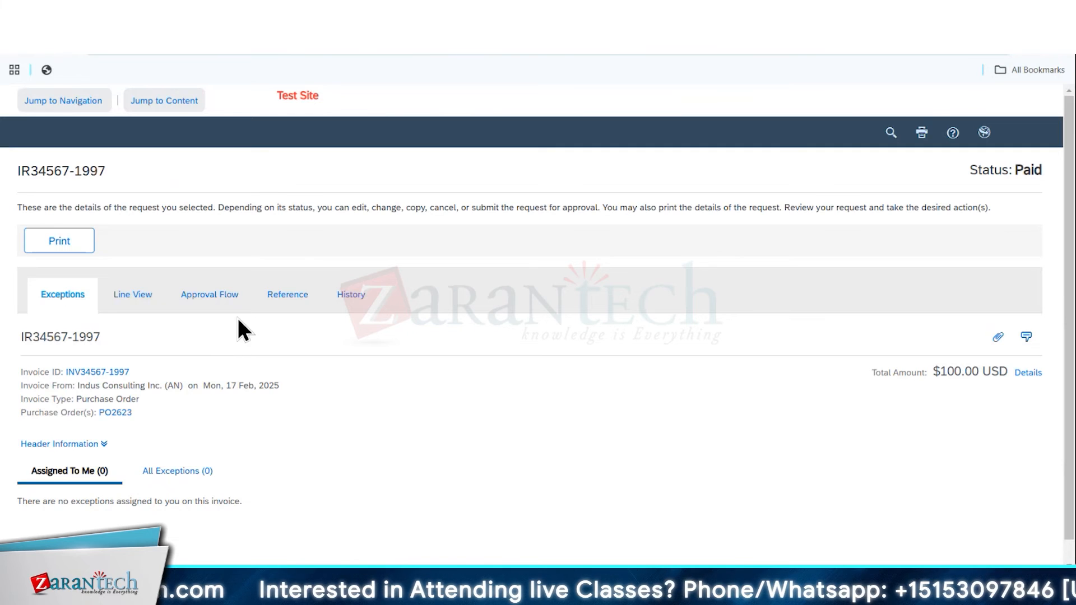
pyautogui.click(280, 300)
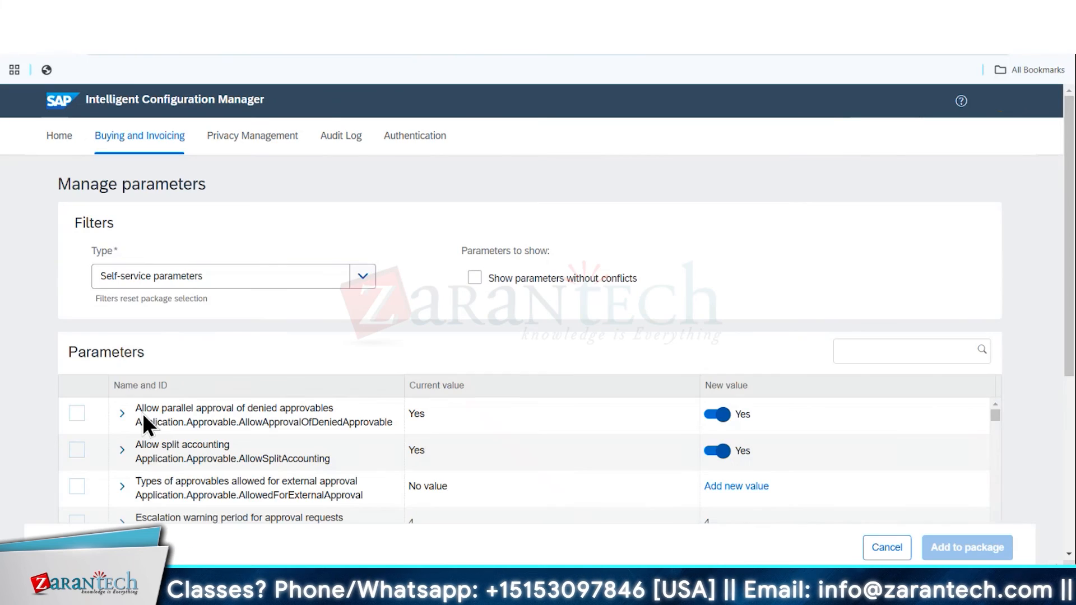
# Search the self-service parameters for "credit memo" and view the description of "Allow acceptance of specific invoice exceptions"
pyautogui.click(362, 275)
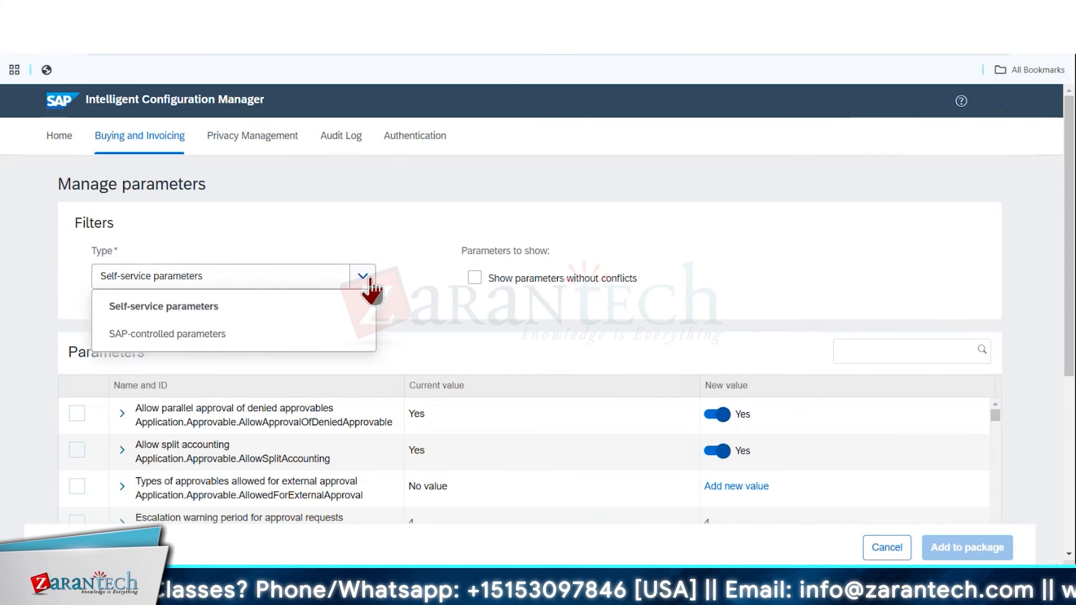
pyautogui.click(210, 336)
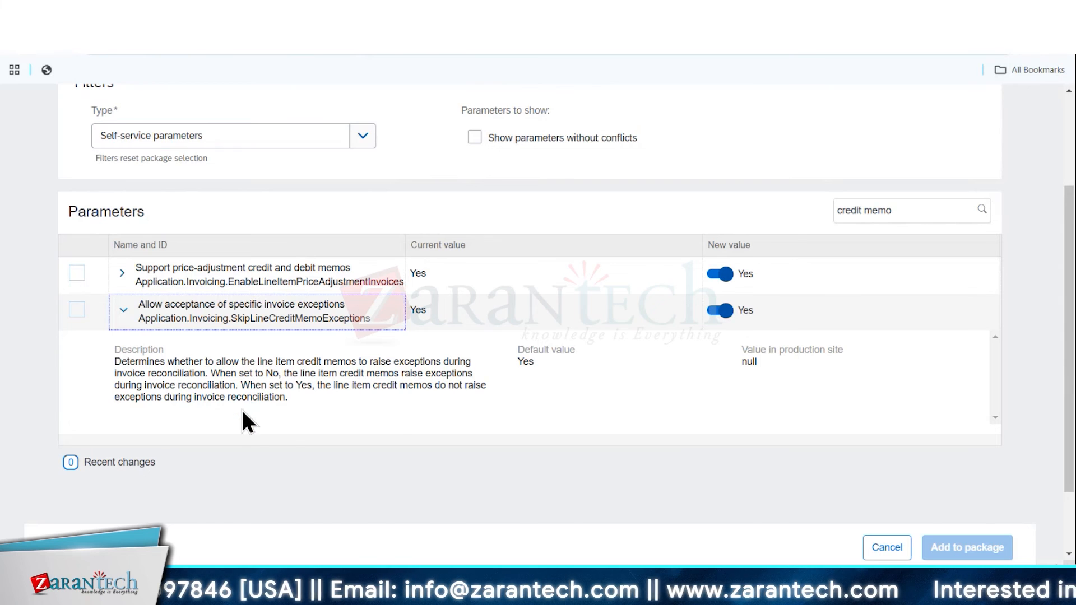
pyautogui.scroll(3, 243, 410)
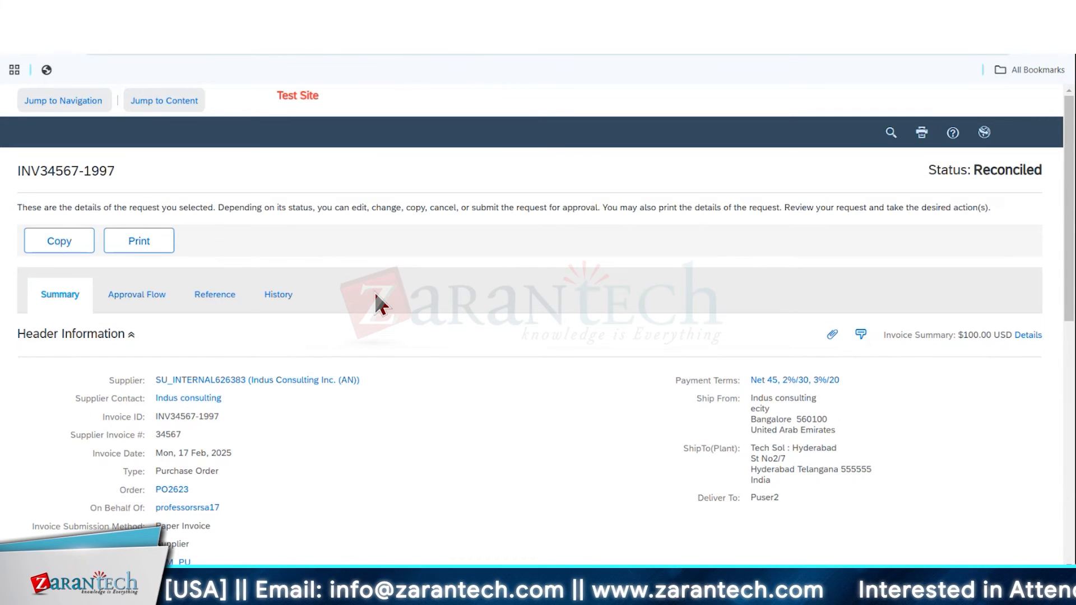
pyautogui.scroll(-6, 352, 363)
pyautogui.scroll(6, 352, 363)
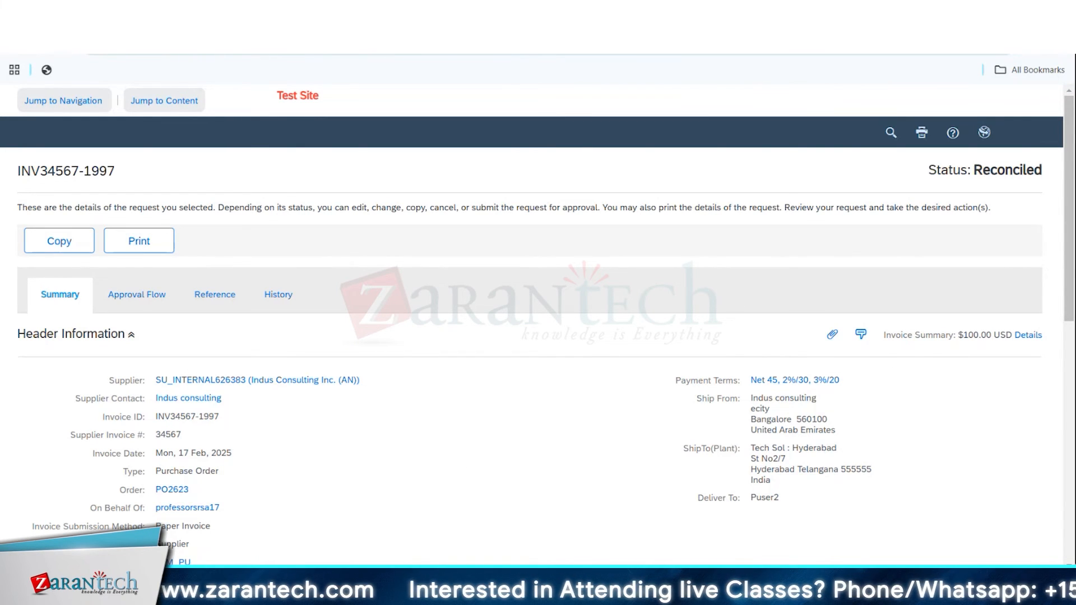
pyautogui.moveTo(696, 595)
pyautogui.click(755, 509)
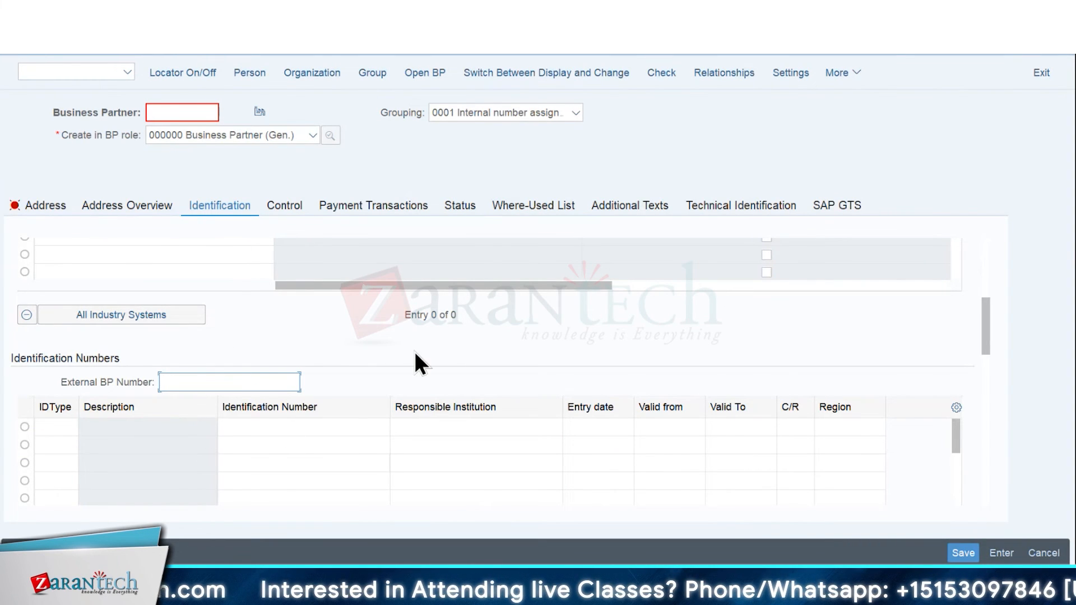
pyautogui.click(667, 594)
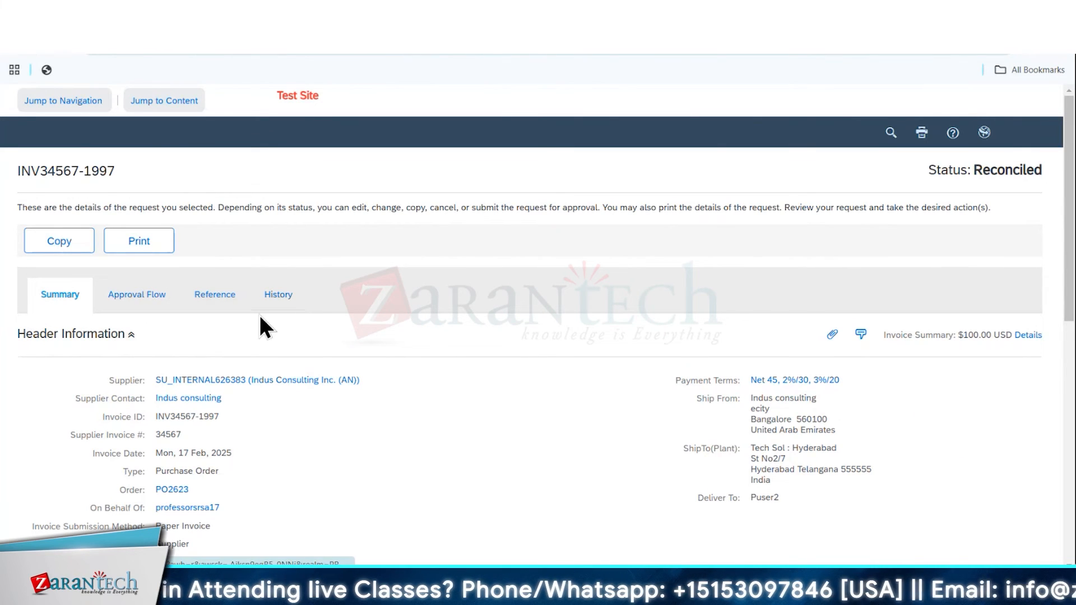
# Review the invoice, open its test333 order, and examine the order's receipts, invoices and payments
pyautogui.scroll(-10, 336, 331)
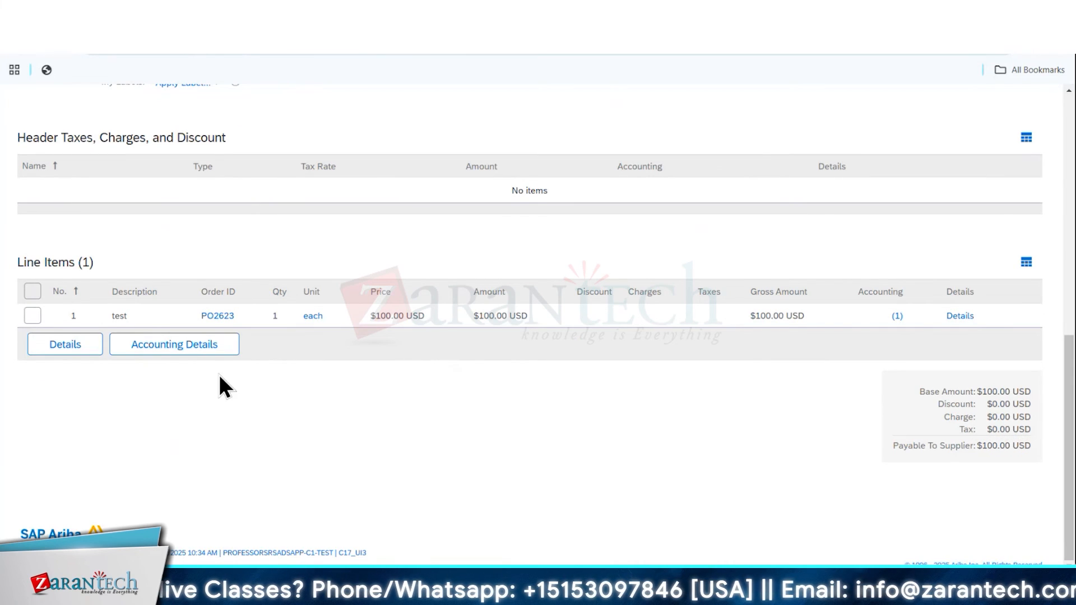
pyautogui.scroll(6, 546, 385)
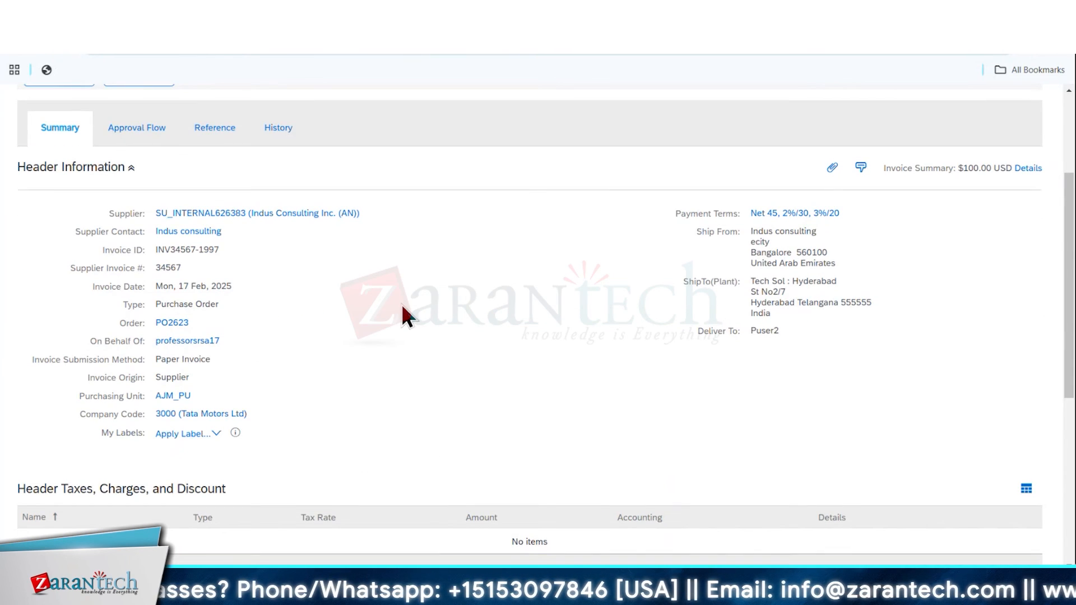
pyautogui.scroll(3, 310, 251)
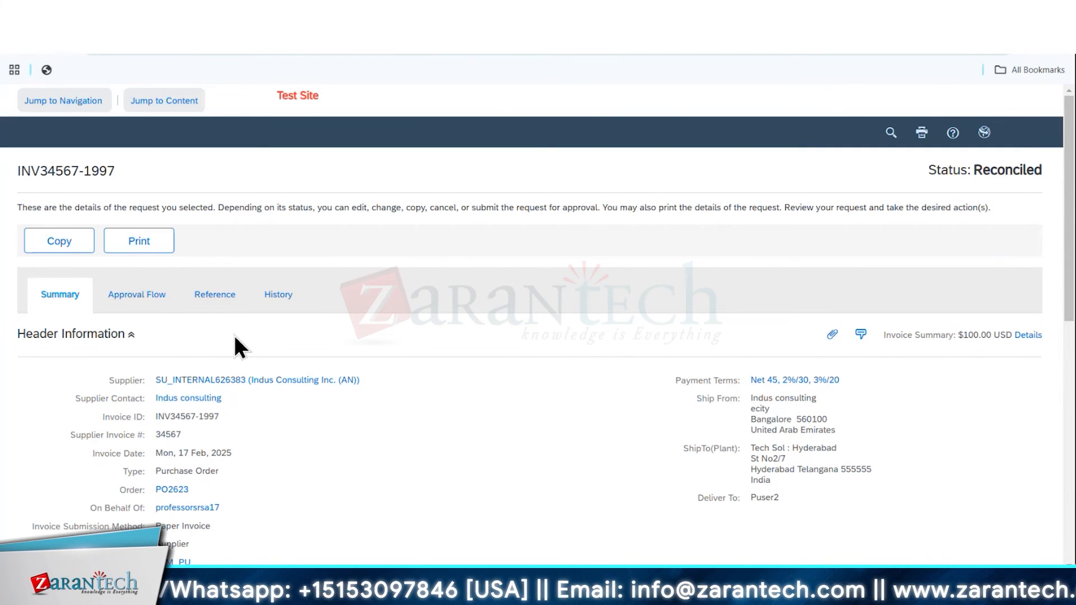
pyautogui.scroll(-1, 163, 236)
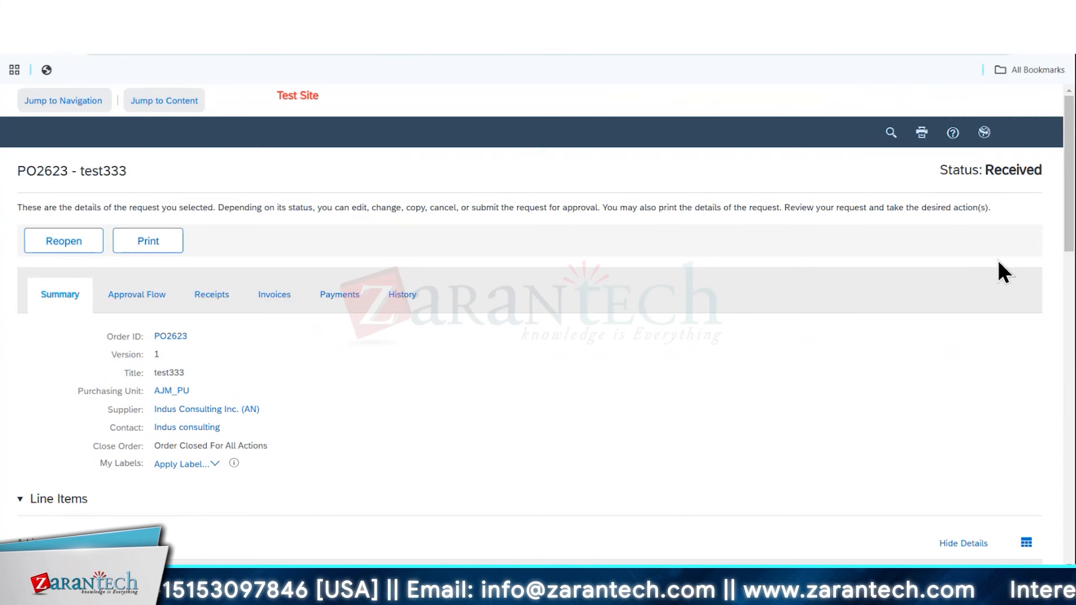
pyautogui.click(231, 306)
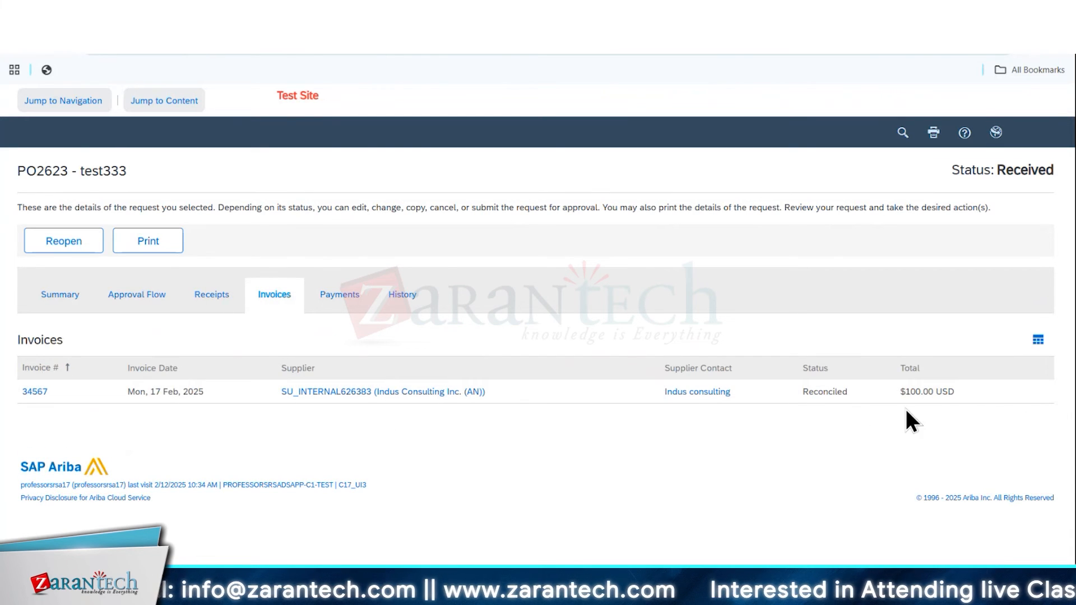
pyautogui.click(342, 303)
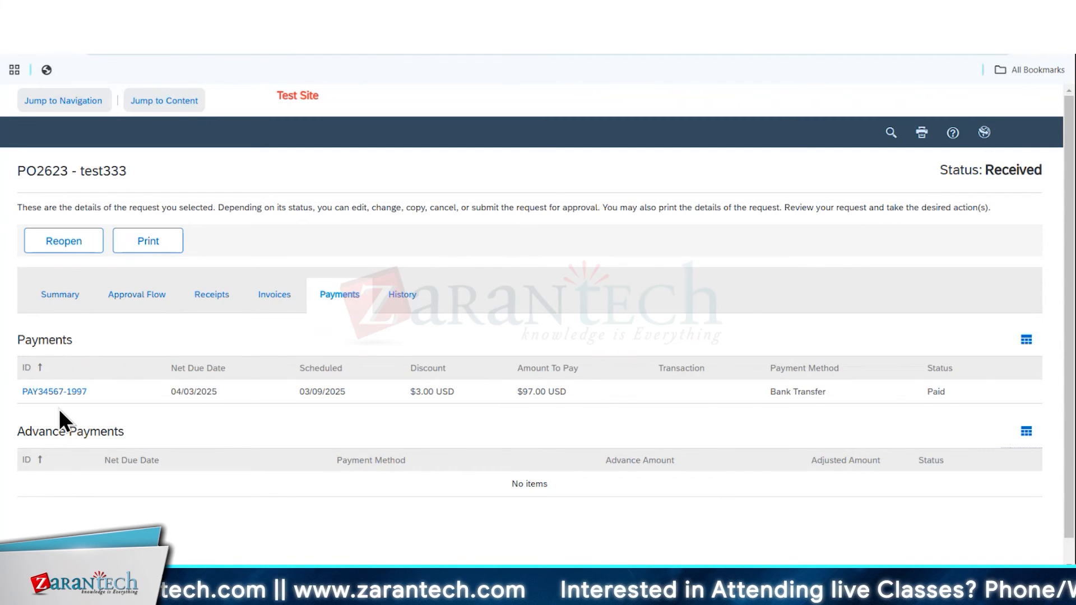
# Reopen the test333 order, and open that order again from its reconciled invoice
pyautogui.click(67, 245)
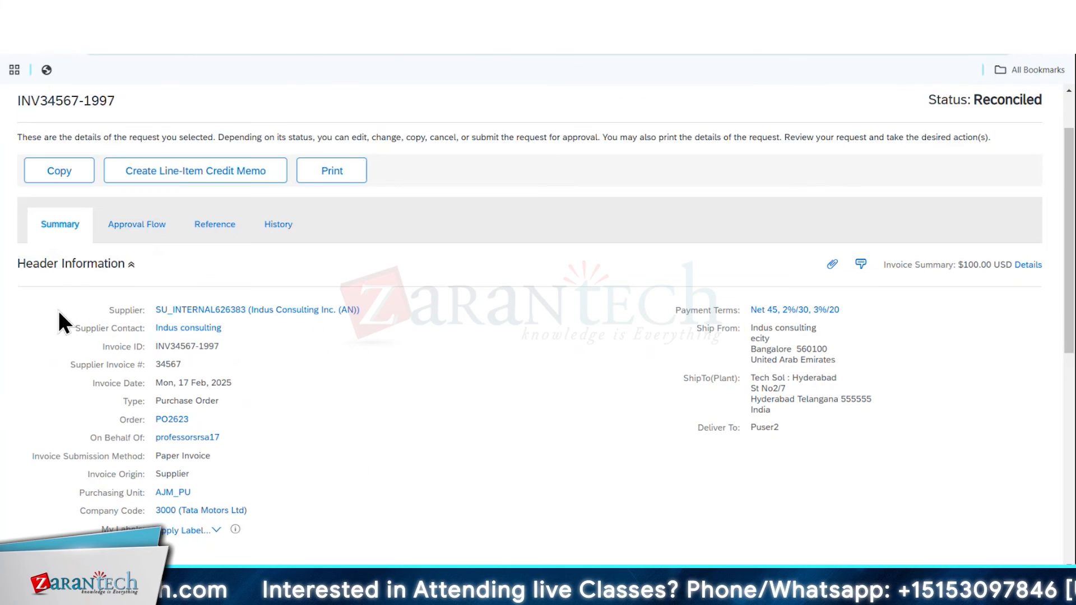
pyautogui.click(173, 419)
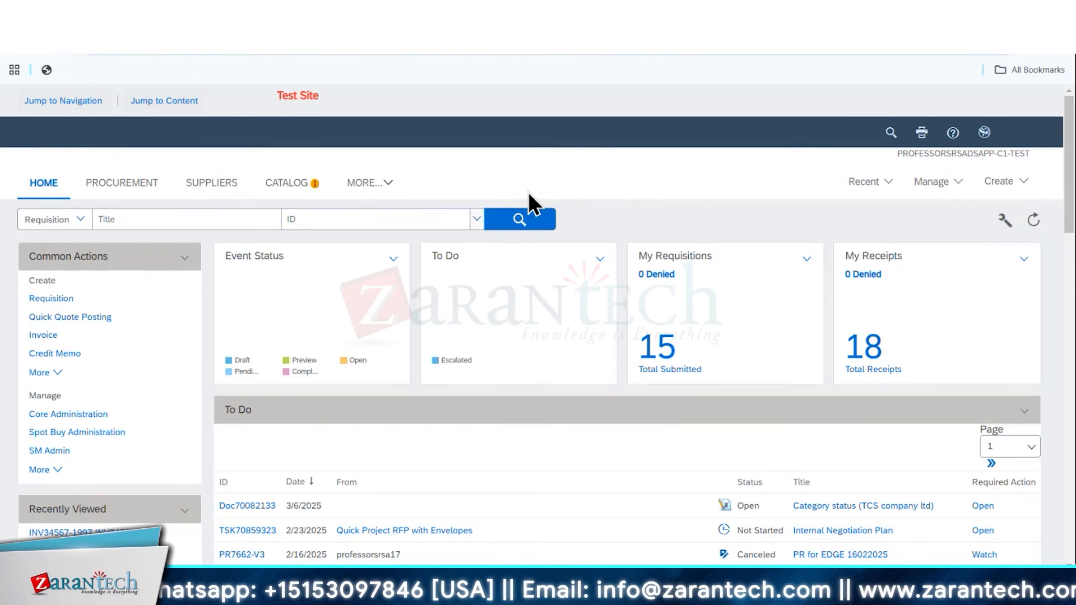
# Create a new requisition and start a non-catalog item for it
pyautogui.click(1006, 181)
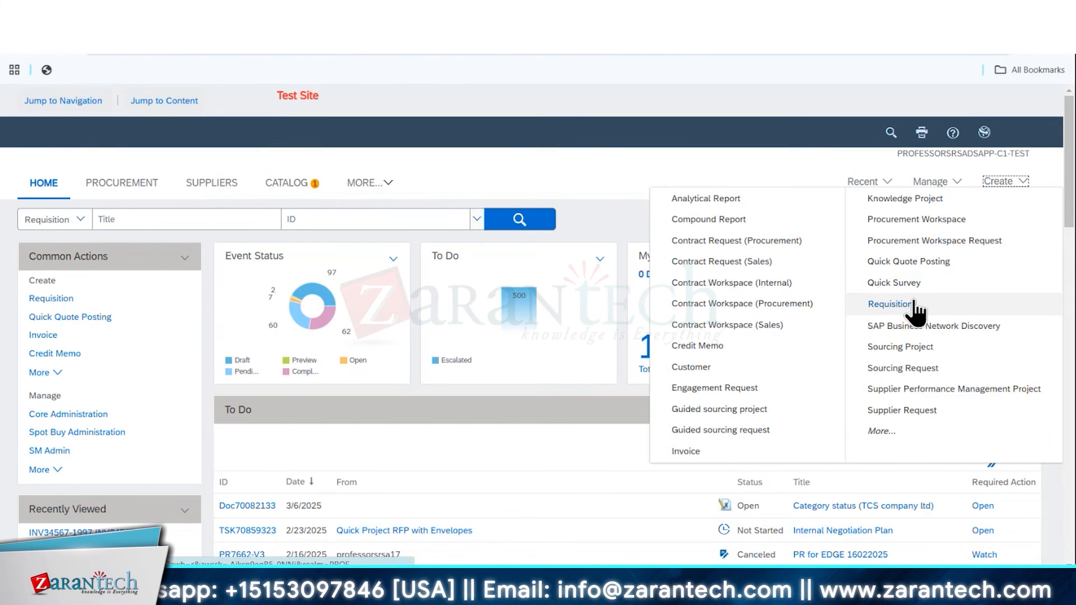
pyautogui.click(905, 305)
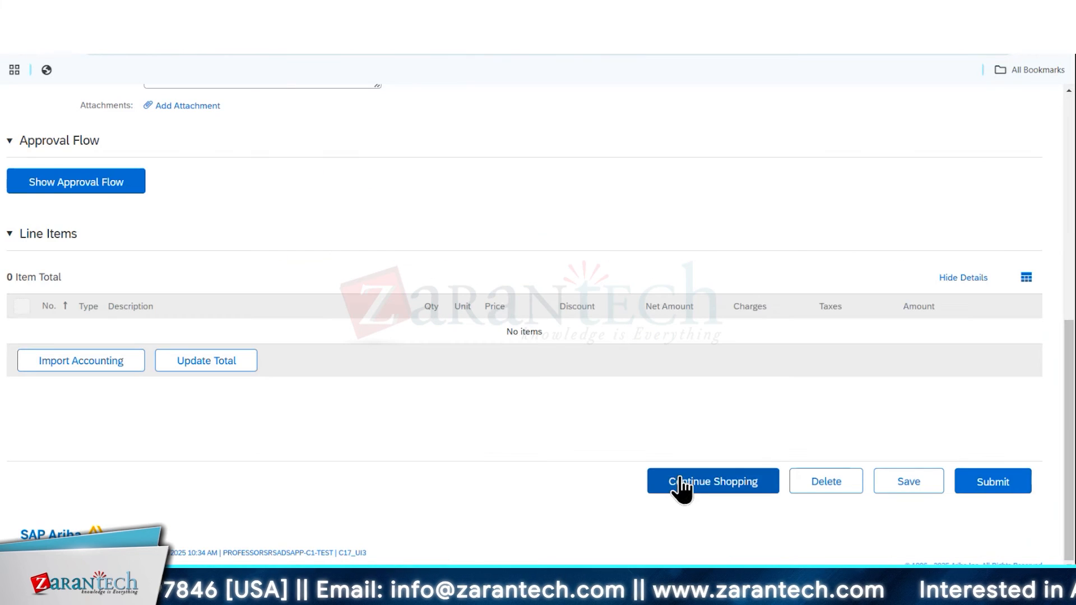
pyautogui.click(680, 485)
pyautogui.click(997, 263)
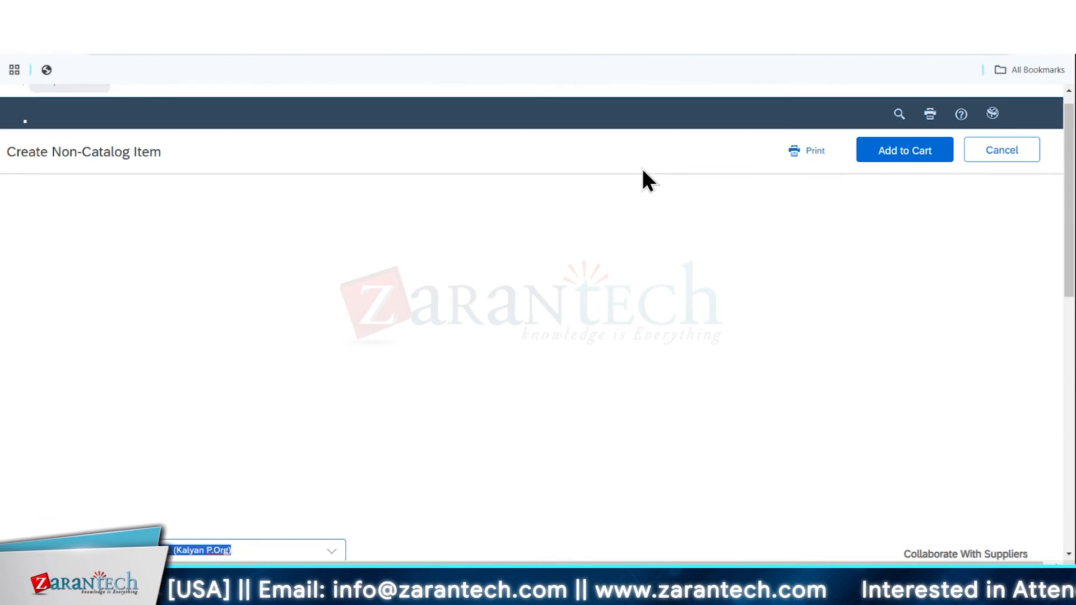
# Add the non-catalog item "testinvoice" to the cart with material group 012 (Hardware), quantity 2 and a price of 200 USD
pyautogui.click(334, 339)
pyautogui.click(225, 418)
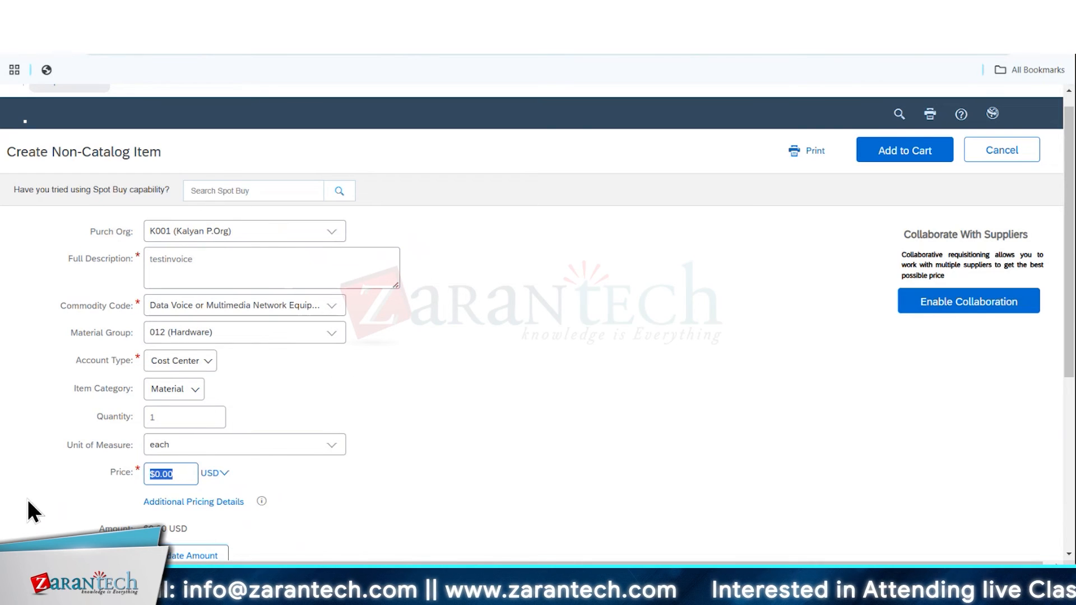
pyautogui.write('200')
pyautogui.moveTo(161, 421); pyautogui.dragTo(95, 423)
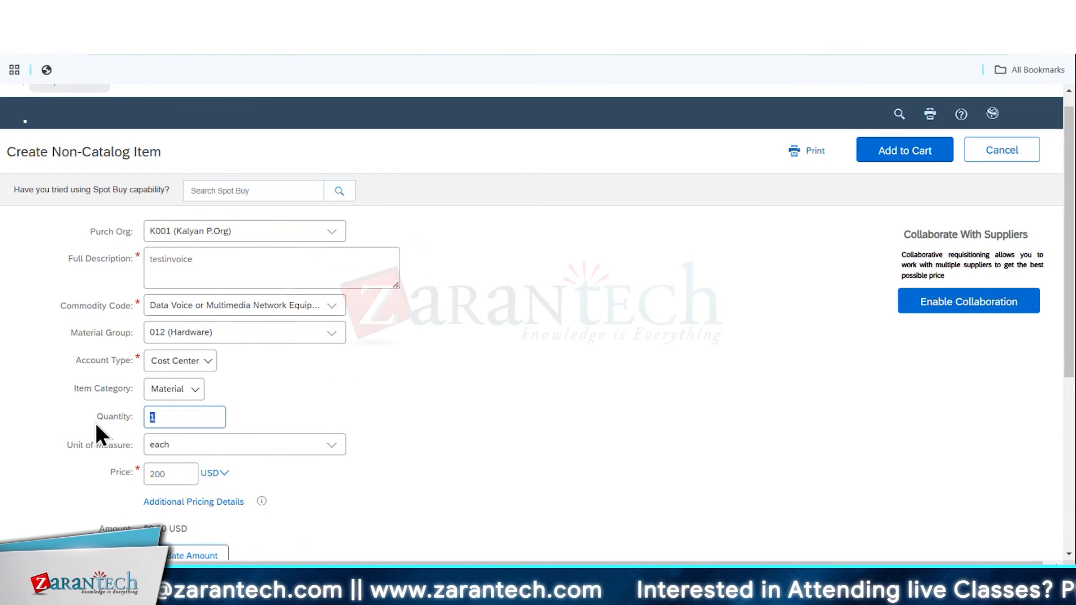
pyautogui.write('2')
pyautogui.scroll(-5, 428, 408)
pyautogui.click(327, 339)
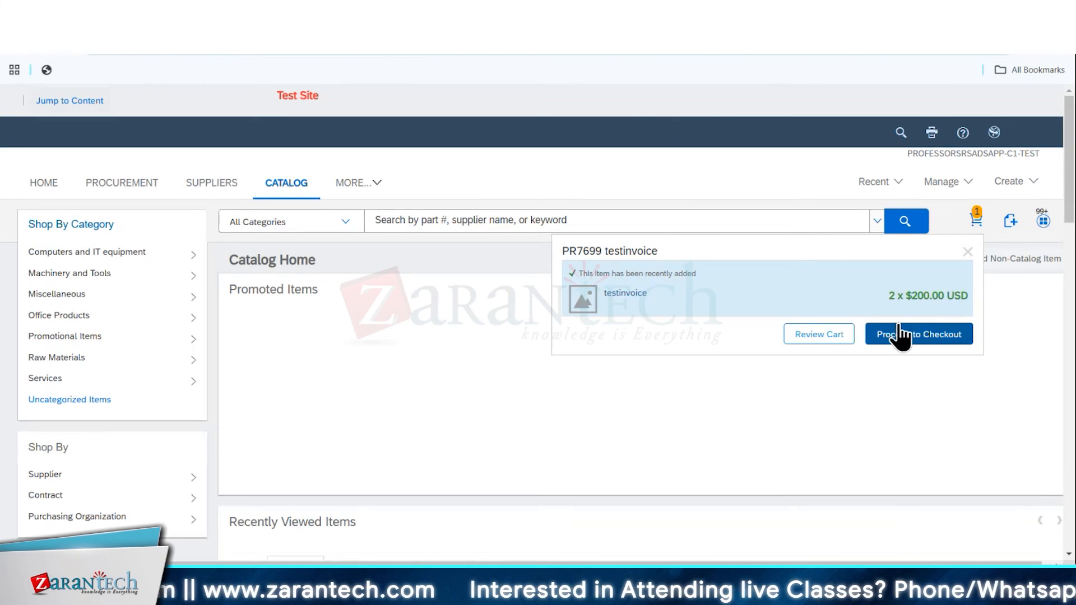
# Check out the testinvoice requisition, submit it, and open its order's first receipt for receiving
pyautogui.click(901, 334)
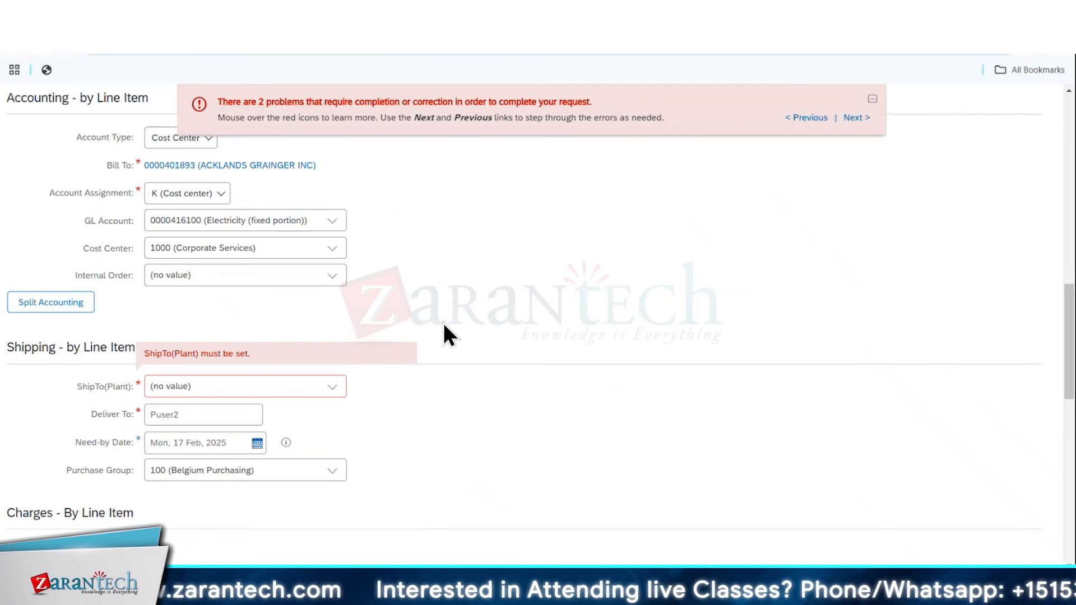
pyautogui.scroll(-1, 443, 323)
pyautogui.click(345, 341)
pyautogui.click(335, 341)
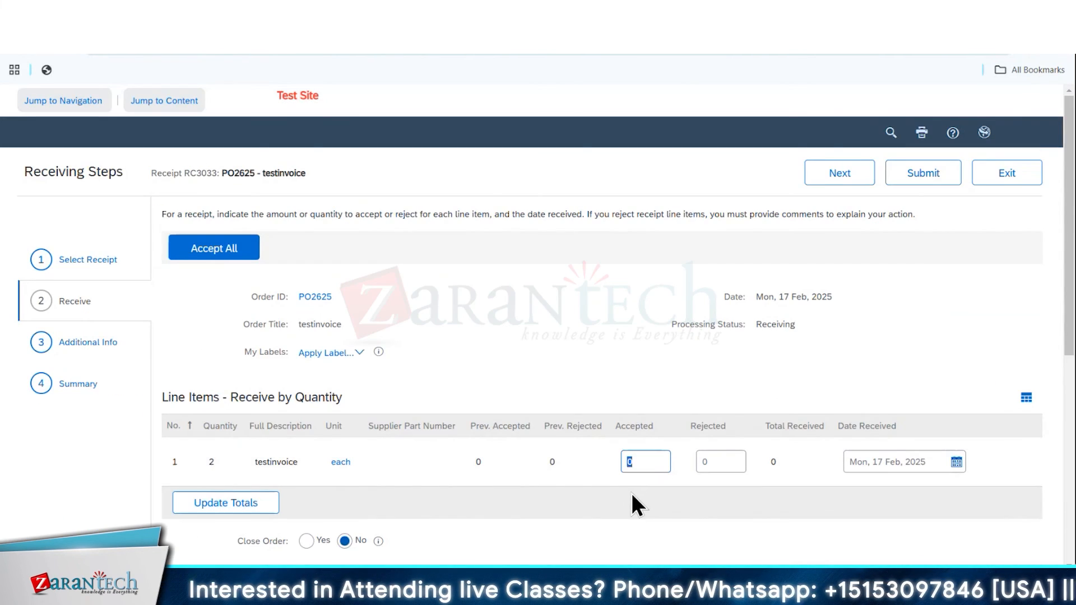
# Submit the first testinvoice receipt with an accepted quantity of 1, and review its summary, approval flow and history
pyautogui.click(917, 178)
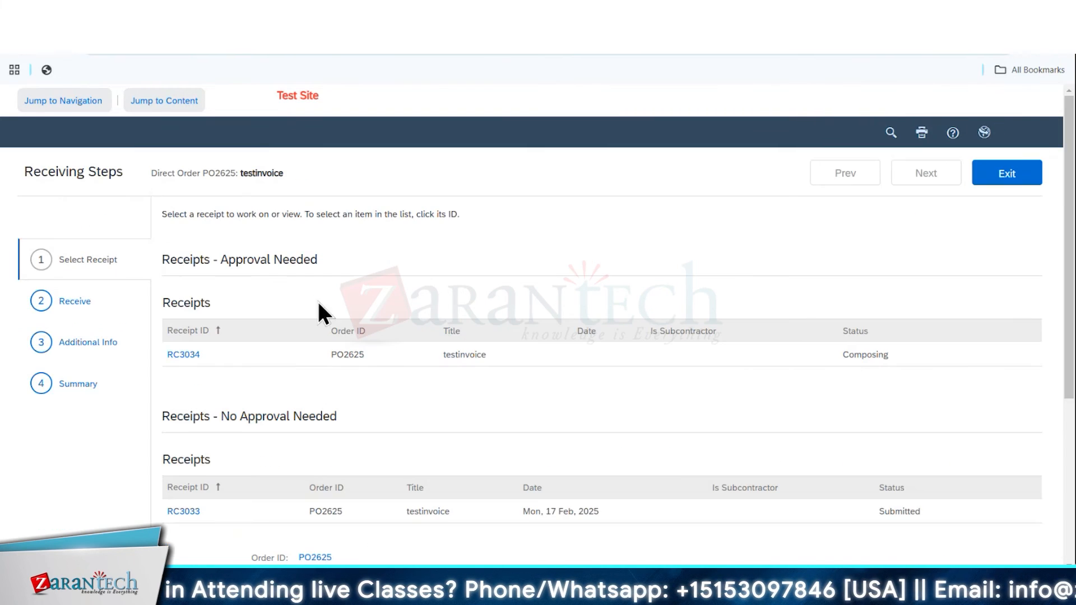
pyautogui.click(183, 511)
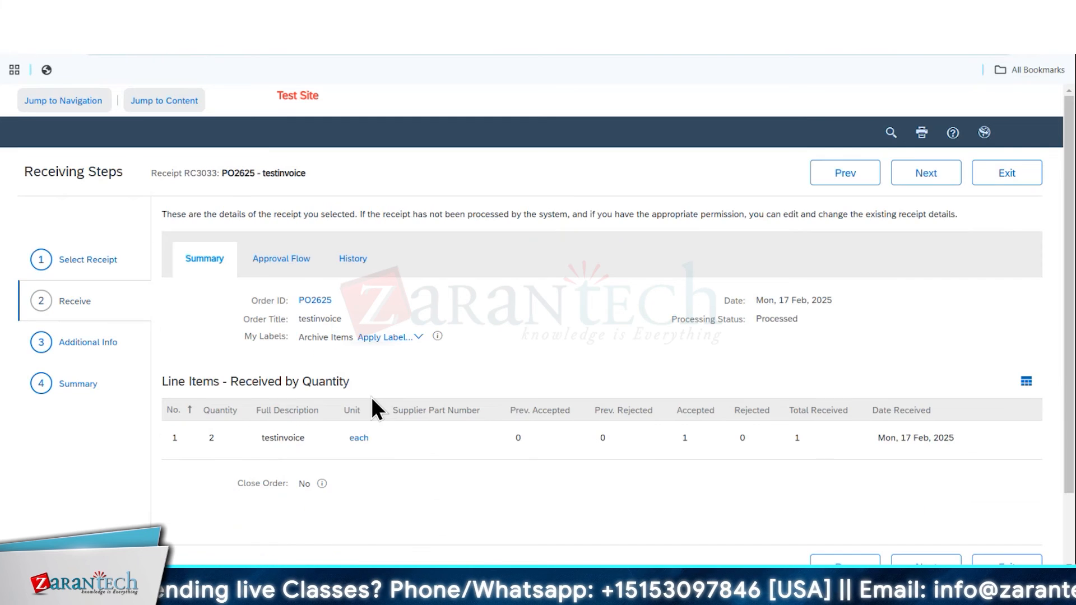
pyautogui.click(257, 259)
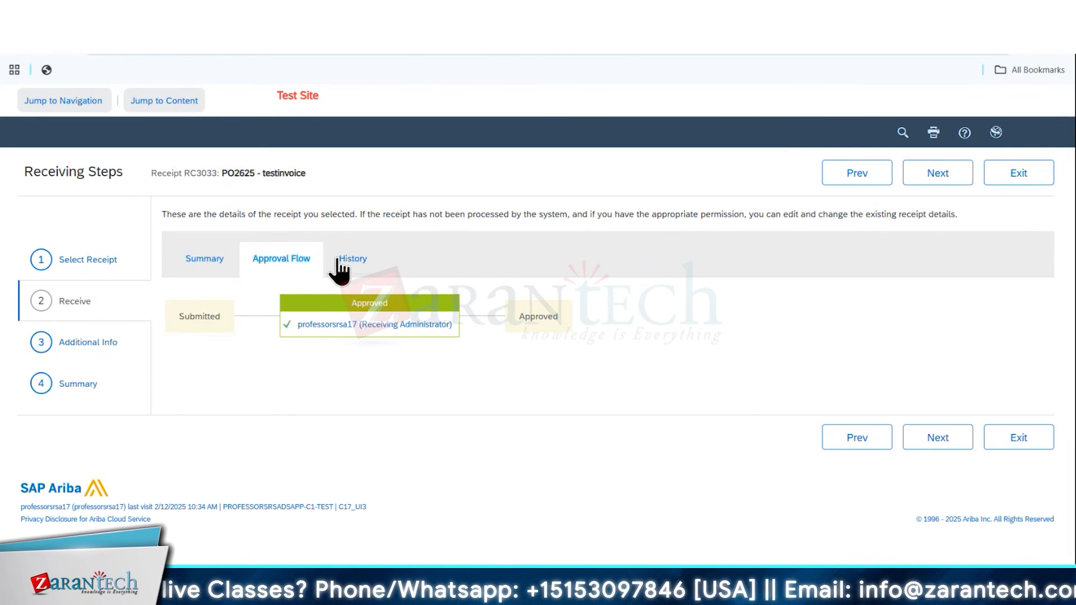
pyautogui.click(338, 260)
pyautogui.click(999, 480)
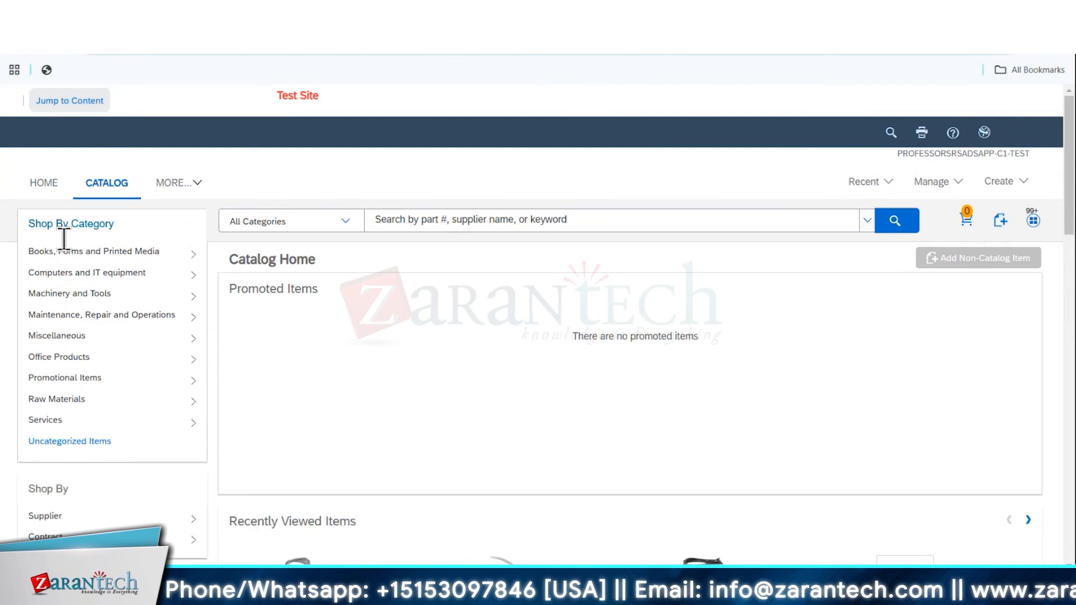
# Open the remaining receipt from the testinvoice requisition and submit it with an accepted quantity of 1
pyautogui.click(45, 185)
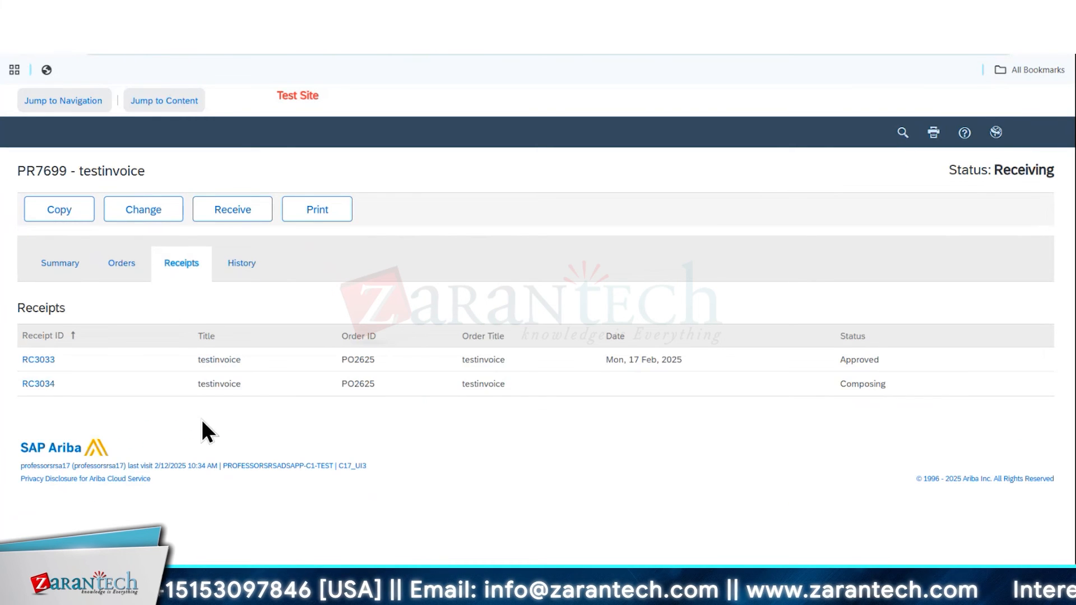
pyautogui.click(41, 385)
pyautogui.click(59, 240)
pyautogui.click(926, 296)
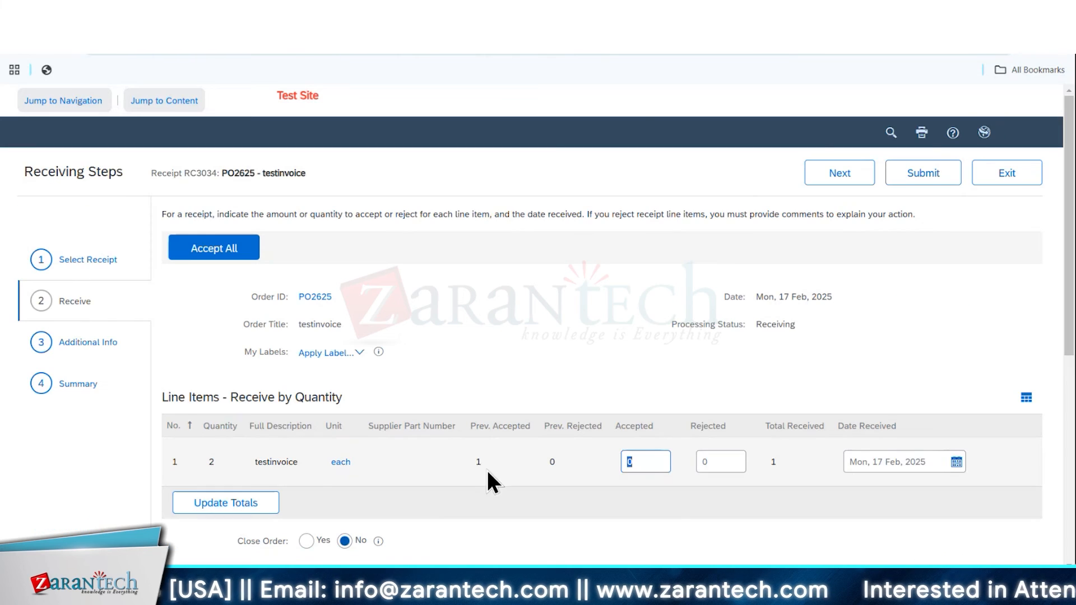
pyautogui.write('1')
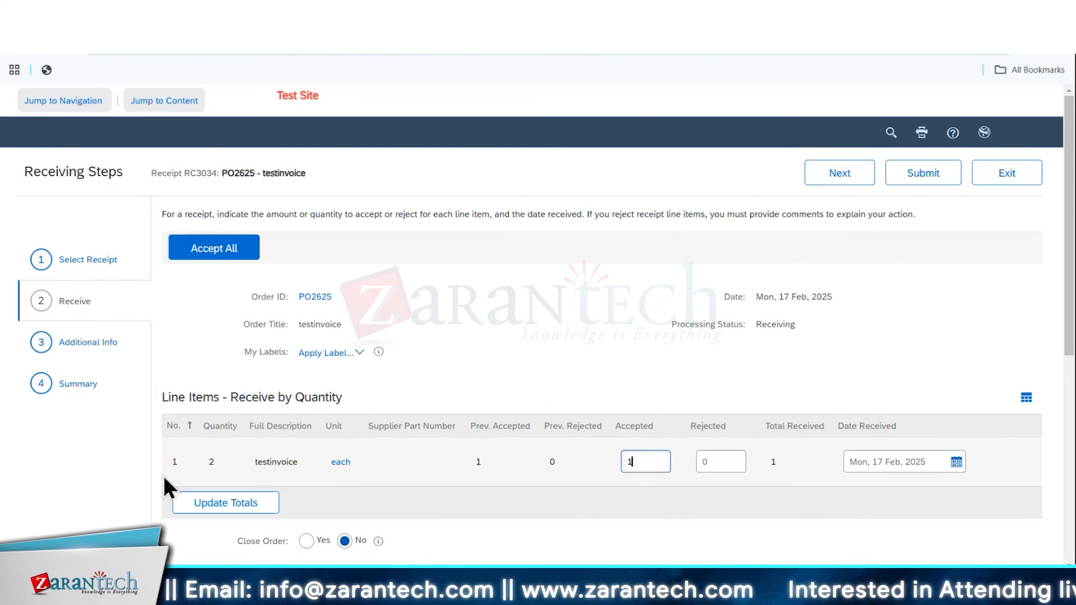
pyautogui.click(920, 174)
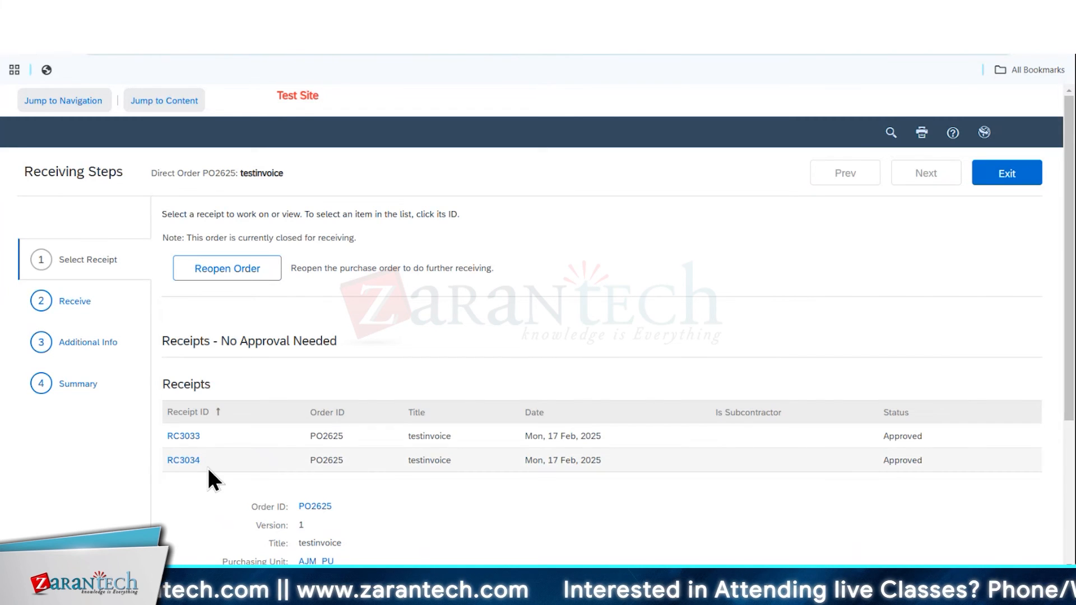
# View the second receipt's details, and check the receipts listed on the testinvoice requisition
pyautogui.click(185, 460)
pyautogui.click(986, 184)
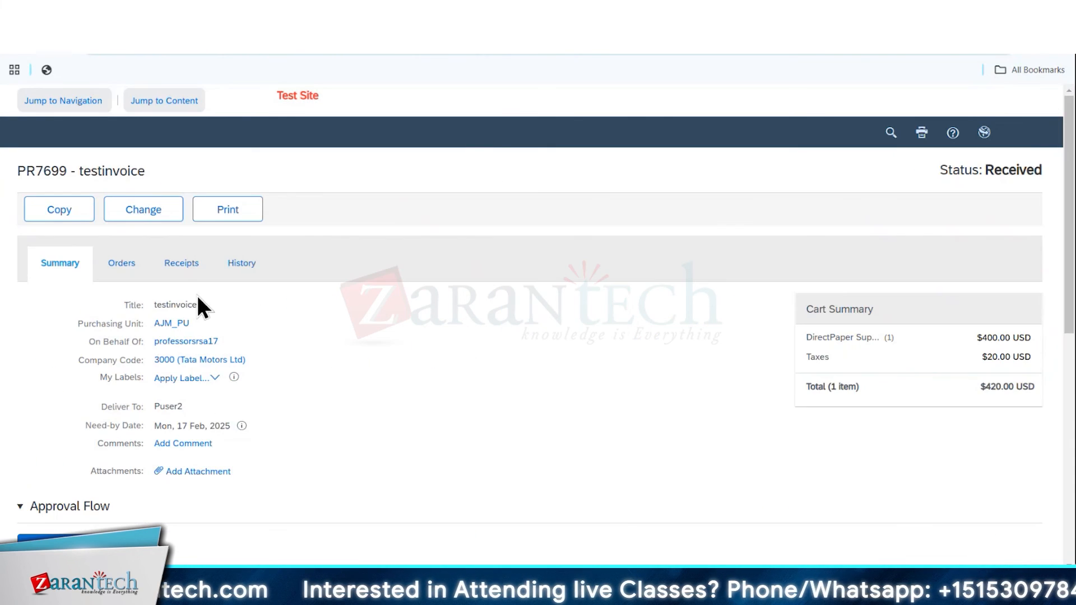
pyautogui.click(181, 266)
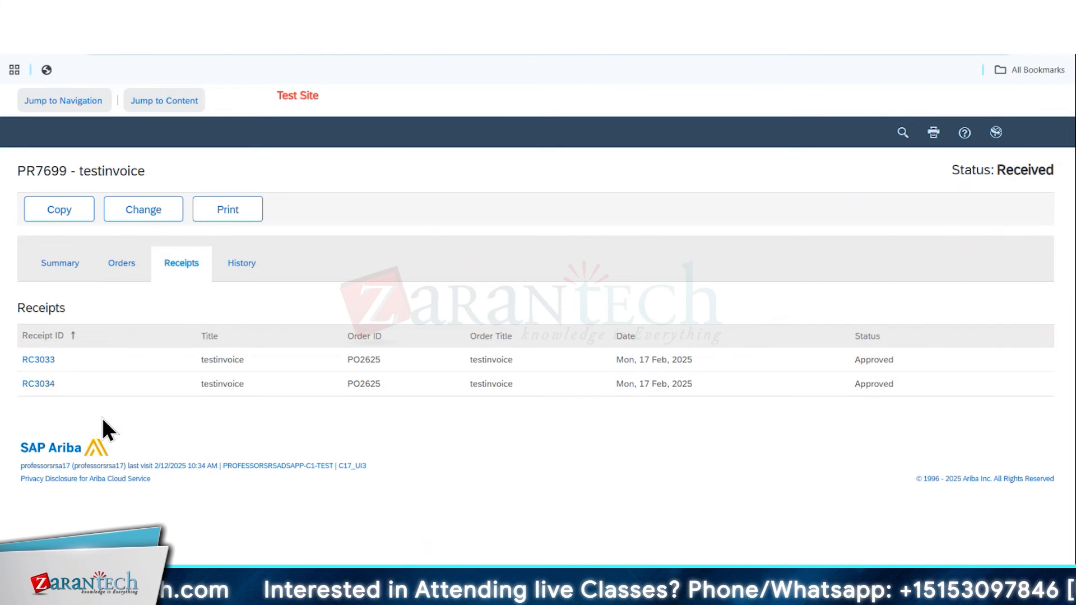
pyautogui.doubleClick(51, 175)
pyautogui.hotkey('ctrl', 'c')
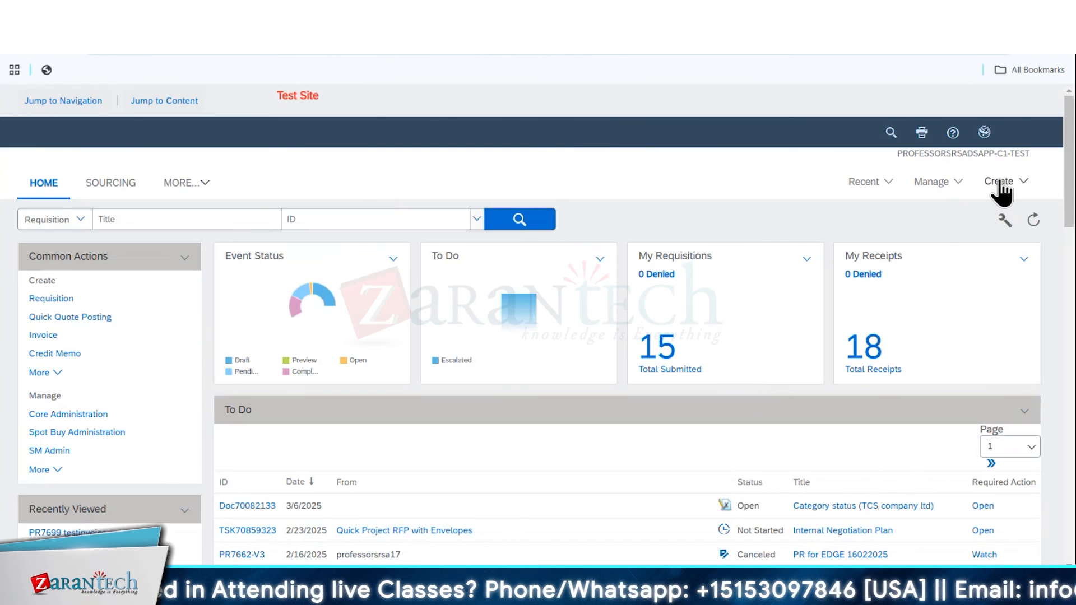
pyautogui.click(1001, 183)
pyautogui.click(675, 452)
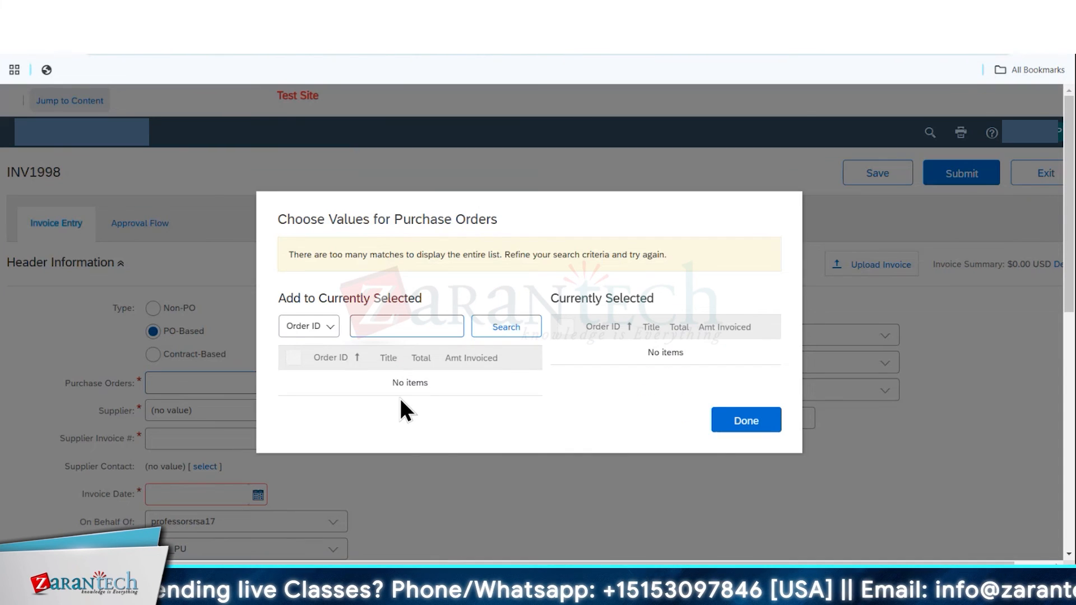
pyautogui.hotkey('ctrl', 'v')
pyautogui.press('Return')
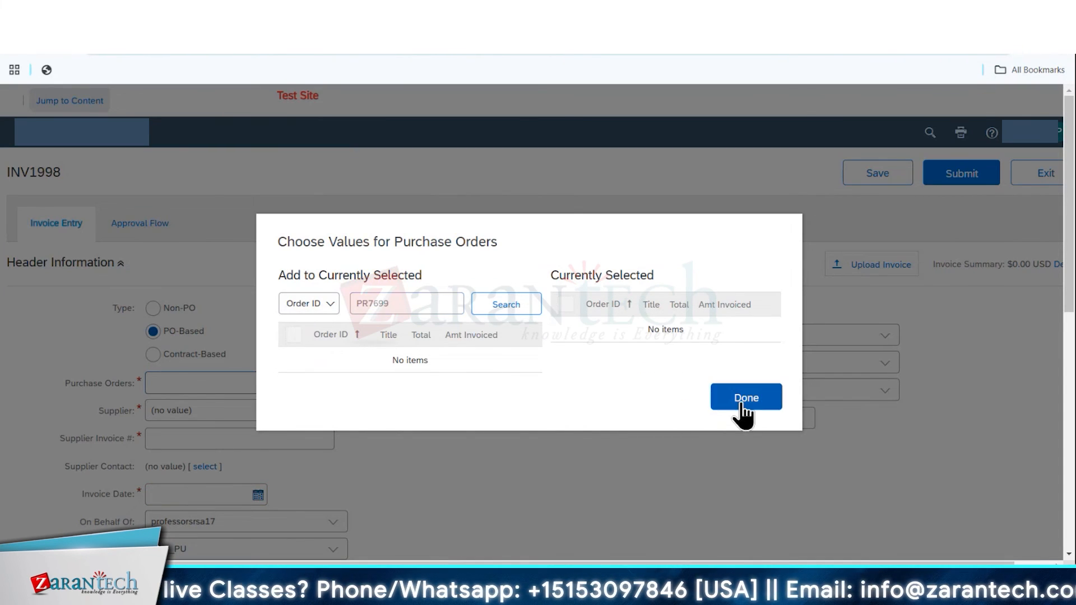
pyautogui.click(741, 399)
pyautogui.click(1045, 173)
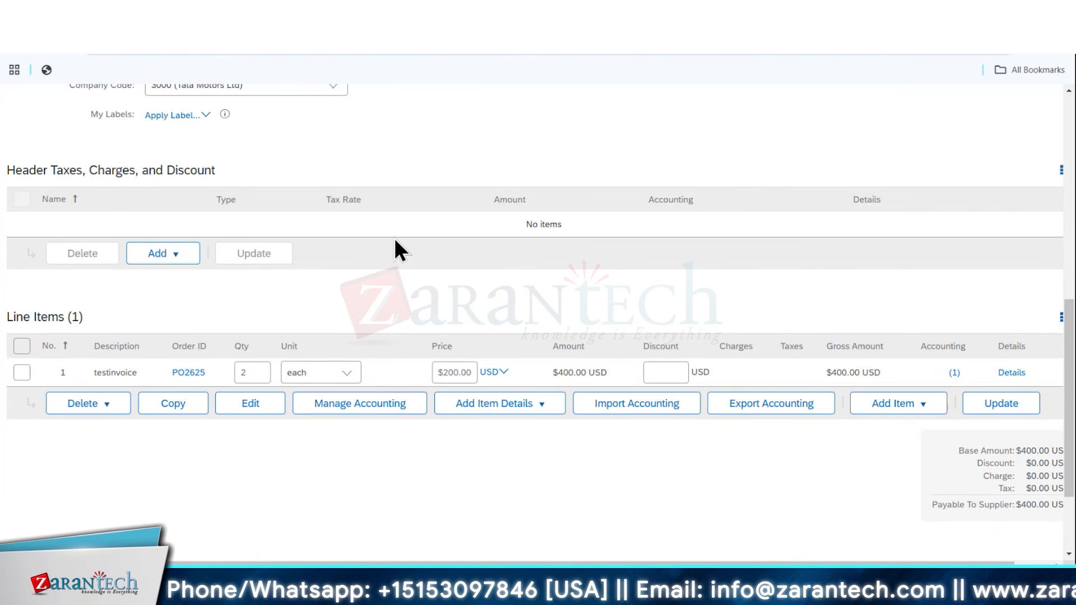
# Fill in the PO-based invoice header with the supplier invoice number and date Mon, 17 Feb, 2025, and validate the testinvoice line-item details
pyautogui.scroll(5, 394, 237)
pyautogui.scroll(3, 395, 239)
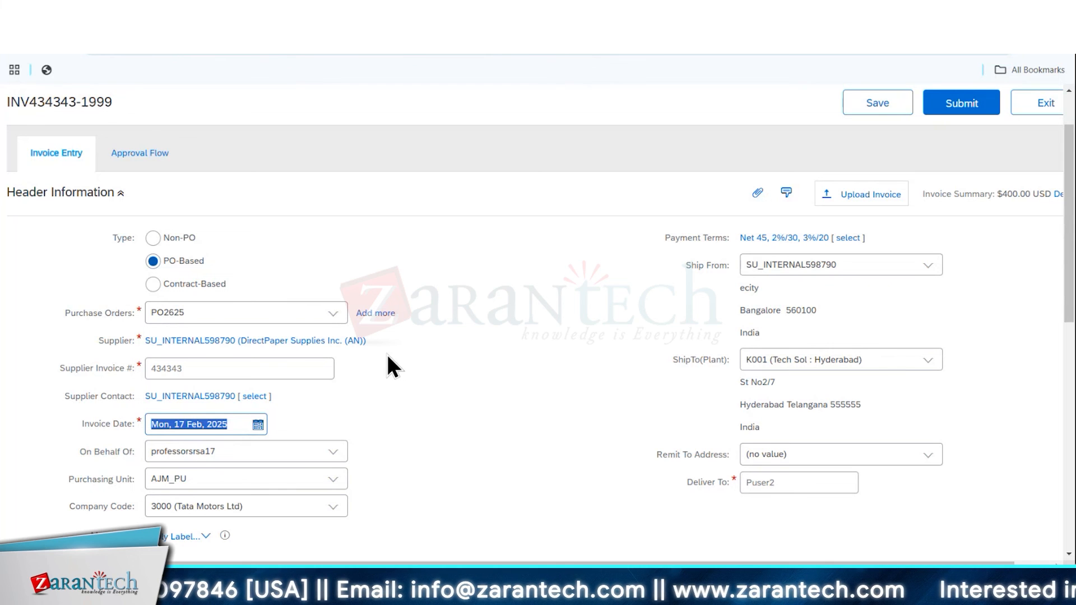
pyautogui.scroll(-8, 377, 356)
pyautogui.click(22, 346)
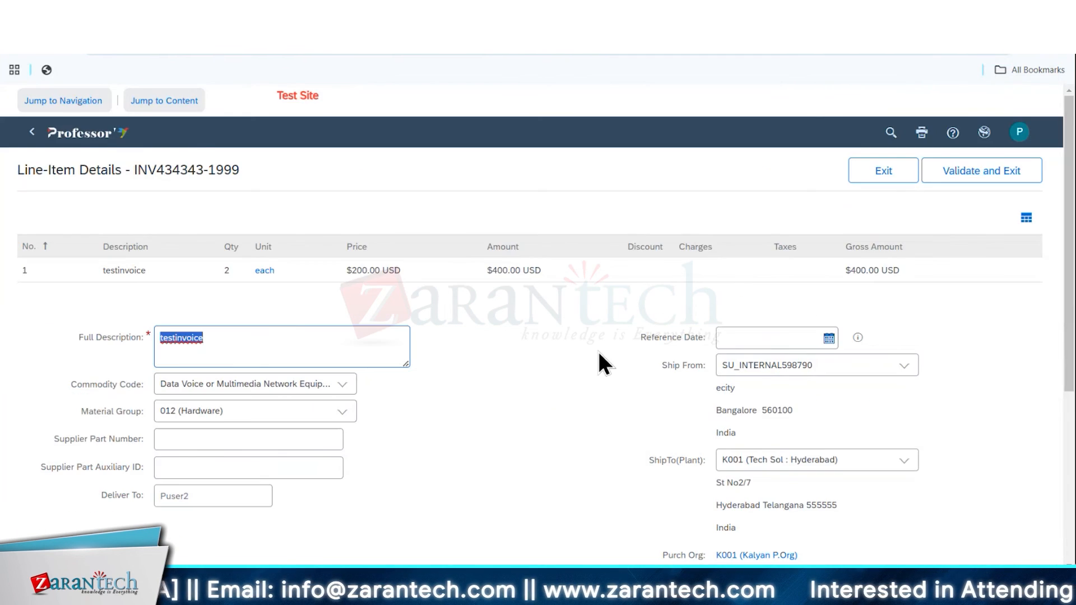
pyautogui.scroll(-3, 598, 352)
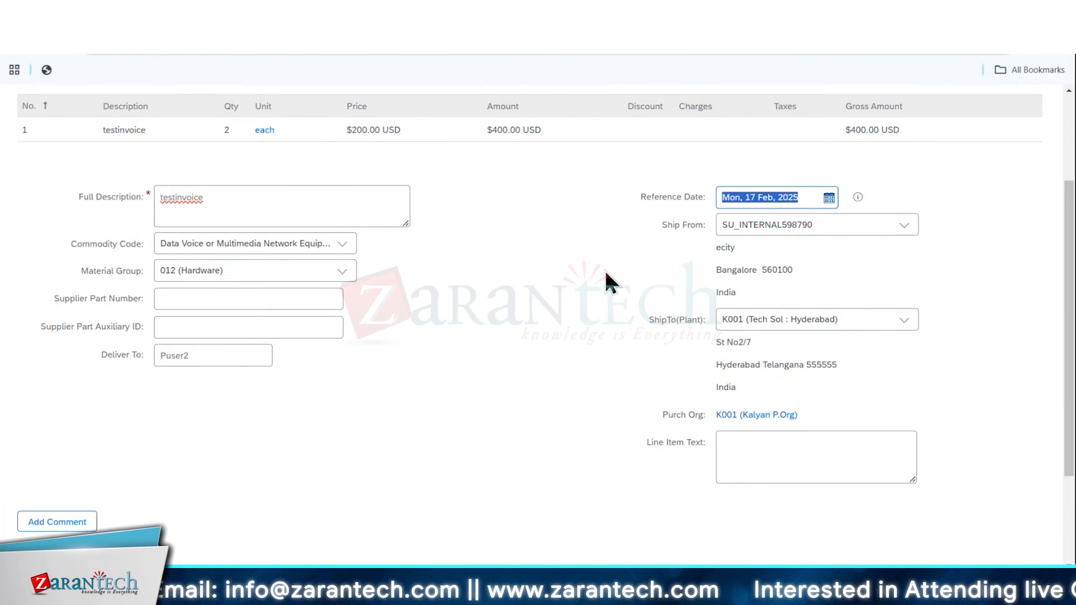
pyautogui.scroll(-3, 609, 282)
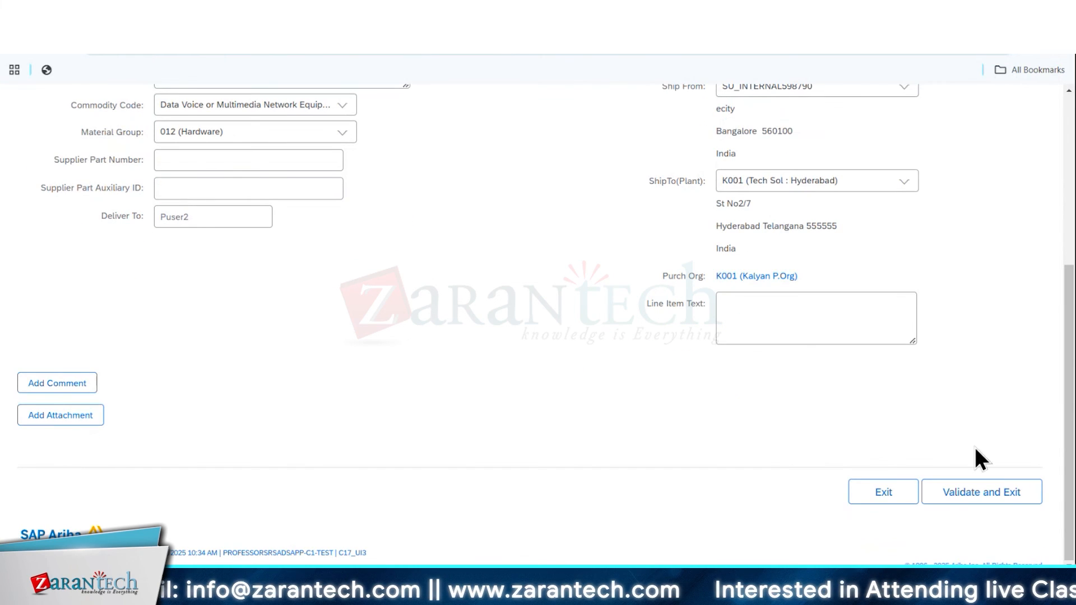
pyautogui.click(1006, 492)
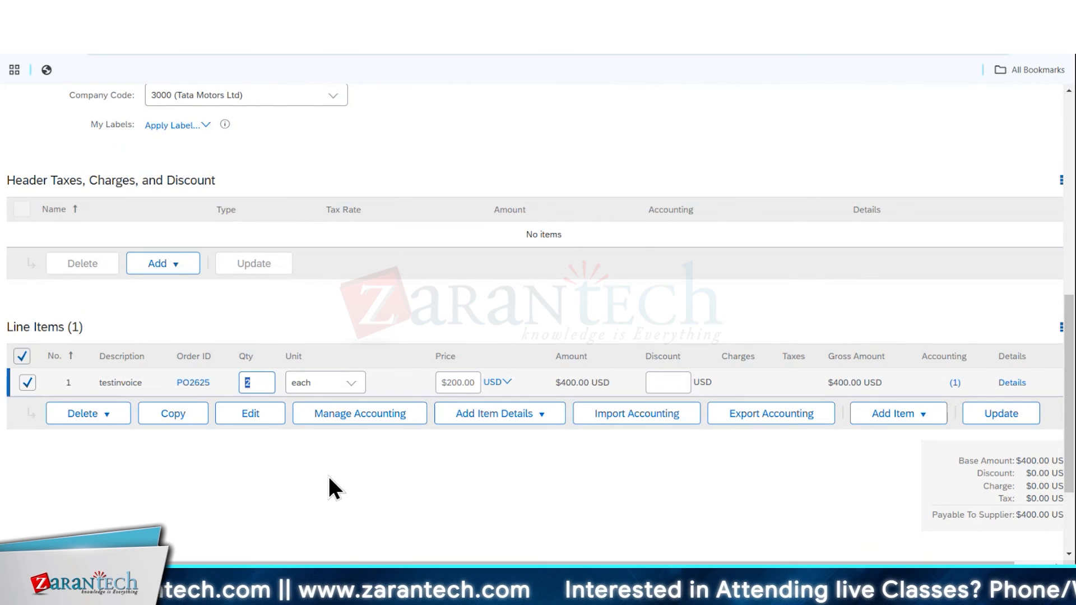
# Set the invoiced quantity of the testinvoice line to 1, and submit the invoice and view it
pyautogui.write('1')
pyautogui.scroll(-3, 588, 367)
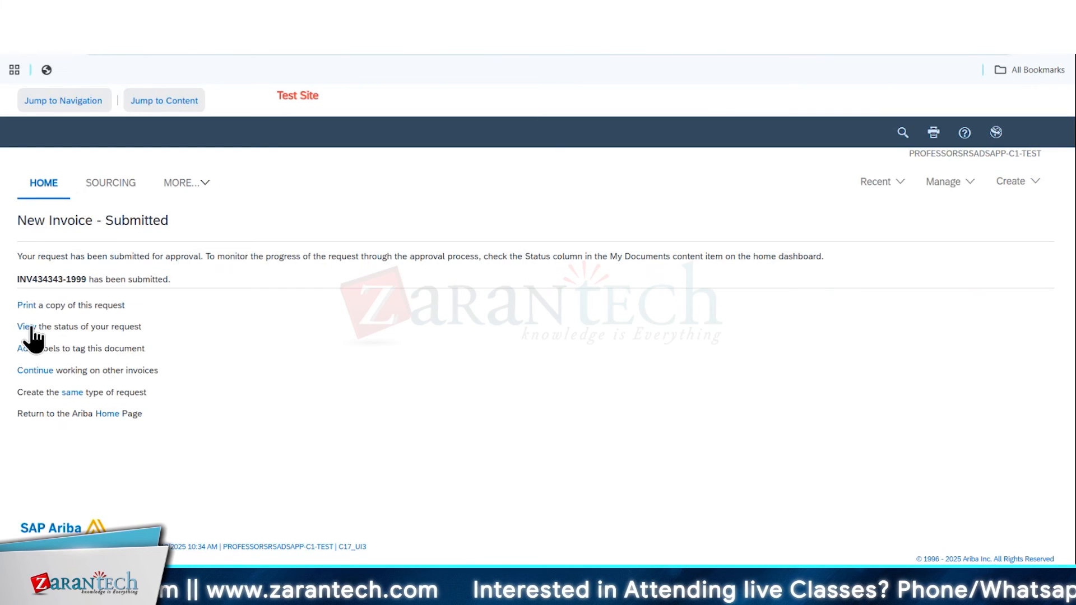
pyautogui.click(31, 328)
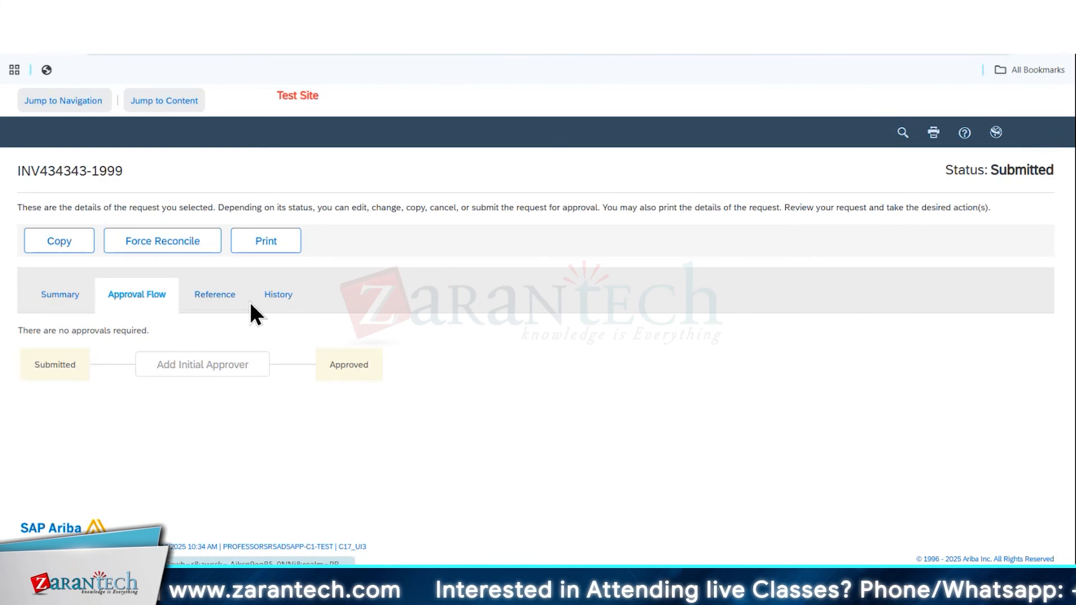
# Examine the order, receipts, reconciliation and payment request referenced by the submitted invoice
pyautogui.click(217, 300)
pyautogui.scroll(-4, 286, 386)
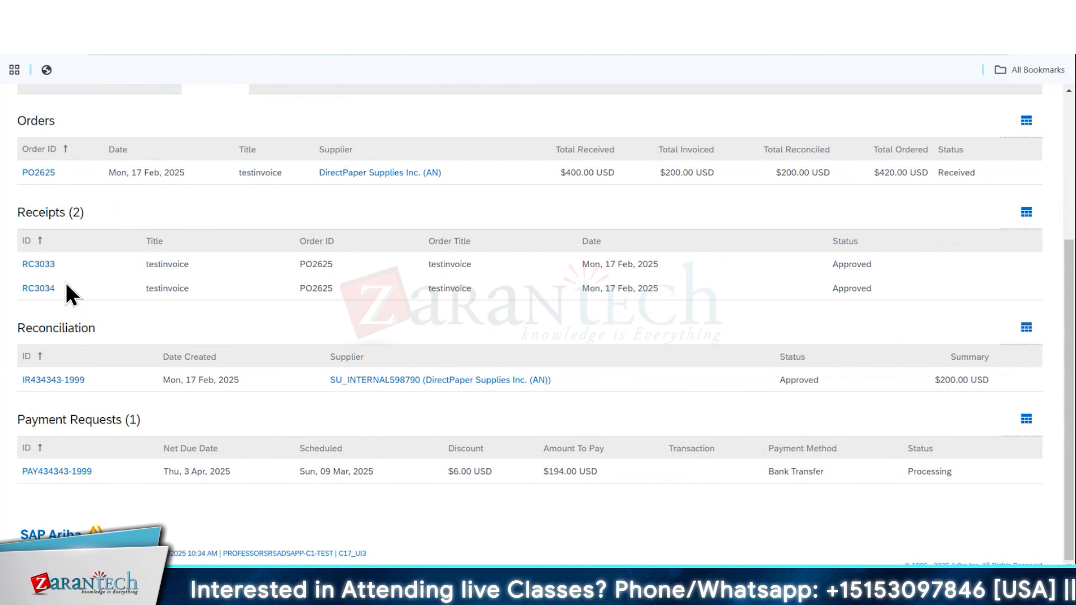
pyautogui.scroll(3, 79, 227)
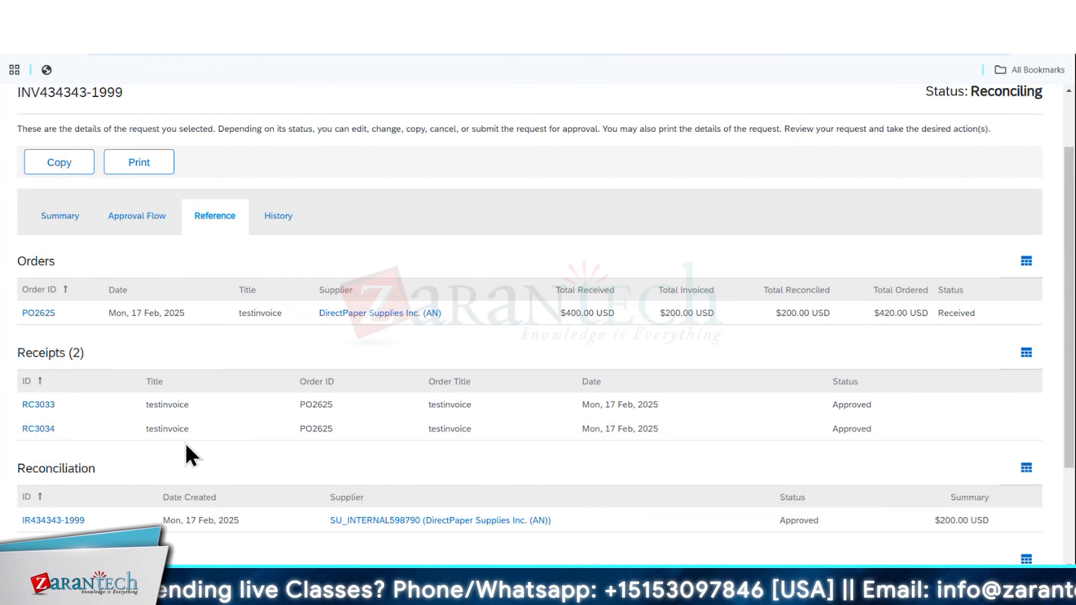
pyautogui.scroll(-3, 185, 443)
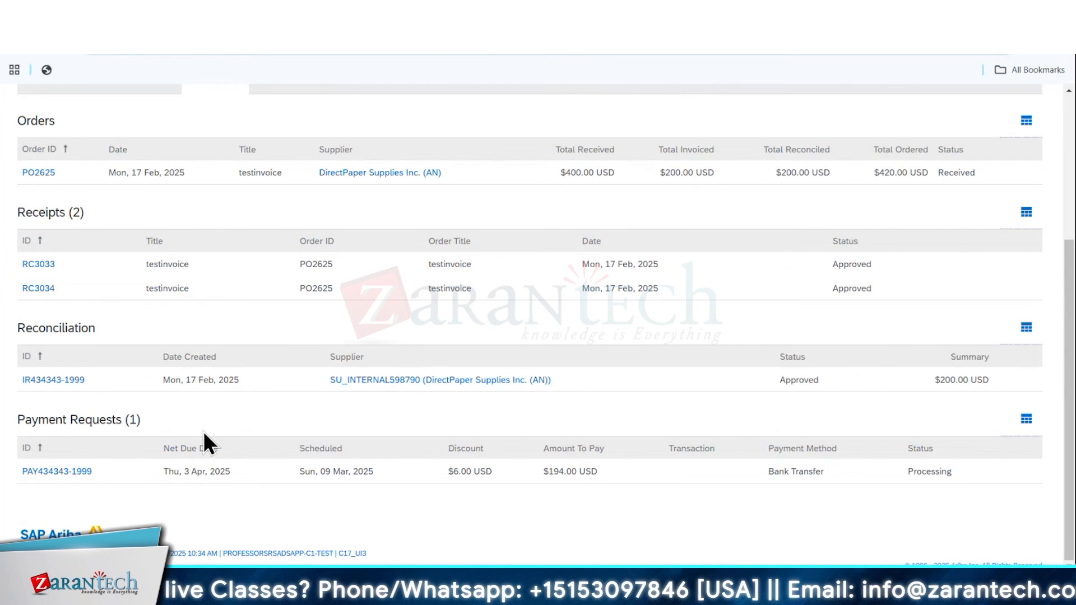
# Open the invoice's reconciliation and review its lines and the testinvoice line-item details
pyautogui.click(50, 381)
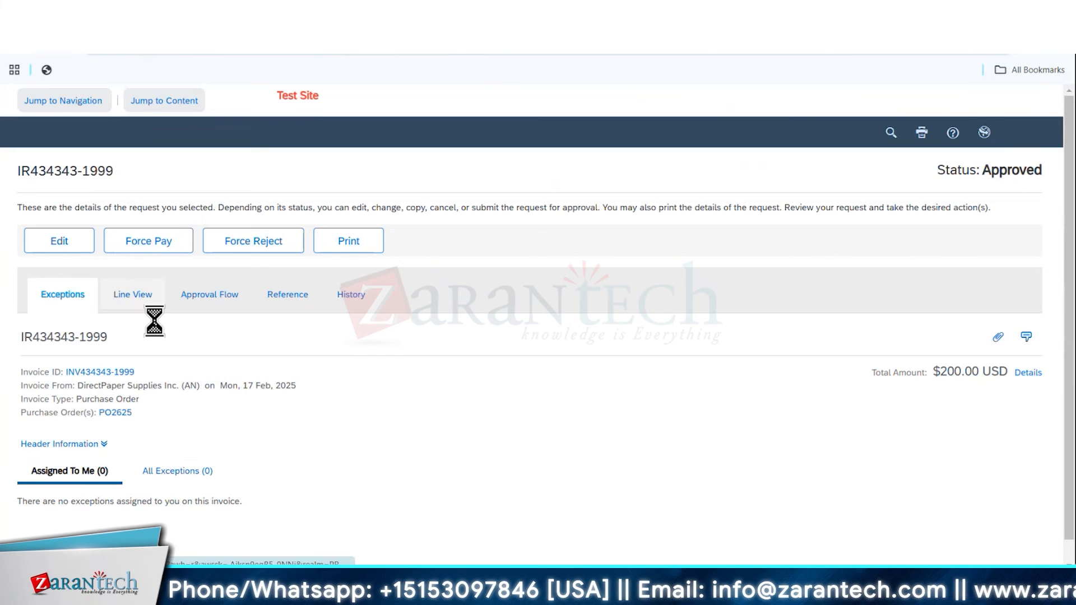
pyautogui.click(149, 309)
pyautogui.scroll(-9, 294, 415)
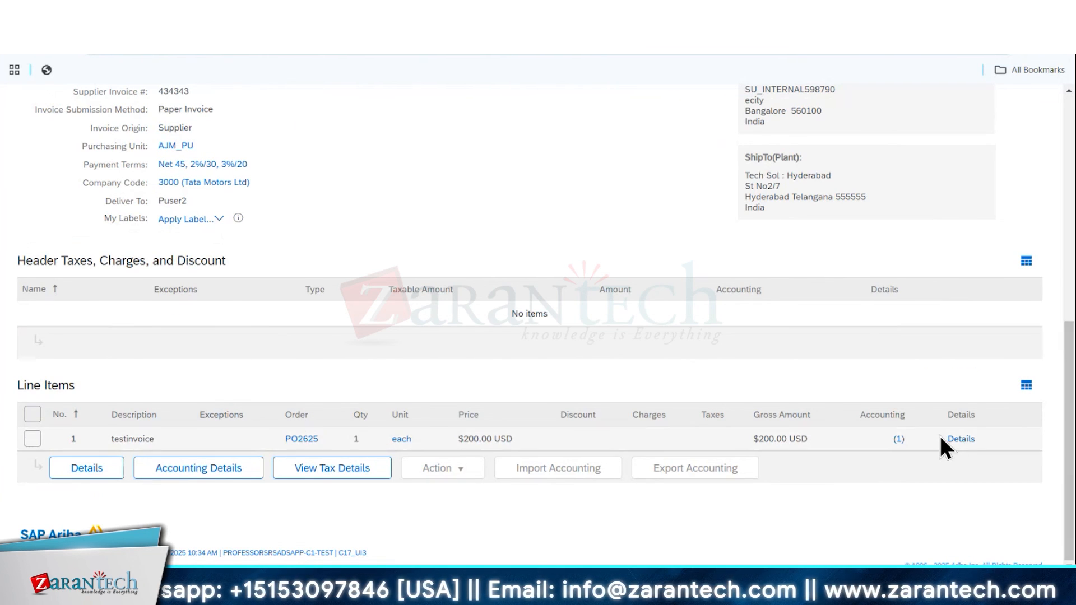
pyautogui.click(957, 440)
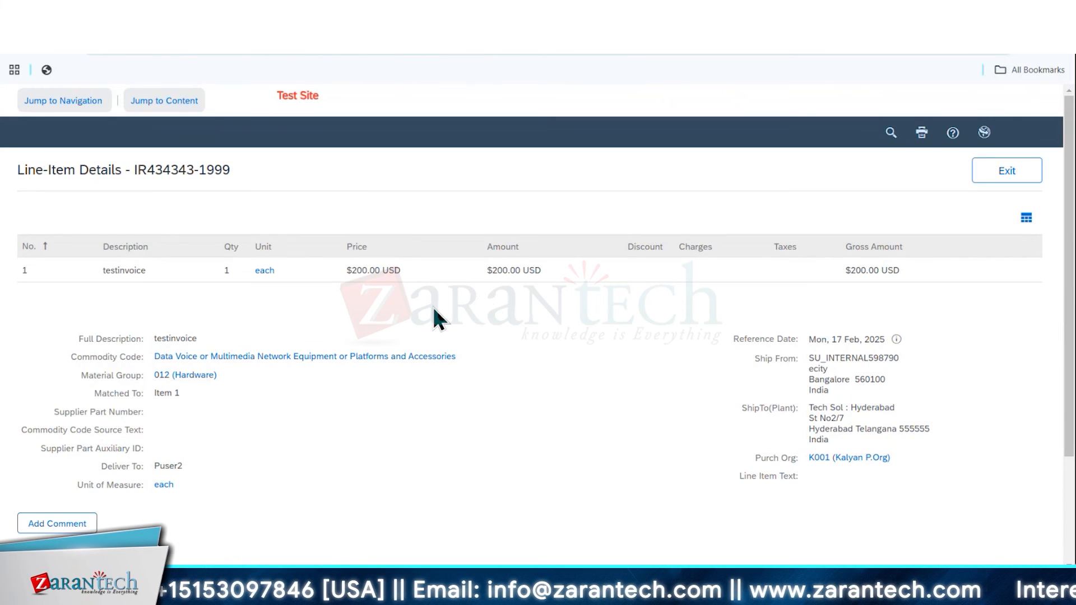
pyautogui.scroll(-3, 392, 371)
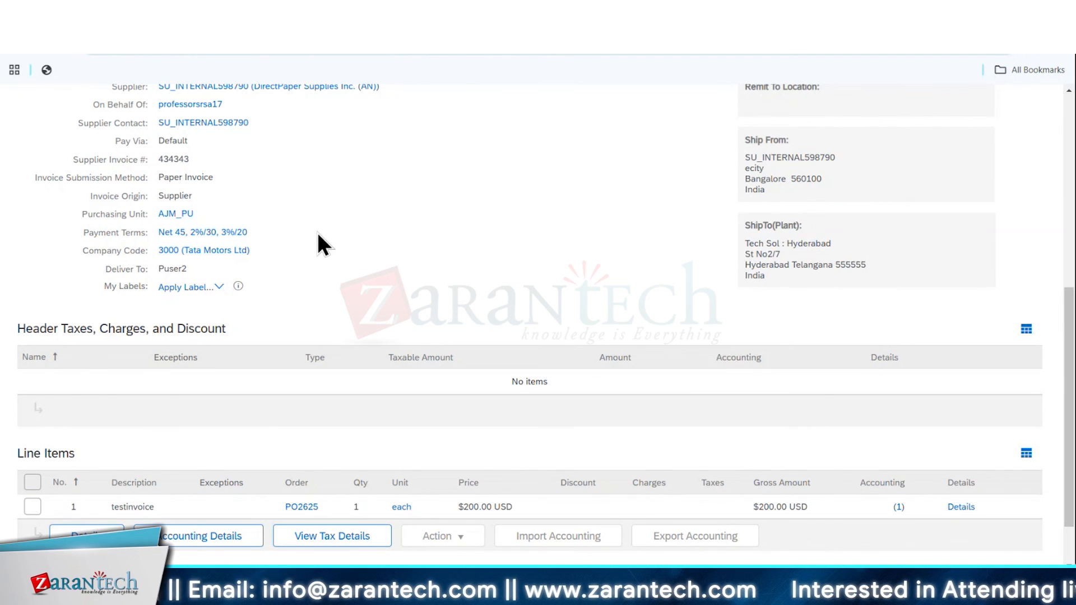
# Review the header information and line items of the invoice reconciliation
pyautogui.scroll(4, 318, 232)
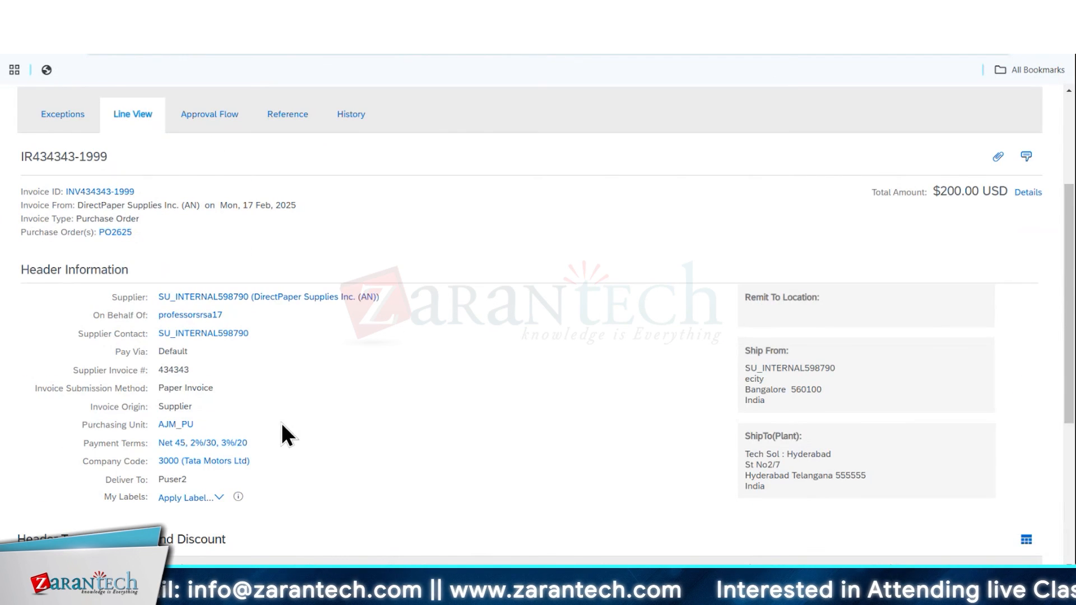
pyautogui.scroll(-5, 305, 386)
pyautogui.scroll(10, 314, 386)
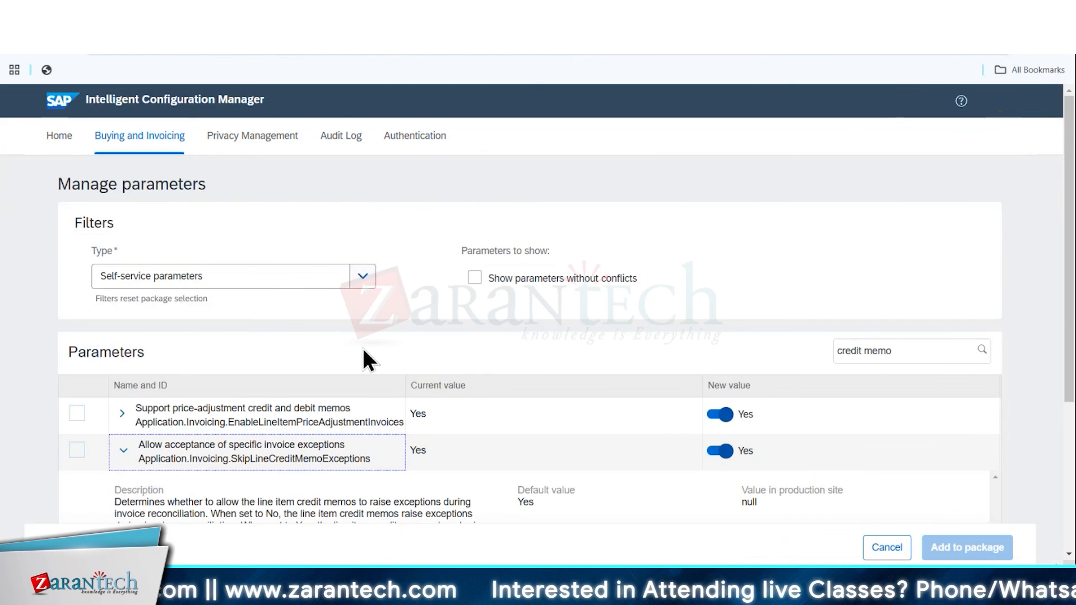
# Switch to Intelligent Configuration Manager and fail the test of the GRbased invoicing package, submitting the test report summary "testfauil"
pyautogui.moveTo(837, 351); pyautogui.dragTo(892, 351)
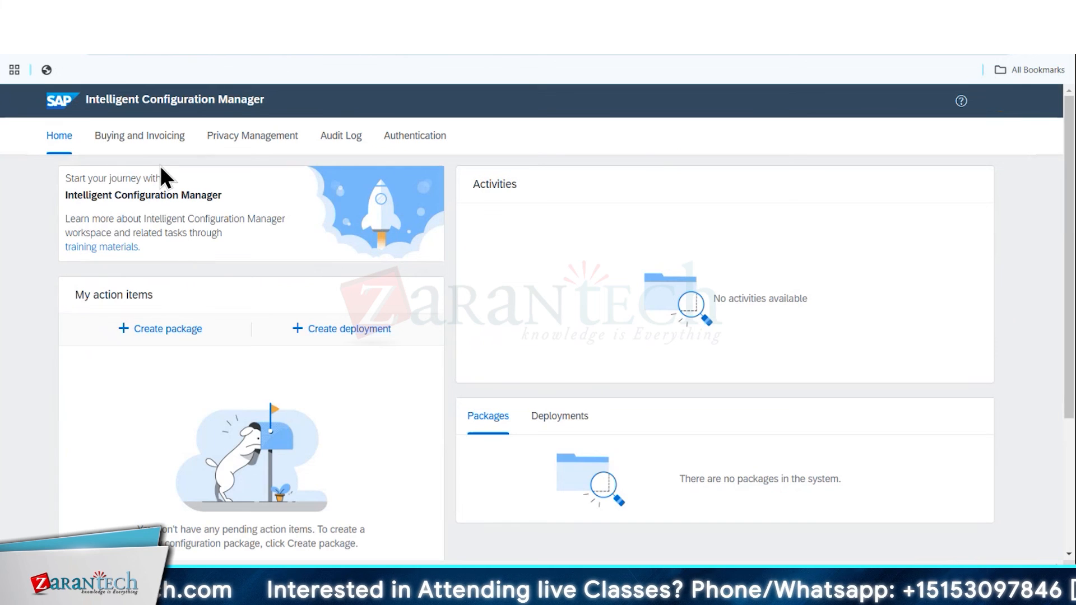
pyautogui.click(144, 140)
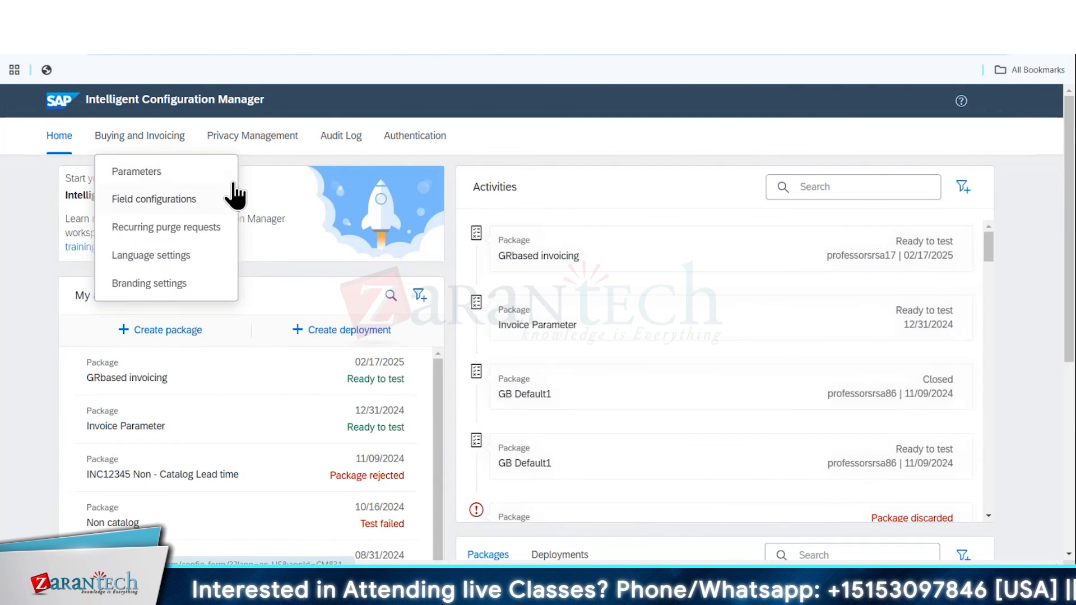
pyautogui.click(261, 382)
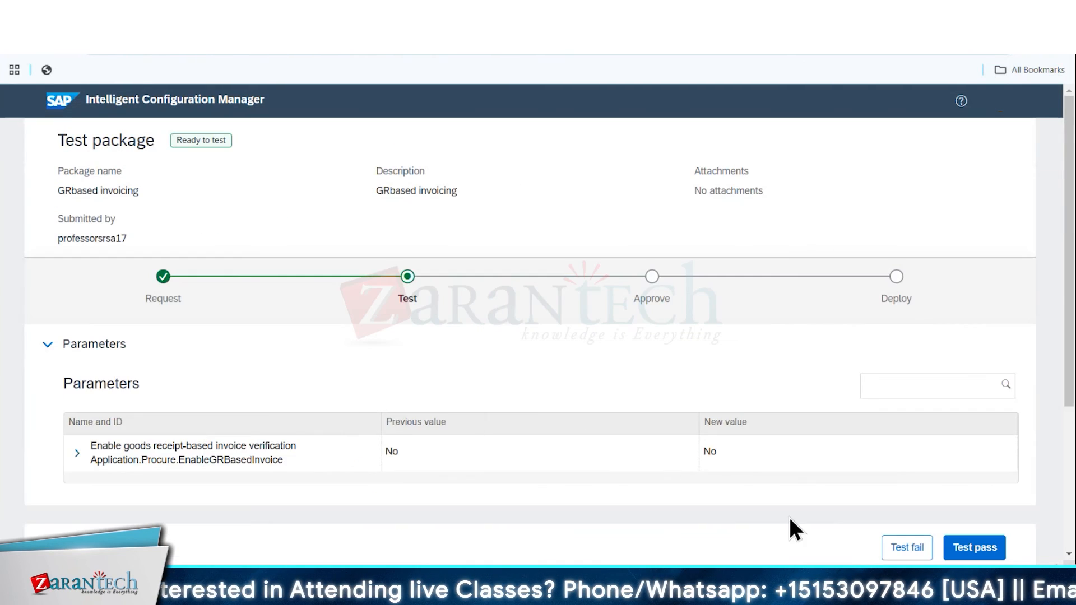
pyautogui.click(904, 548)
pyautogui.click(471, 362)
pyautogui.write('testfail')
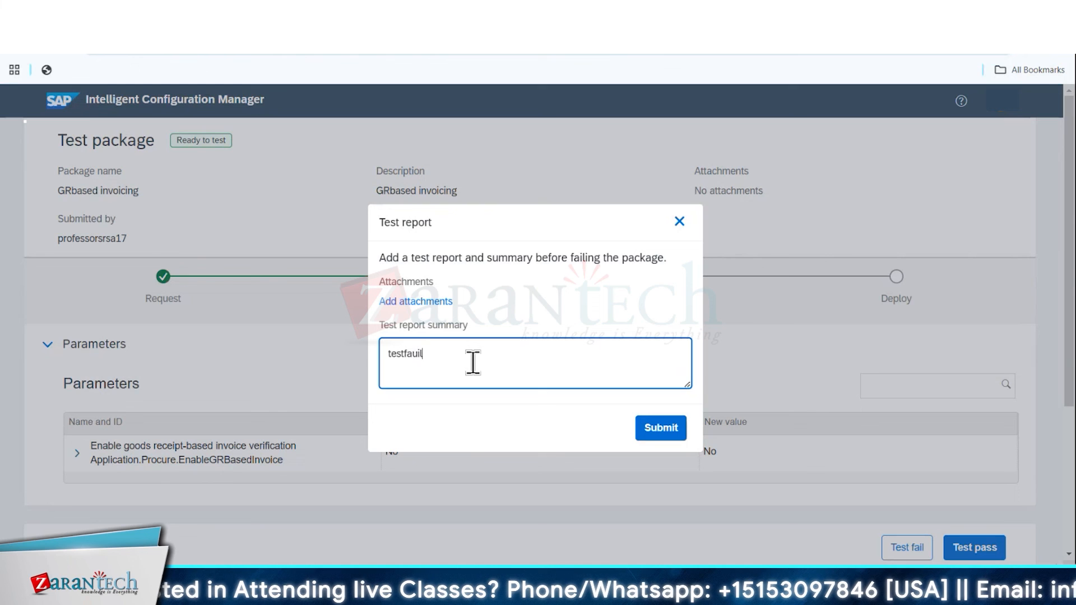
pyautogui.click(684, 428)
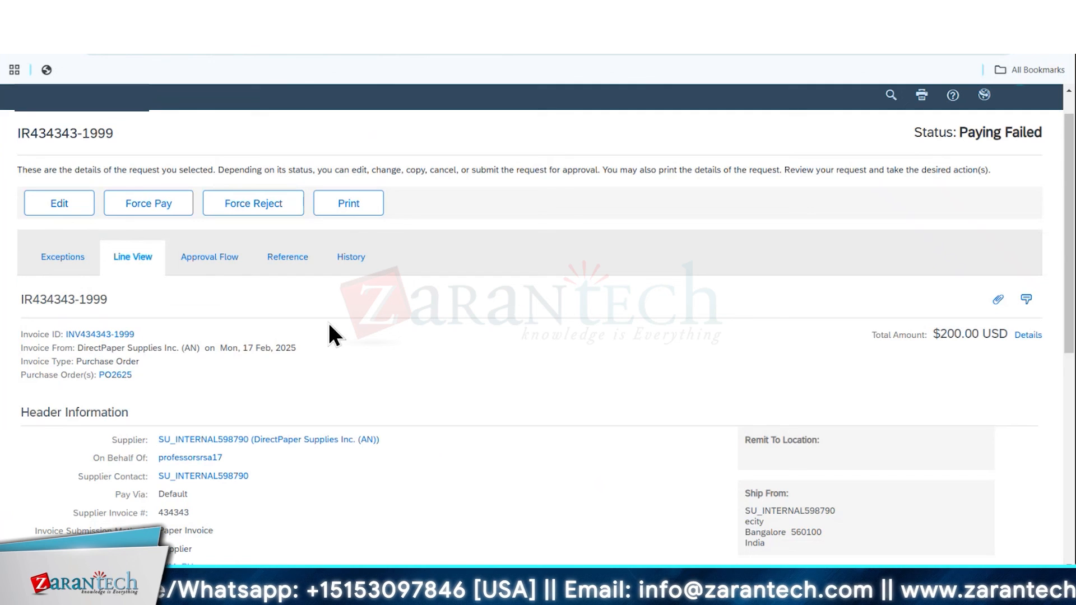
# Return to the invoice reconciliation in SAP Ariba and force its payment
pyautogui.click(166, 206)
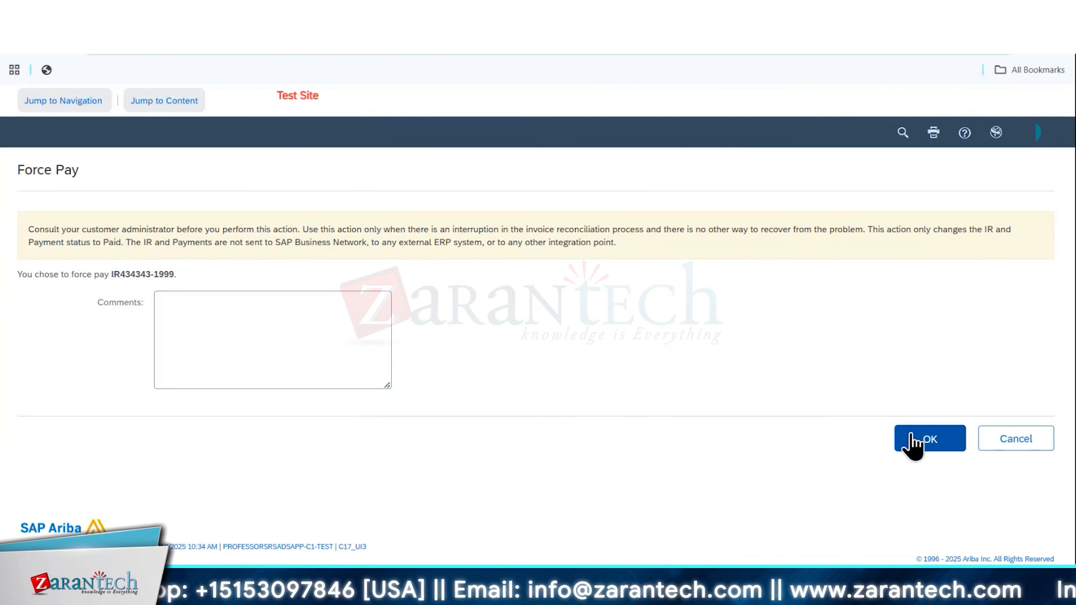
pyautogui.click(912, 441)
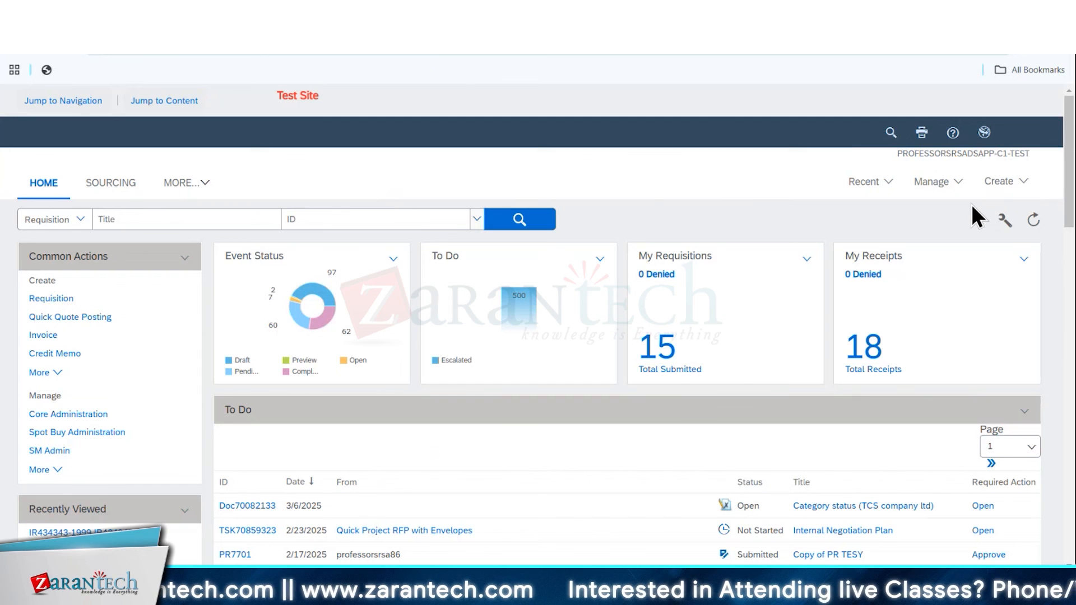
# Open the approval process management page and browse the listed processes of all approvable types
pyautogui.click(946, 188)
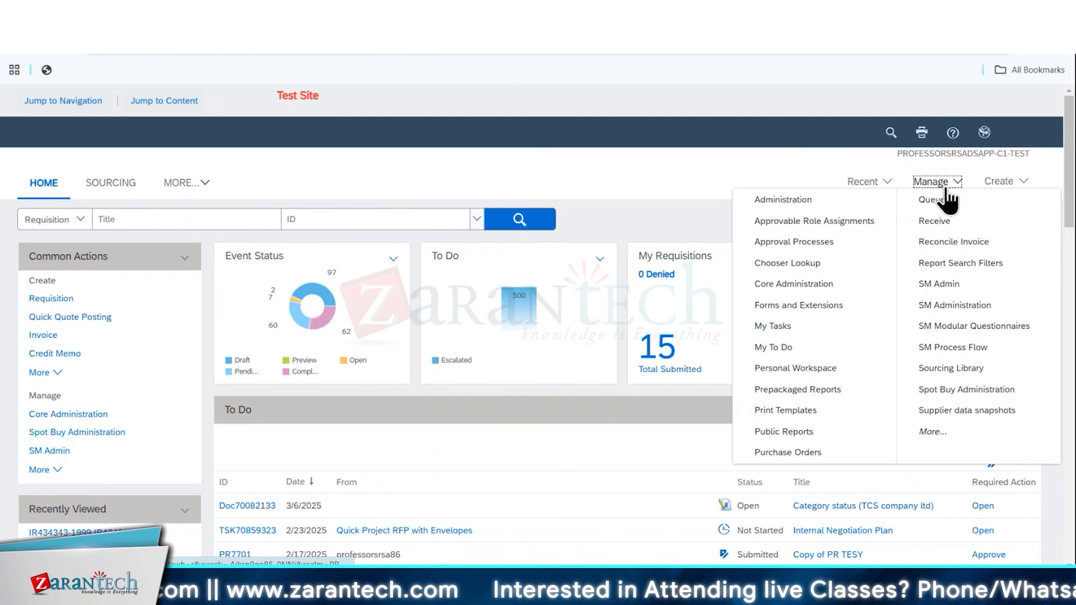
pyautogui.click(835, 245)
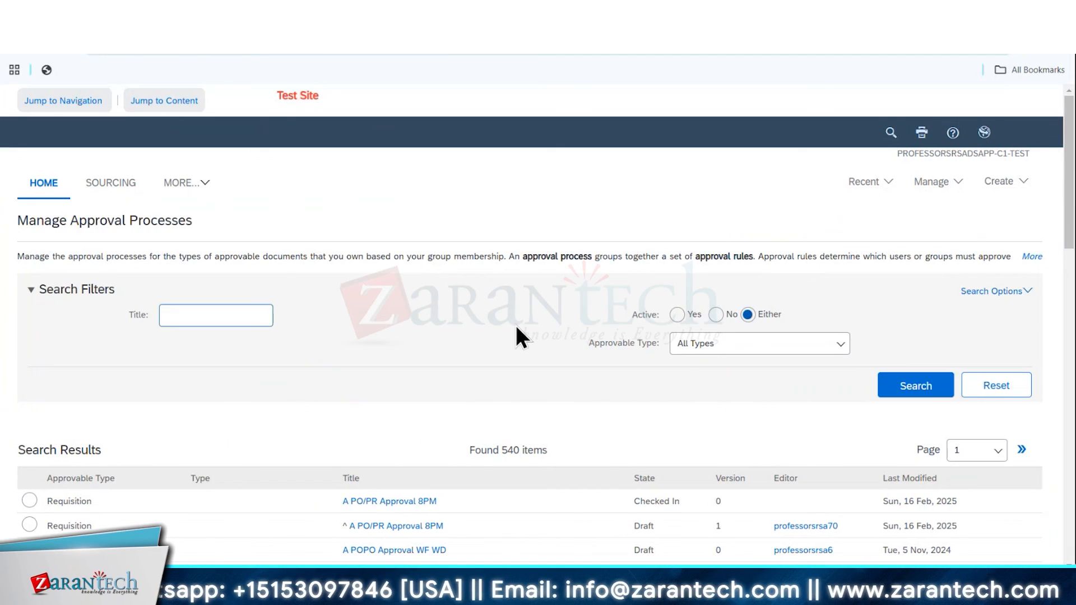
pyautogui.scroll(-5, 427, 162)
pyautogui.scroll(-5, 513, 185)
pyautogui.scroll(6, 513, 185)
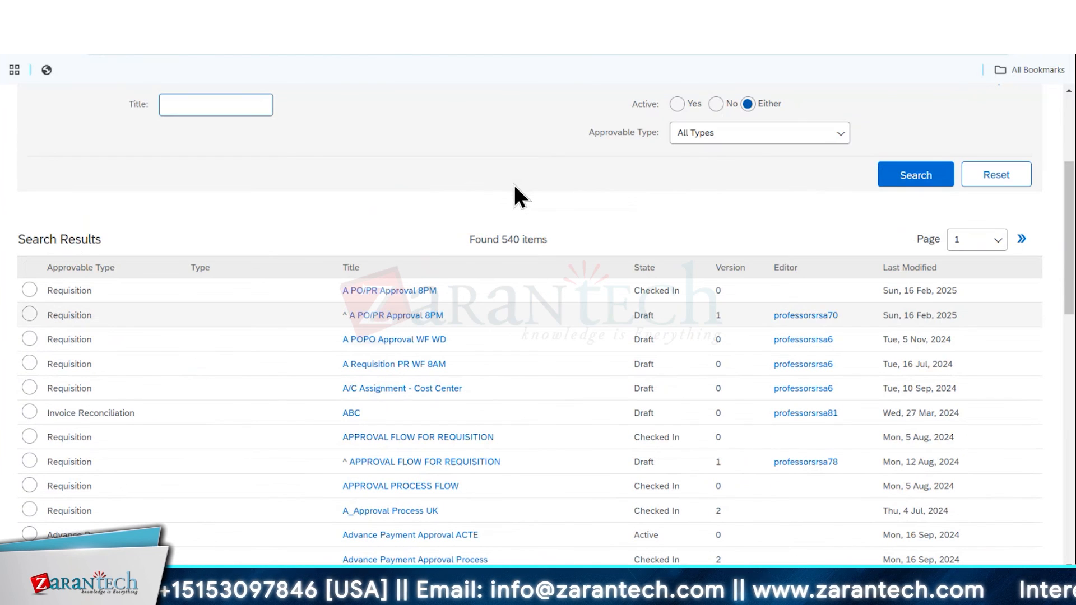
# Search for approval processes of the Receipt approvable type and narrow the search to active ones
pyautogui.click(718, 134)
pyautogui.scroll(-6, 734, 314)
pyautogui.click(709, 269)
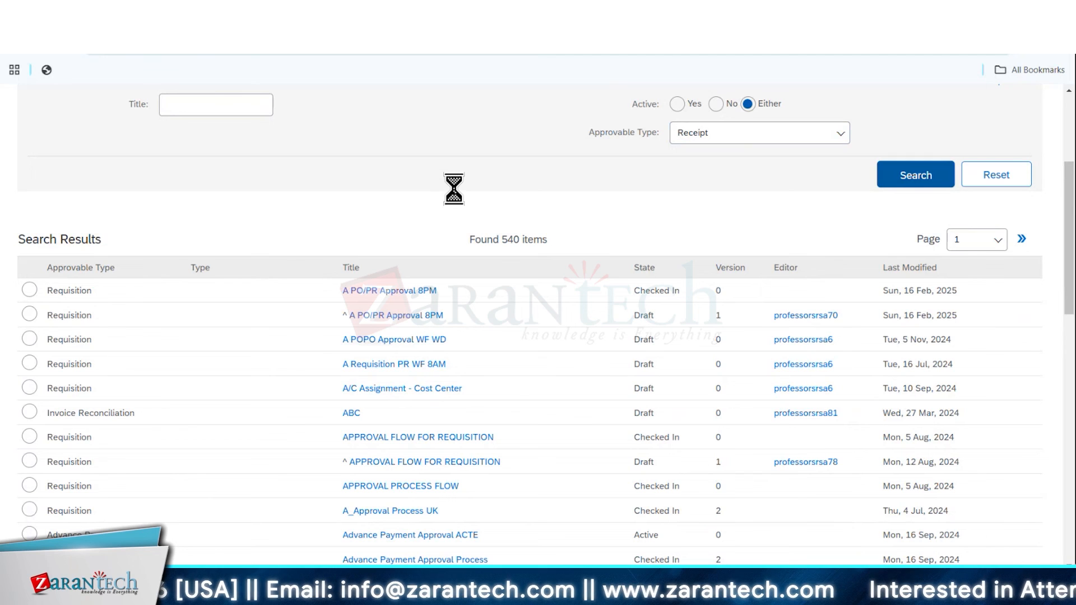
pyautogui.scroll(-10, 319, 354)
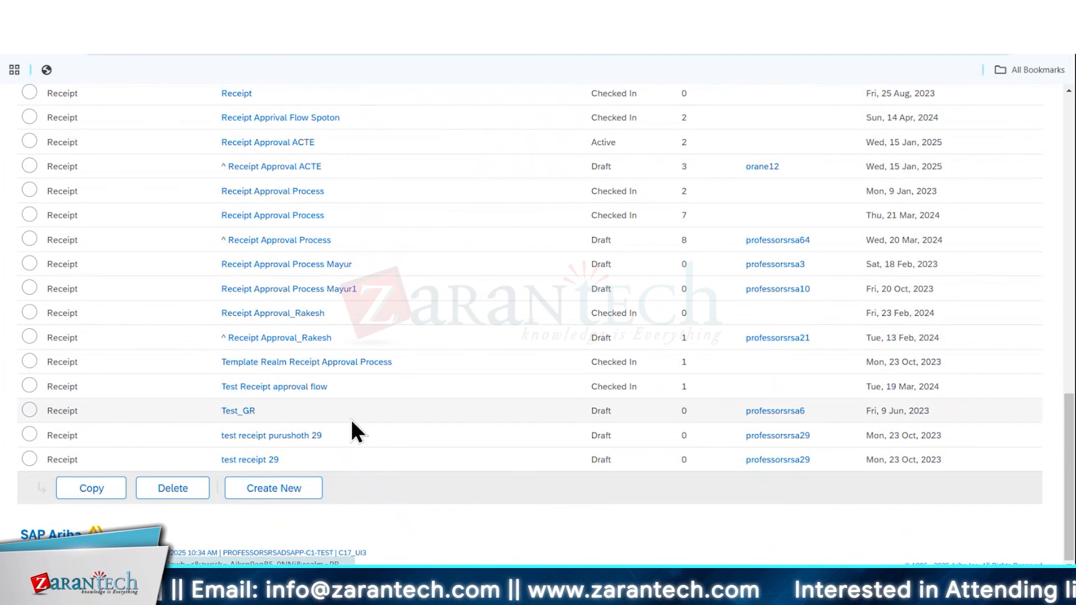
pyautogui.scroll(7, 358, 434)
pyautogui.scroll(7, 361, 439)
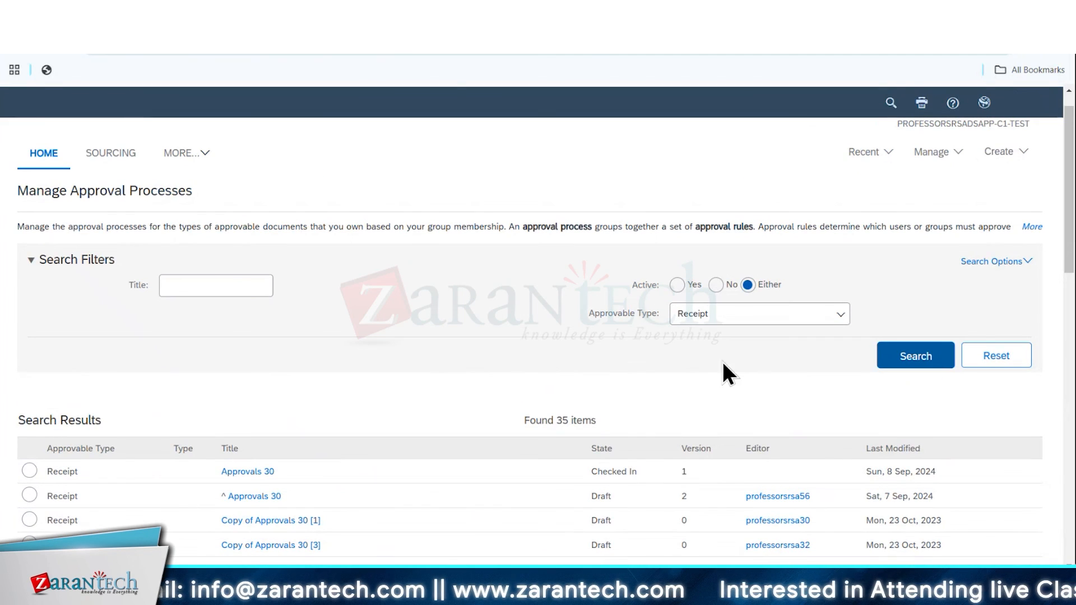
pyautogui.click(678, 286)
pyautogui.click(885, 345)
pyautogui.scroll(-2, 392, 381)
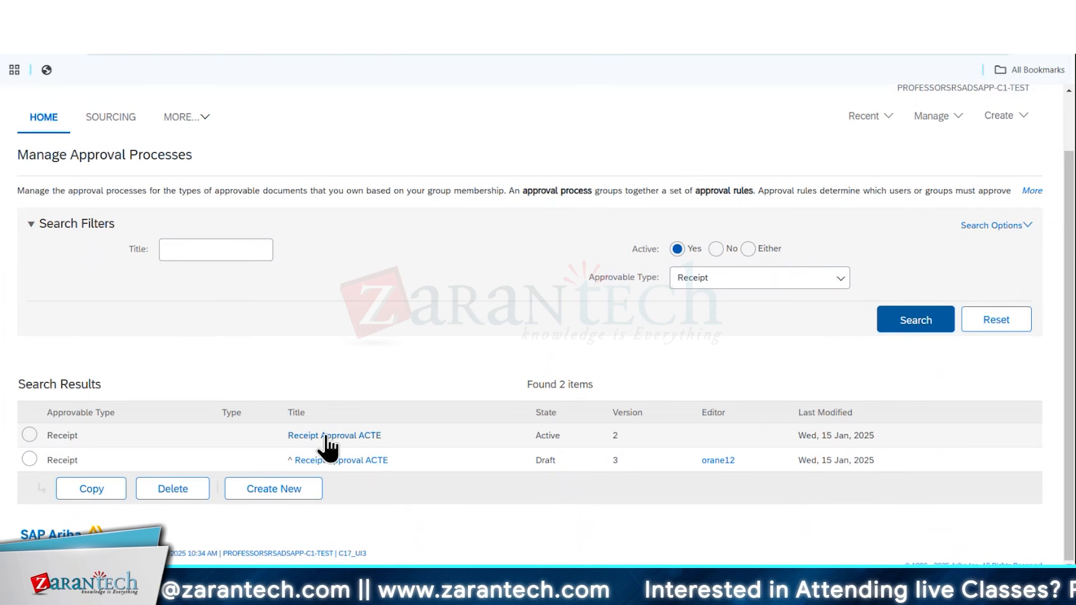
# Open the active Receipt Approval ACTE process and examine the condition, action and parameters of its Level 1 rule
pyautogui.click(325, 436)
pyautogui.scroll(-3, 392, 347)
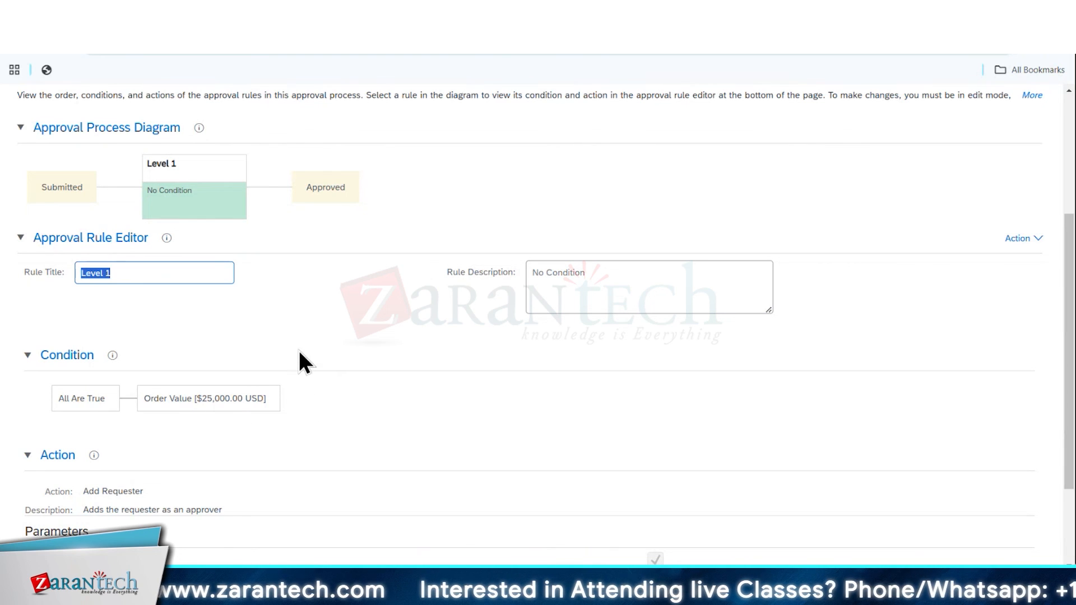
pyautogui.scroll(-2, 299, 351)
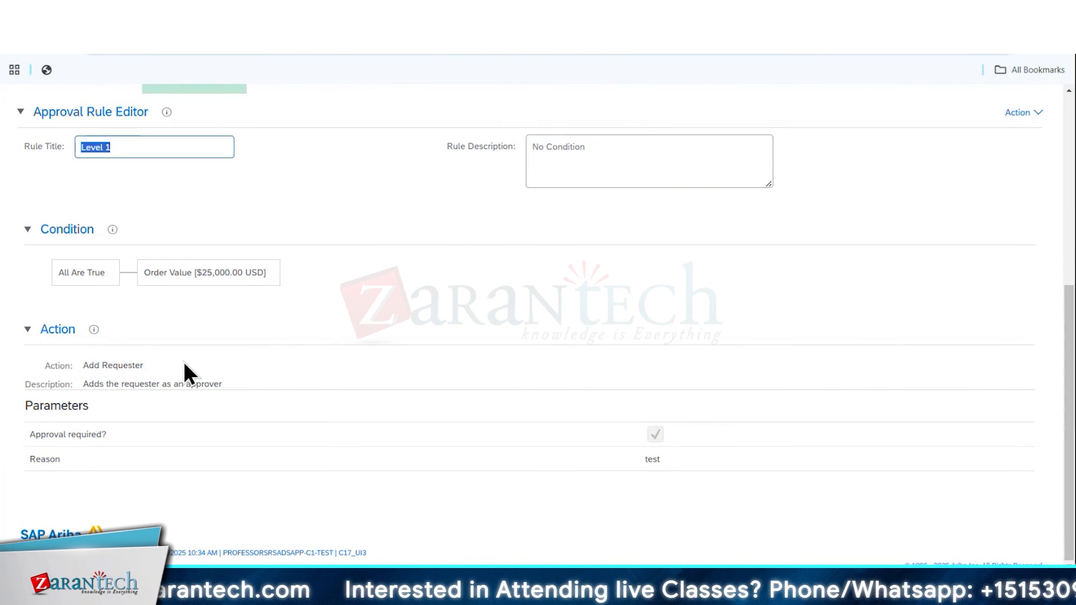
pyautogui.scroll(5, 359, 310)
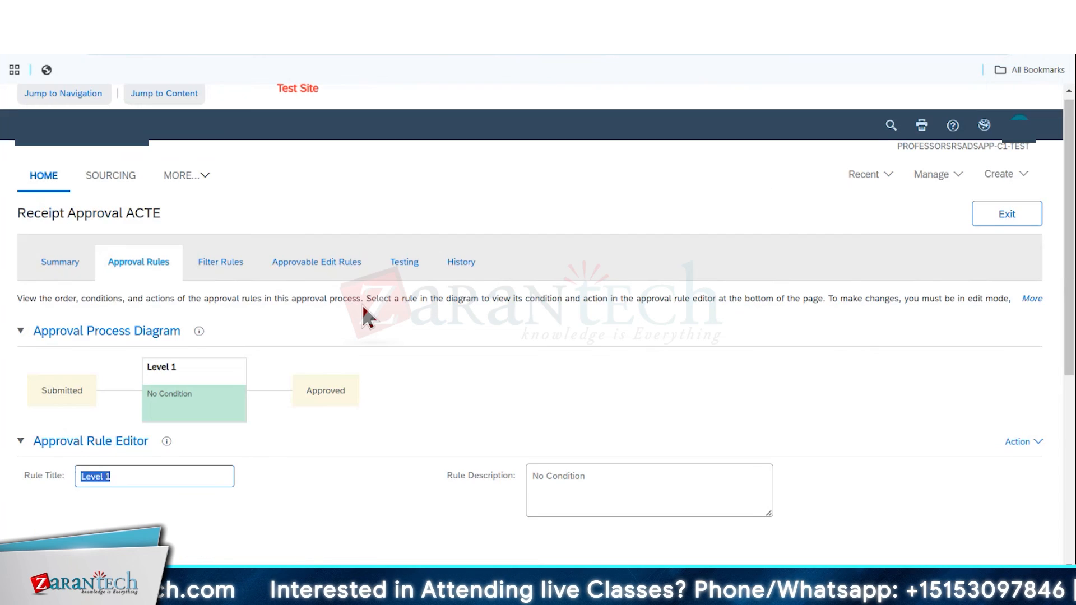
pyautogui.scroll(-4, 347, 399)
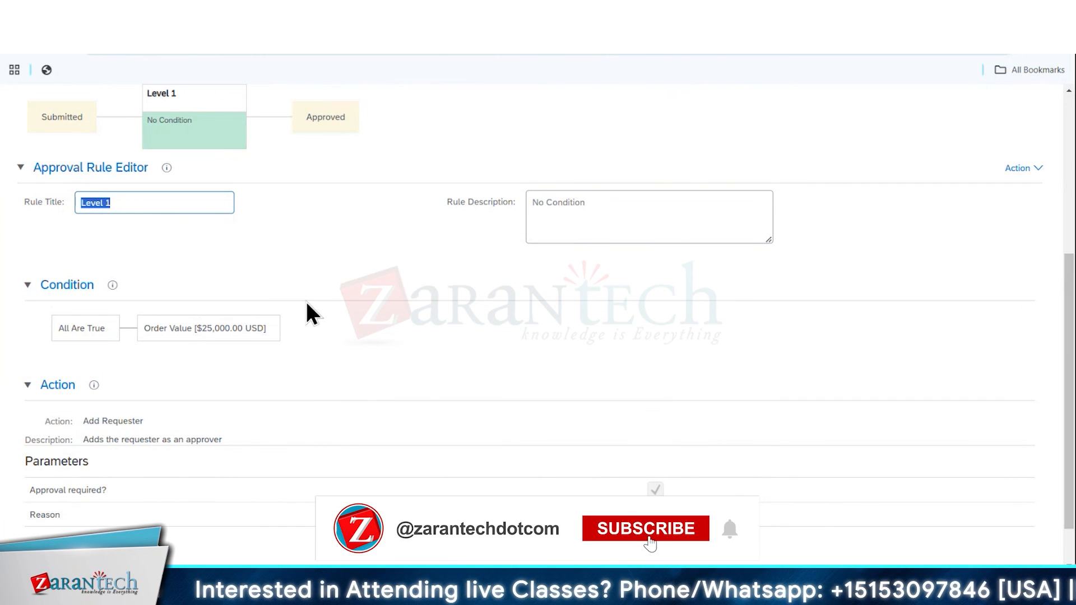
pyautogui.scroll(4, 306, 302)
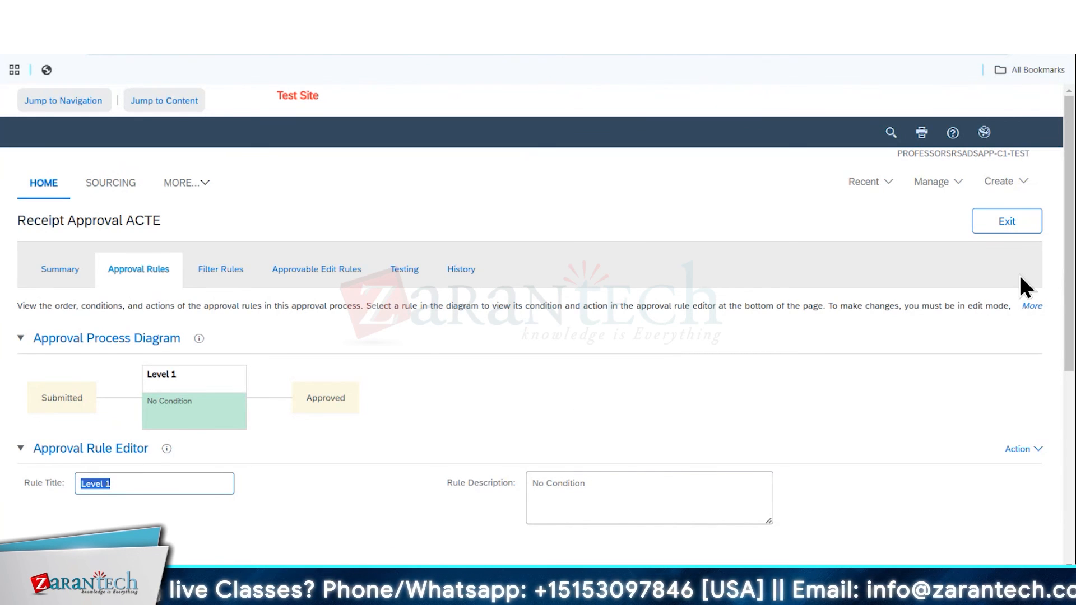
# Leave the receipt process, search for active Requisition approval processes and open PR Standard Approval Flow
pyautogui.click(1007, 221)
pyautogui.click(810, 347)
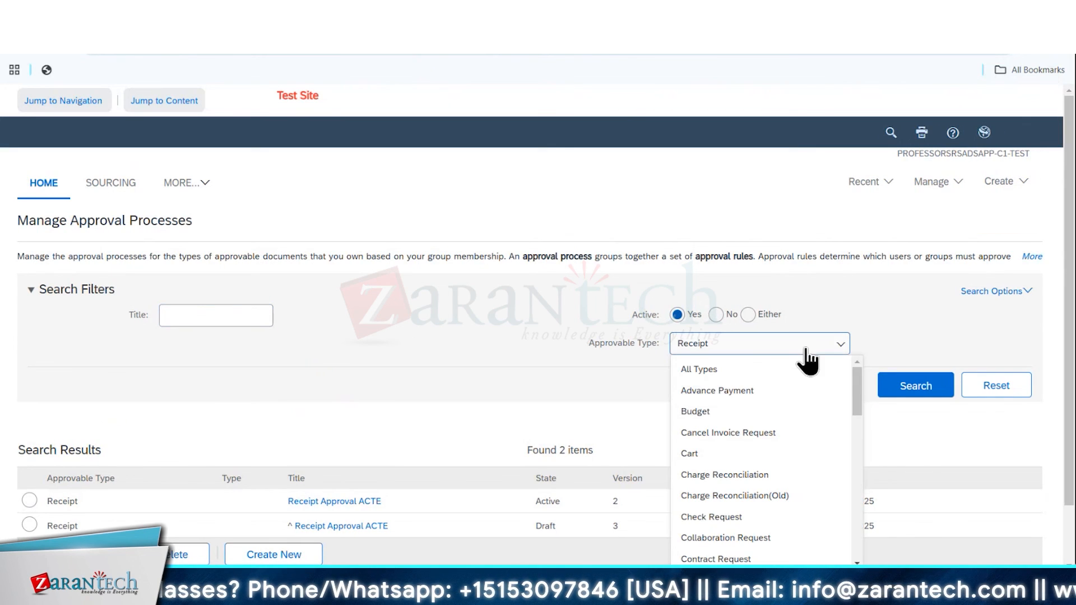
pyautogui.scroll(-15, 738, 449)
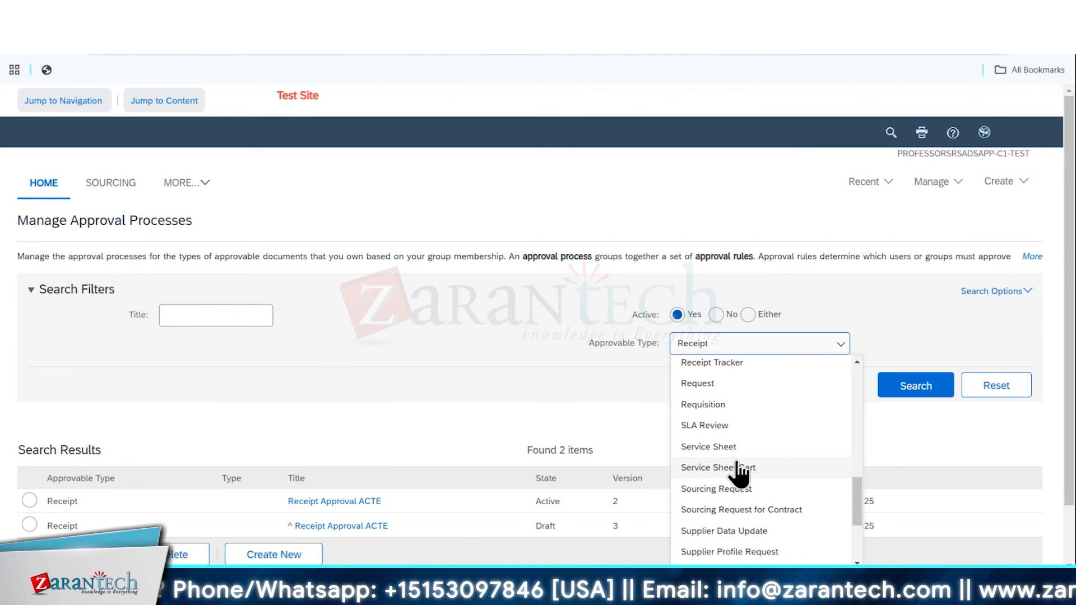
pyautogui.click(729, 404)
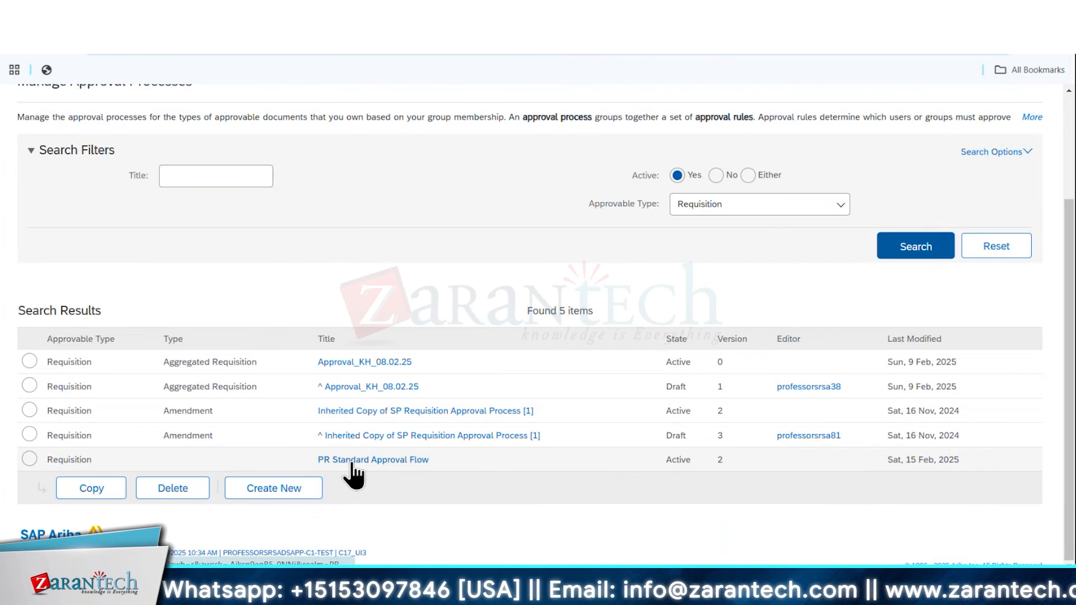
pyautogui.click(348, 459)
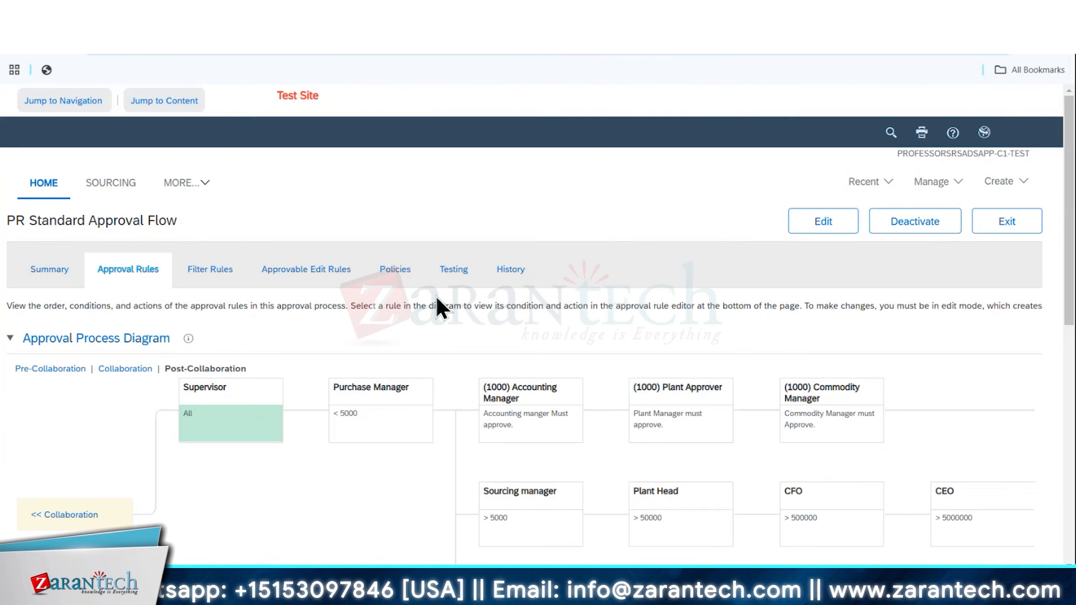
# Examine the post-collaboration Accounting Manager, Sourcing manager and Procurement Manager rules of the requisition flow, and exit the process
pyautogui.scroll(-3, 325, 414)
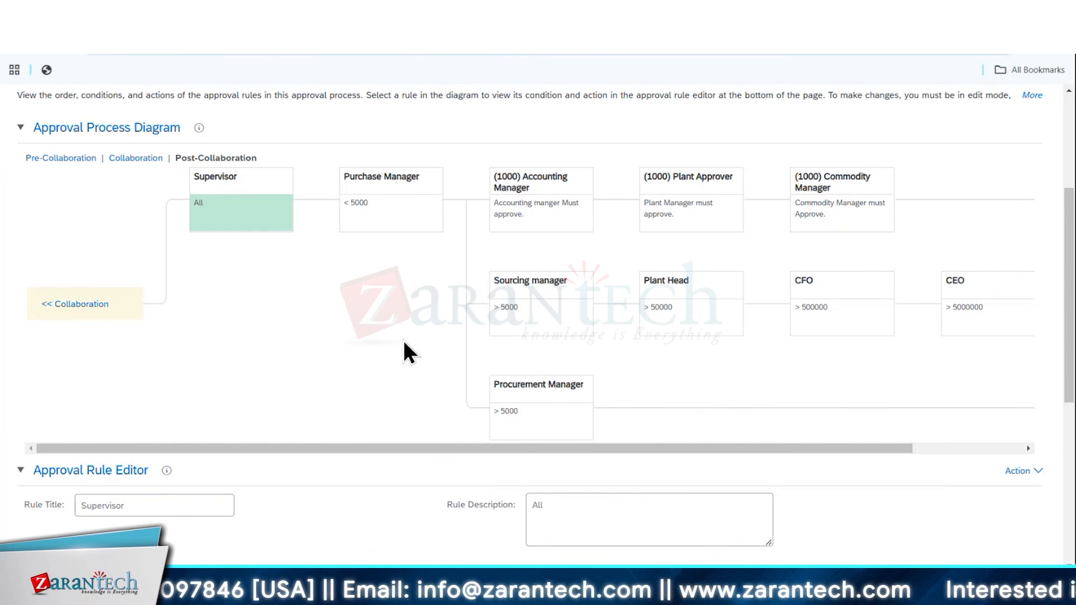
pyautogui.click(565, 229)
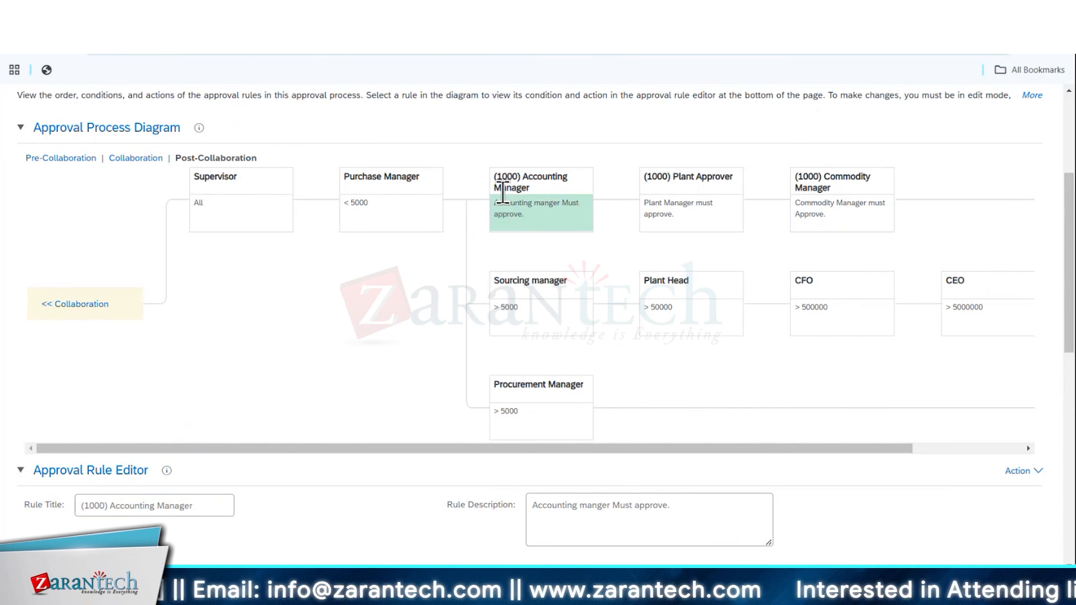
pyautogui.click(537, 319)
pyautogui.click(533, 427)
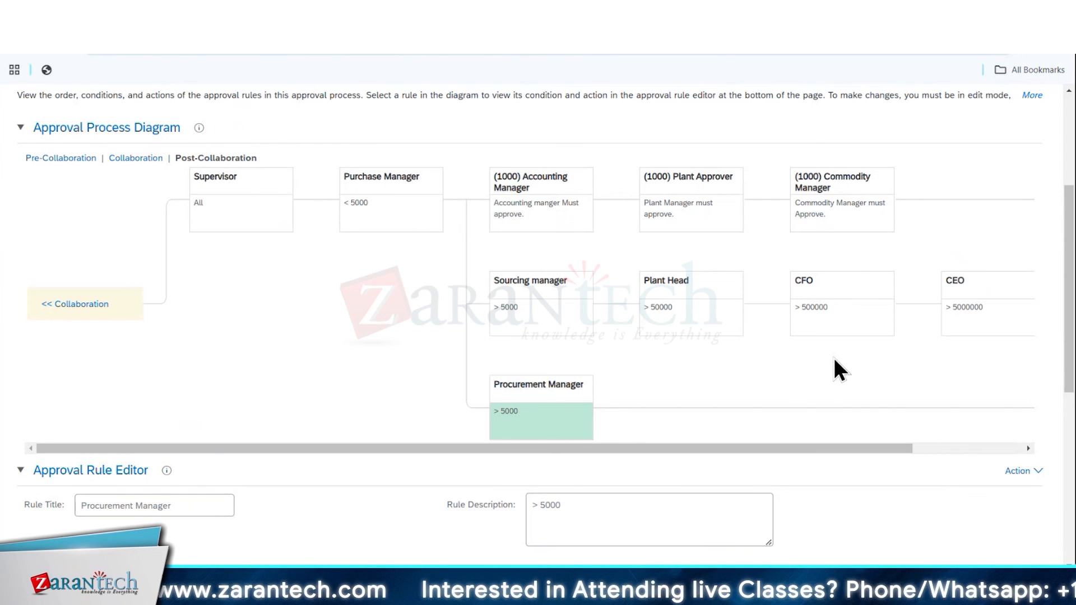
pyautogui.scroll(4, 309, 393)
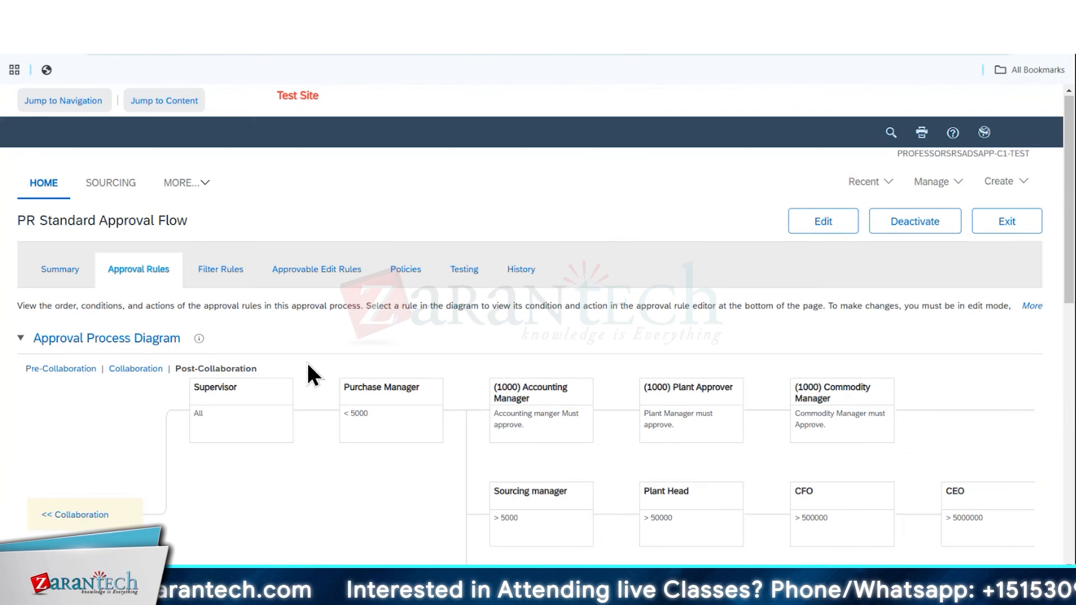
pyautogui.click(1004, 227)
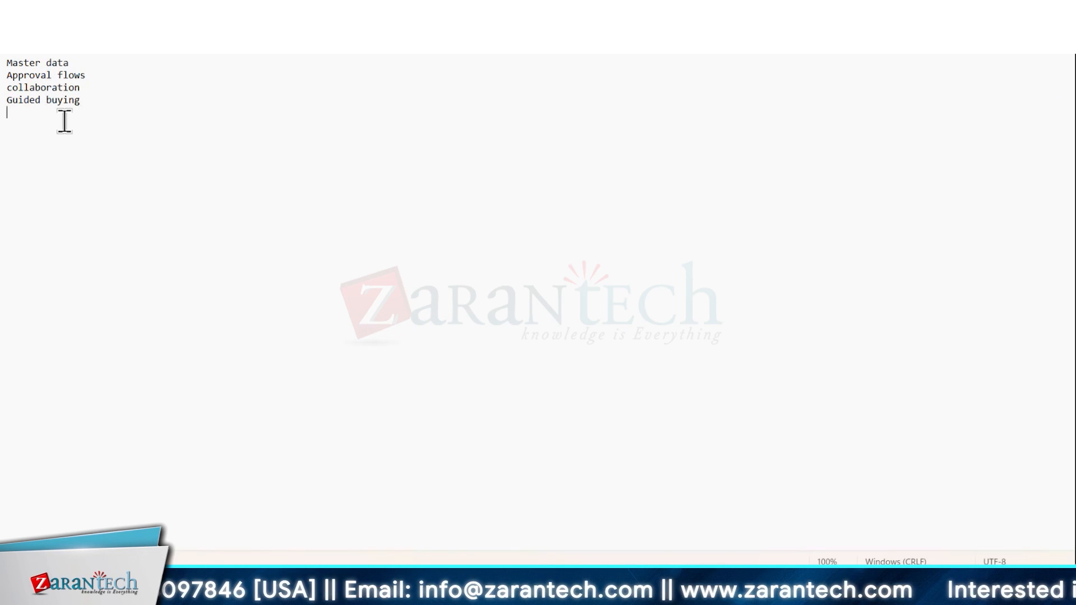
# Switch to the text notes and add "Catalogs" as a new line below "Guided buying"
pyautogui.write('Catalogs')
pyautogui.press('Return')
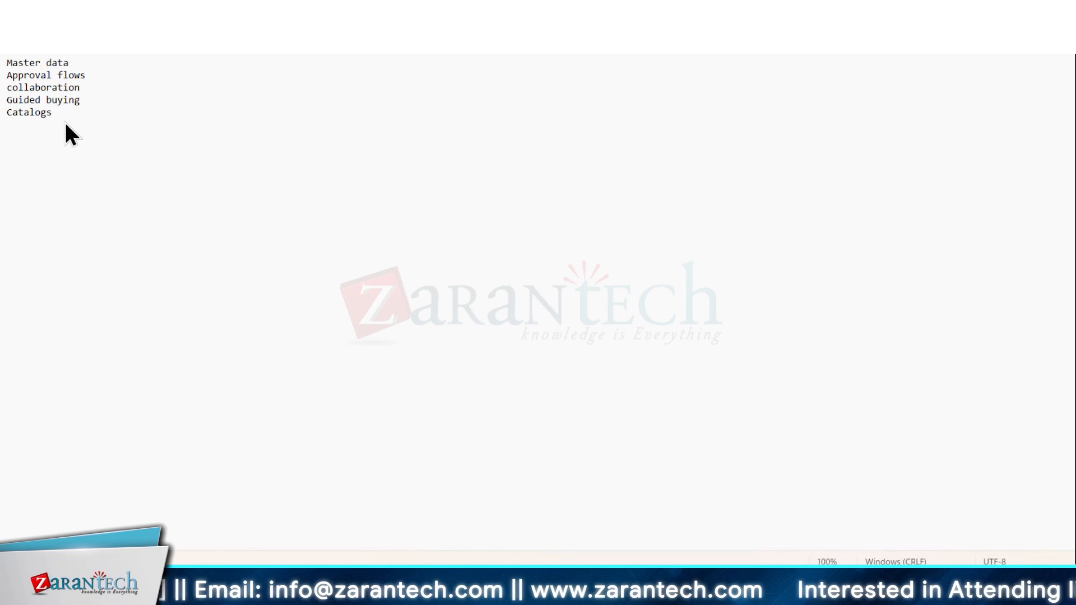